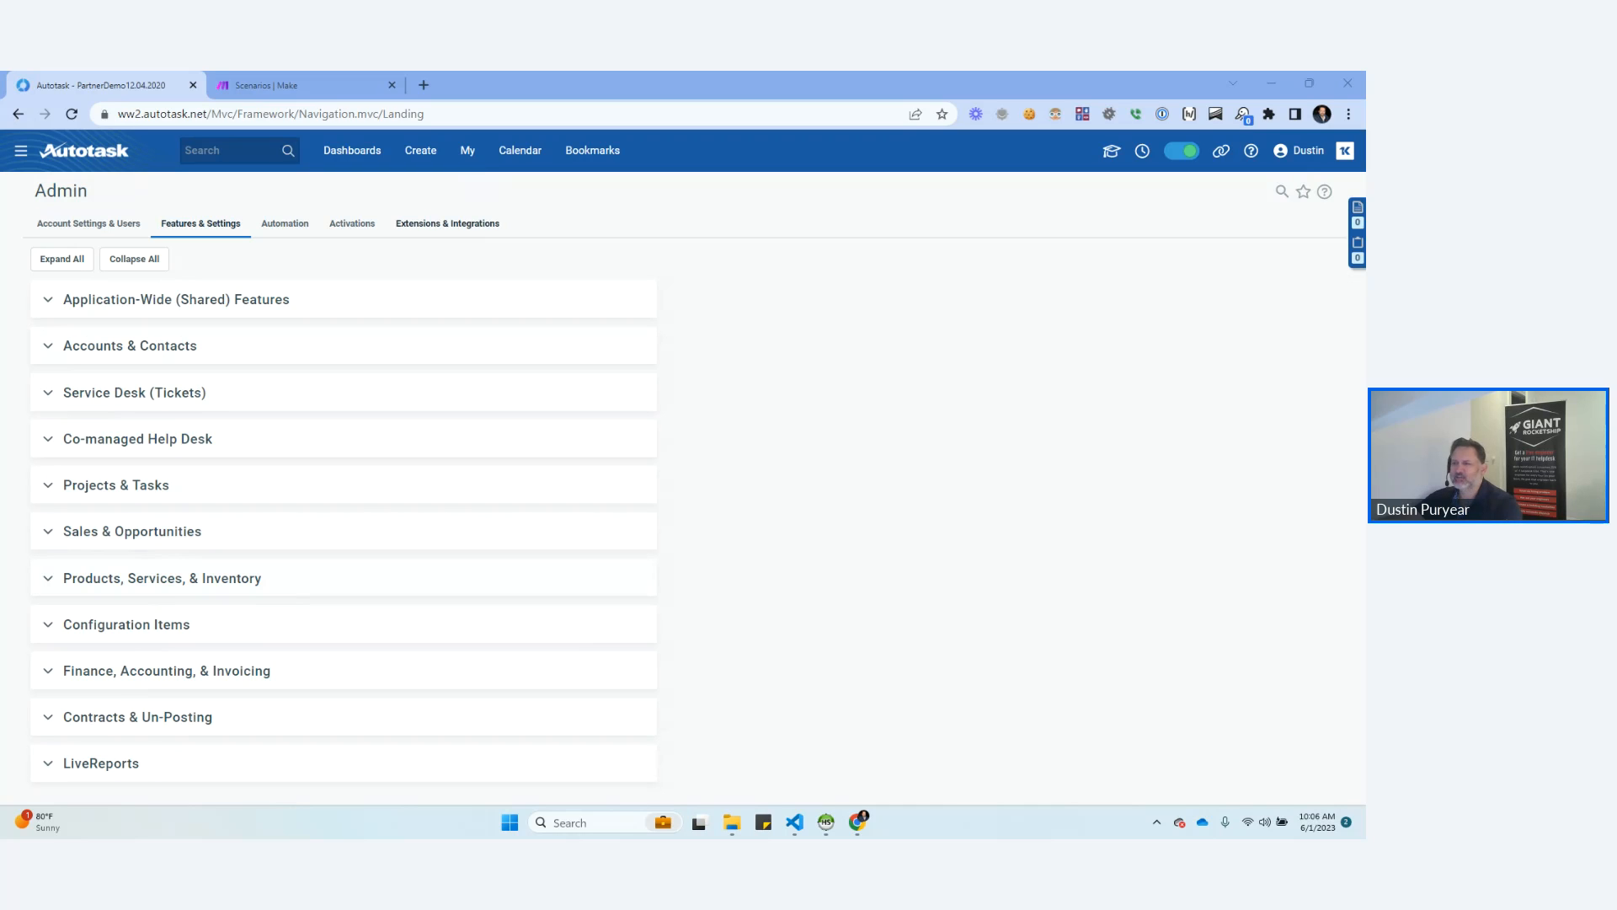
# Open the ticket extension callout list from Other Extensions & Tools in the Extensions & Integrations admin settings.
pyautogui.moveTo(21, 151)
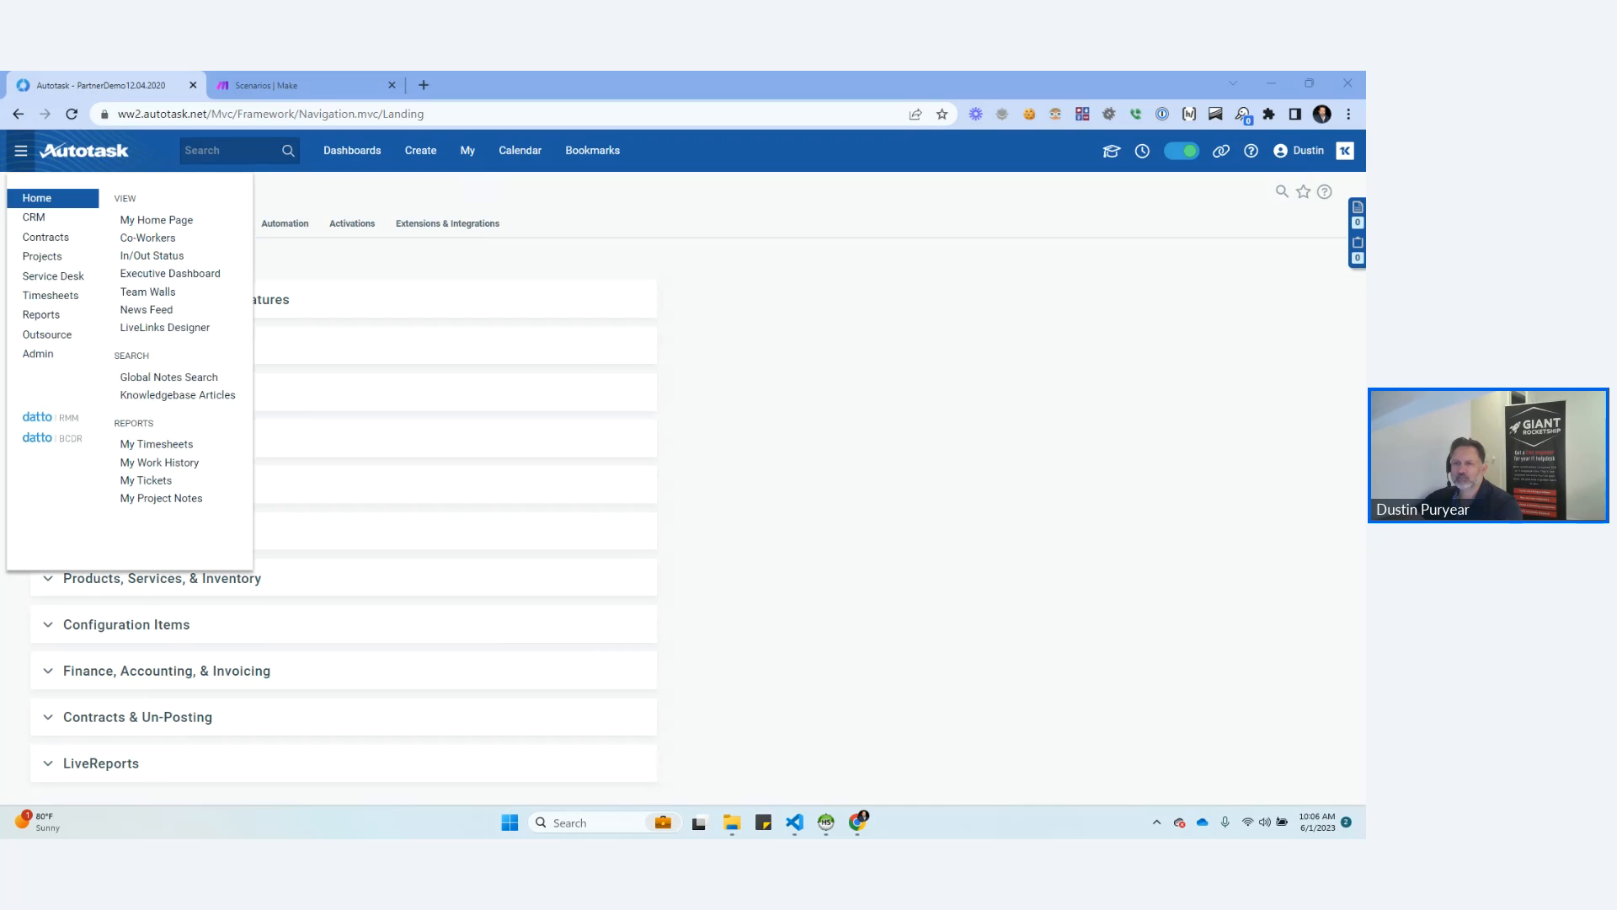
pyautogui.moveTo(39, 354)
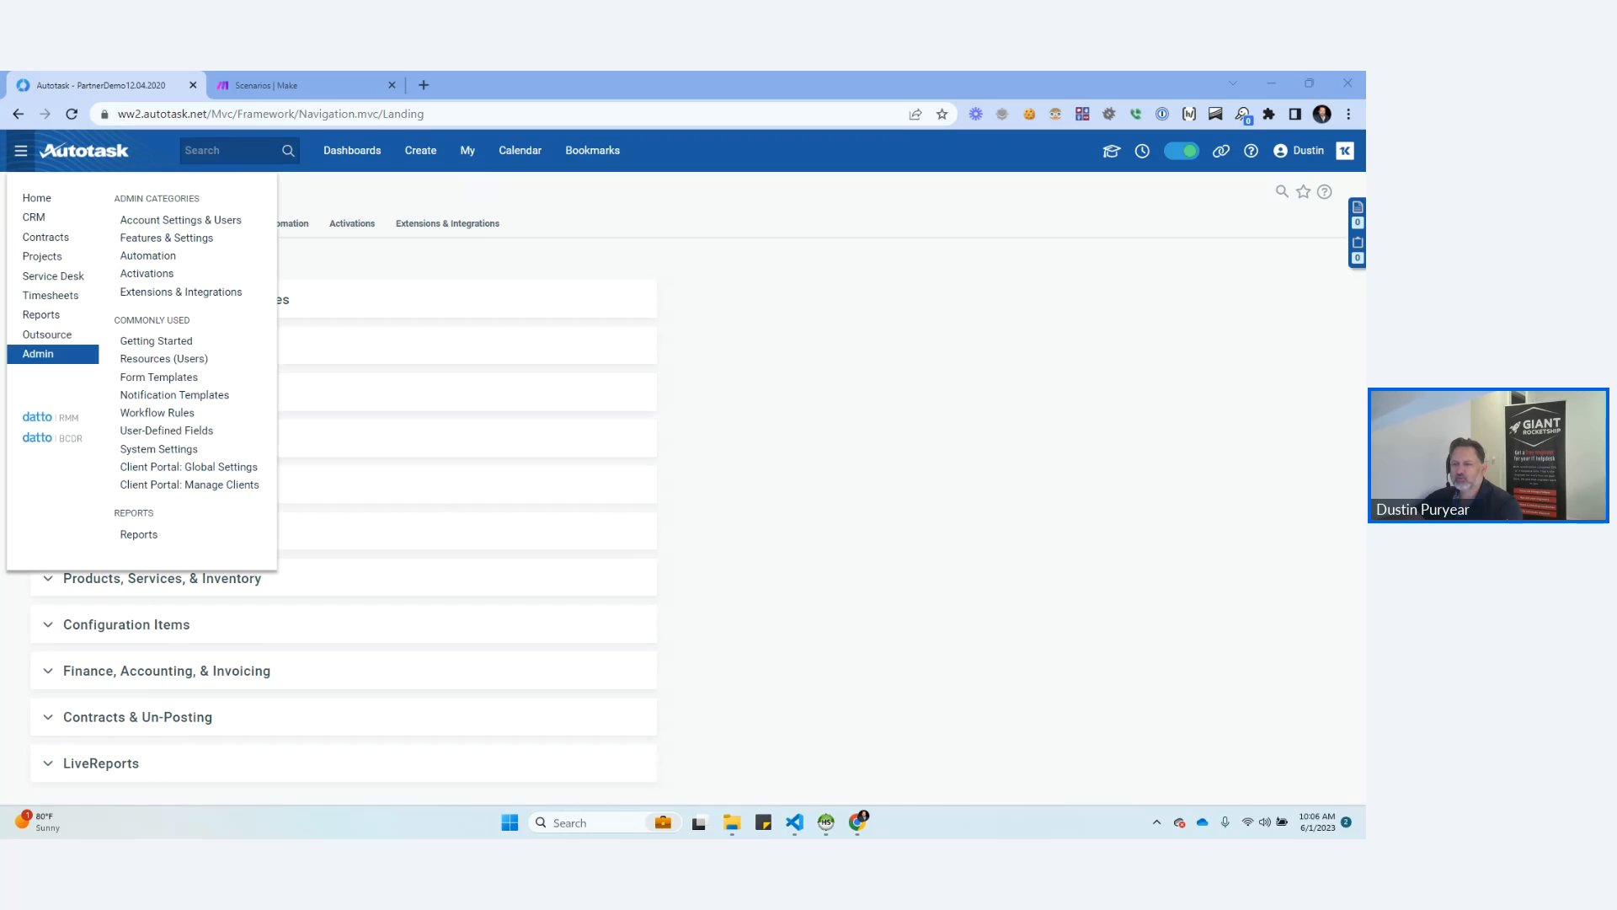
pyautogui.click(181, 292)
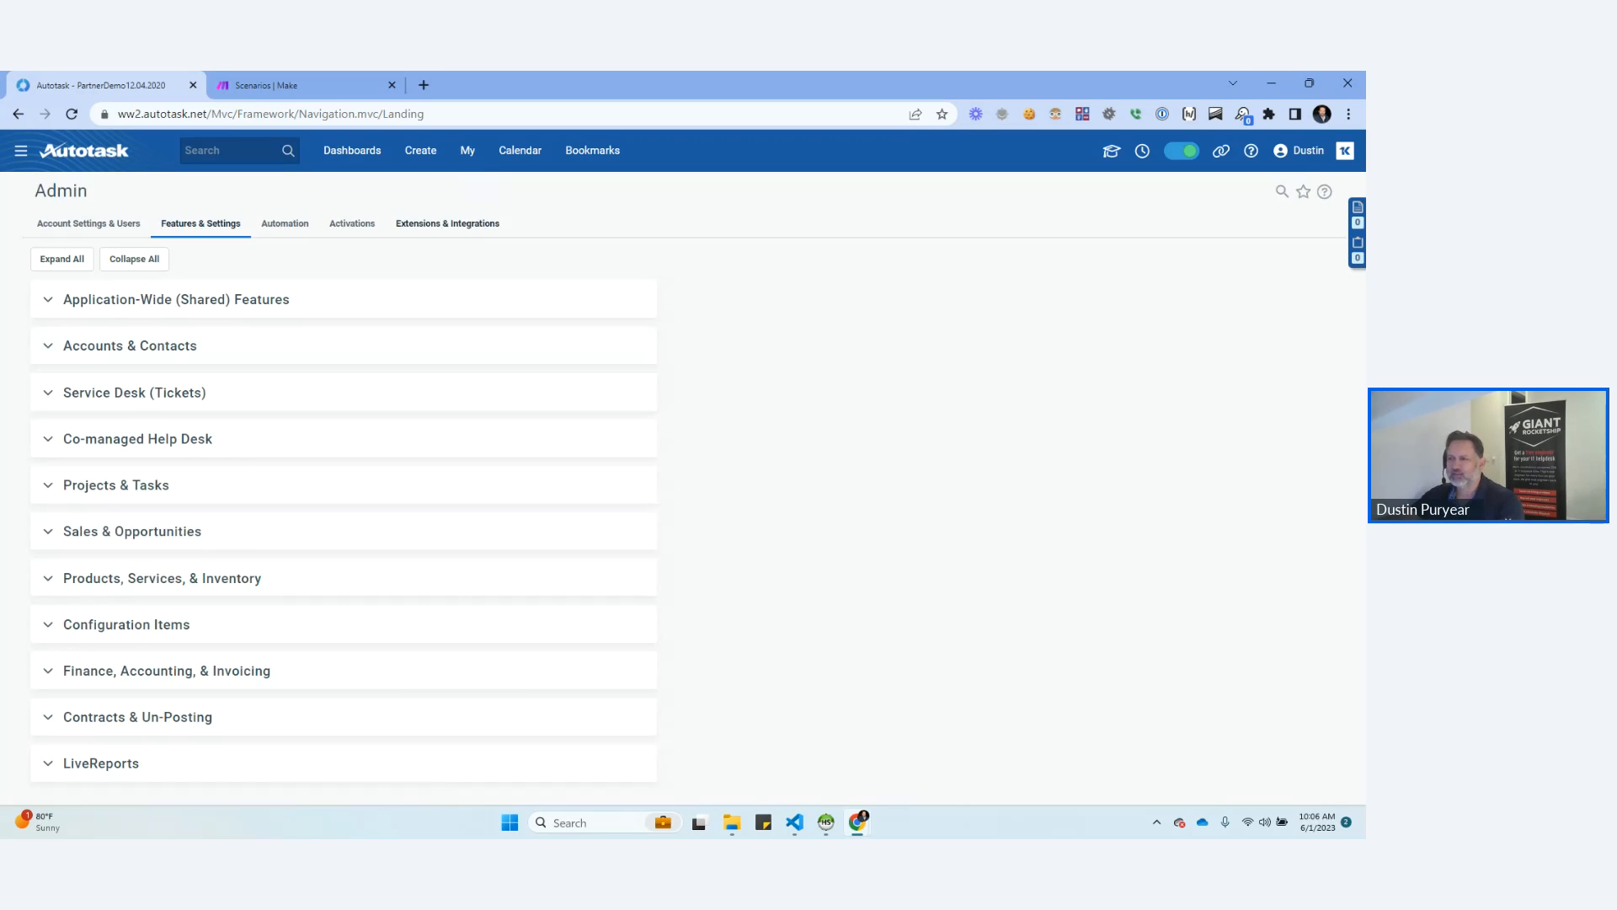
pyautogui.click(447, 224)
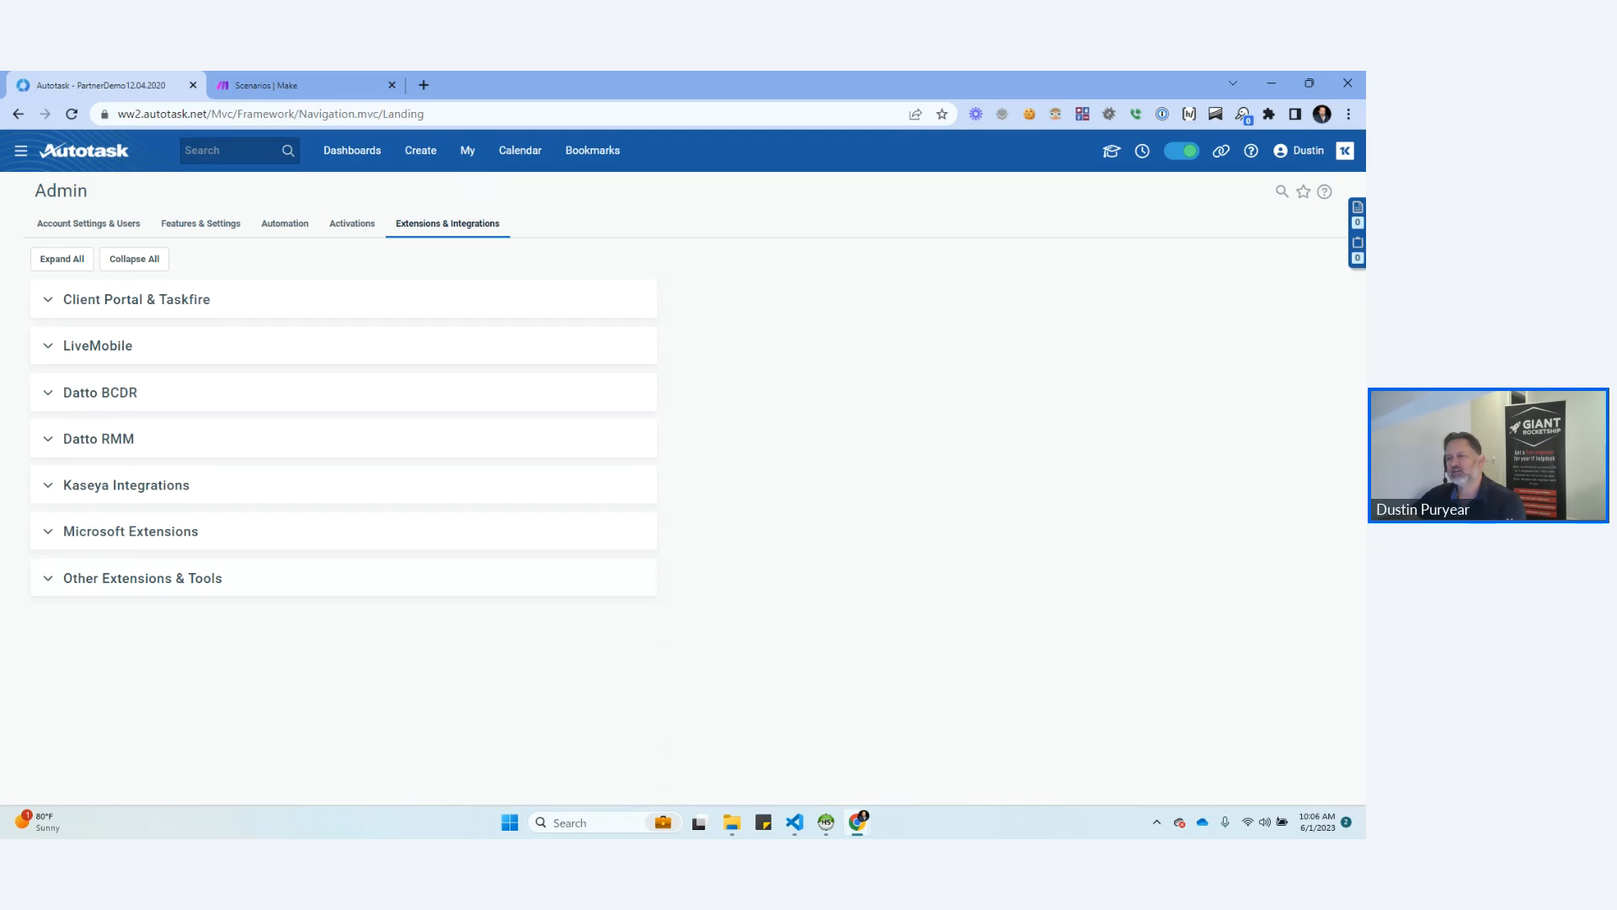
pyautogui.click(48, 579)
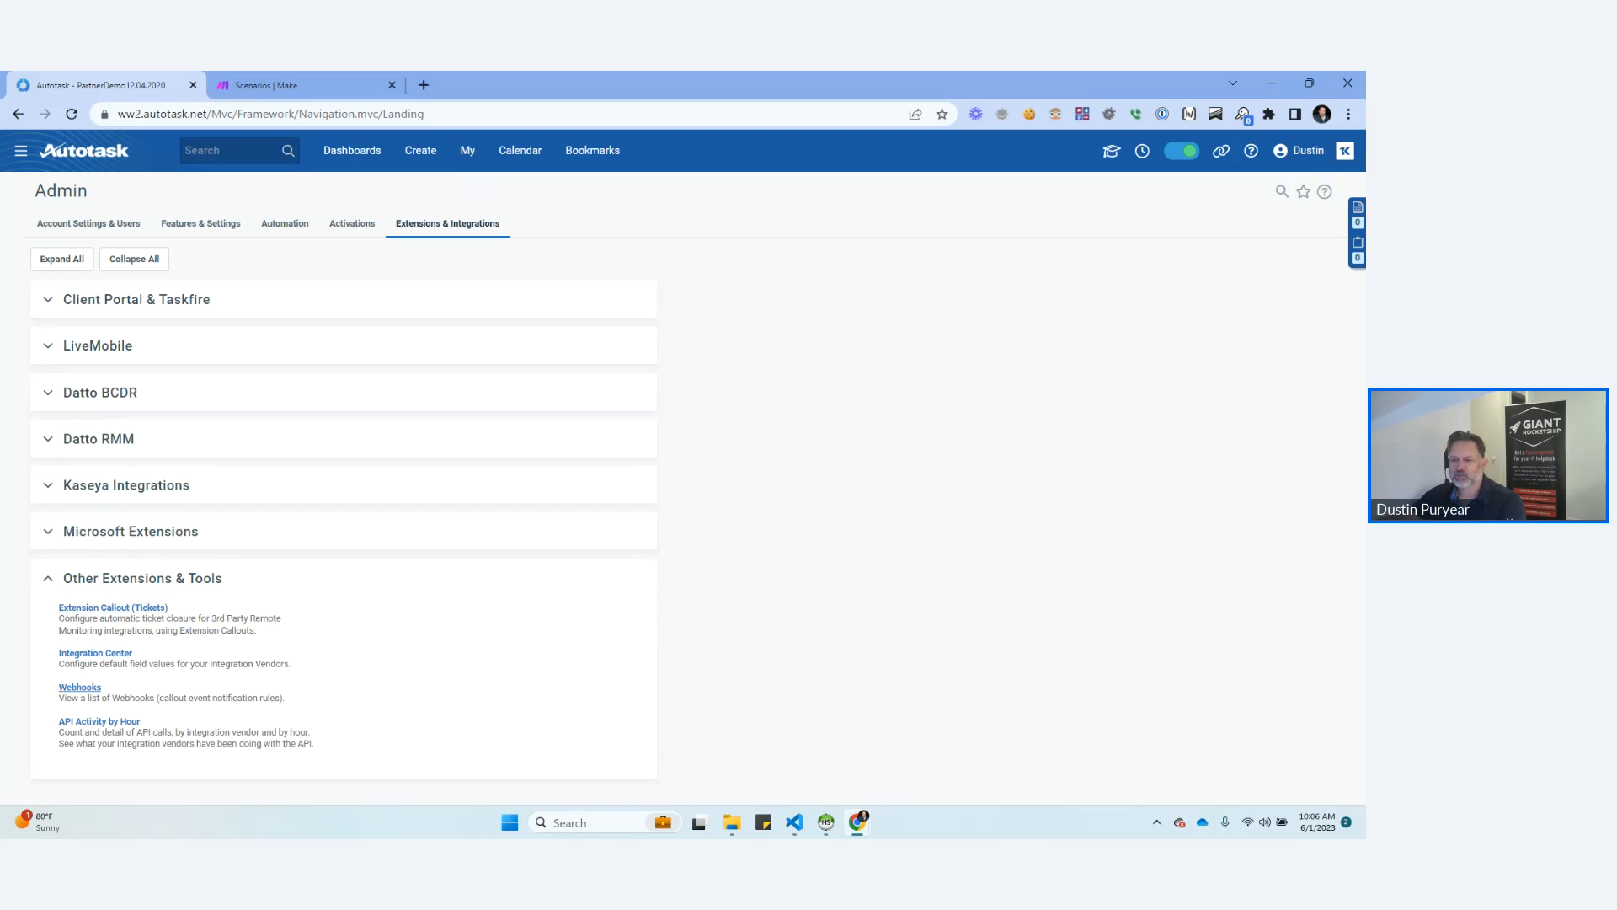
pyautogui.click(113, 607)
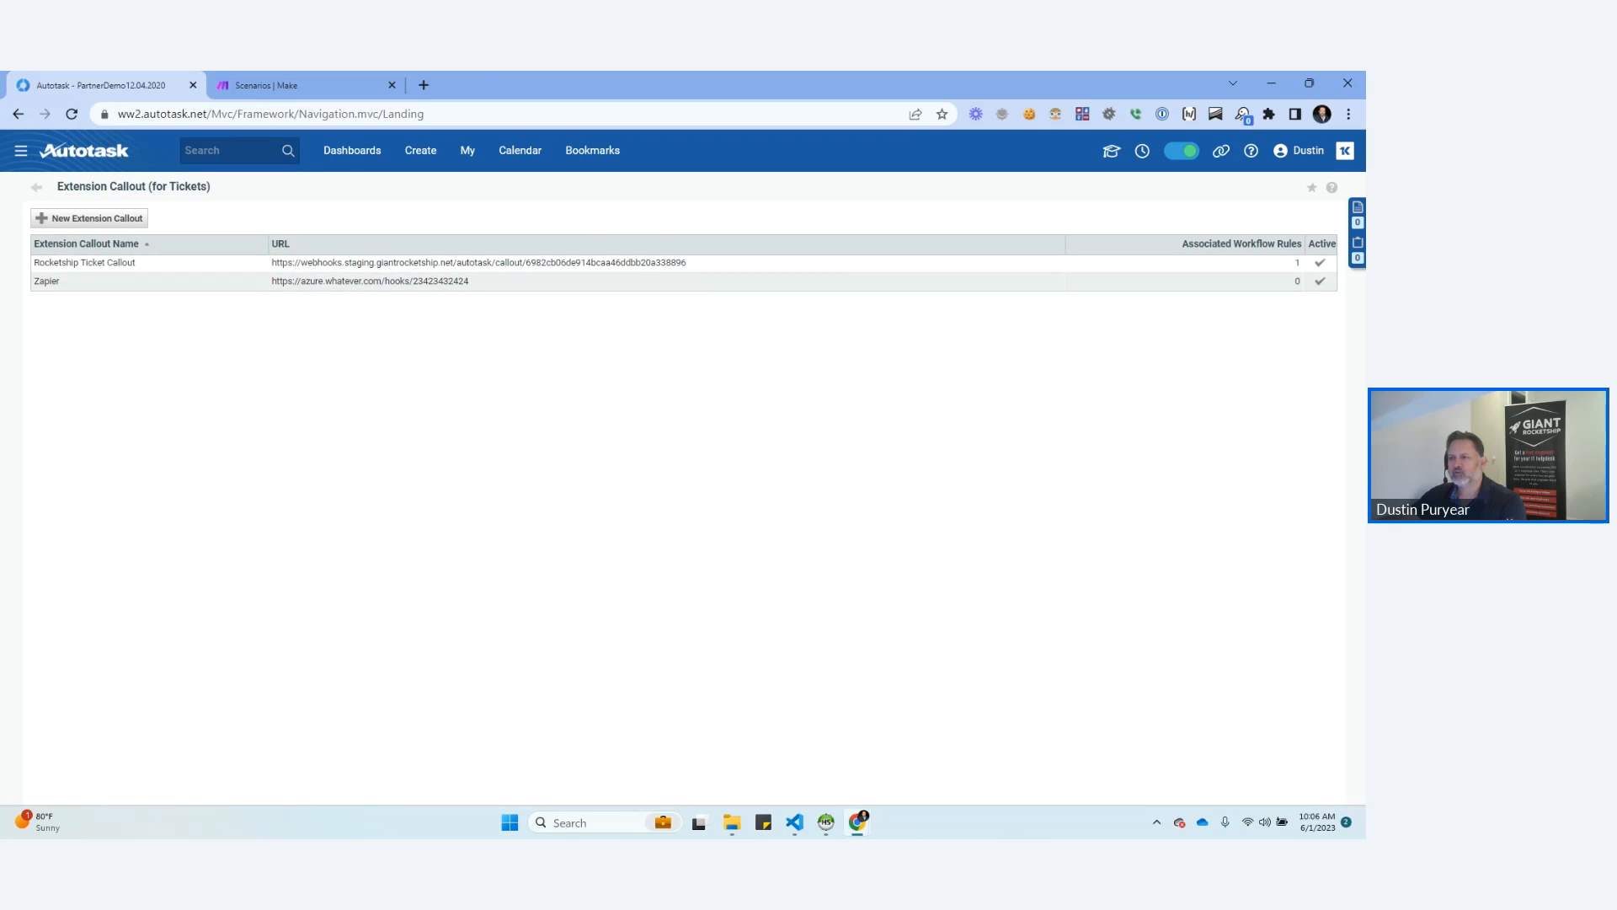
# Open the Zapier extension callout and rename it "Azure Zapier Whatever Endpoint".
pyautogui.click(93, 282)
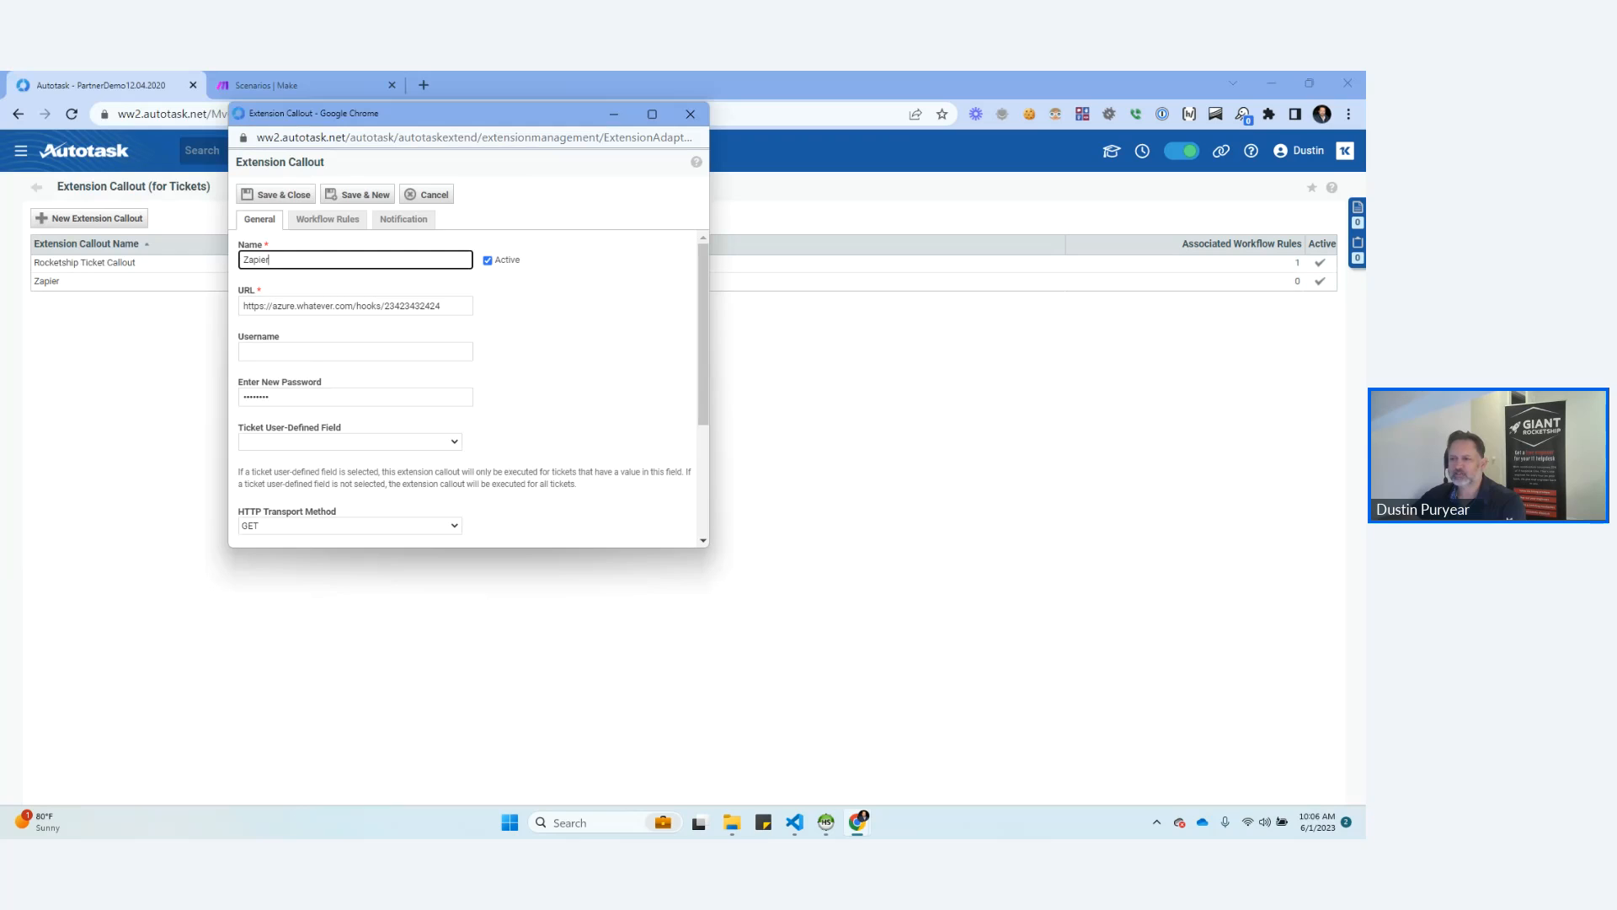
pyautogui.hotkey('ctrl', 'a')
pyautogui.write('Azure Zapier Whatever')
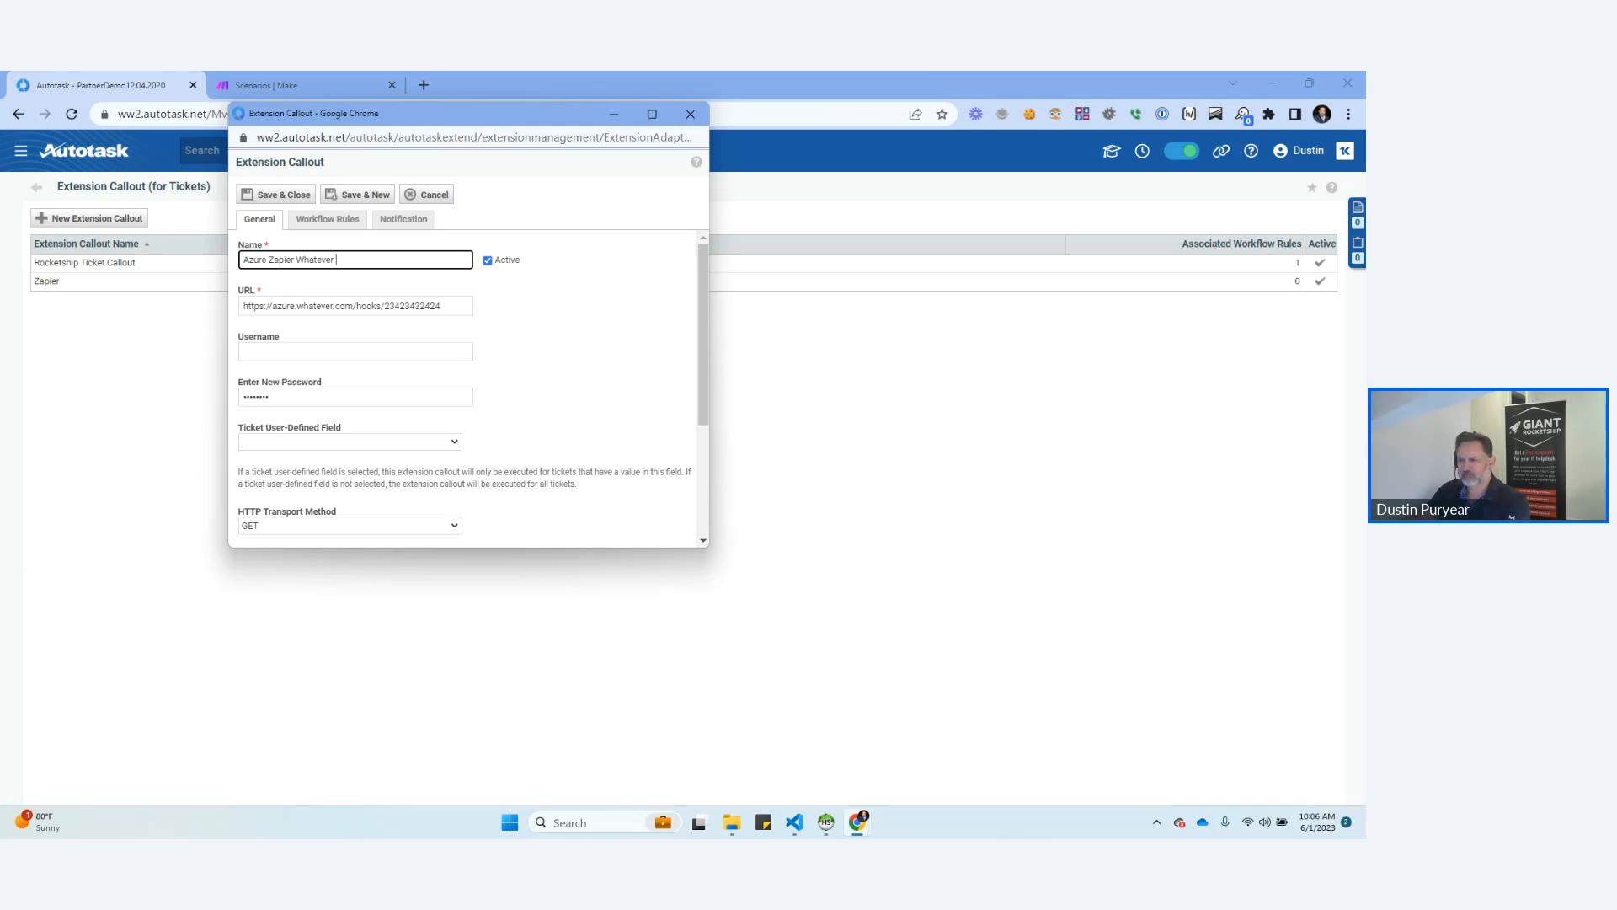
pyautogui.write(' Endpoint')
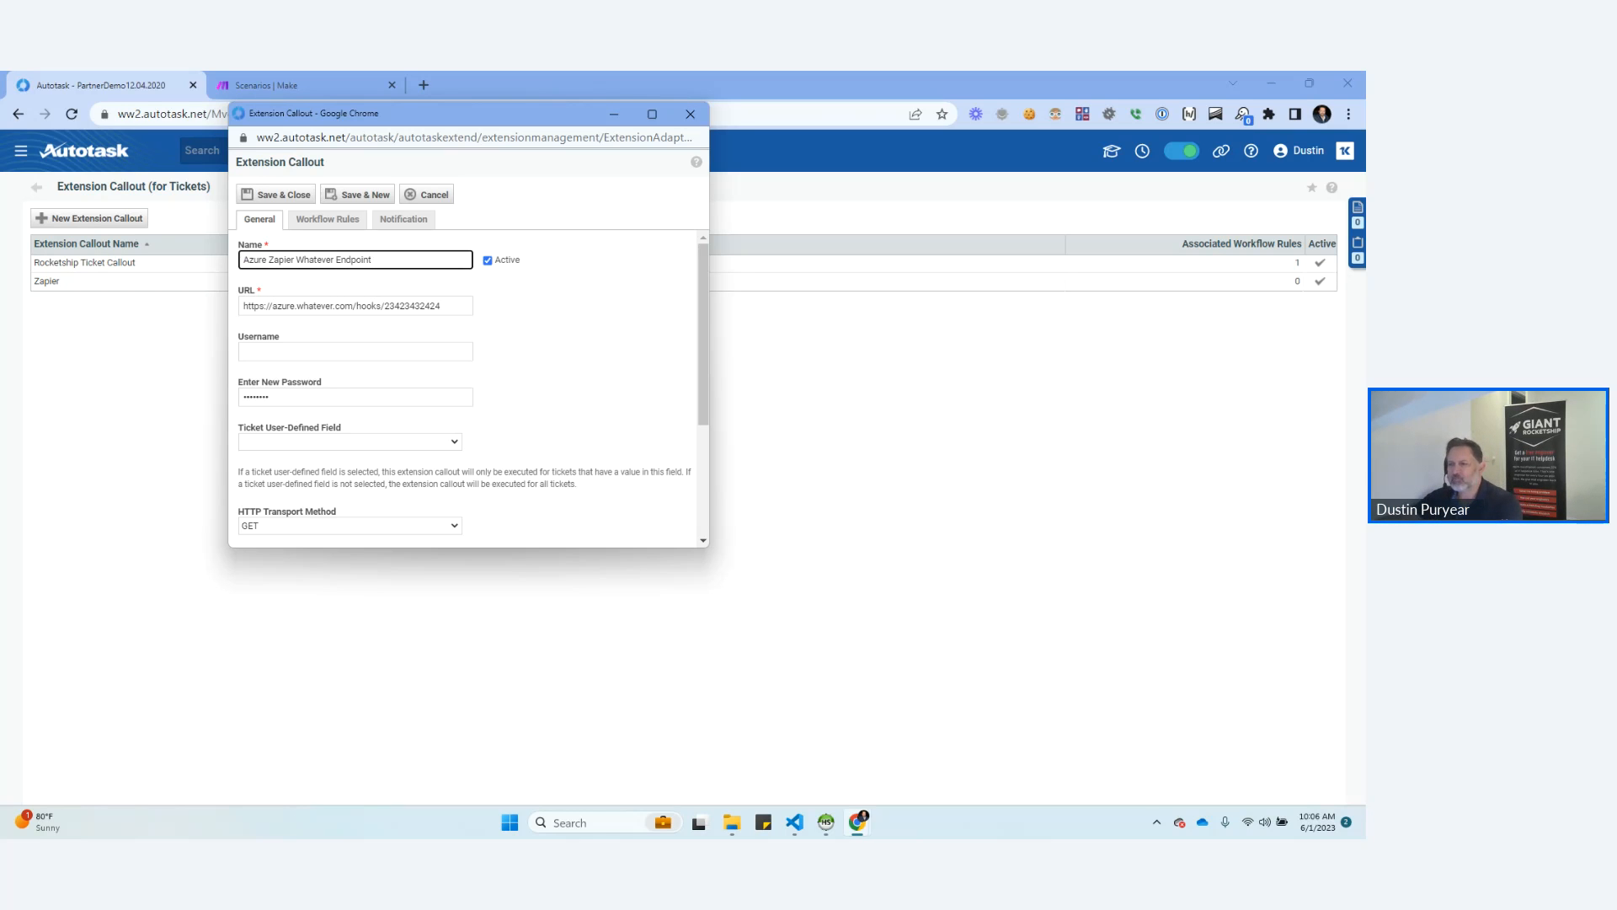
# Choose GET as the callout's HTTP transport method and check its remaining general settings.
pyautogui.scroll(-2, 473, 389)
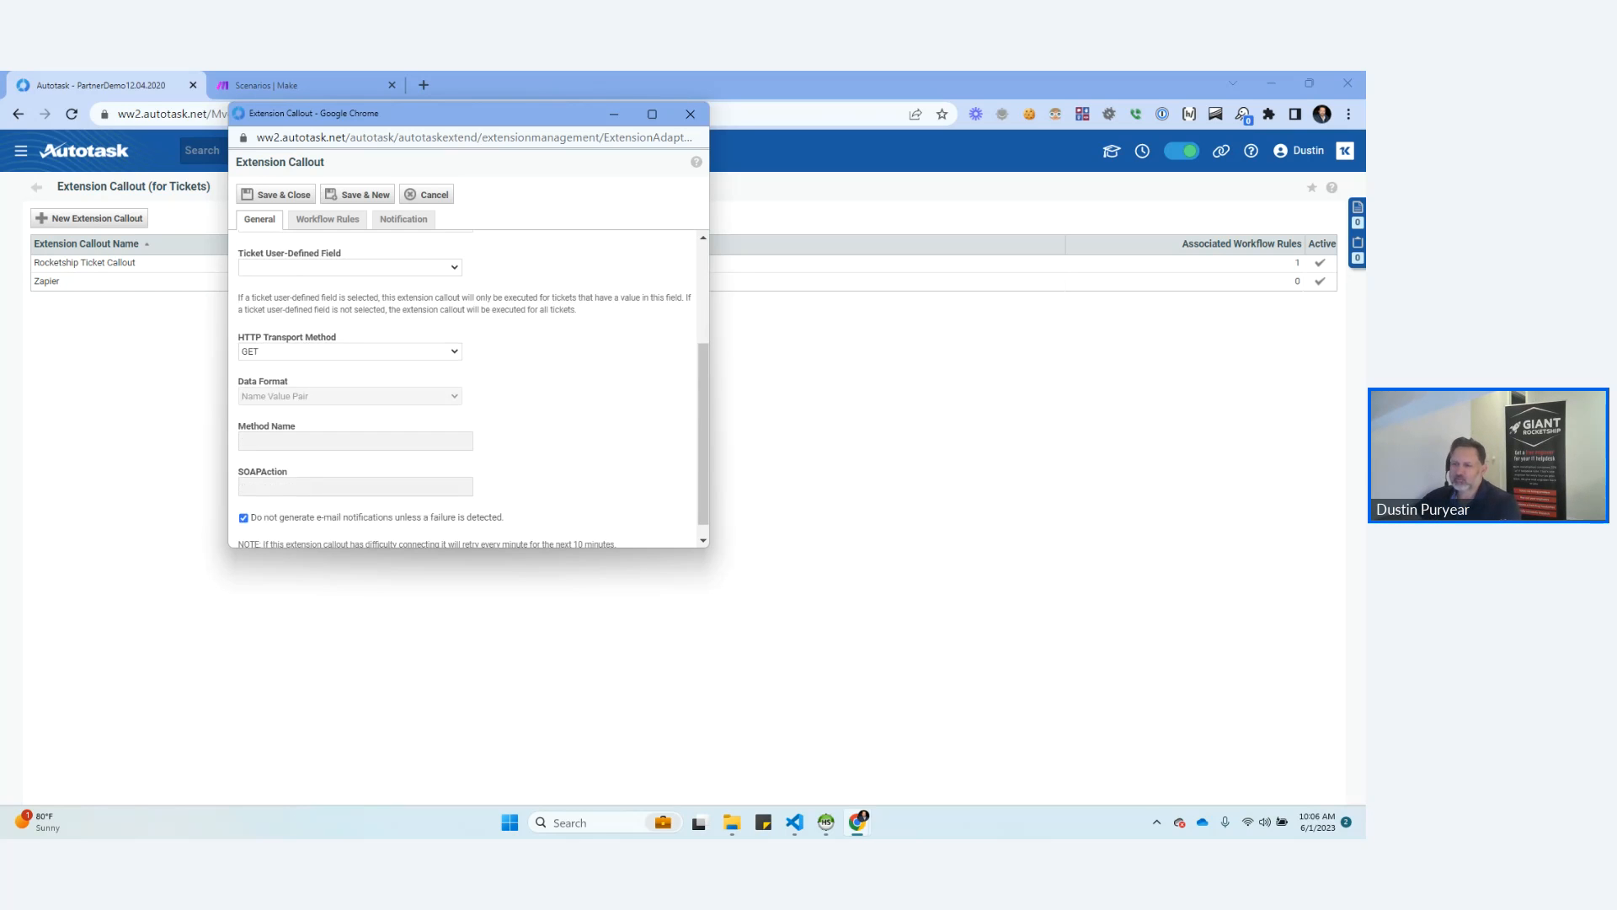
pyautogui.click(349, 351)
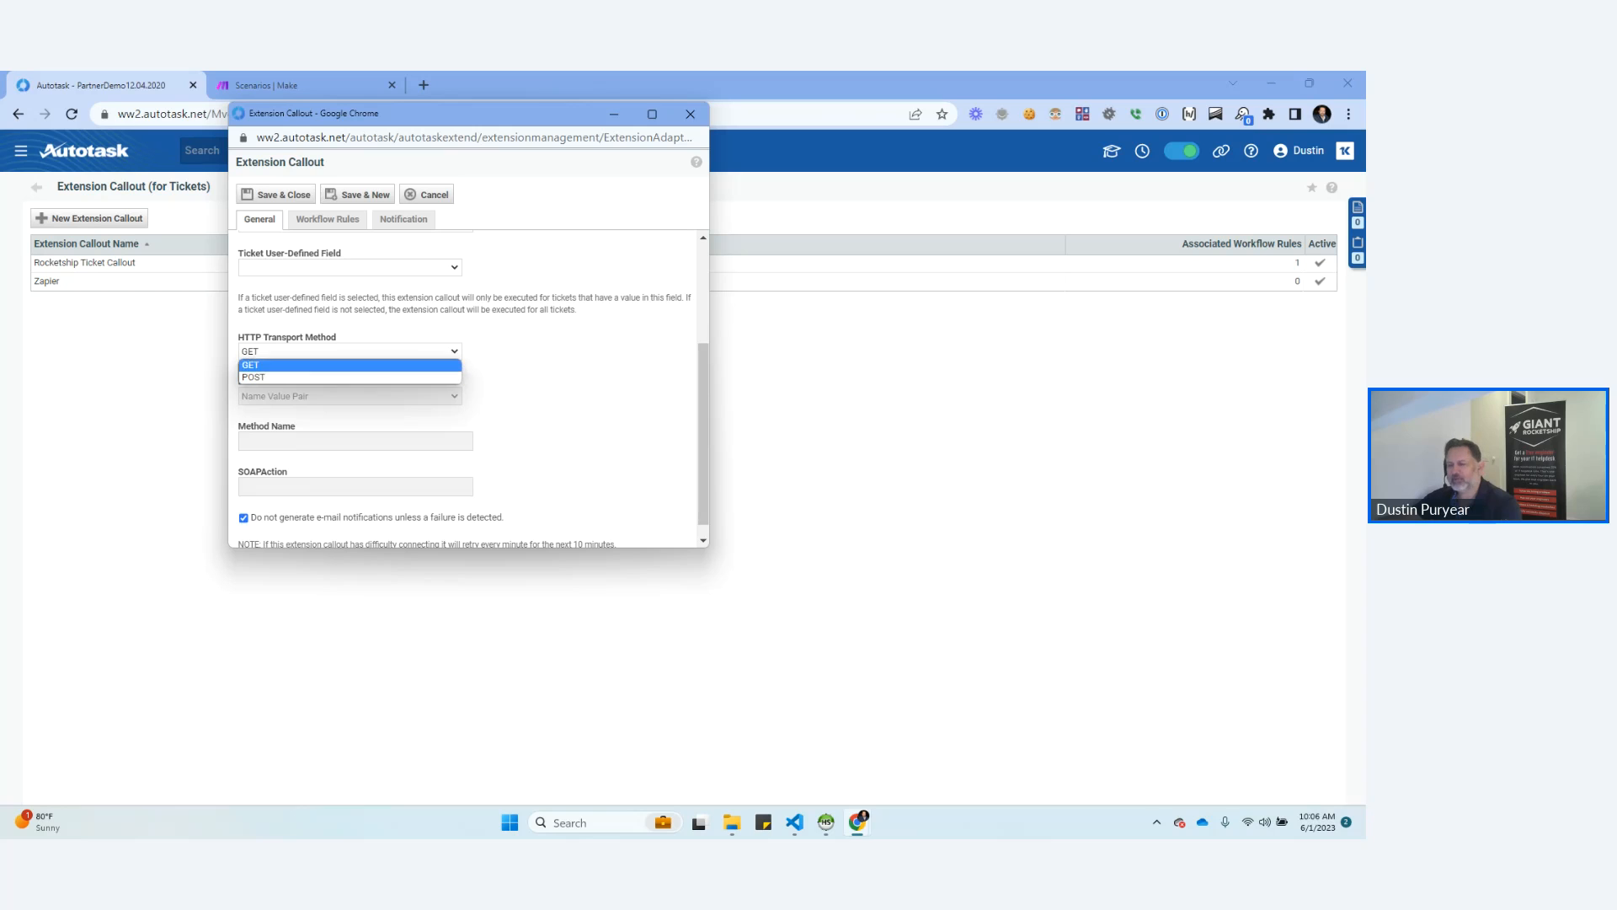
pyautogui.click(349, 365)
pyautogui.scroll(2, 349, 379)
pyautogui.scroll(-1, 349, 379)
pyautogui.scroll(-1, 473, 389)
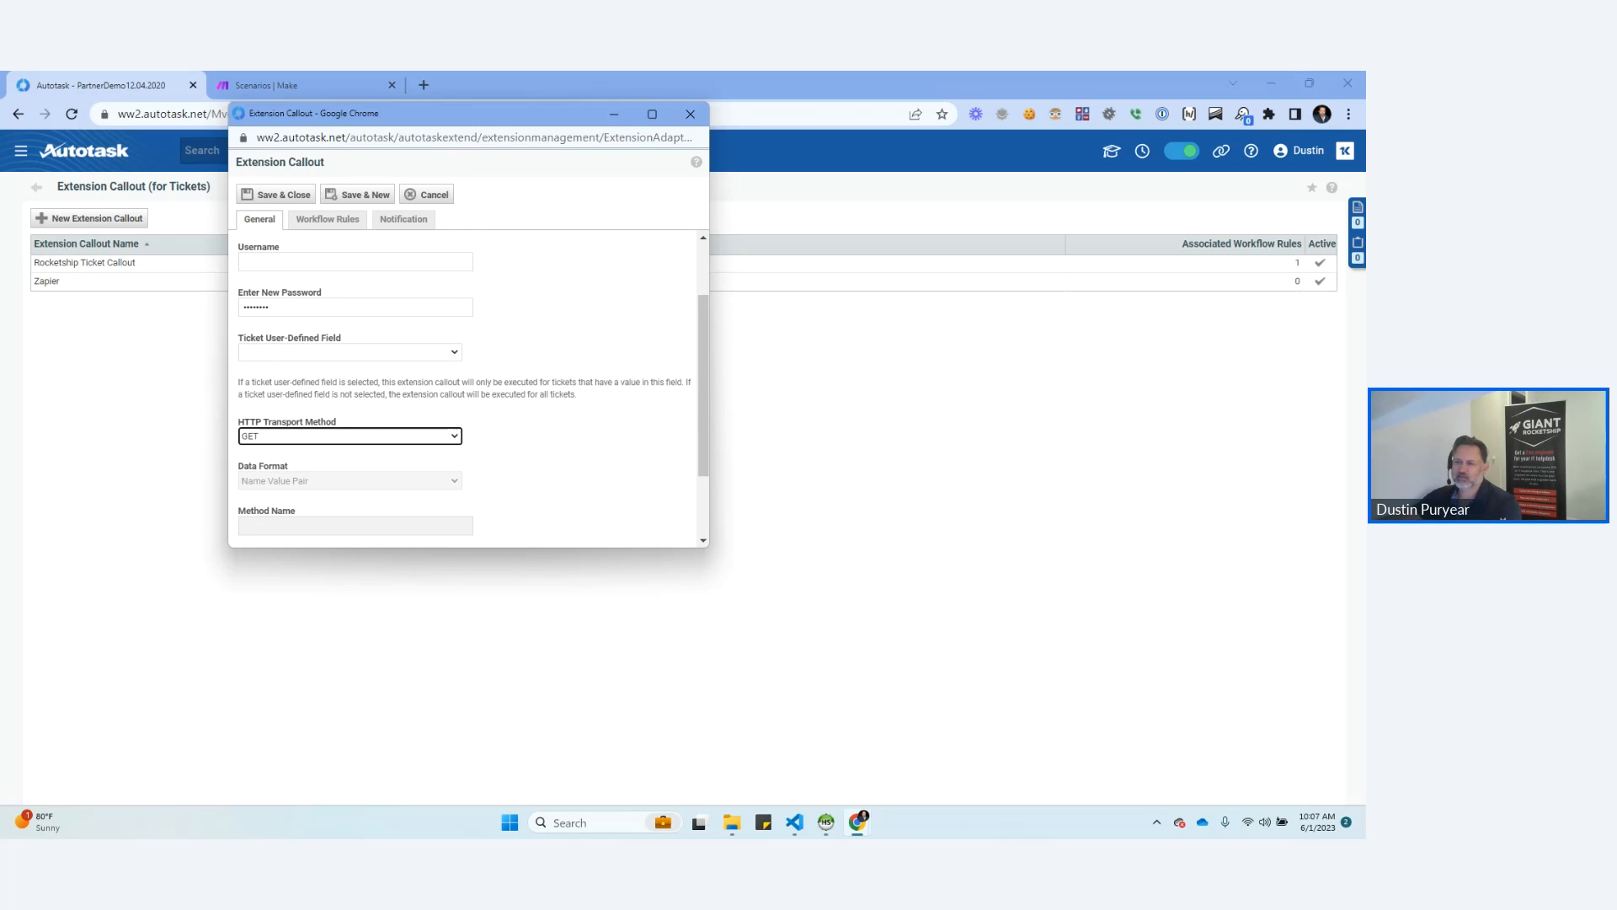
pyautogui.scroll(-1, 469, 389)
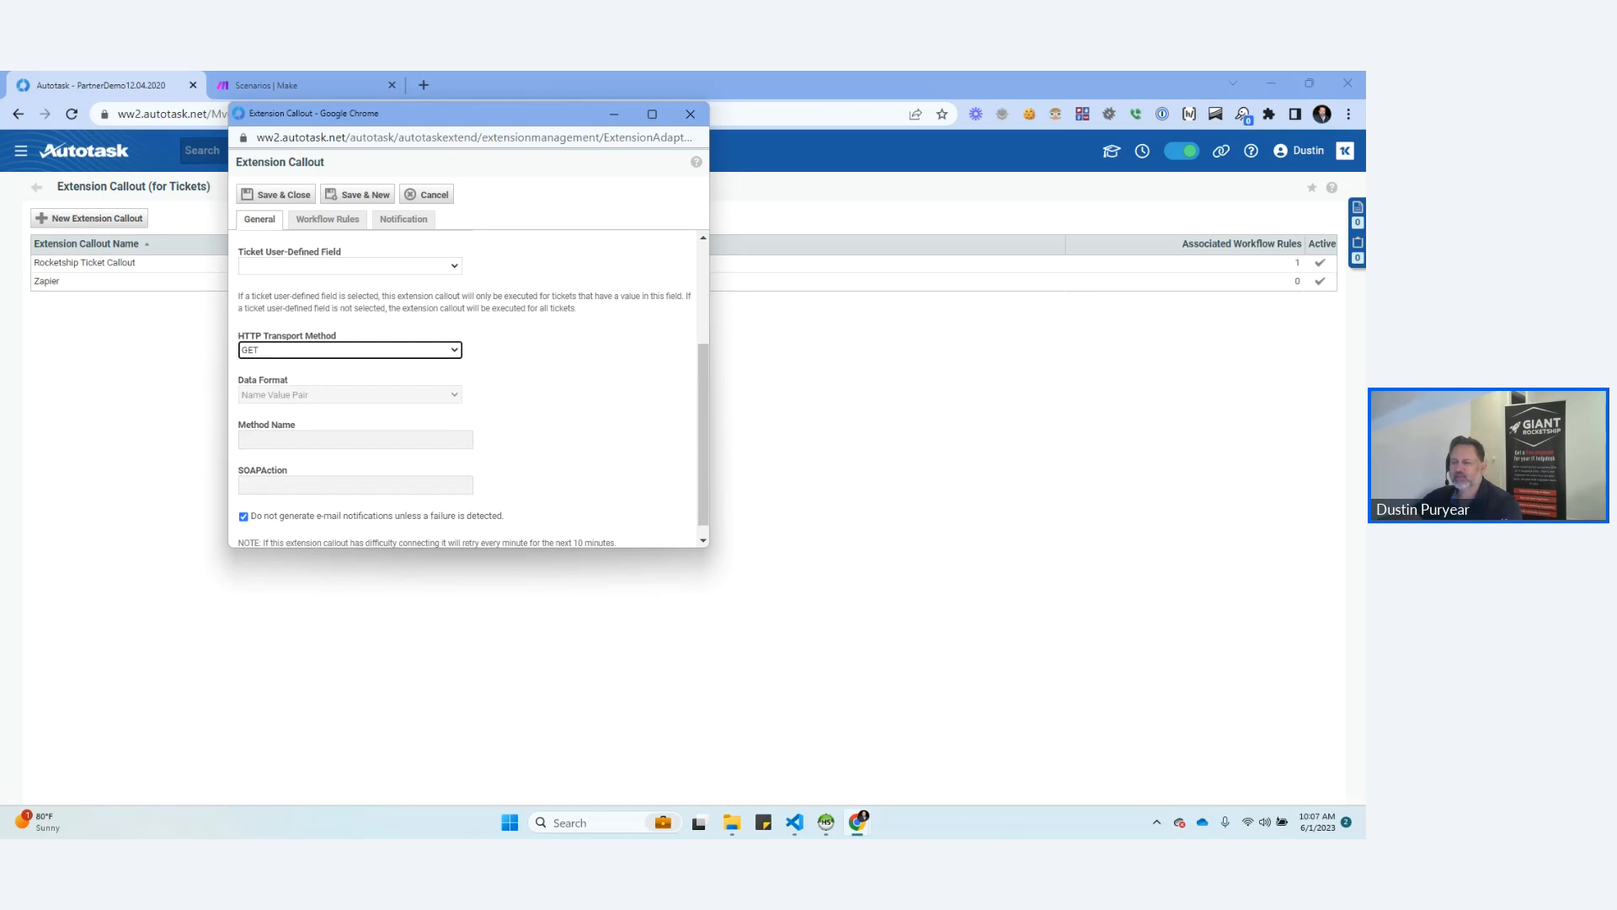
# Inspect the extension_adapter_id parameter and its value at the end of the callout window's web address.
pyautogui.moveTo(489, 114); pyautogui.dragTo(512, 121)
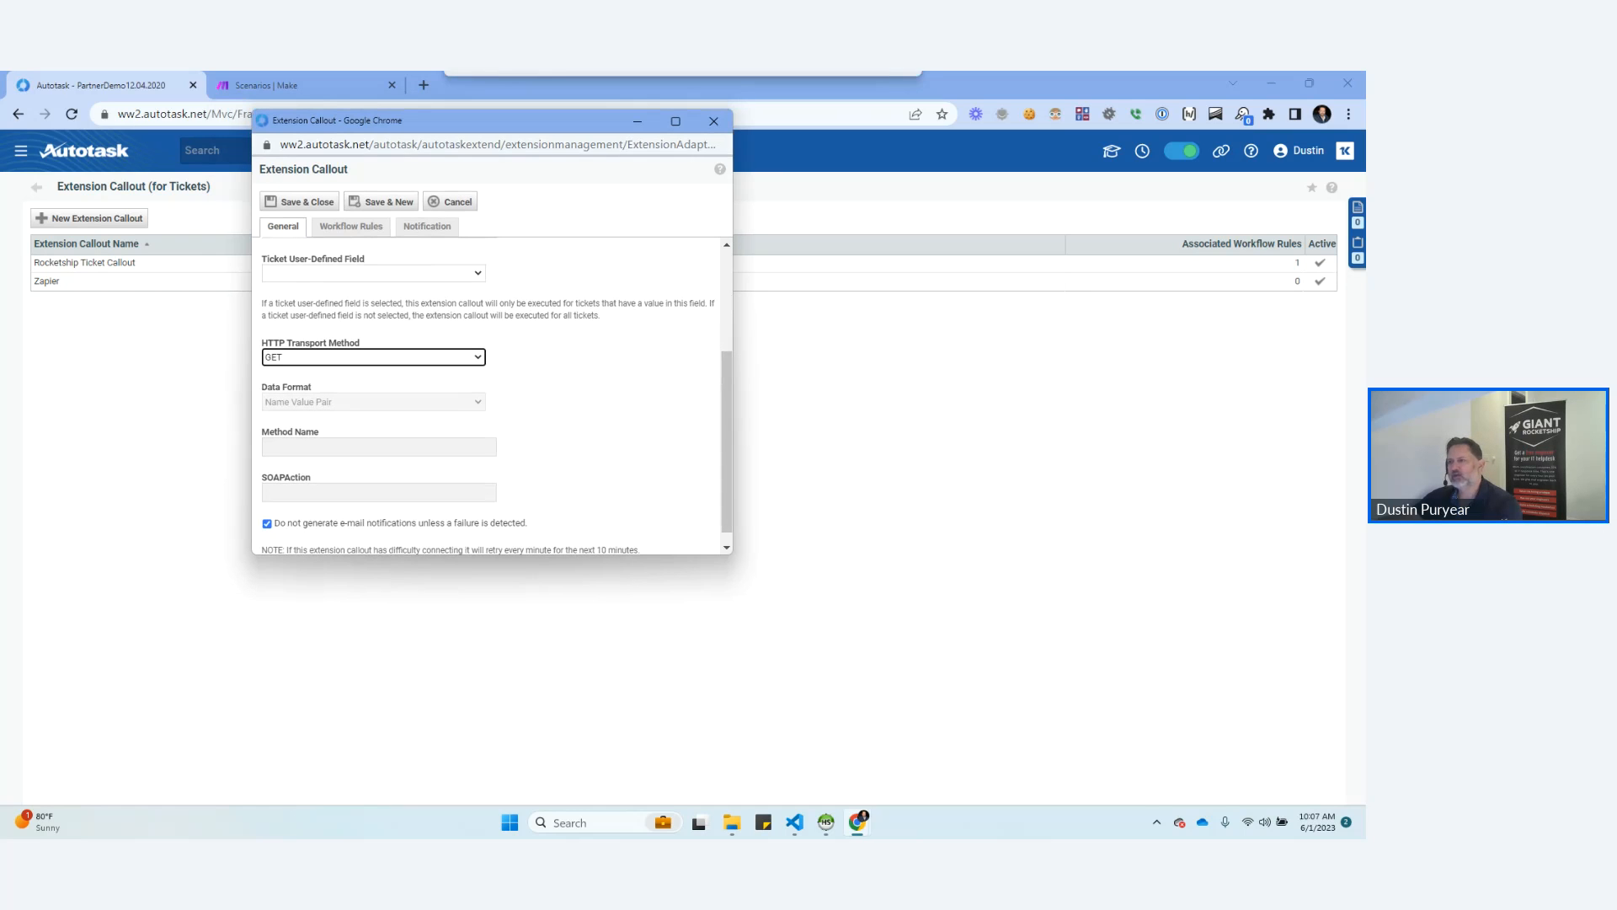
pyautogui.click(512, 145)
pyautogui.press('End')
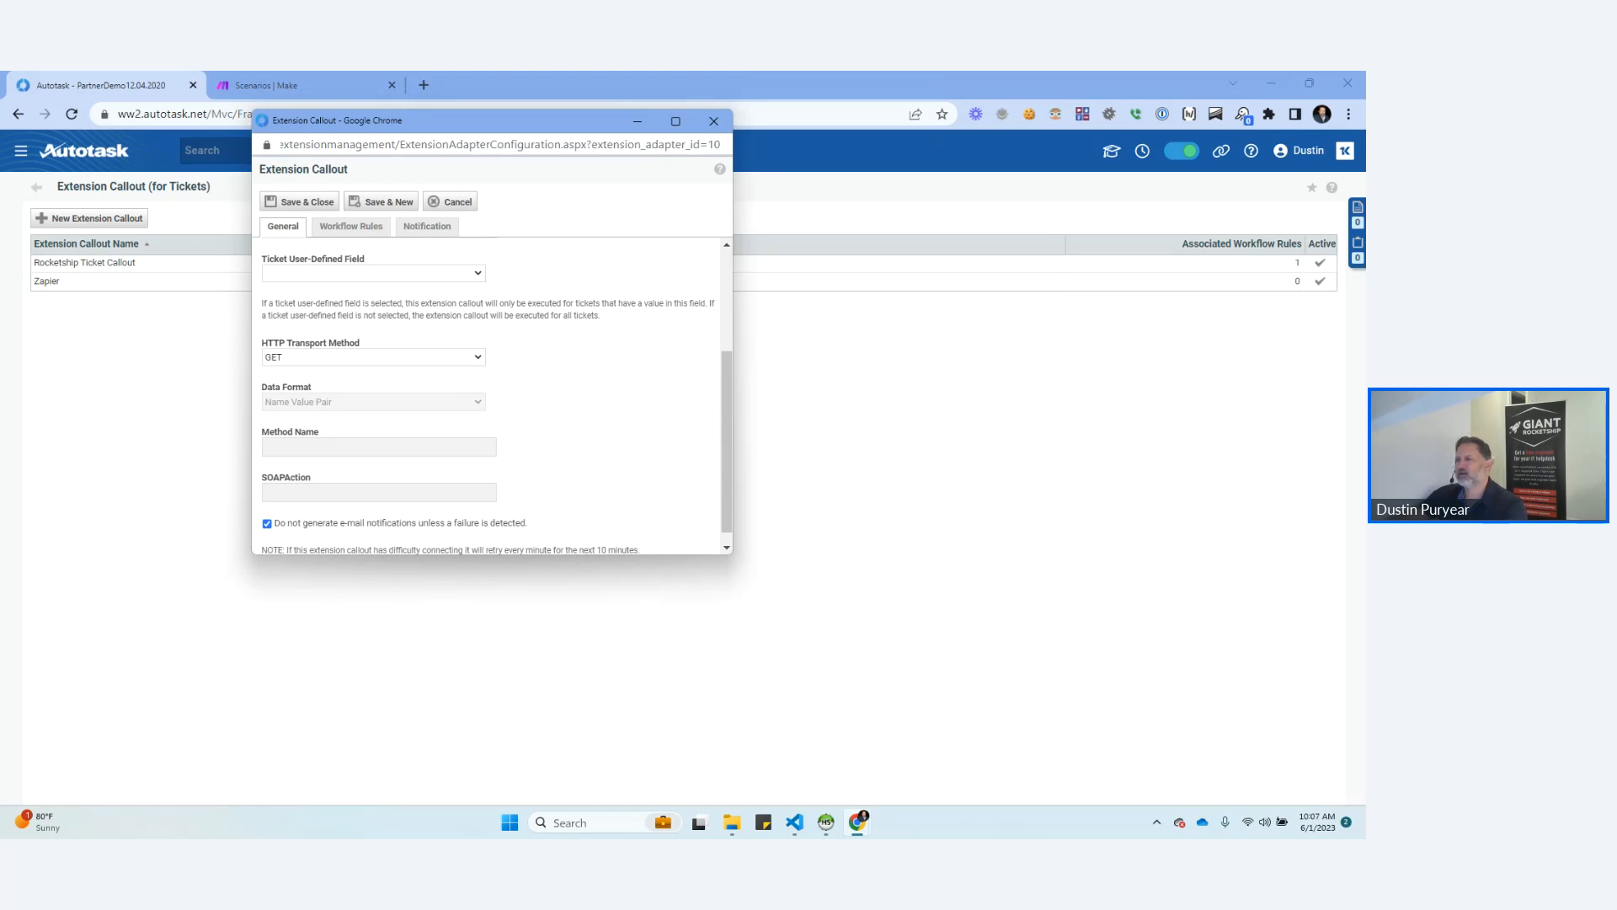
pyautogui.doubleClick(646, 145)
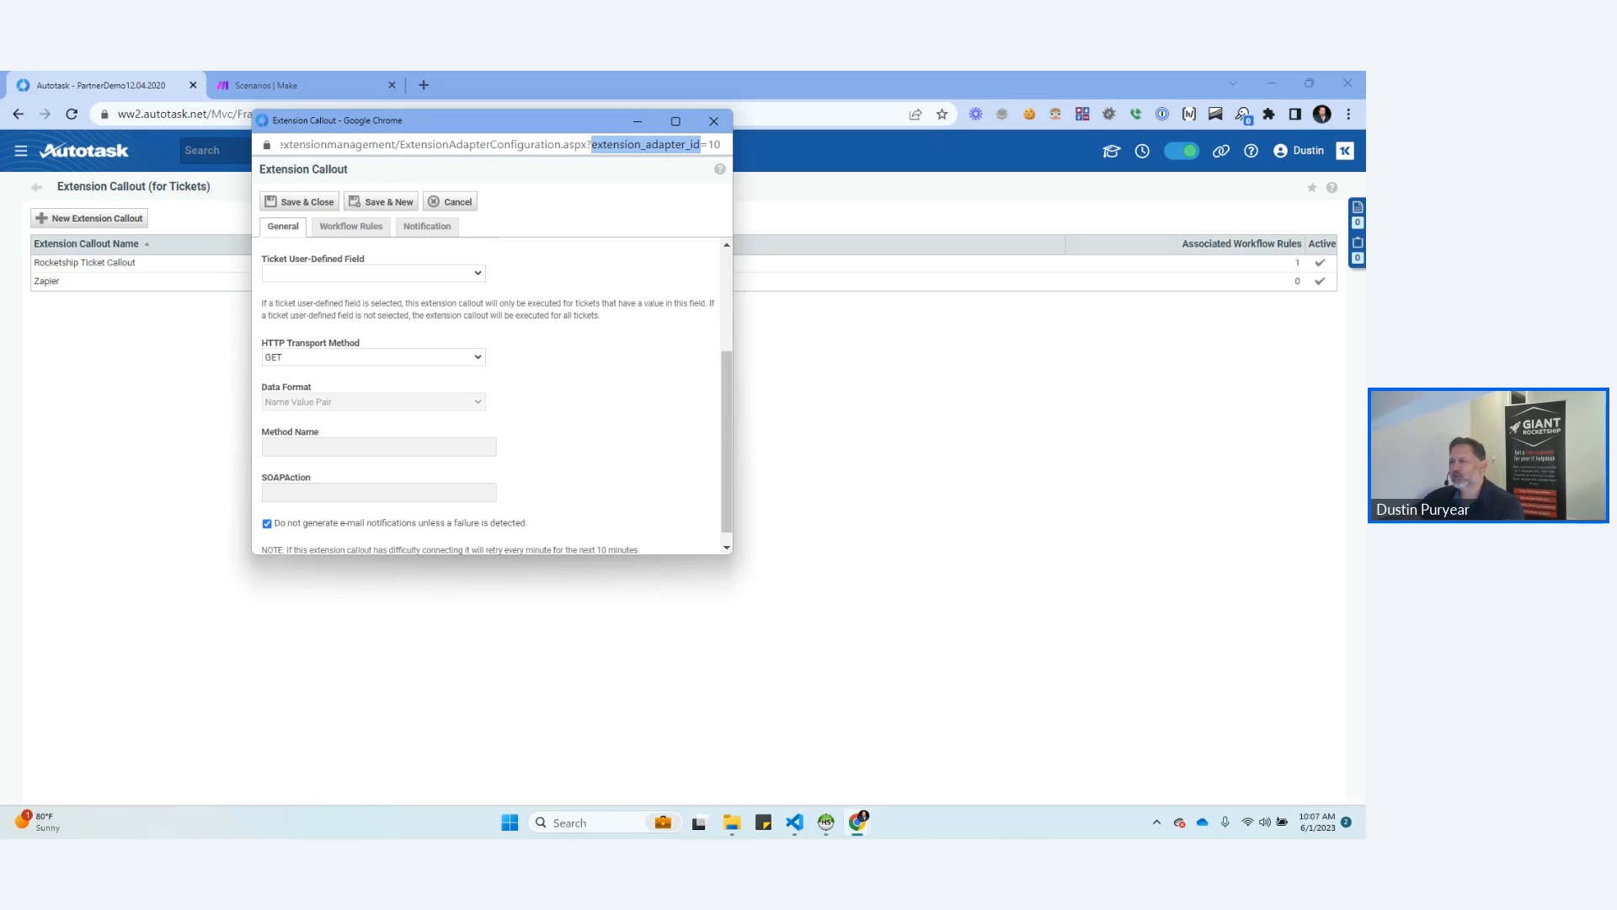
pyautogui.doubleClick(714, 145)
# Save the renamed extension callout and close its editor.
pyautogui.click(607, 396)
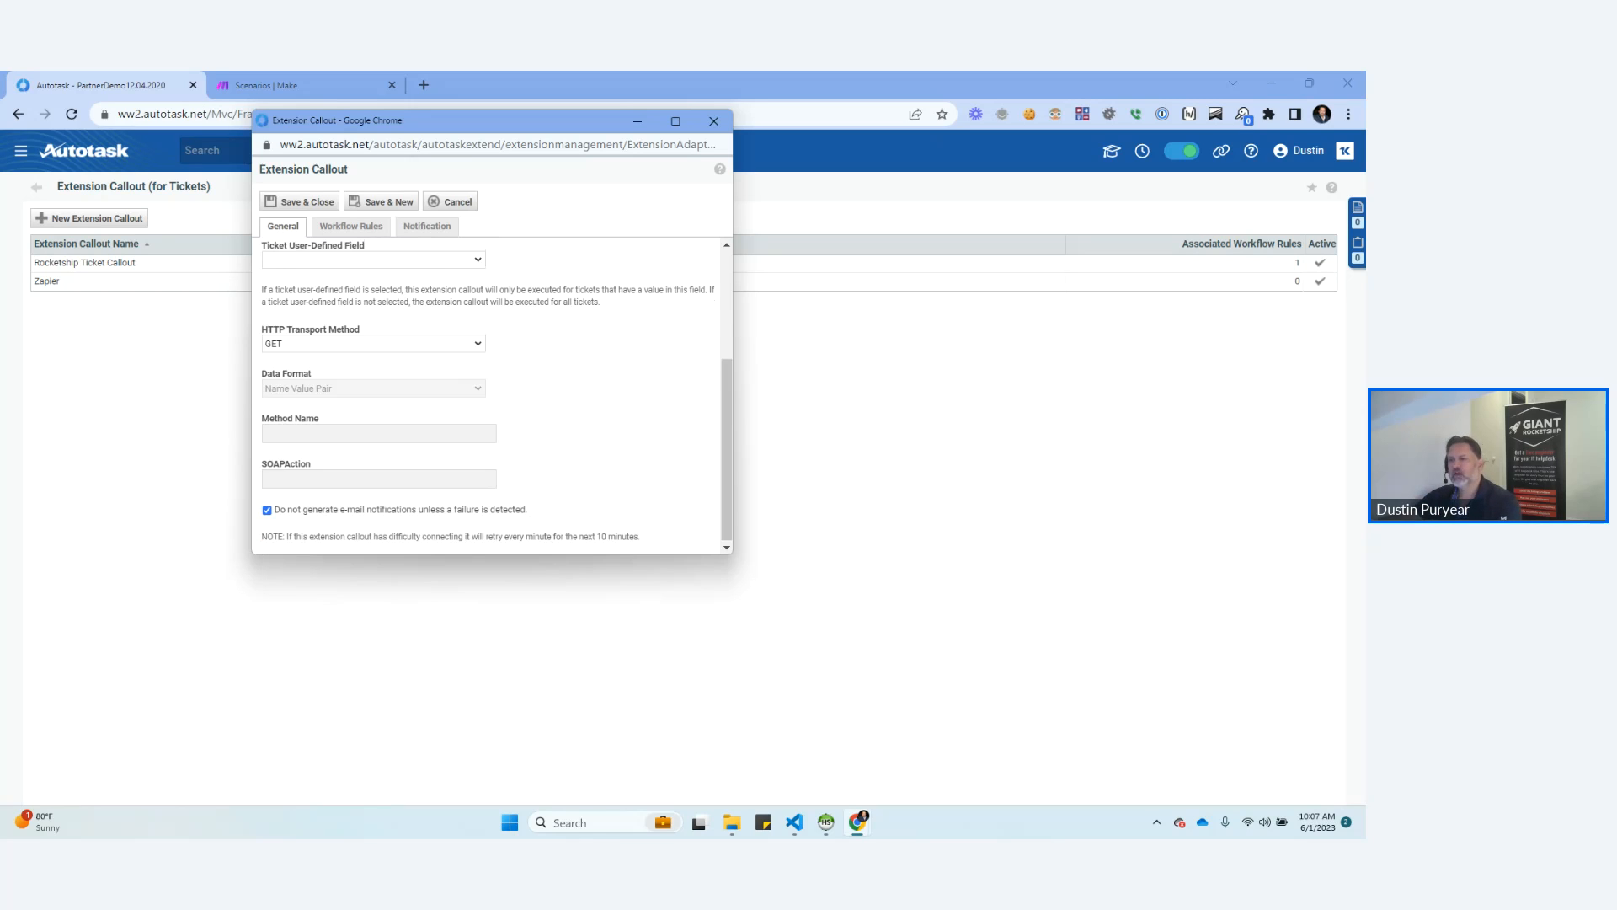
pyautogui.scroll(2, 492, 396)
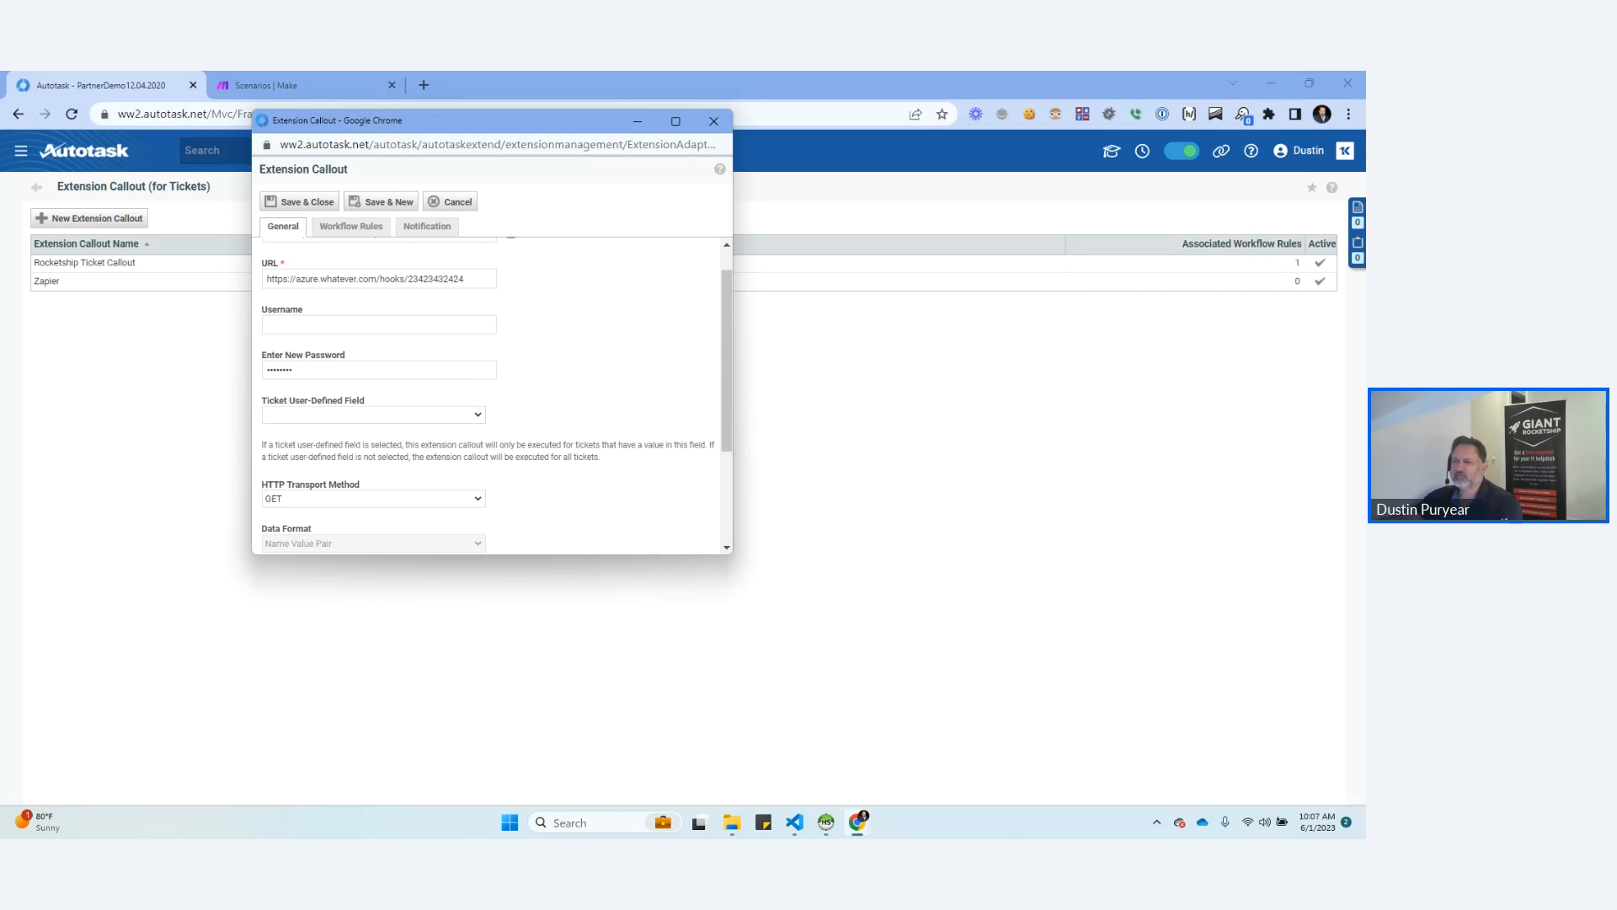
pyautogui.click(301, 202)
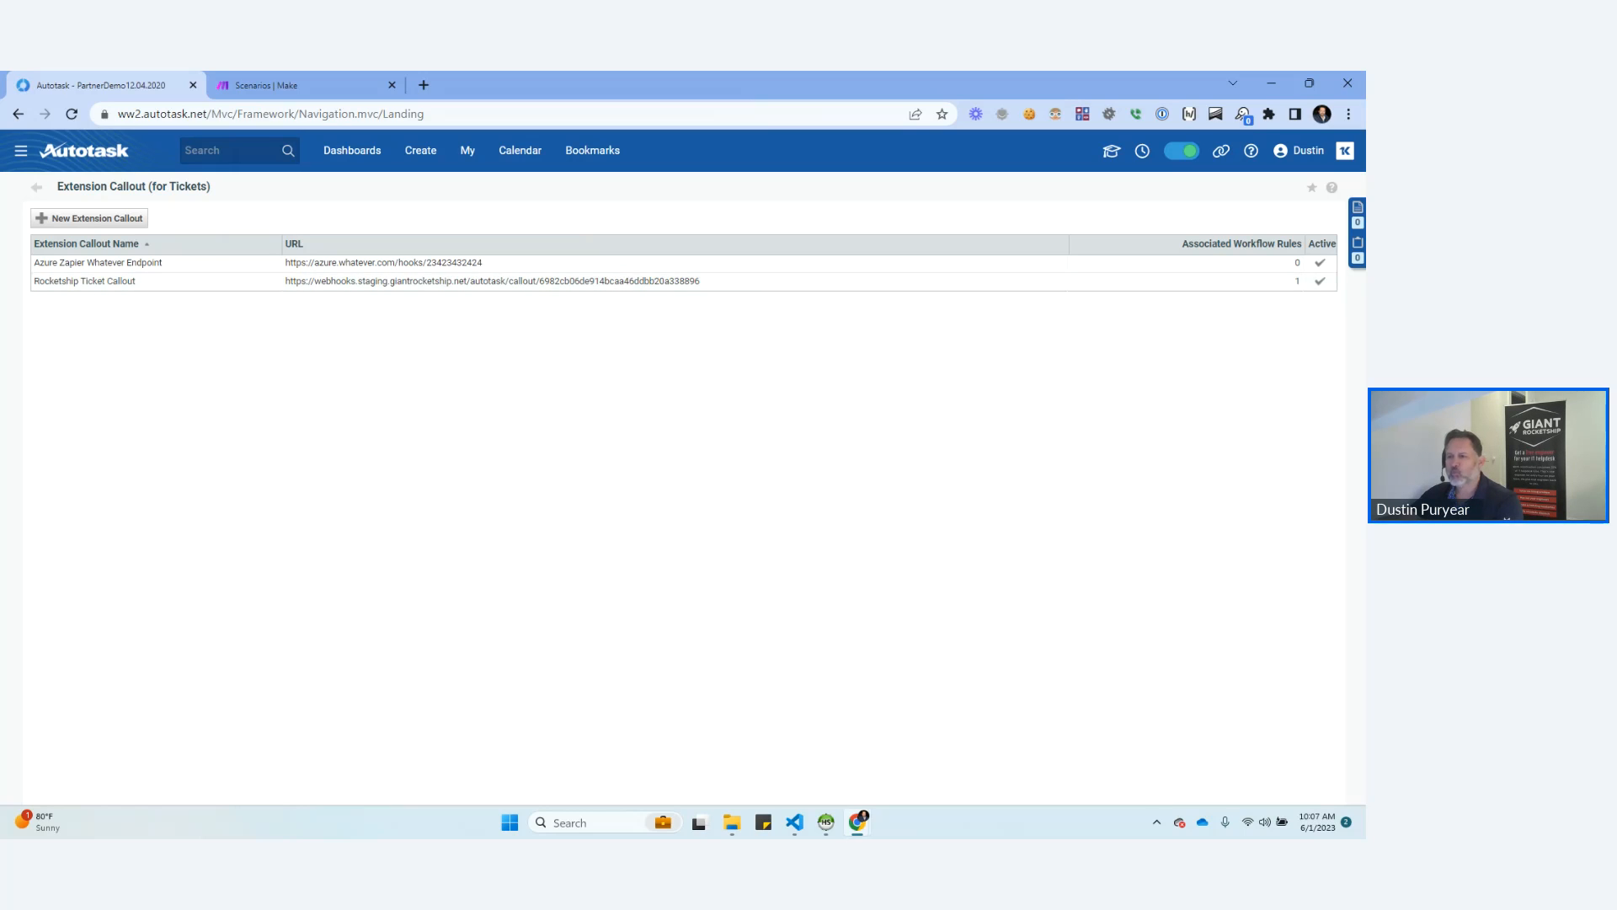
# Open the admin workflow rules and filter the Service Desk rules by the name "test".
pyautogui.click(20, 150)
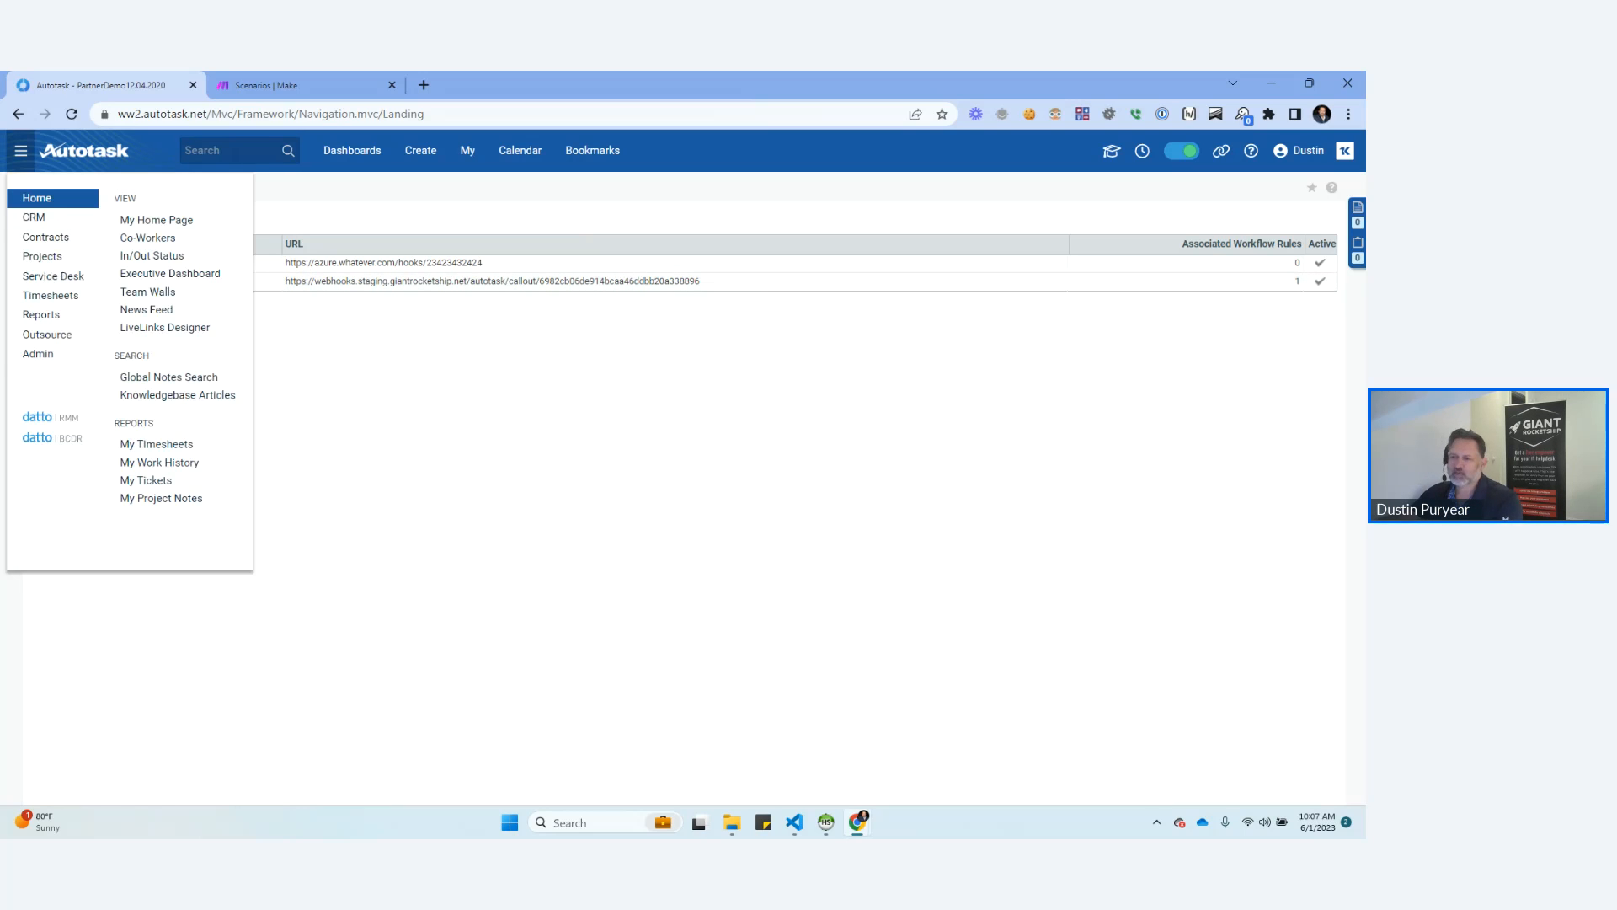
pyautogui.moveTo(38, 354)
pyautogui.click(158, 412)
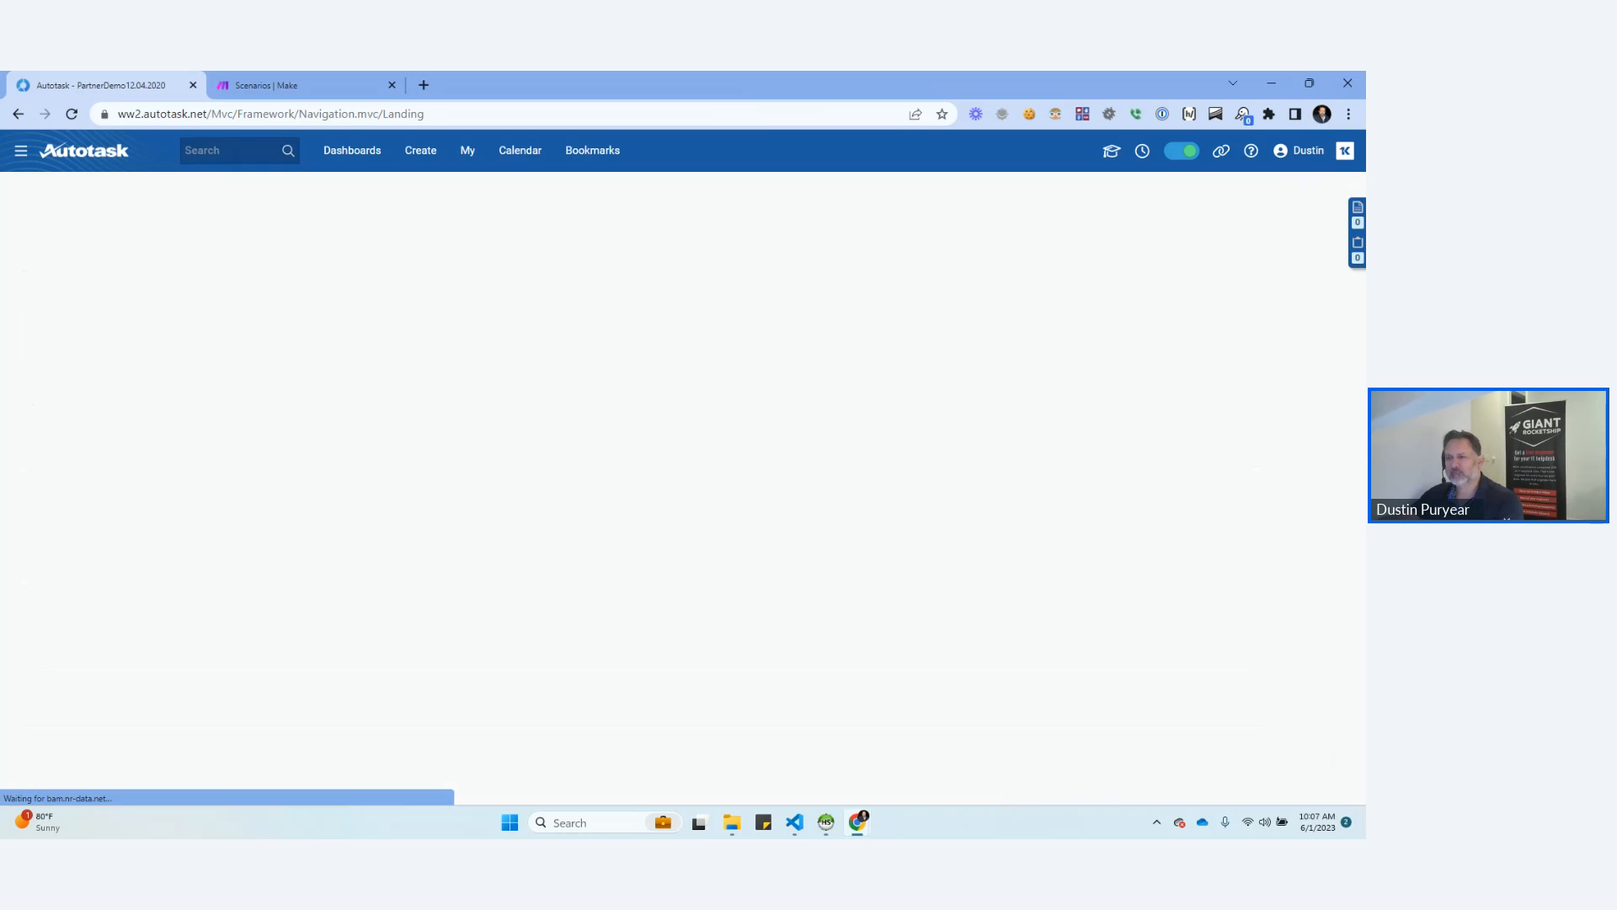
pyautogui.click(128, 377)
pyautogui.write('test')
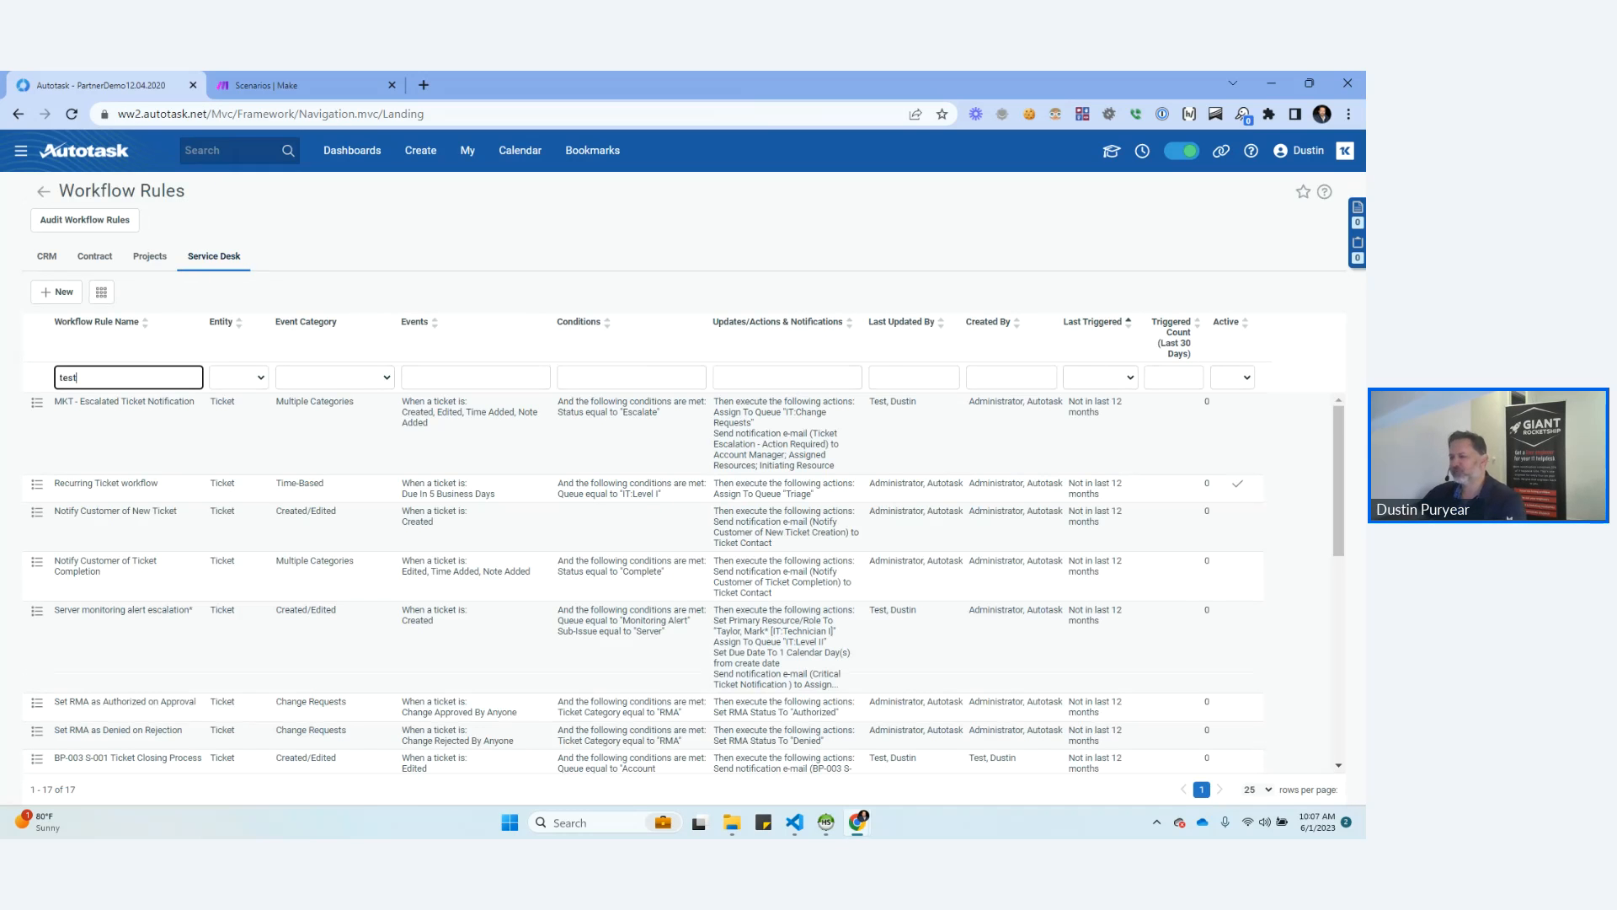
pyautogui.press('Return')
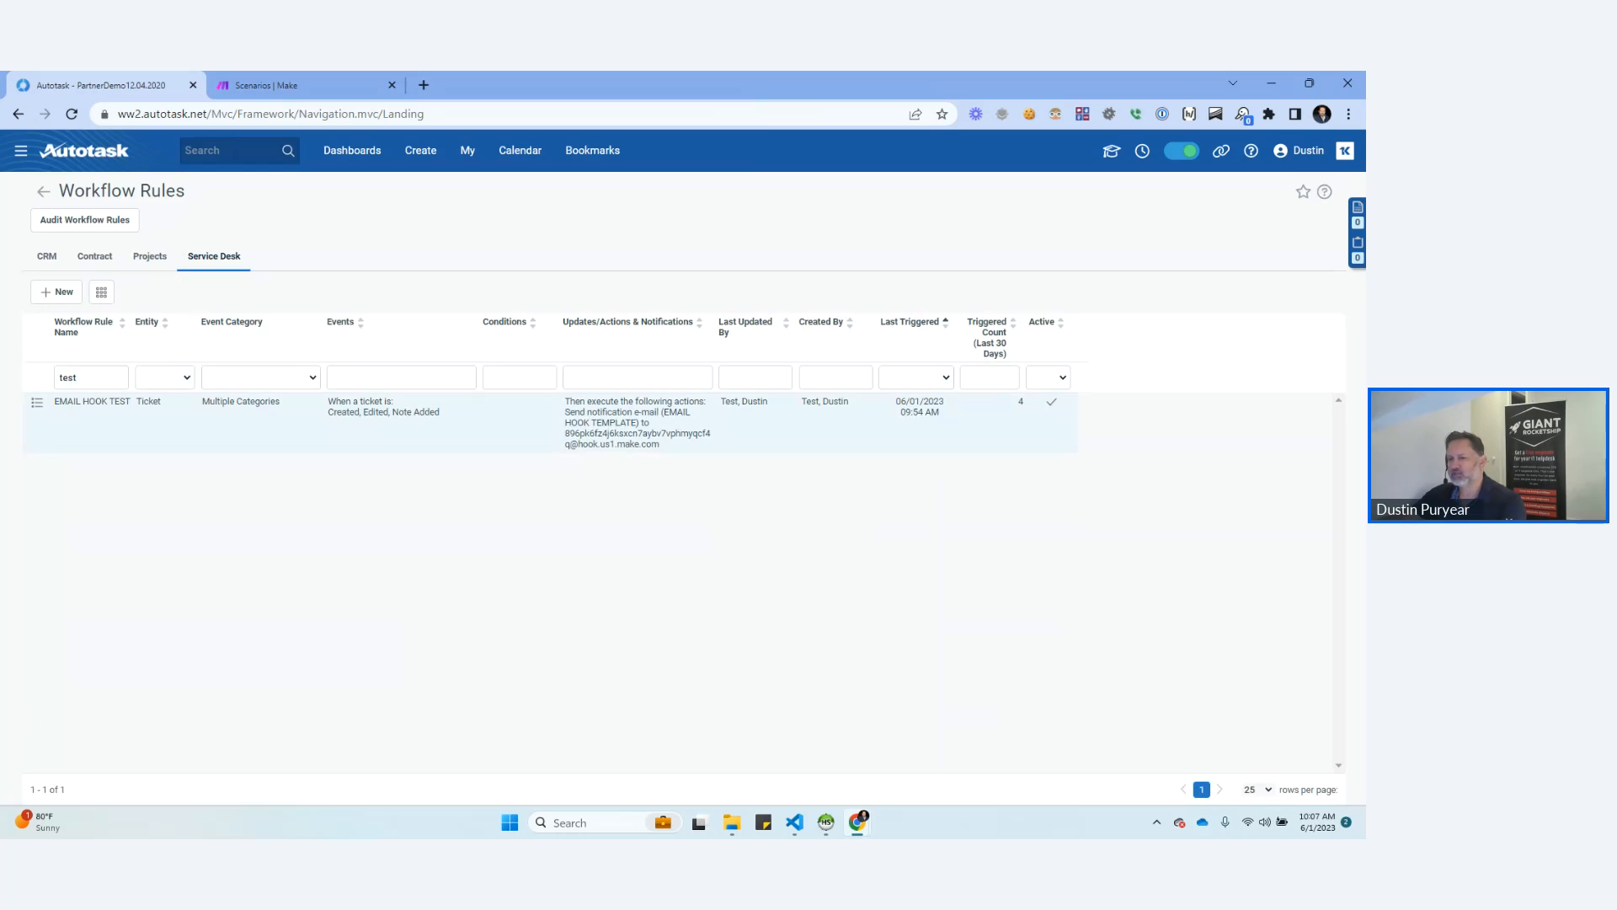
# Edit the EMAIL HOOK TEST workflow rule and set its Execute Extension Callout action to Azure Zapier Whatever Endpoint.
pyautogui.click(37, 403)
pyautogui.click(103, 433)
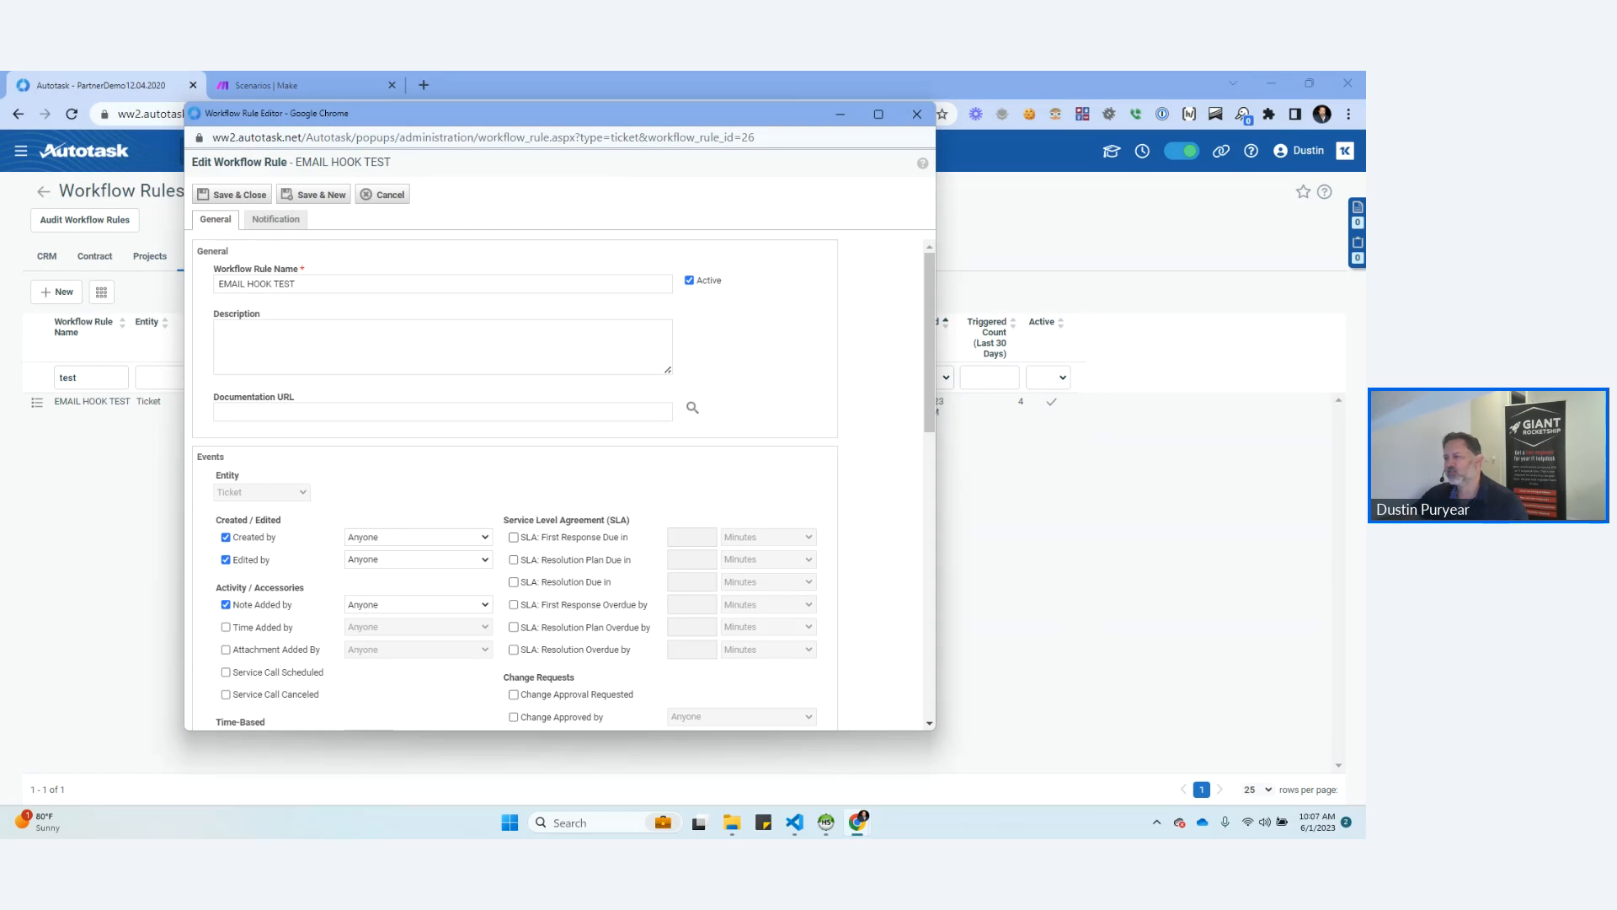
pyautogui.scroll(-1, 558, 486)
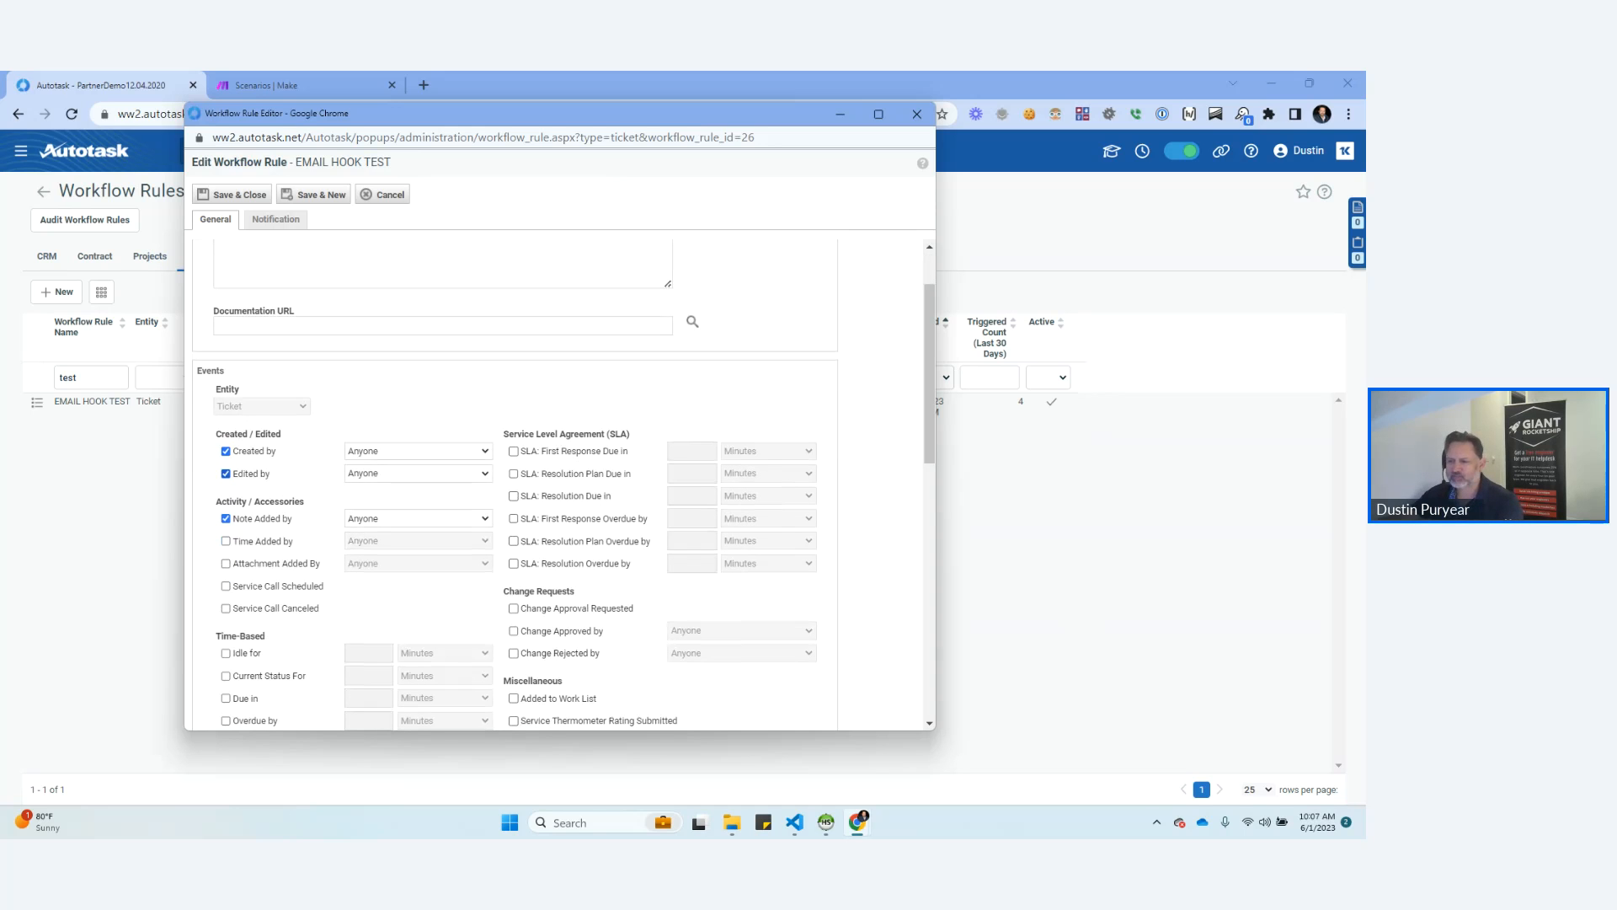
pyautogui.scroll(-2, 558, 485)
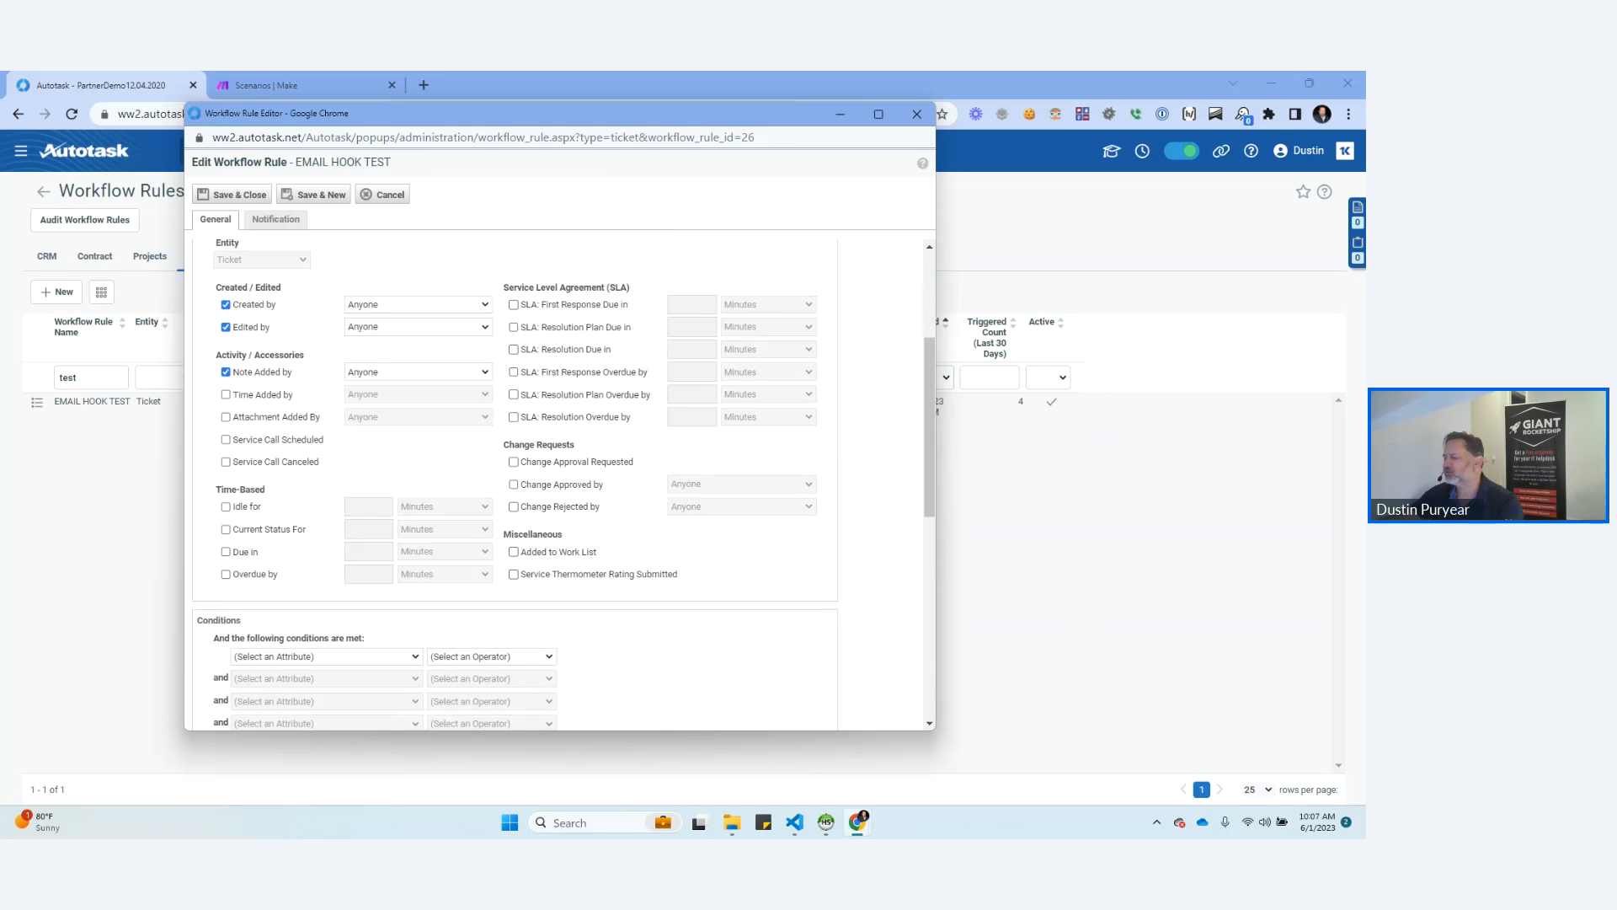
pyautogui.scroll(-5, 516, 482)
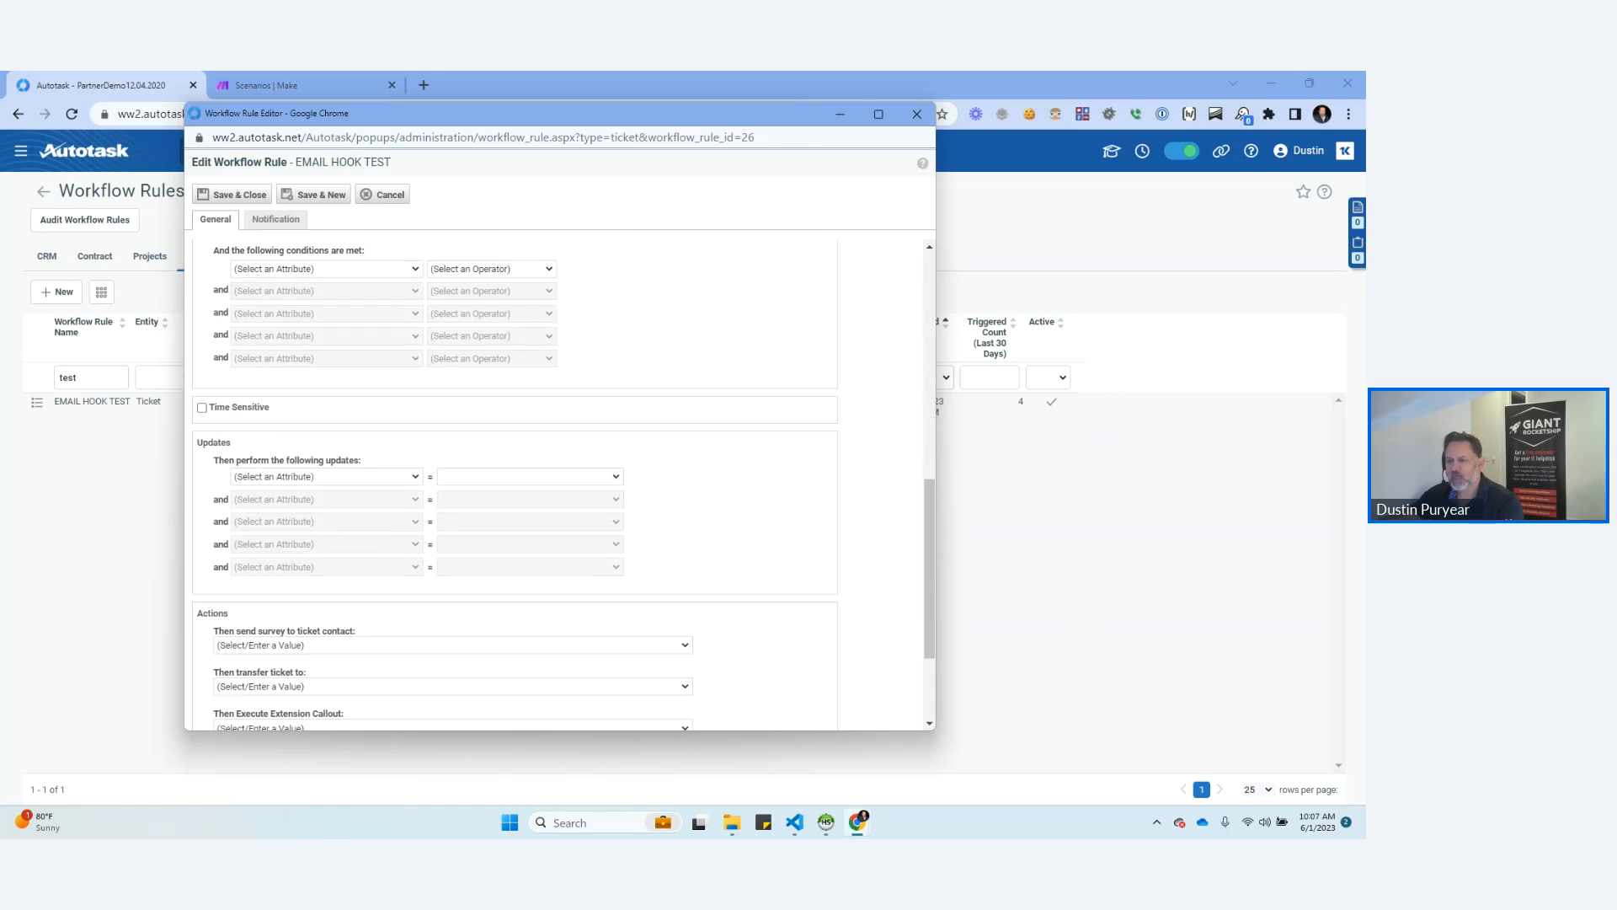
pyautogui.scroll(-2, 516, 482)
pyautogui.click(453, 569)
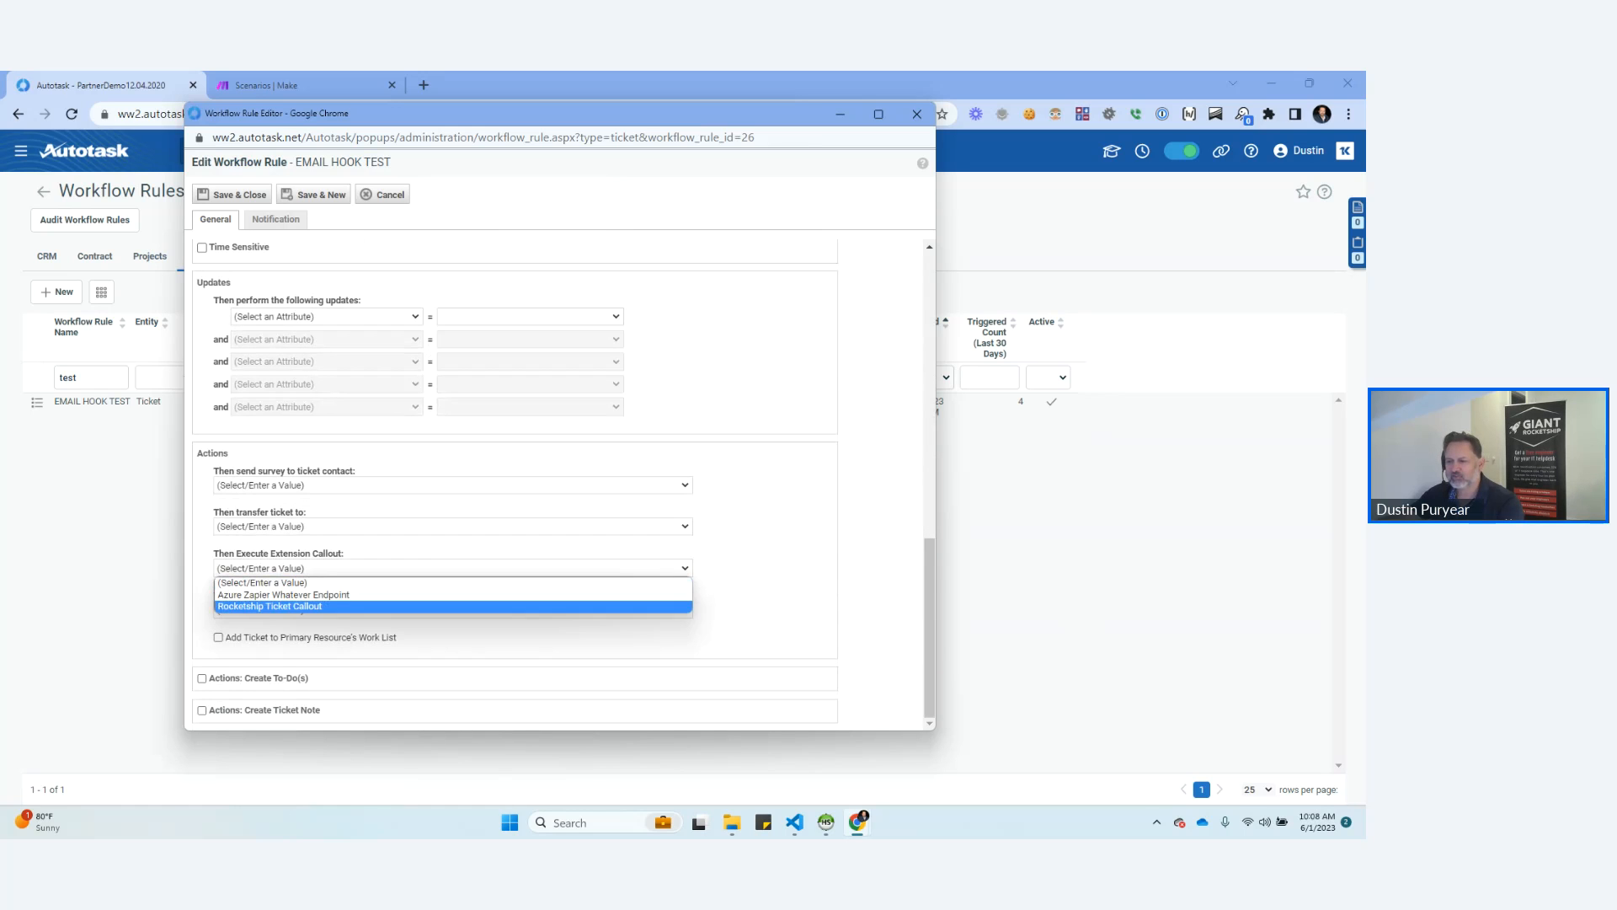
pyautogui.click(284, 594)
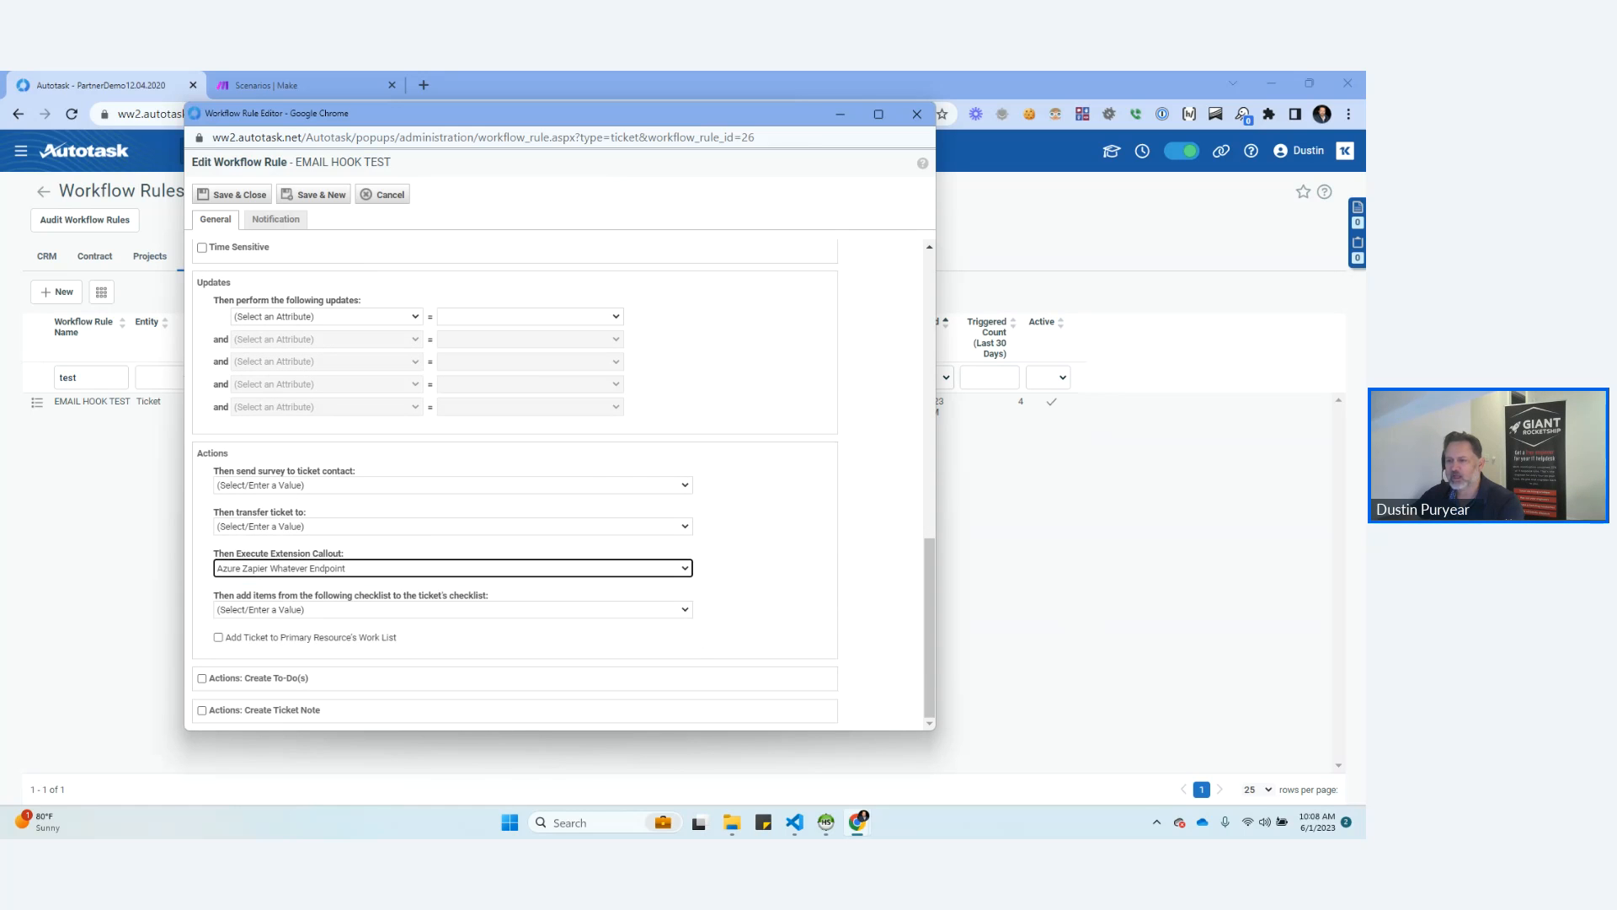
# Review the workflow rule's events, conditions, updates and actions.
pyautogui.scroll(10, 515, 482)
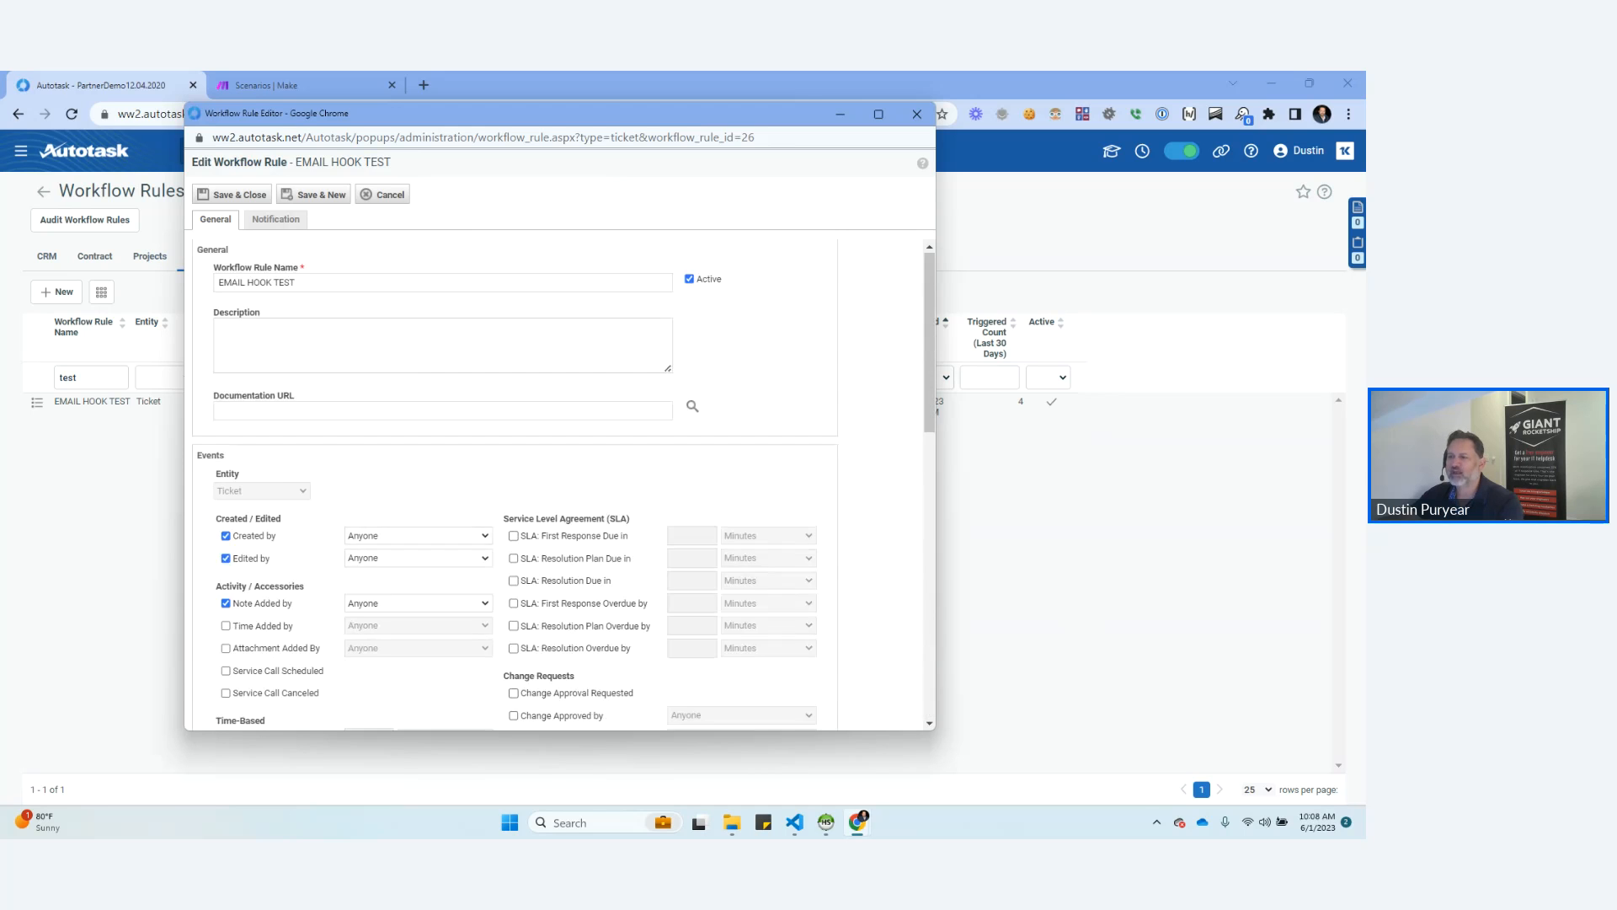
pyautogui.scroll(-10, 516, 482)
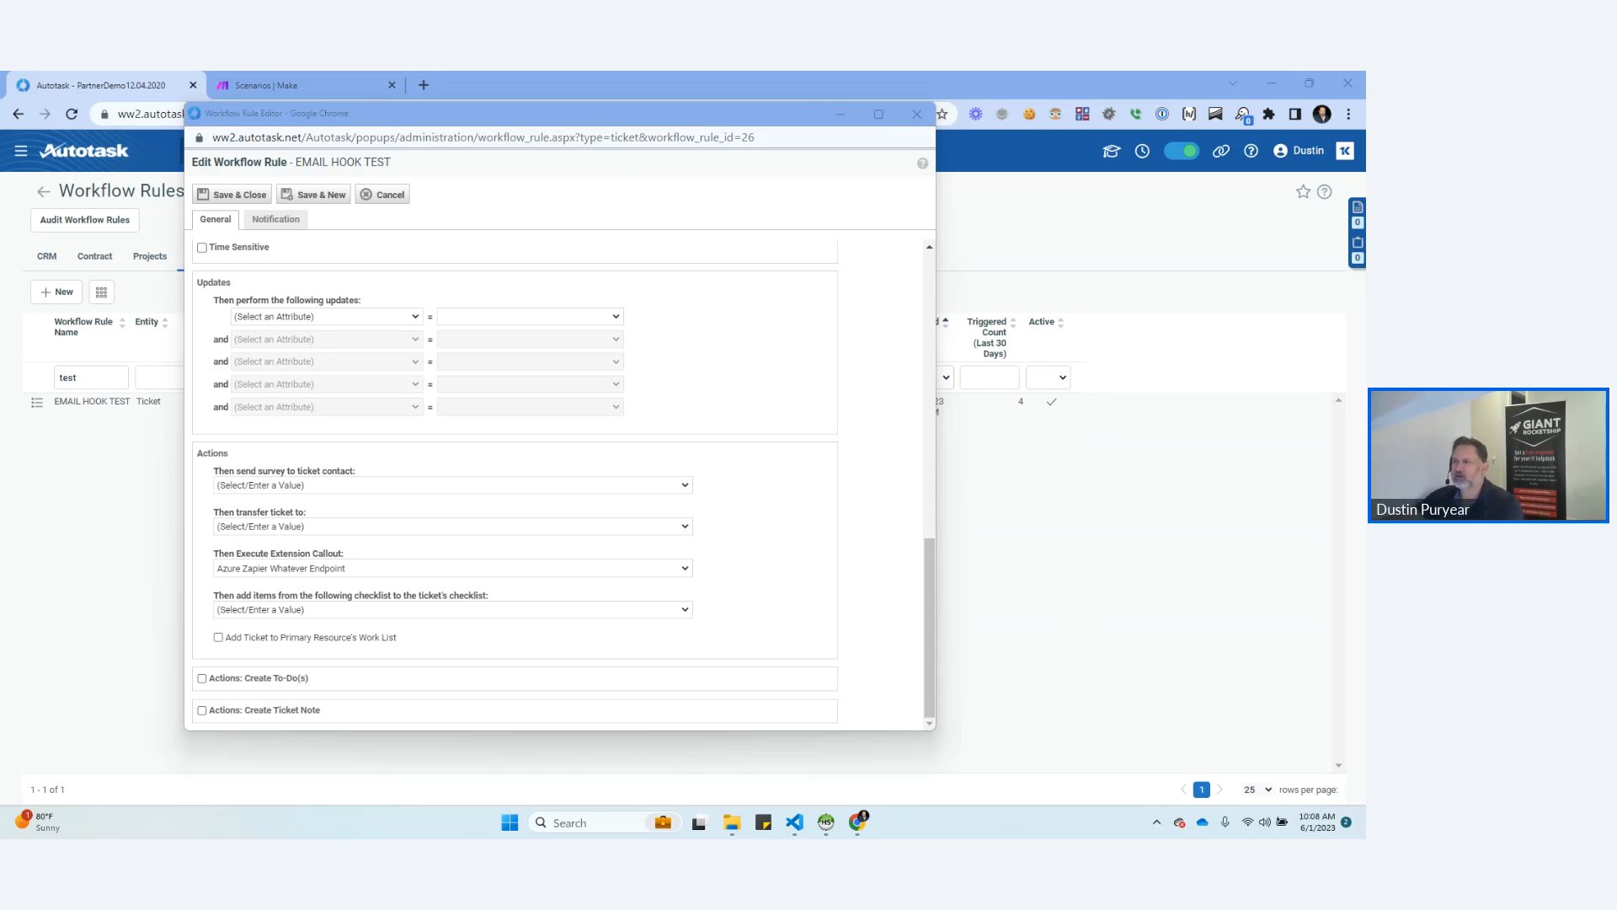
pyautogui.moveTo(539, 113); pyautogui.dragTo(573, 107)
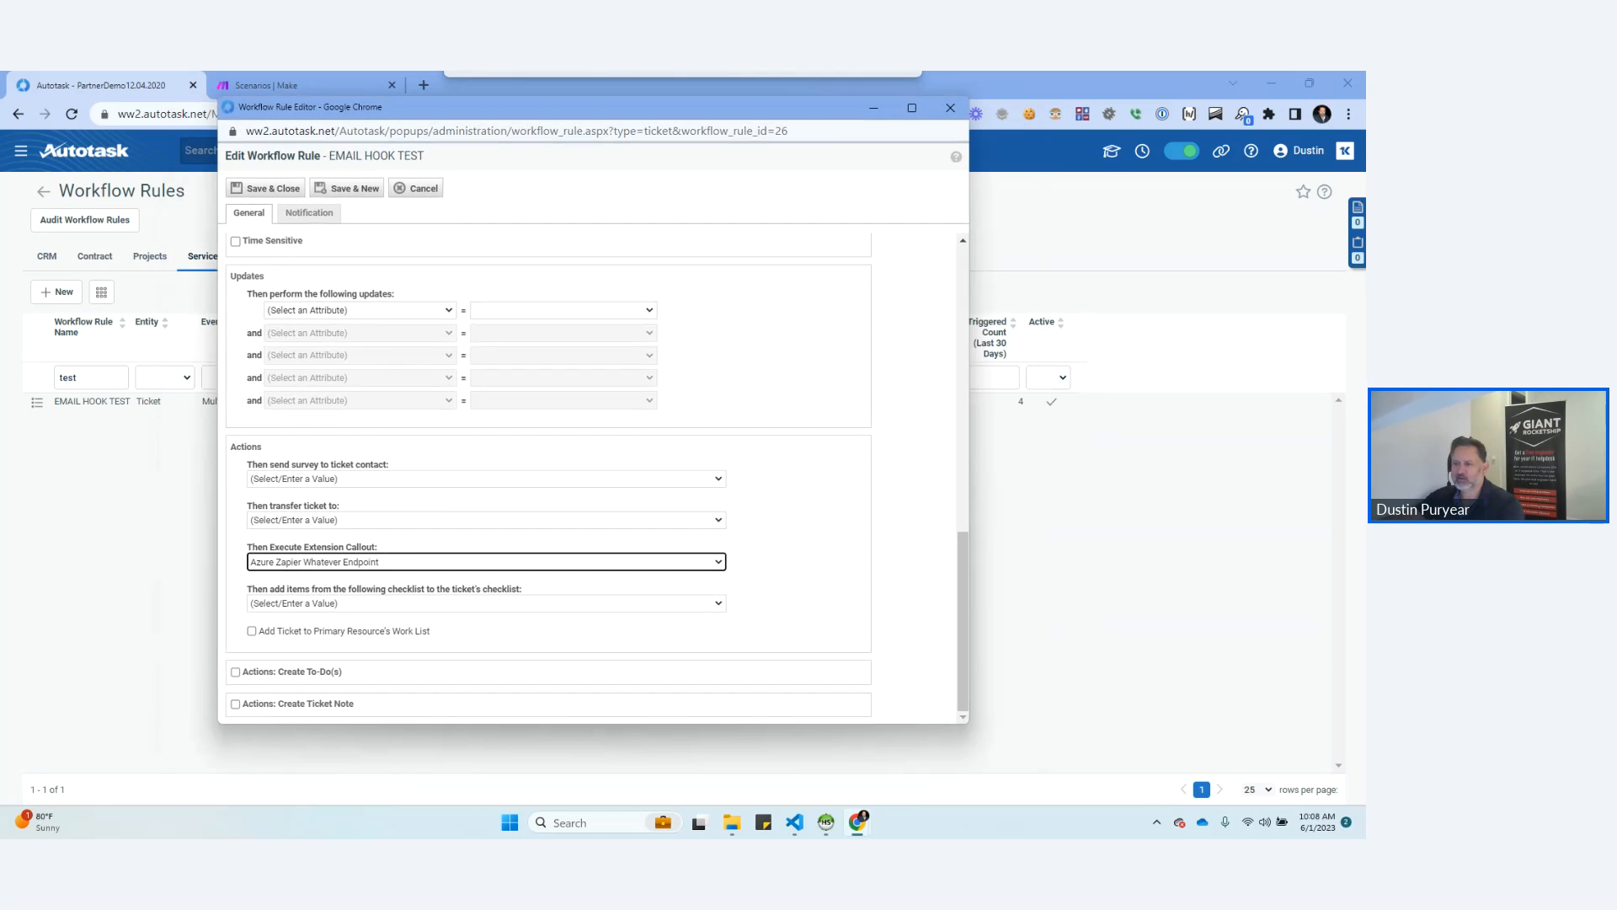
pyautogui.scroll(6, 547, 472)
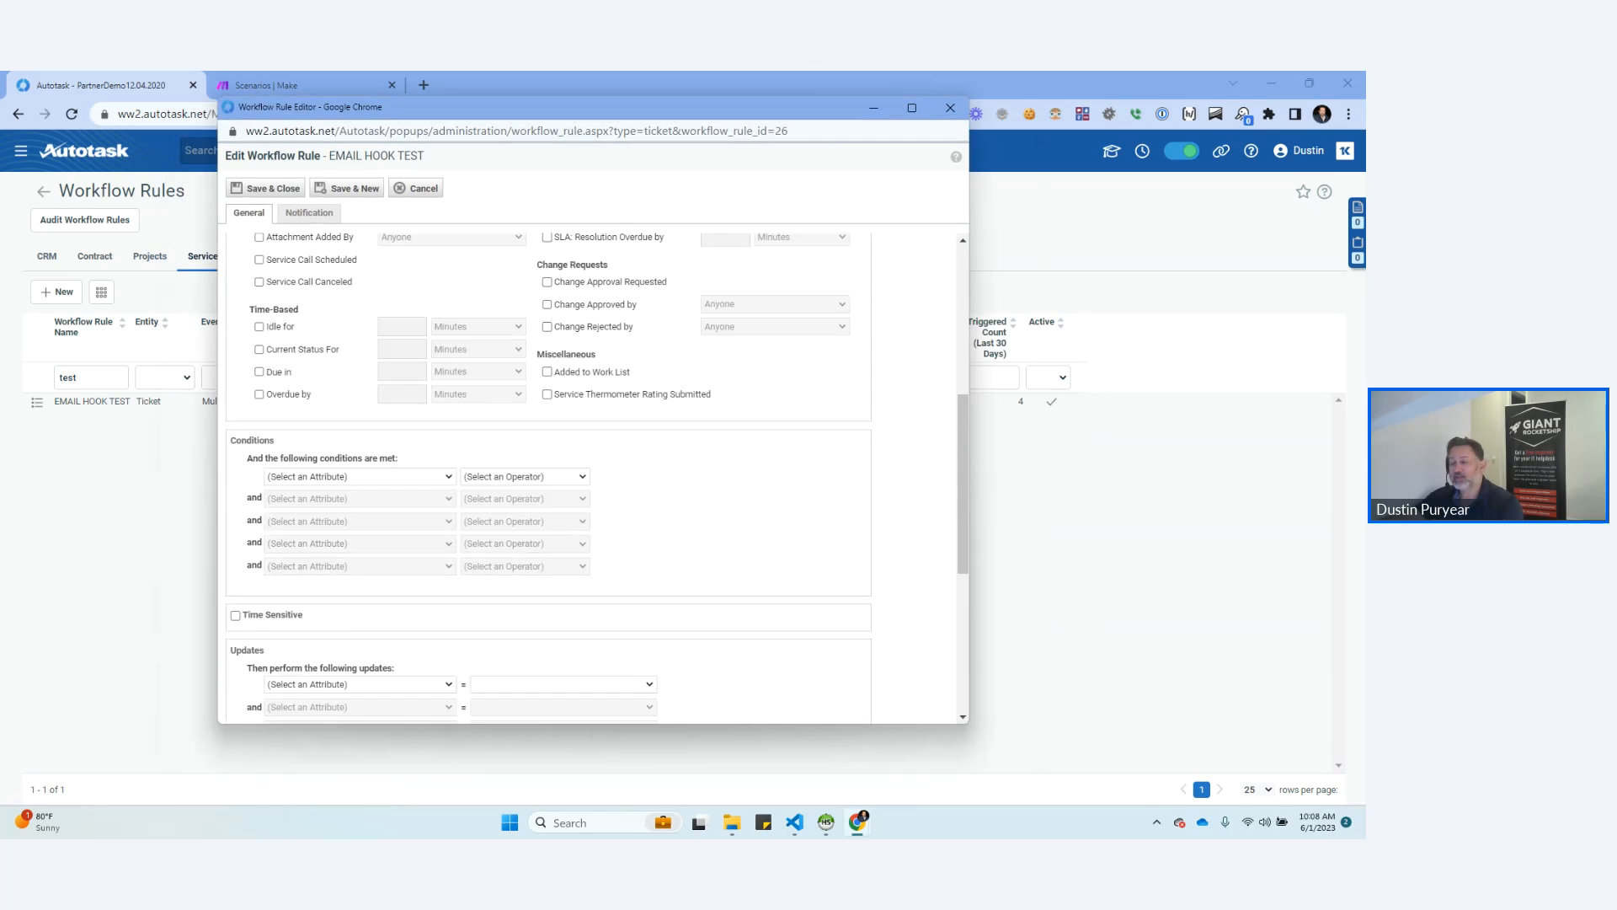
pyautogui.scroll(-5, 547, 472)
pyautogui.scroll(-1, 590, 471)
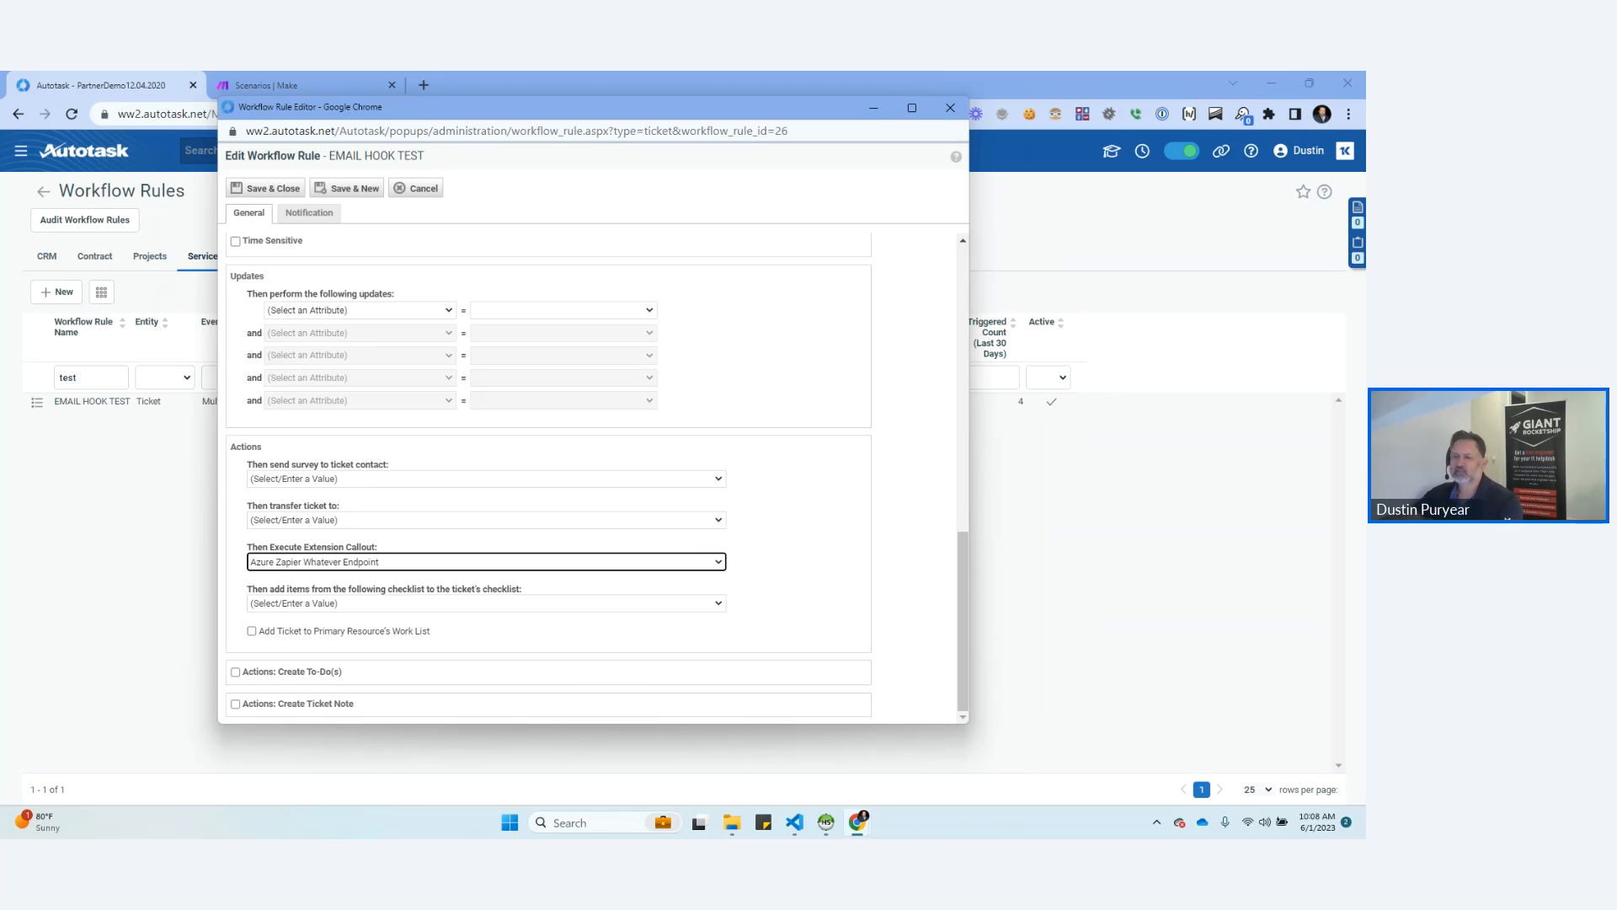
pyautogui.scroll(10, 593, 477)
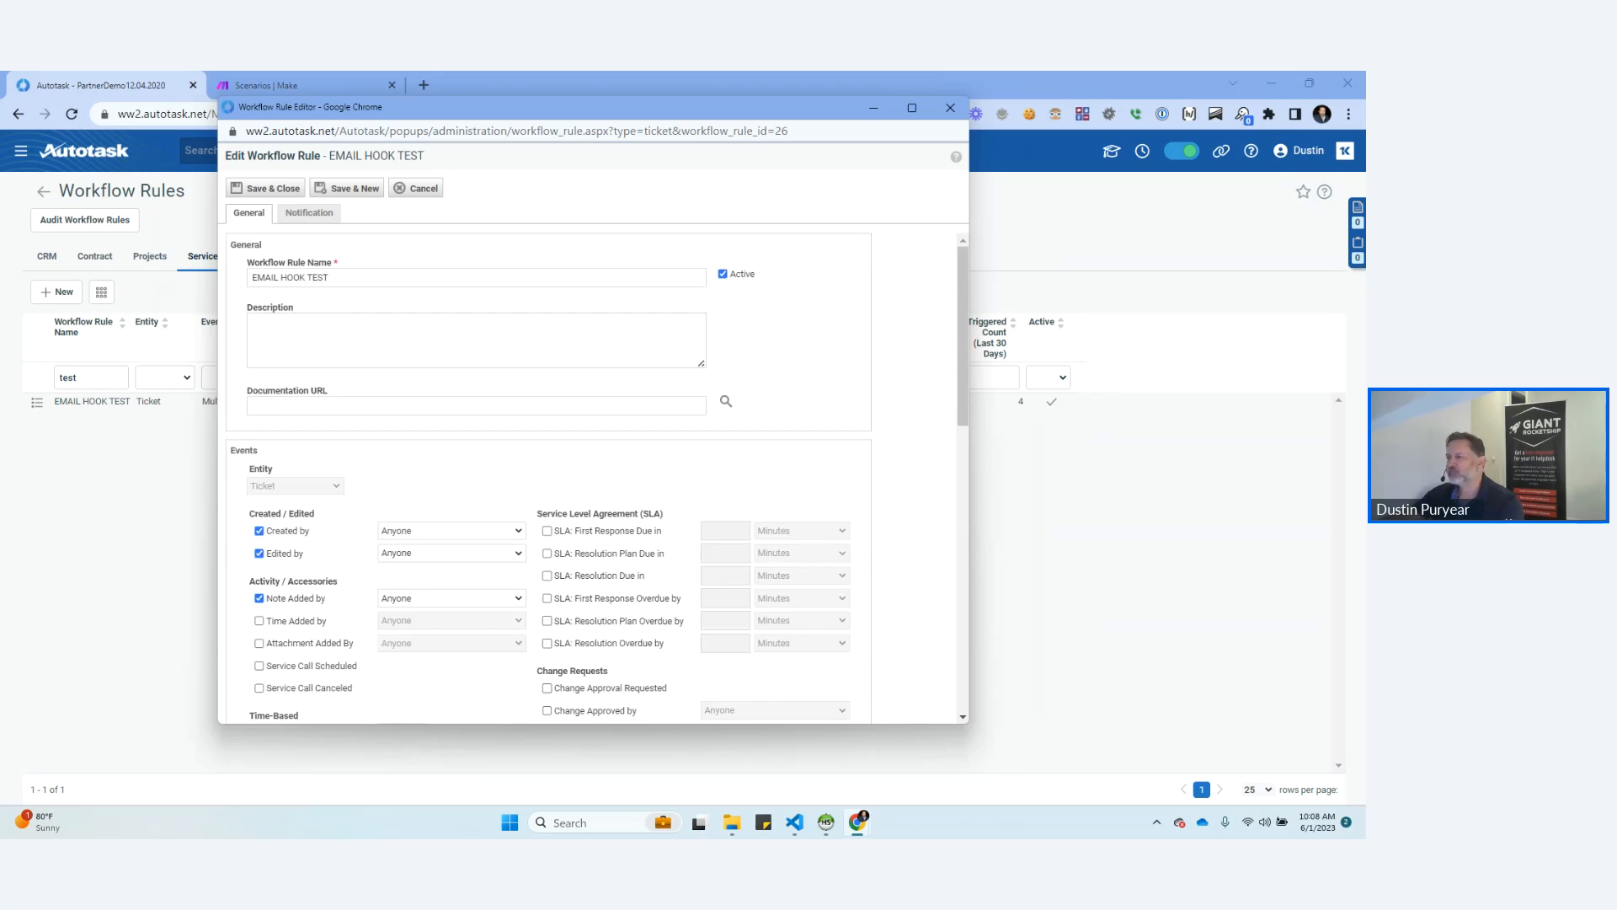
# Check the extension callout action in the EMAIL HOOK TEST rule and close its editor without saving.
pyautogui.scroll(-10, 594, 477)
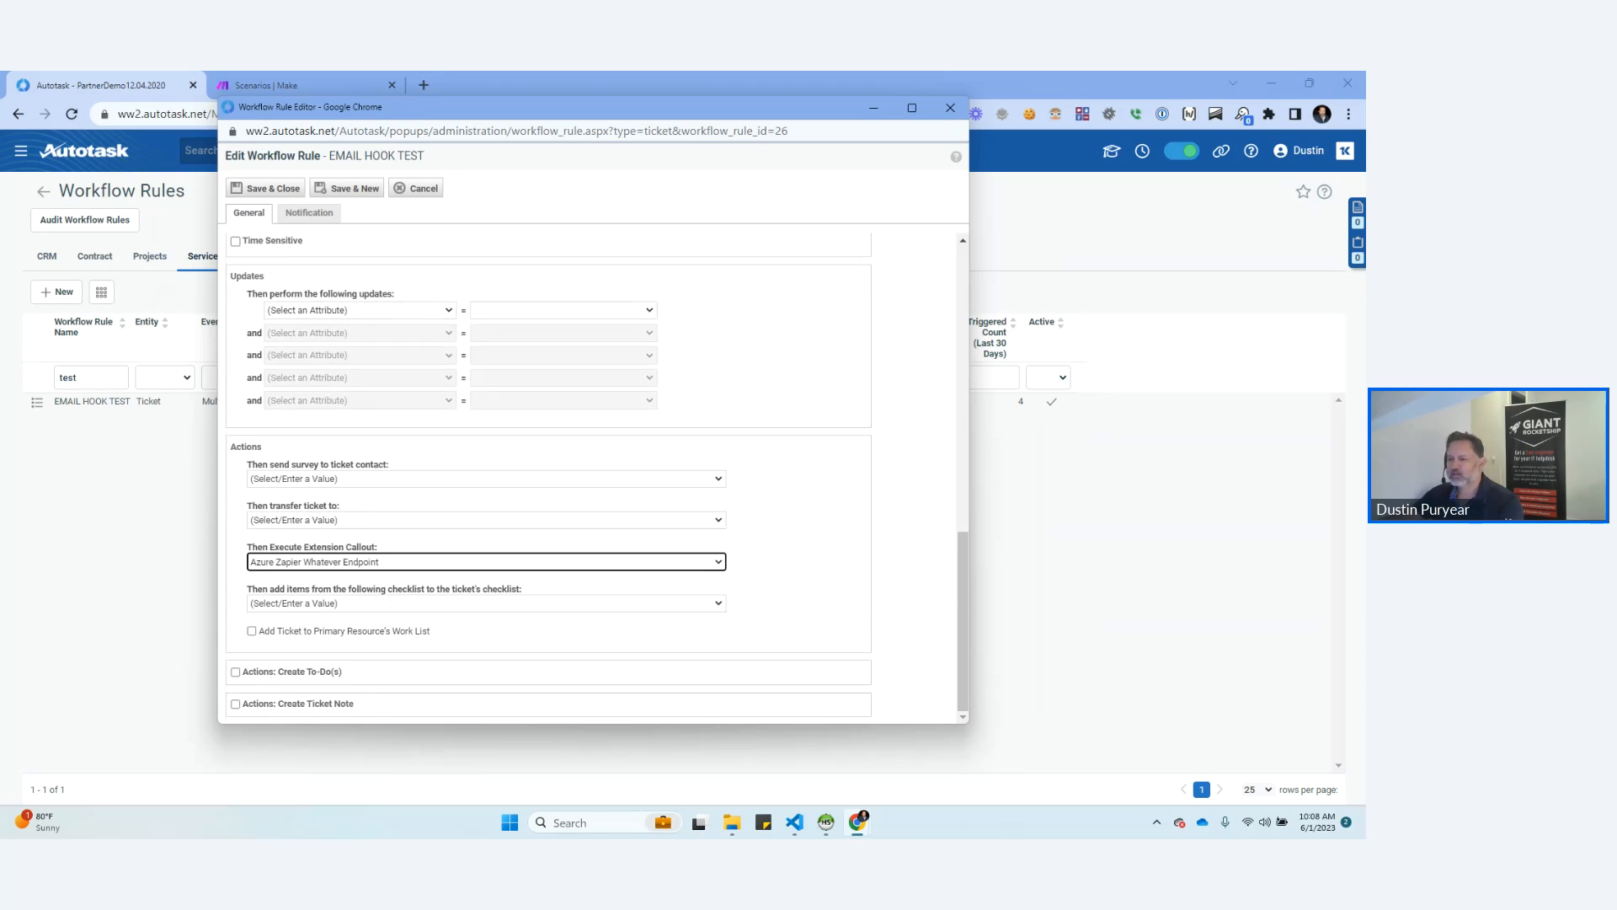
pyautogui.click(797, 562)
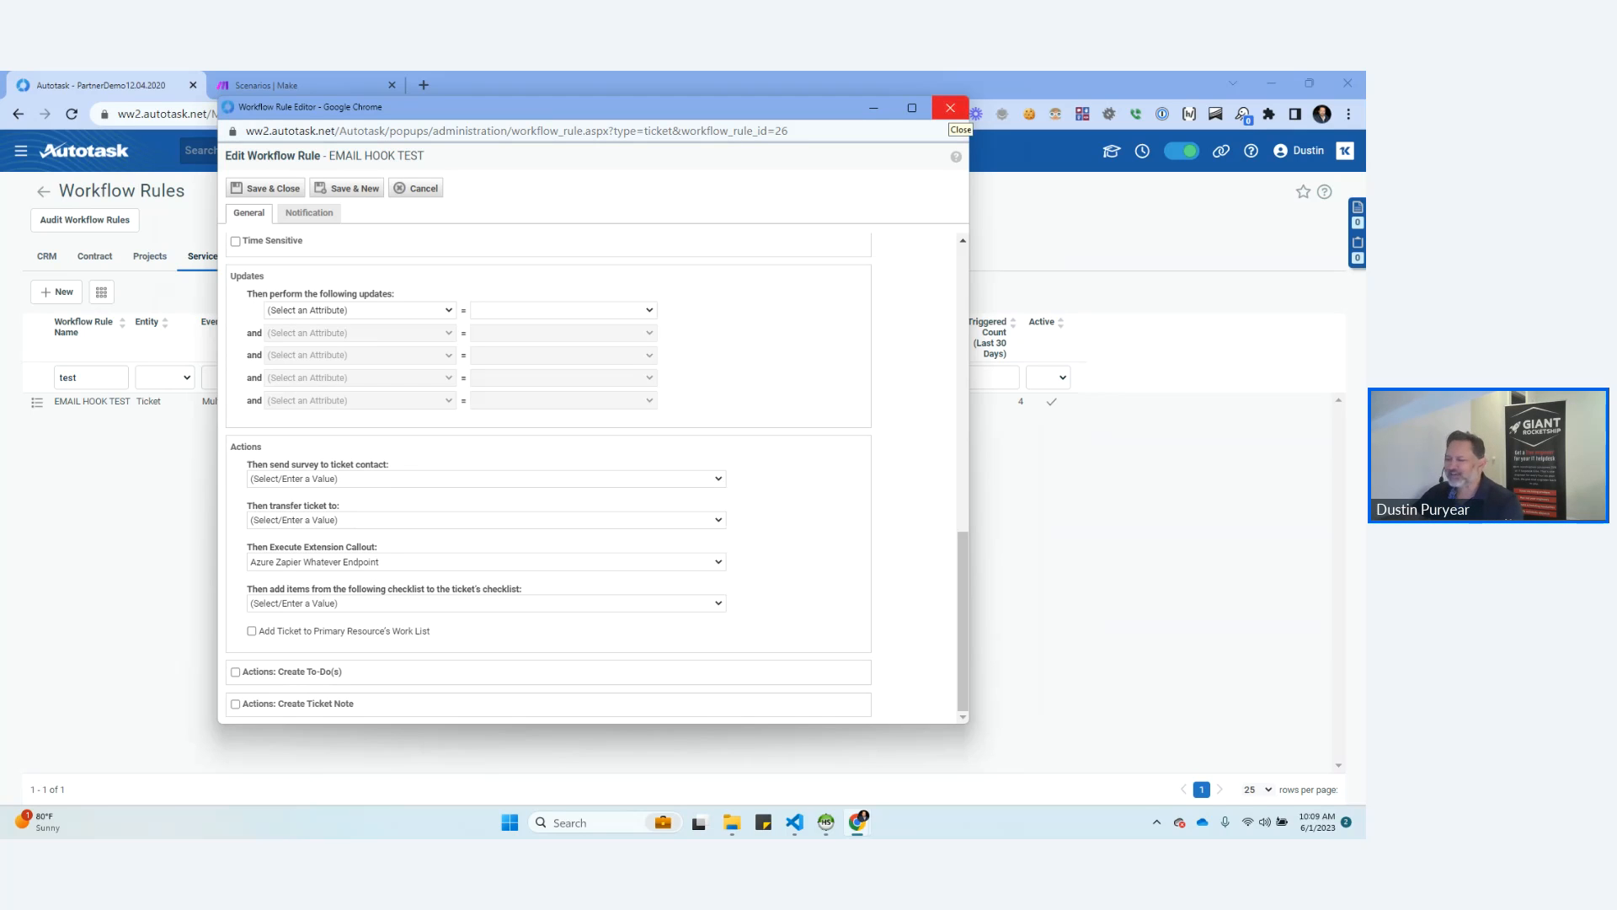
pyautogui.click(950, 108)
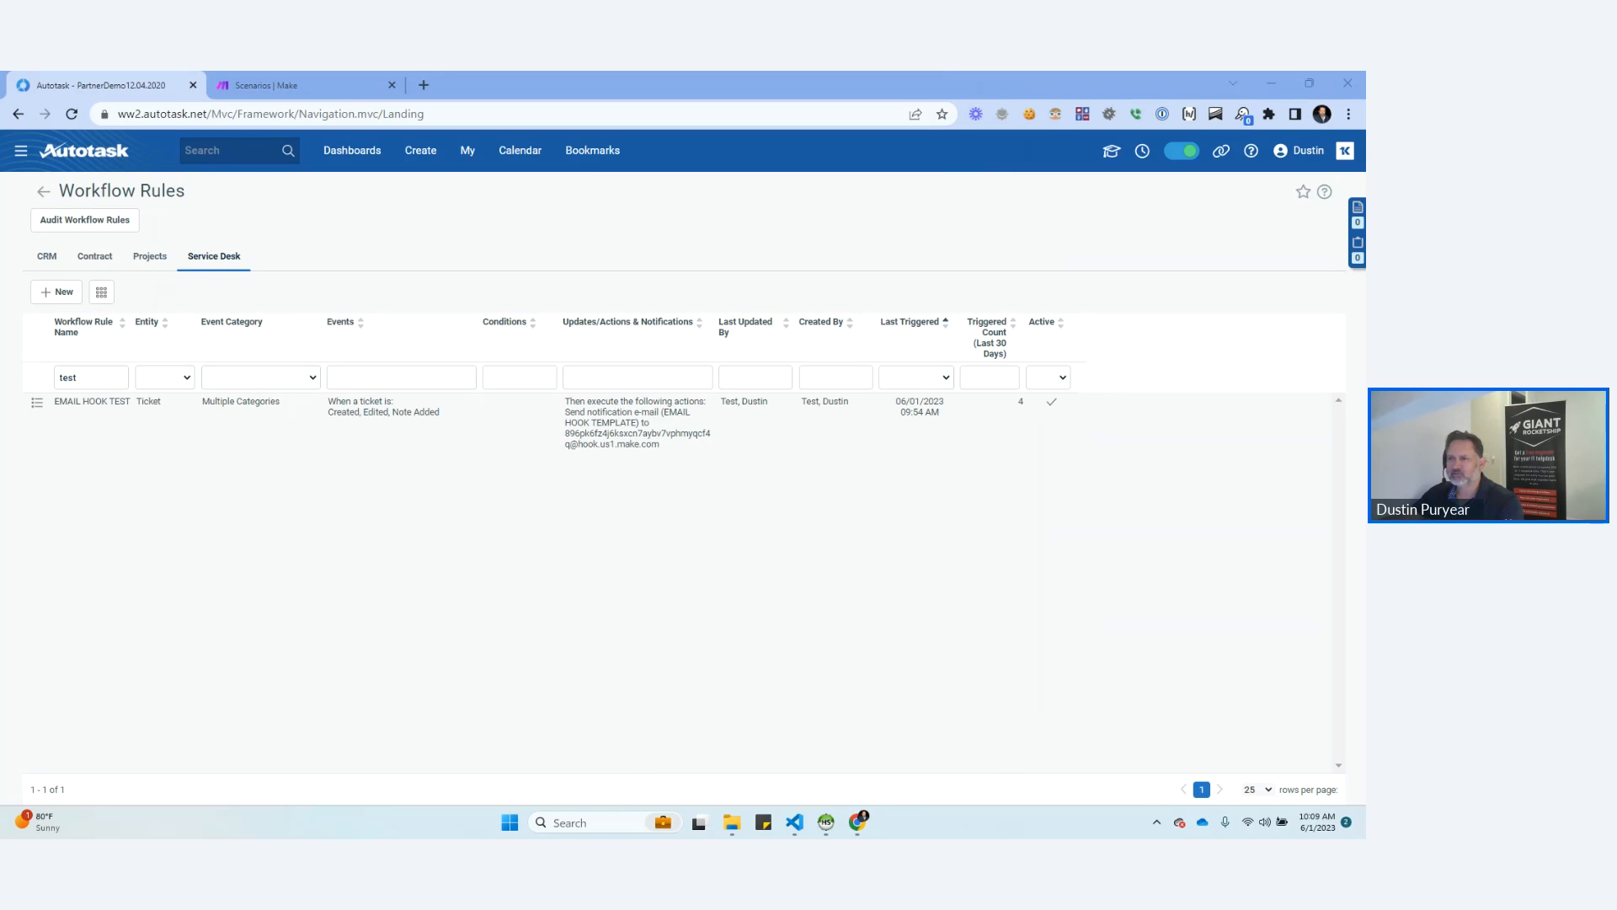
# Open the Webhooks list from Other Extensions & Tools in the admin Extensions & Integrations settings.
pyautogui.moveTo(21, 151)
pyautogui.moveTo(39, 354)
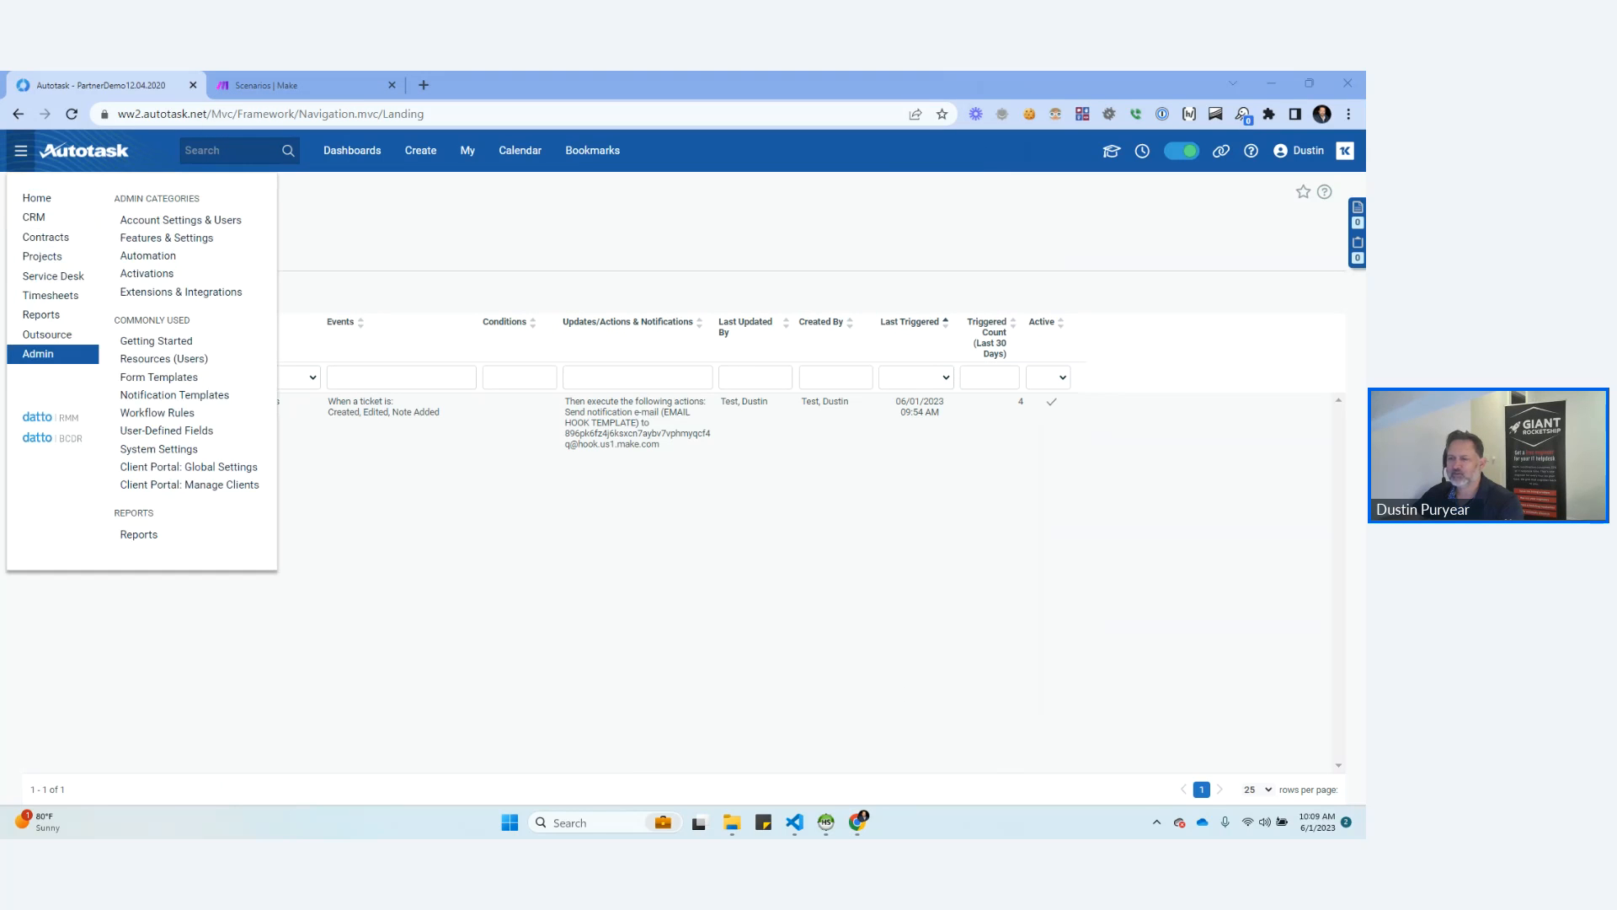
pyautogui.click(167, 238)
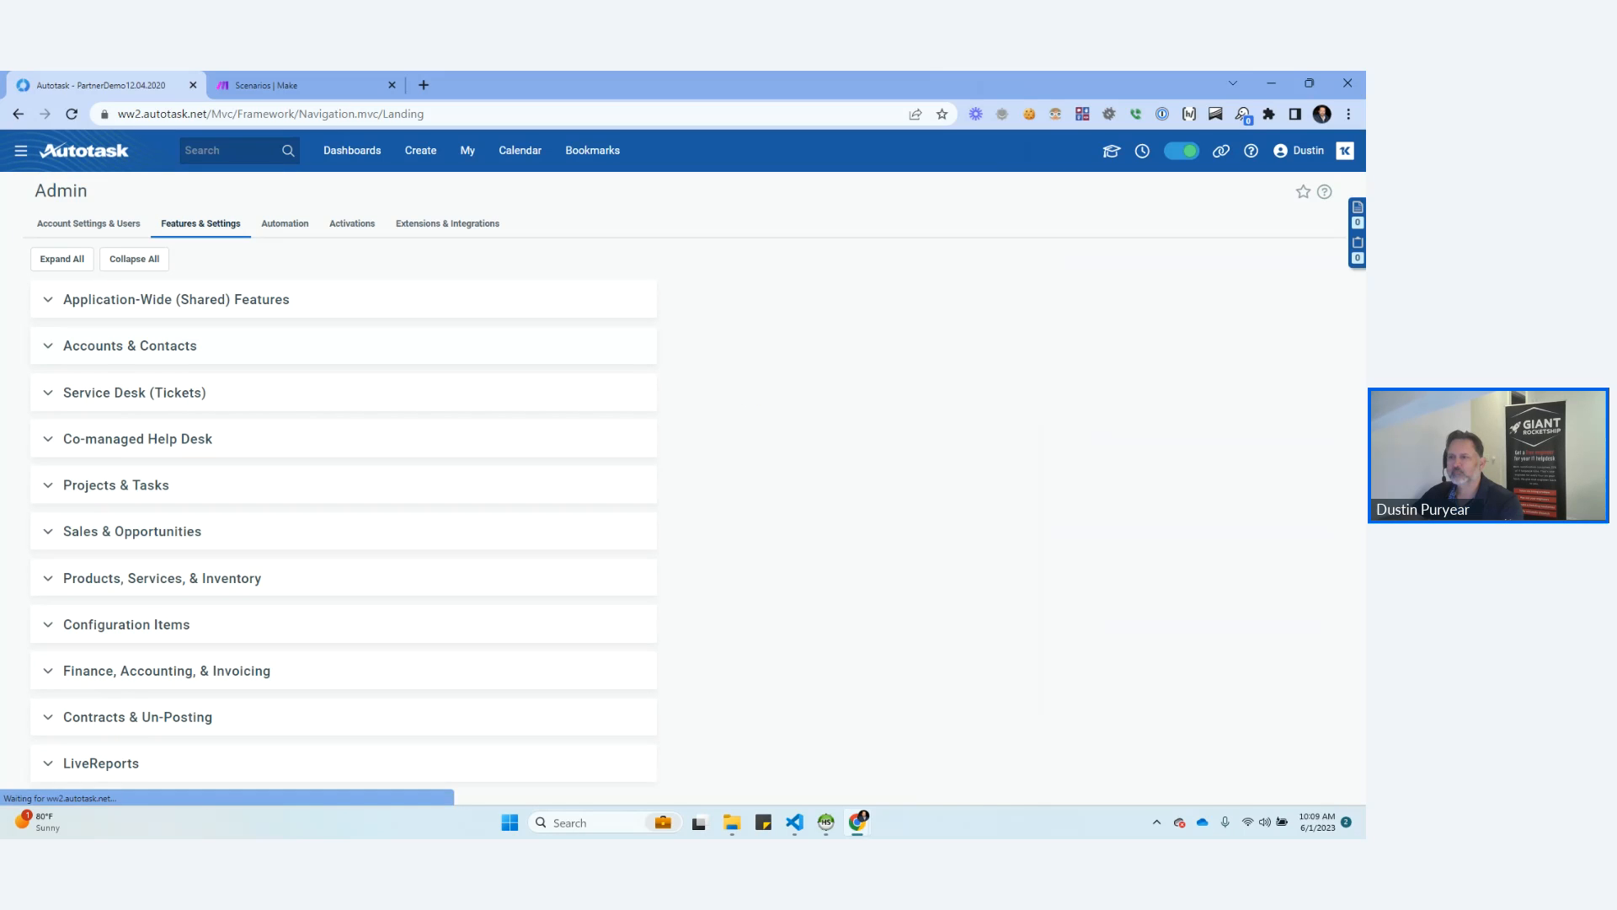
pyautogui.click(448, 224)
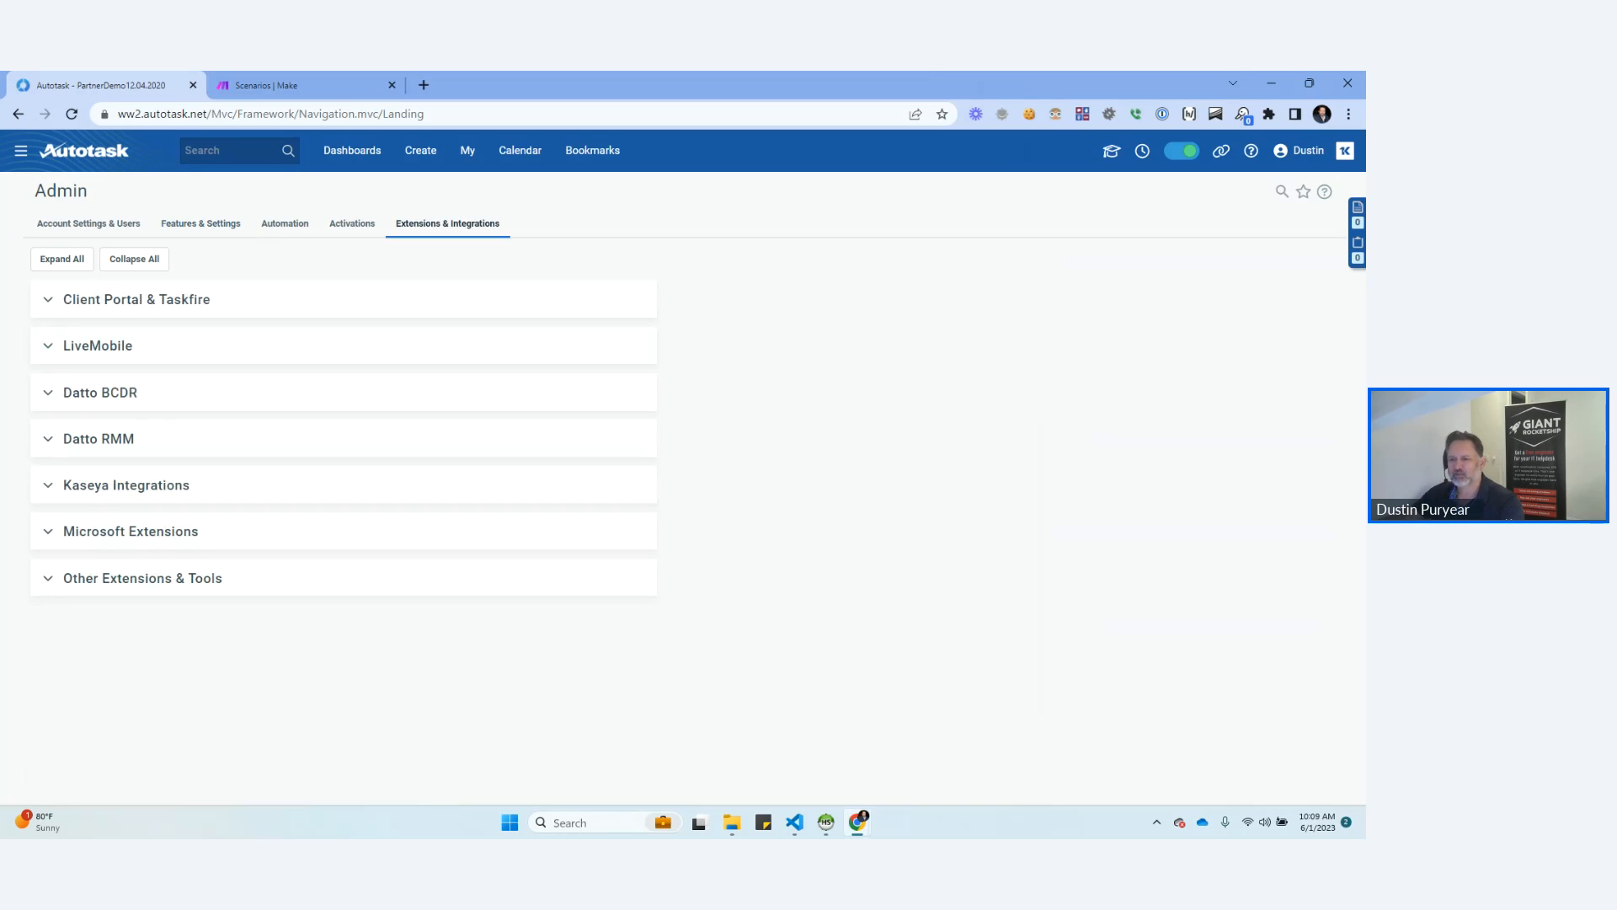
pyautogui.click(48, 579)
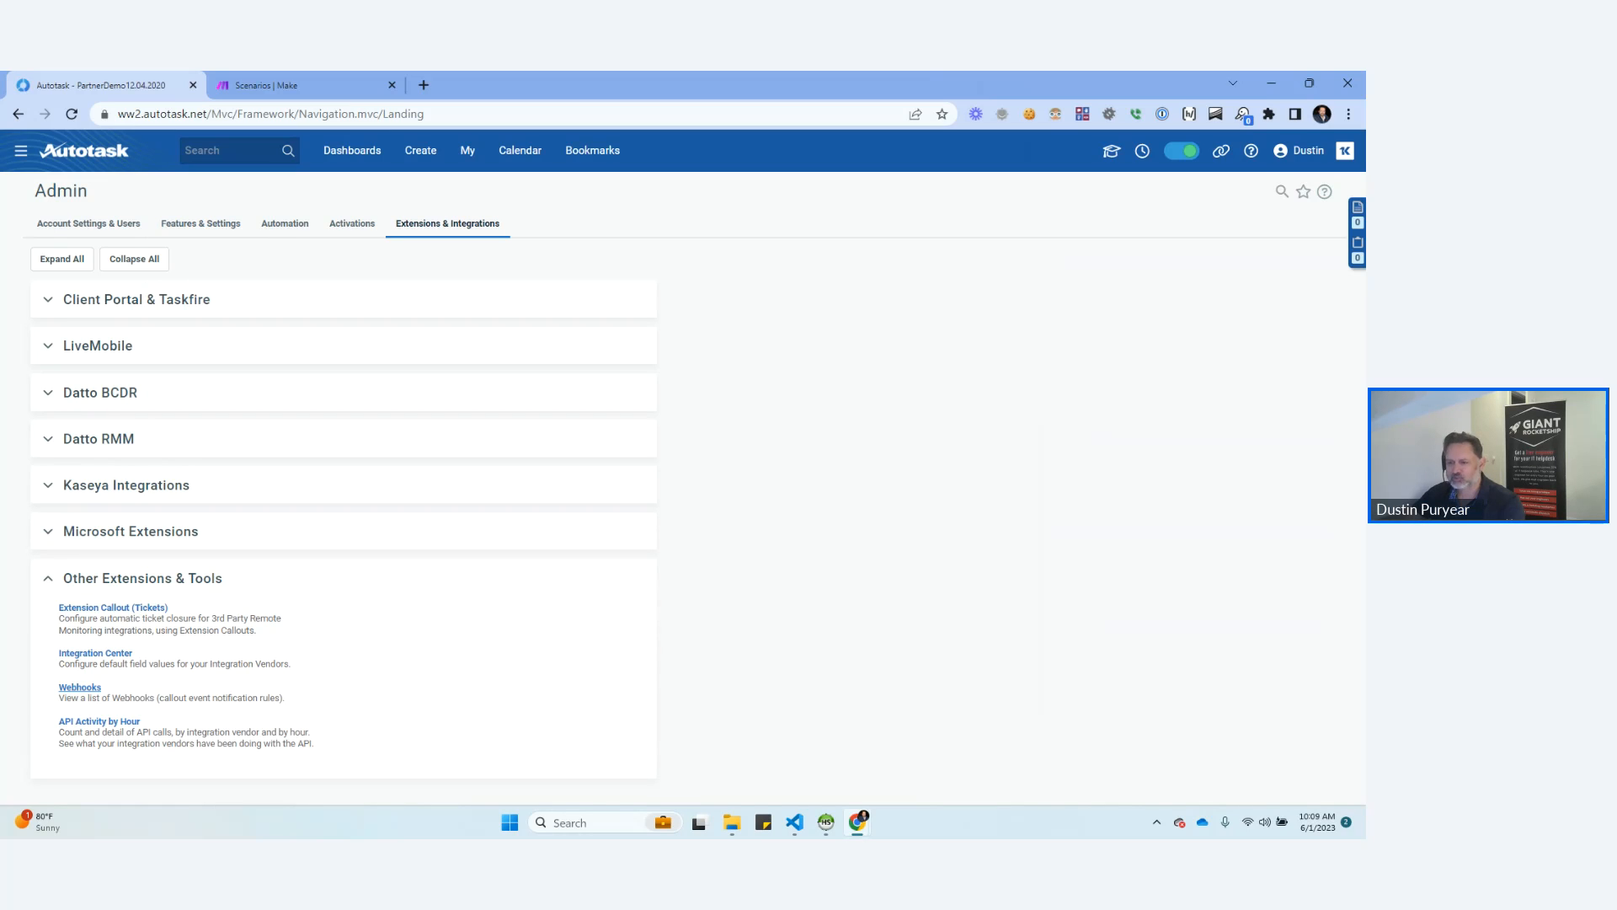
pyautogui.click(79, 687)
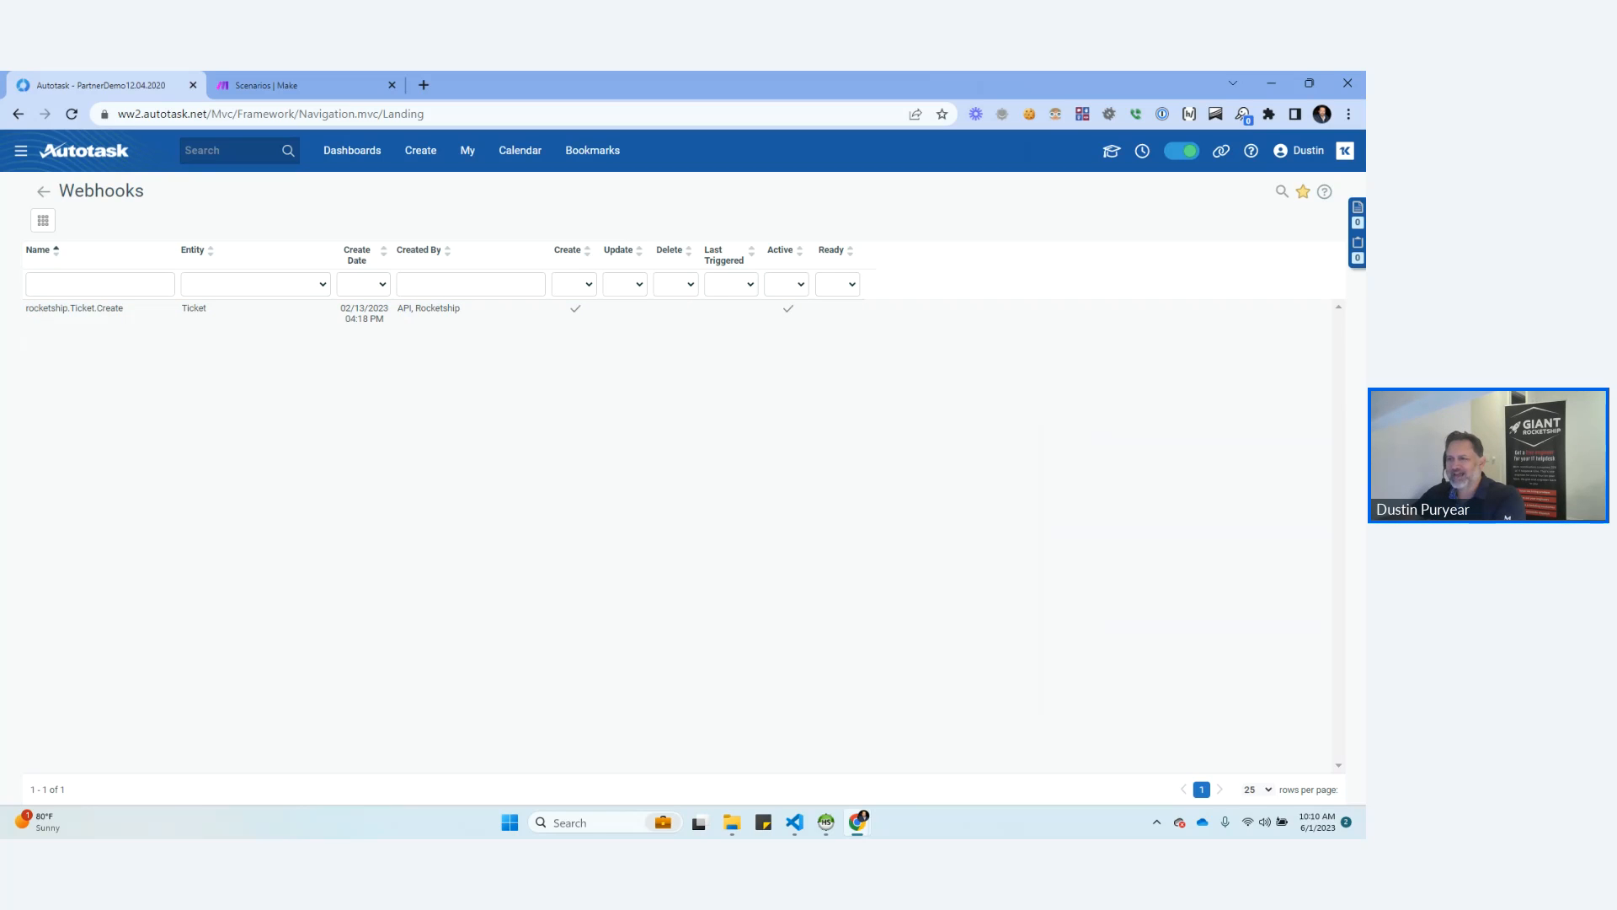
# Examine the name, create date and creator of the rocketship.Ticket.Create webhook.
pyautogui.doubleClick(74, 308)
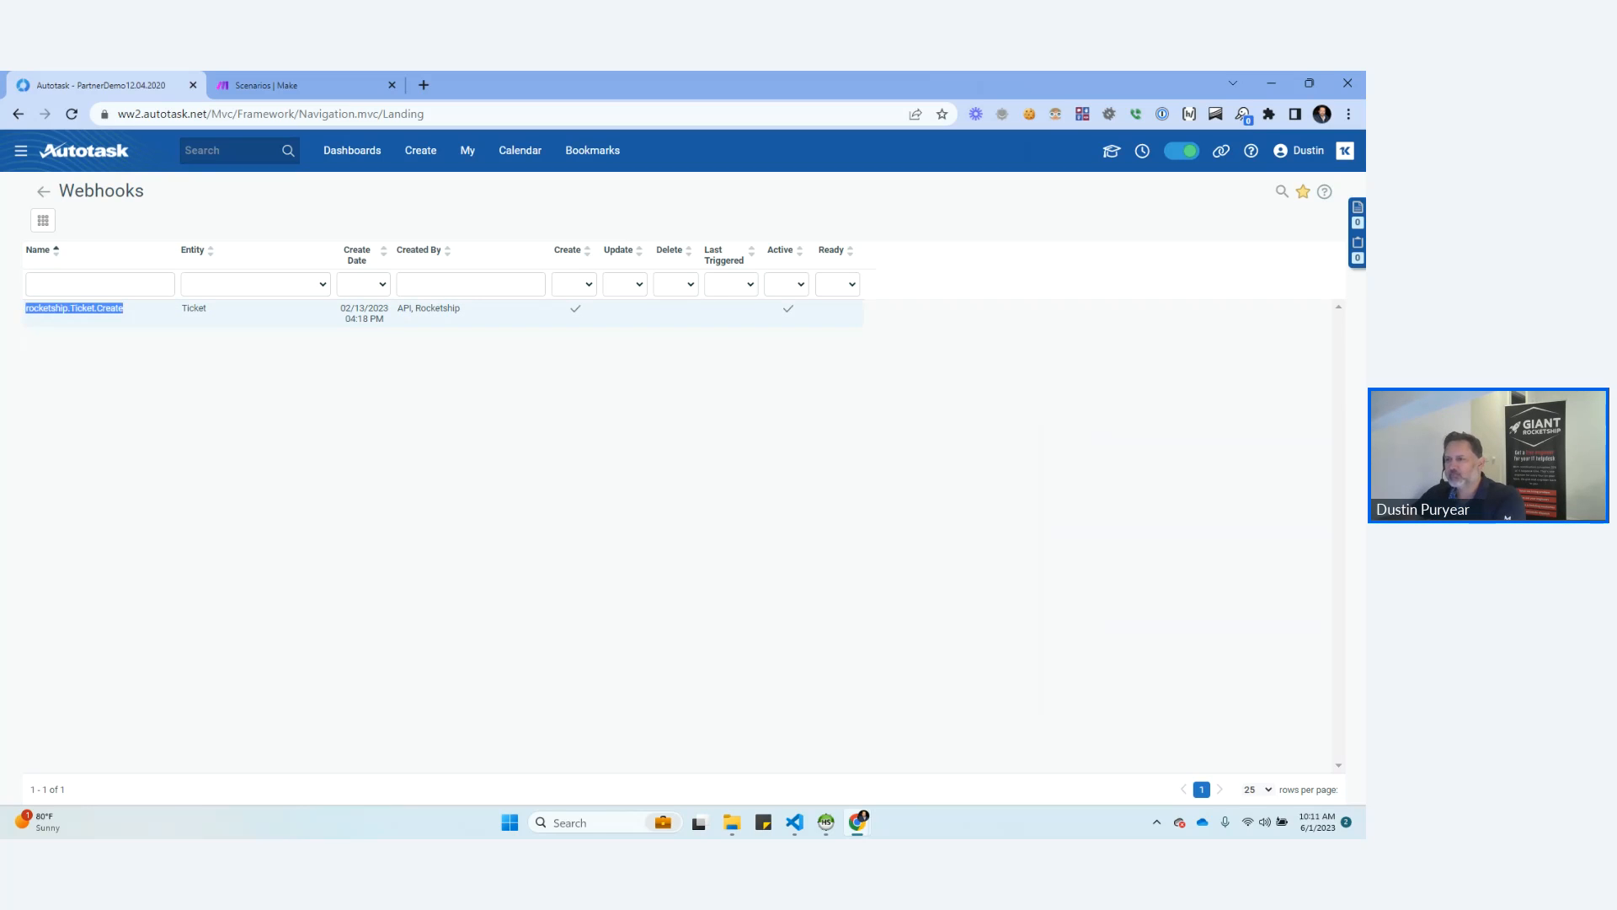
pyautogui.tripleClick(48, 308)
pyautogui.moveTo(341, 308); pyautogui.dragTo(411, 309)
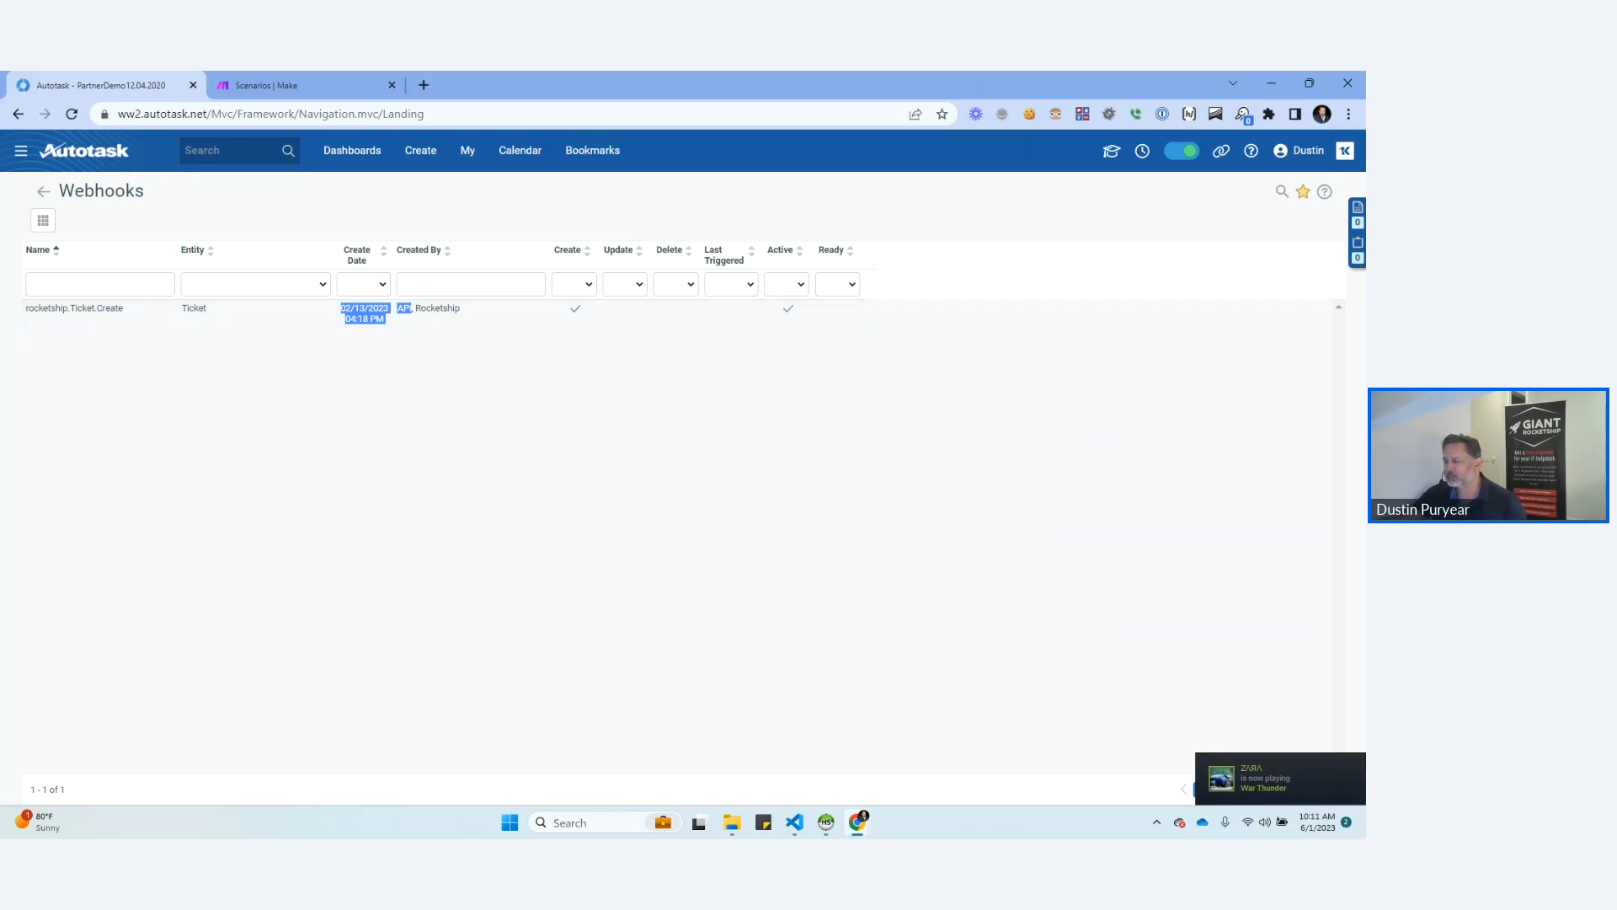
# Go to the Service Desk notification templates in the admin area and open EMAIL HOOK TEMPLATE for editing.
pyautogui.moveTo(21, 151)
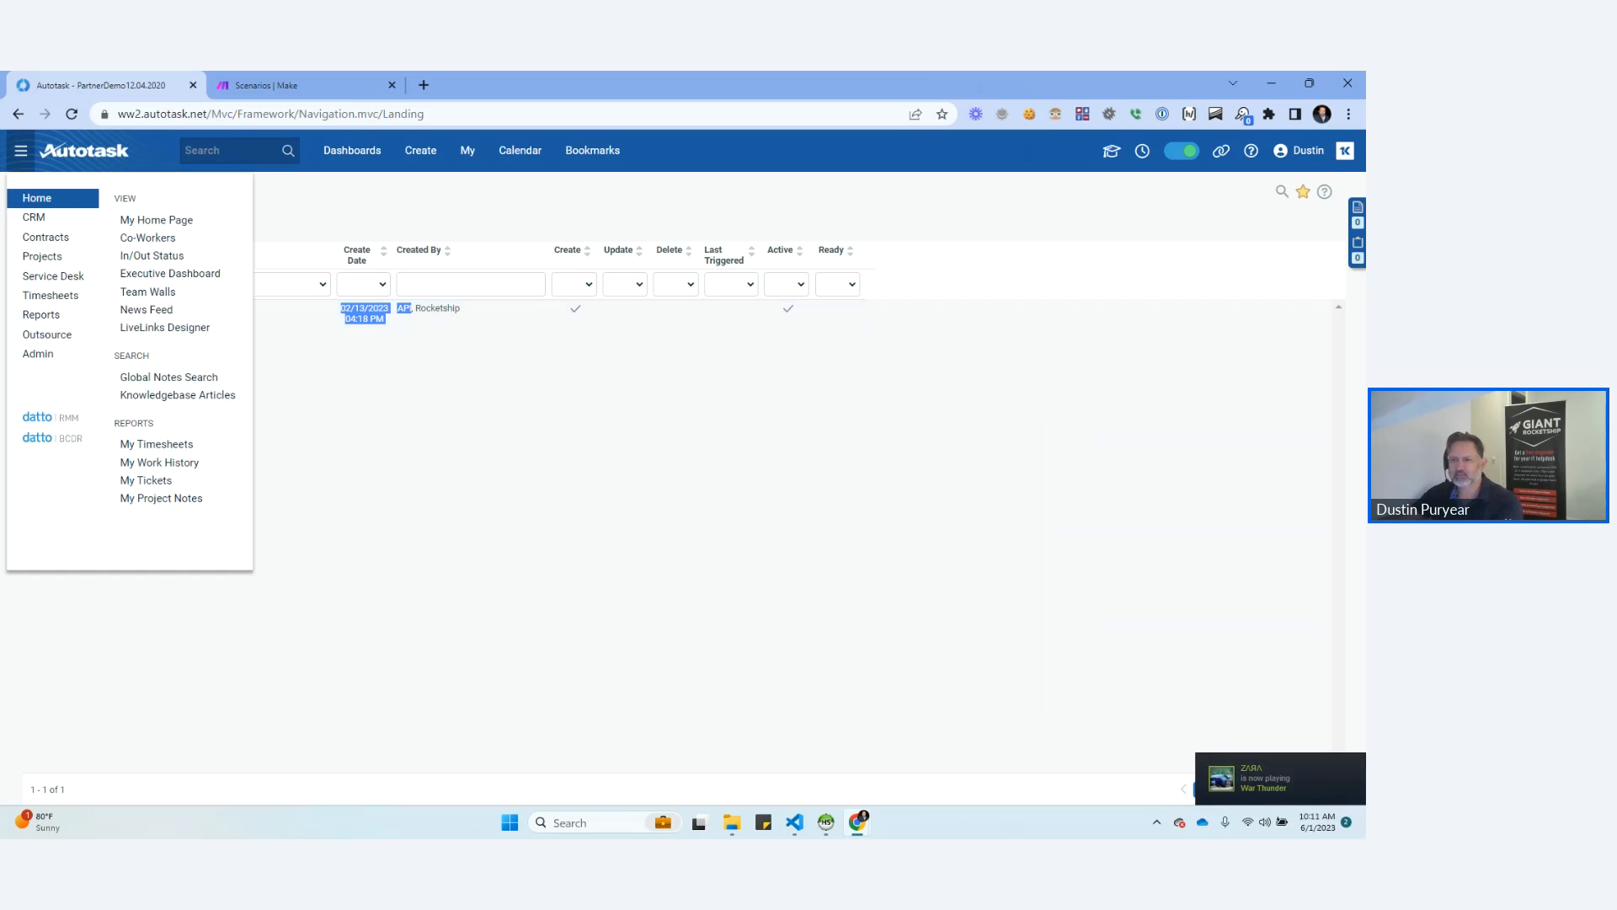
pyautogui.moveTo(52, 354)
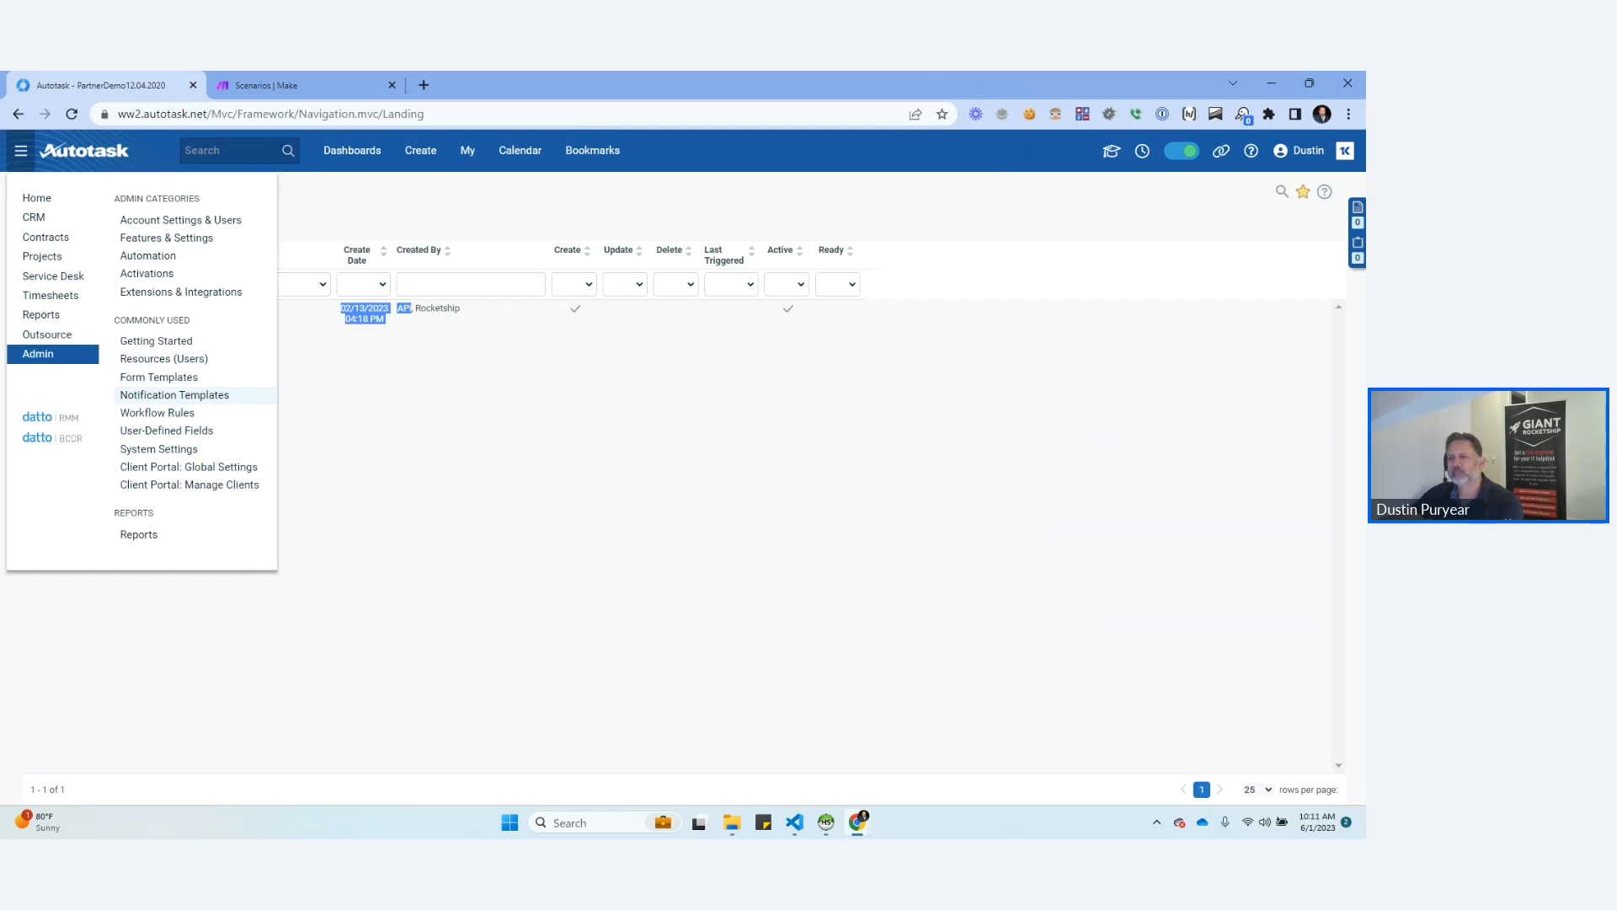
pyautogui.click(175, 395)
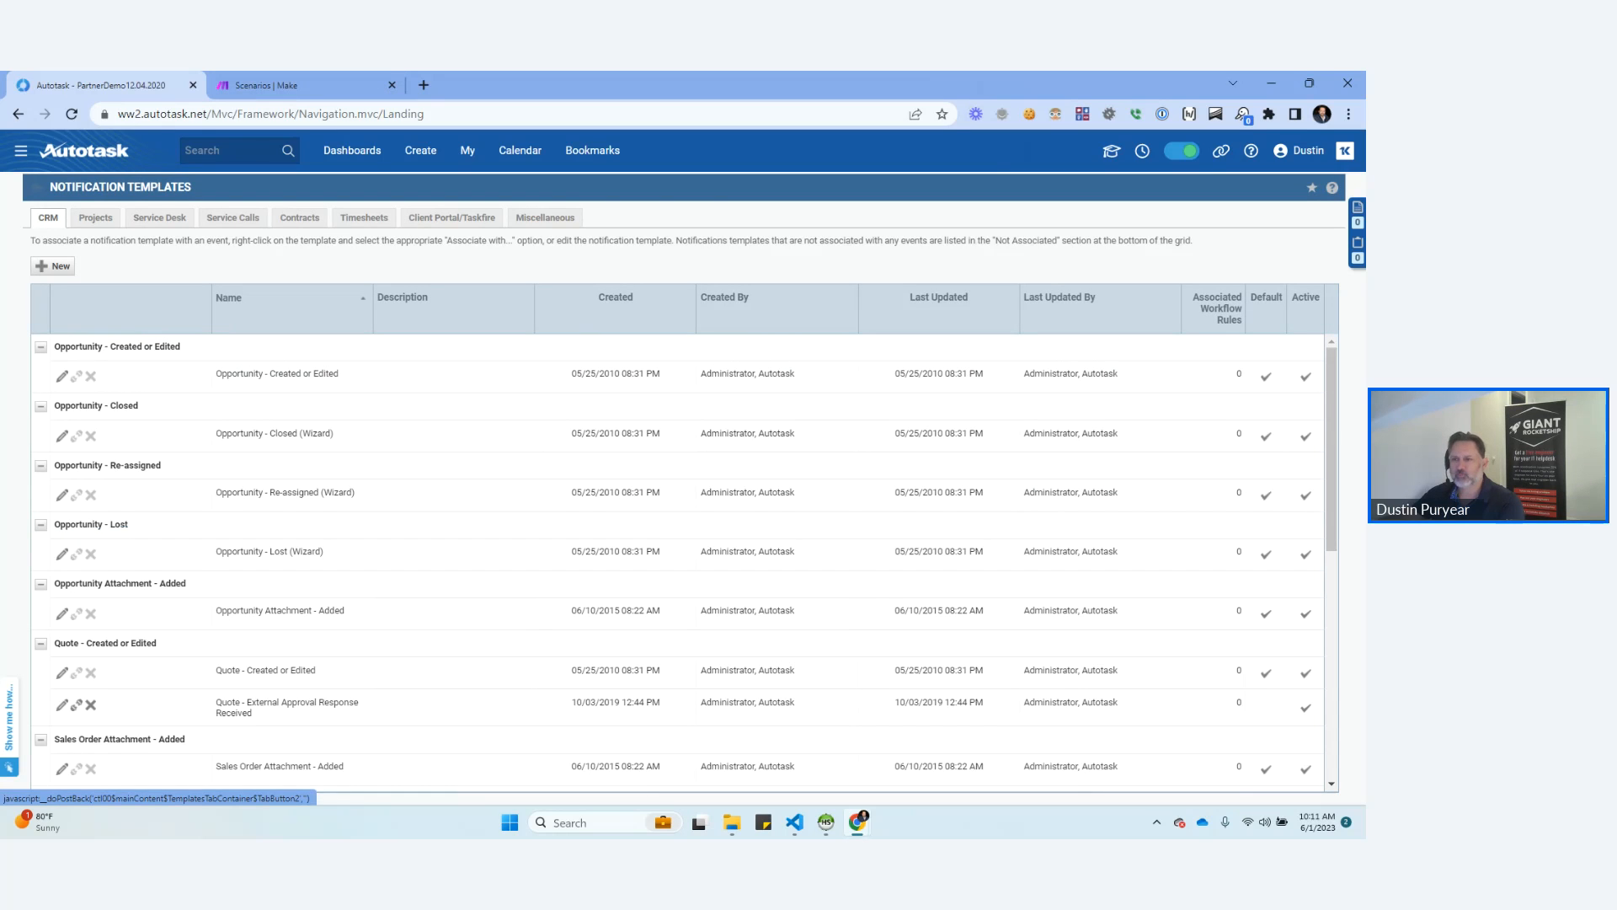
pyautogui.click(160, 217)
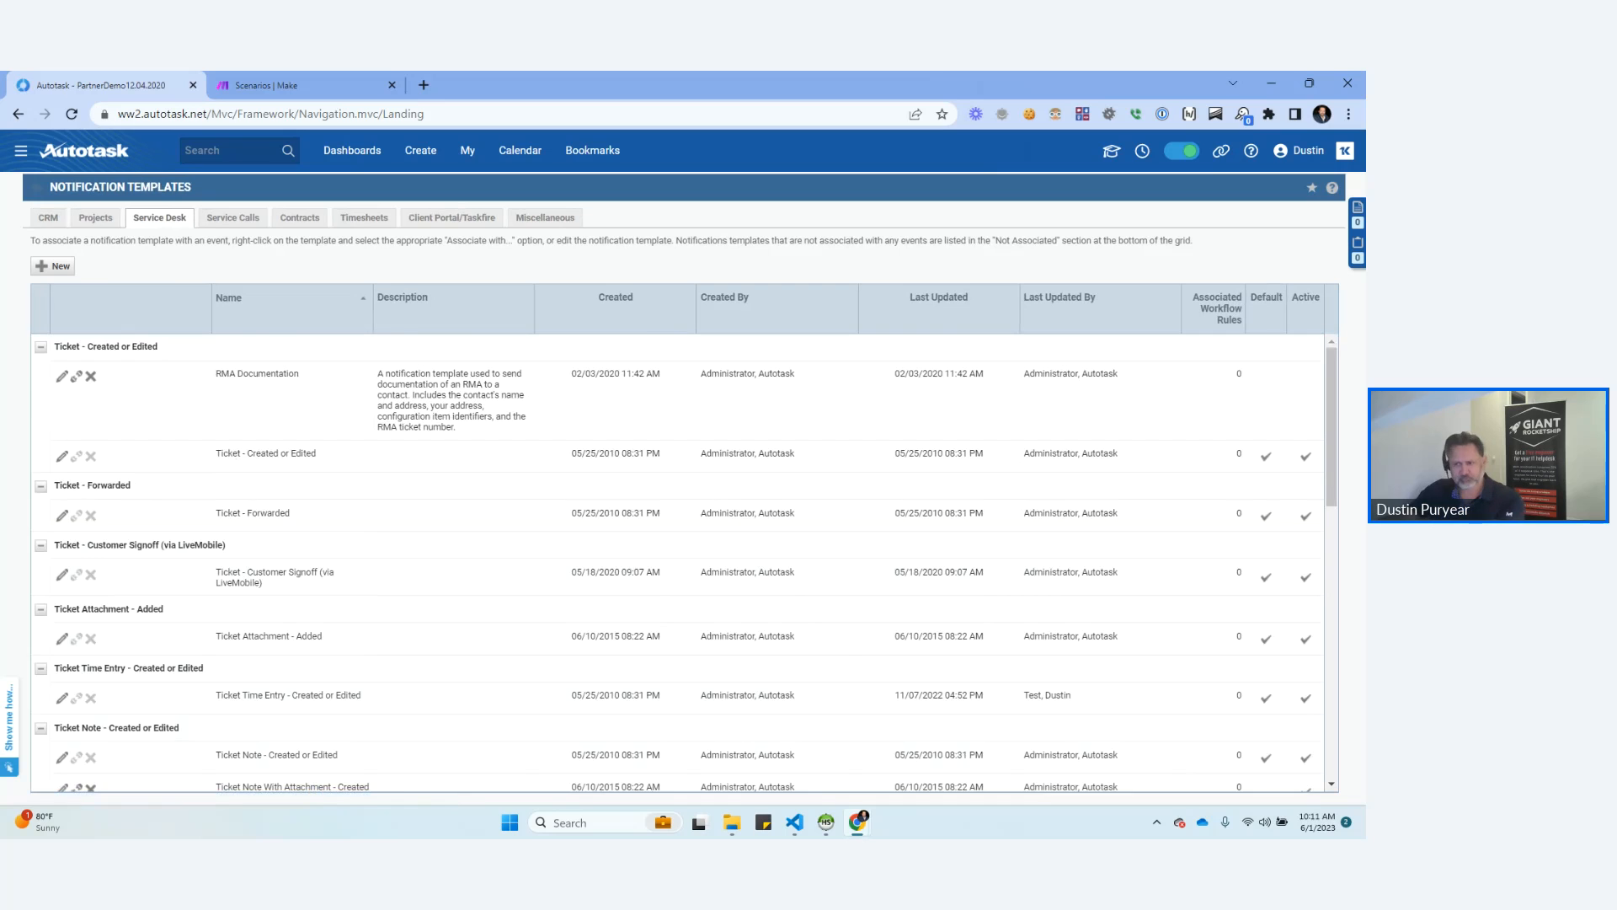
pyautogui.scroll(-5, 674, 556)
pyautogui.scroll(-10, 685, 566)
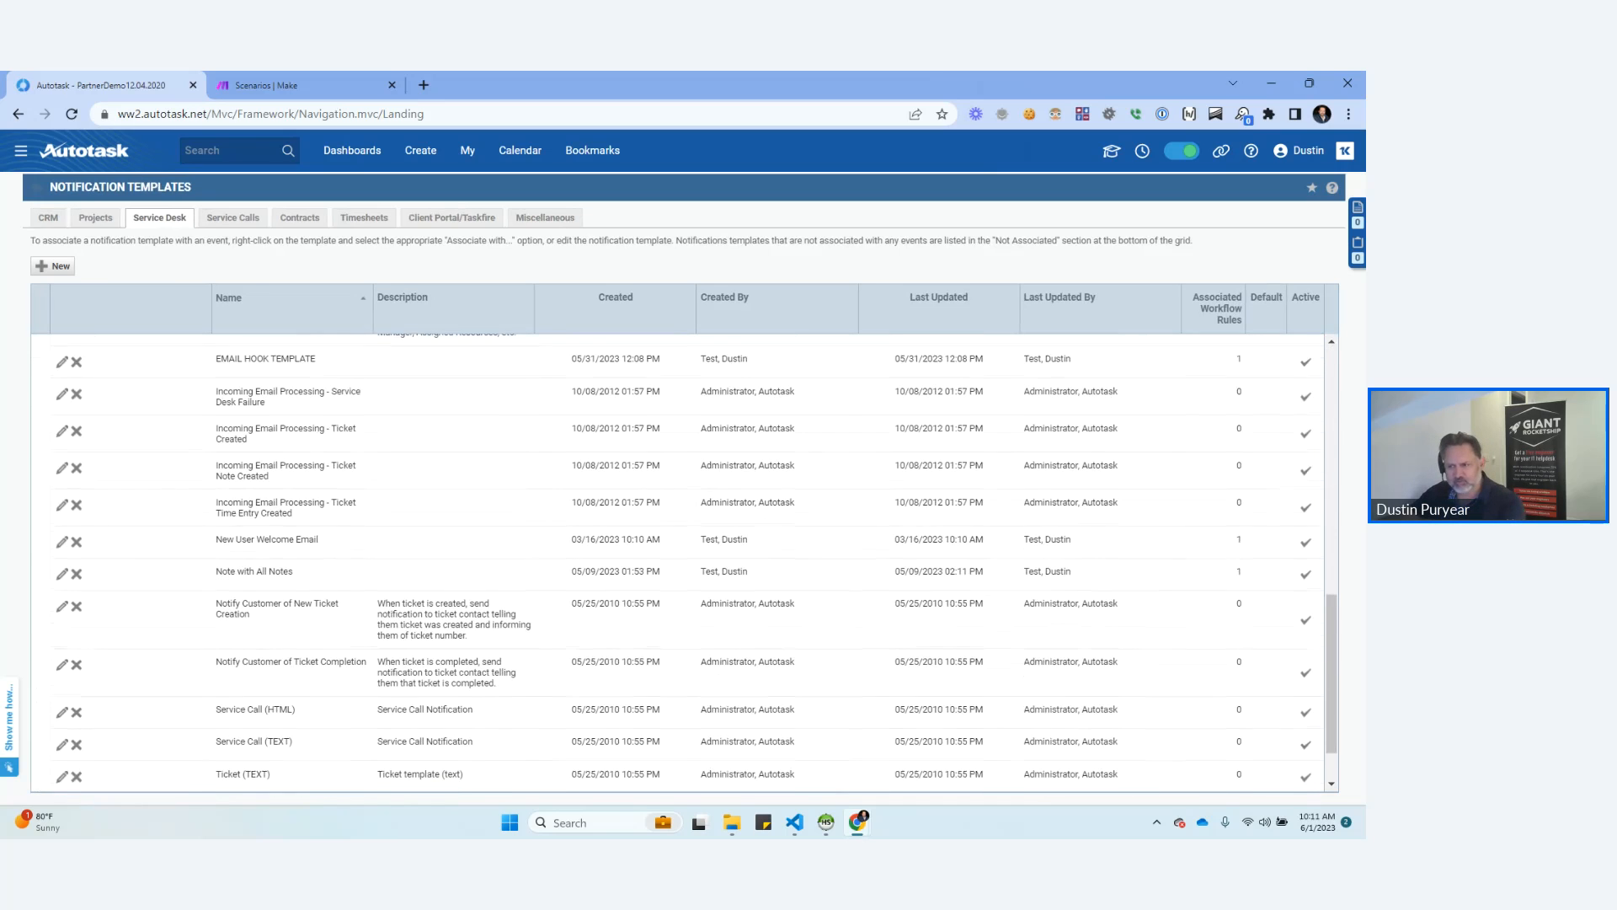
pyautogui.scroll(2, 684, 558)
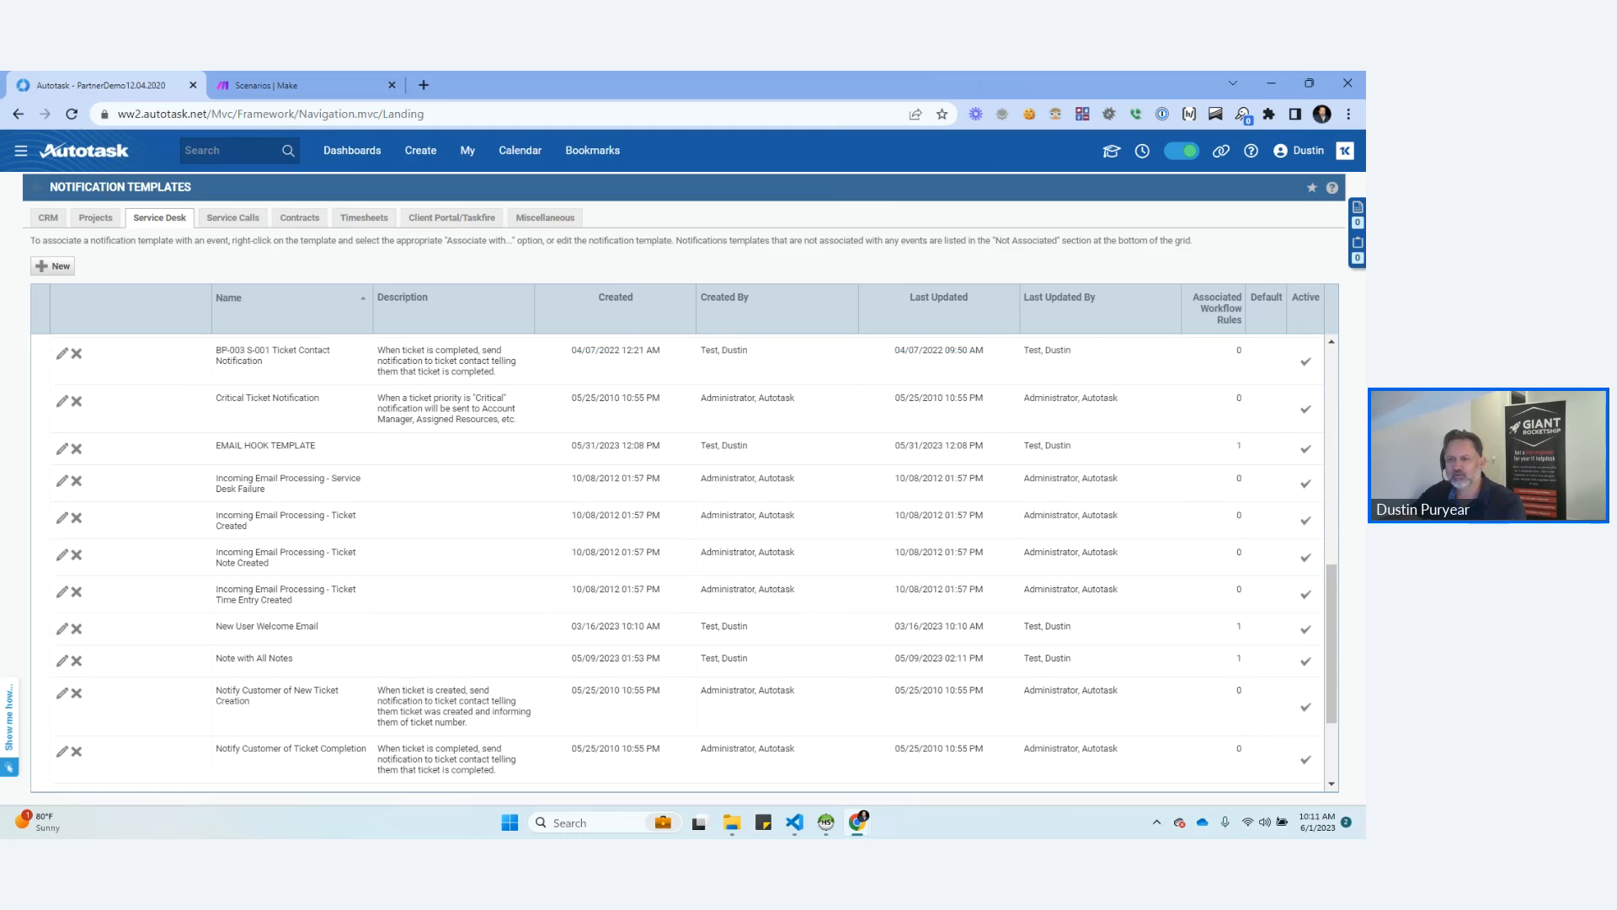
pyautogui.click(63, 449)
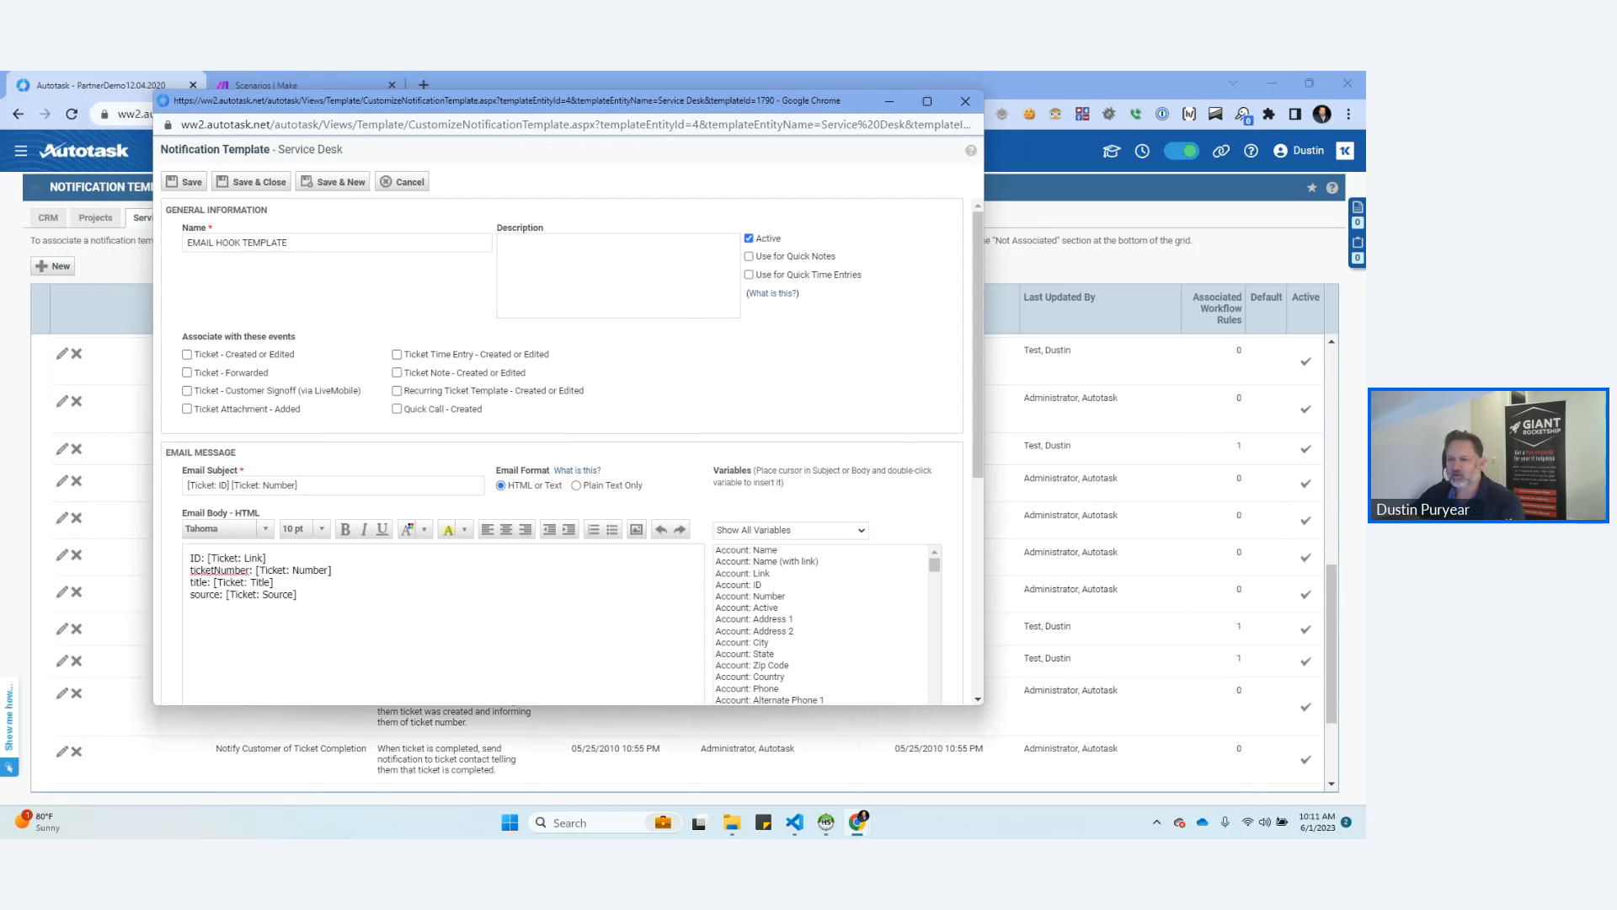
# Review the template's email subject, HTML body, plain-text body and sender settings.
pyautogui.click(298, 485)
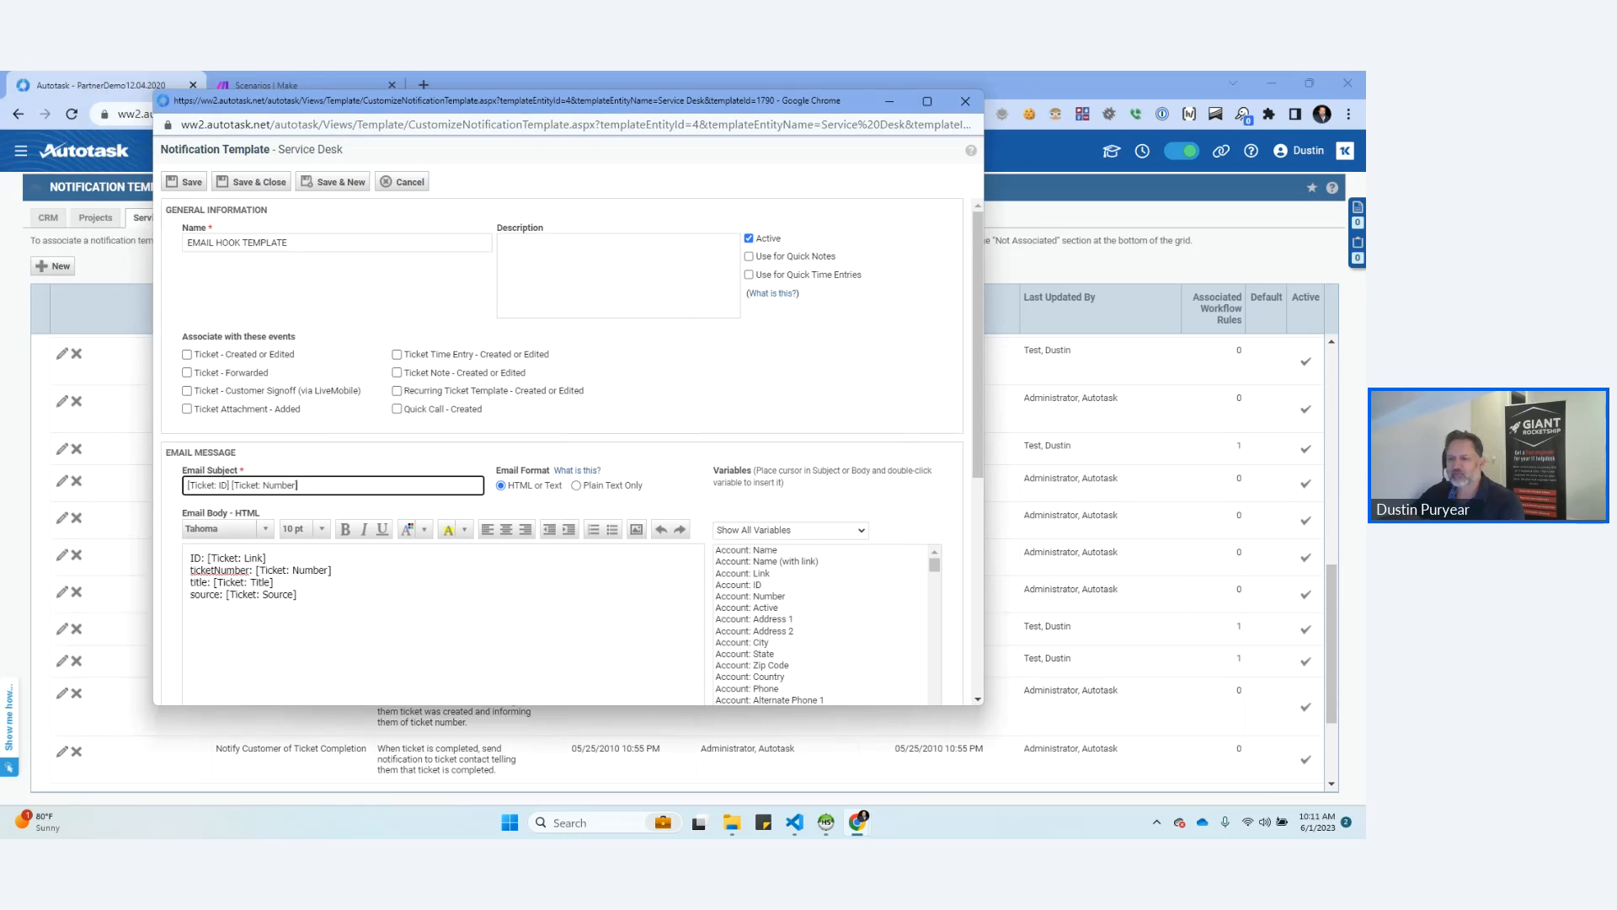
pyautogui.scroll(-1, 565, 447)
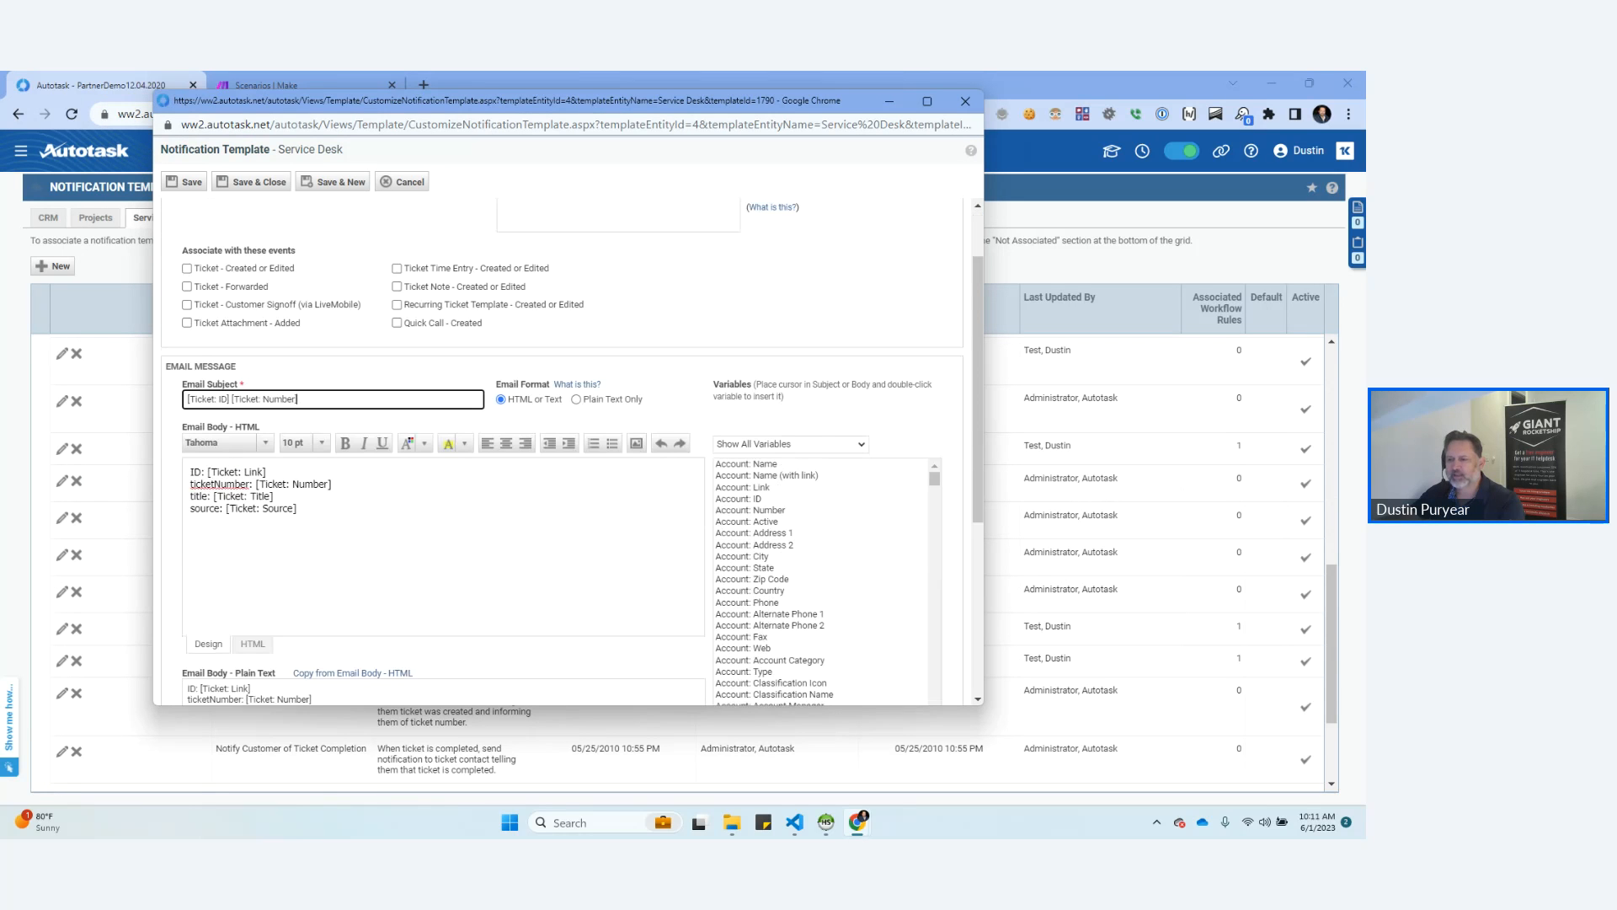
pyautogui.scroll(-1, 565, 455)
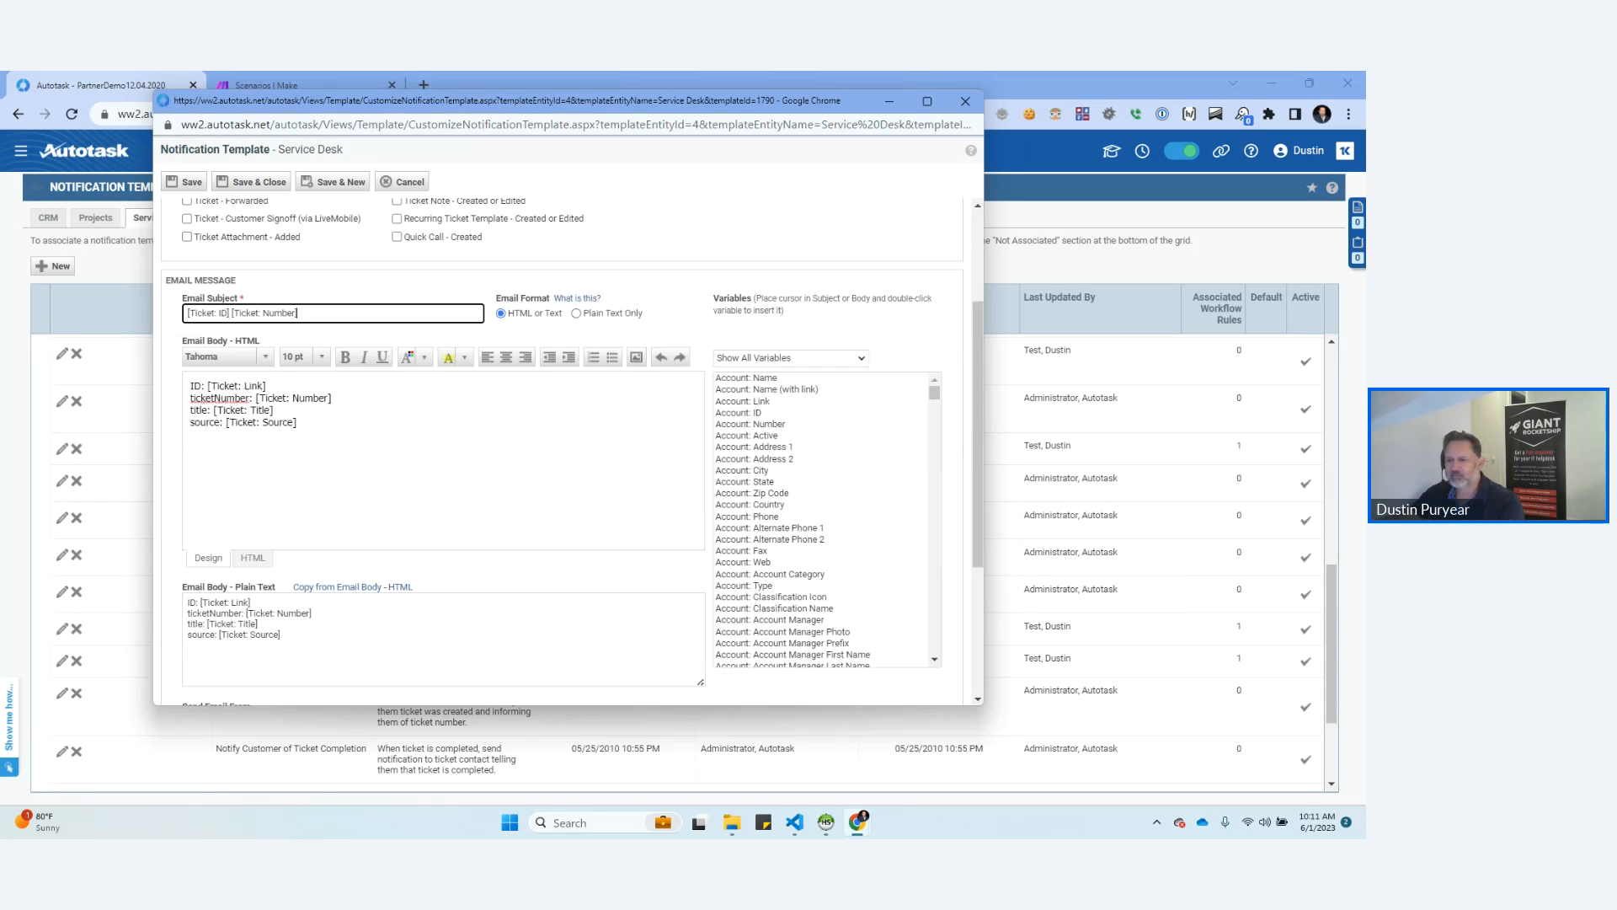
pyautogui.scroll(-1, 565, 455)
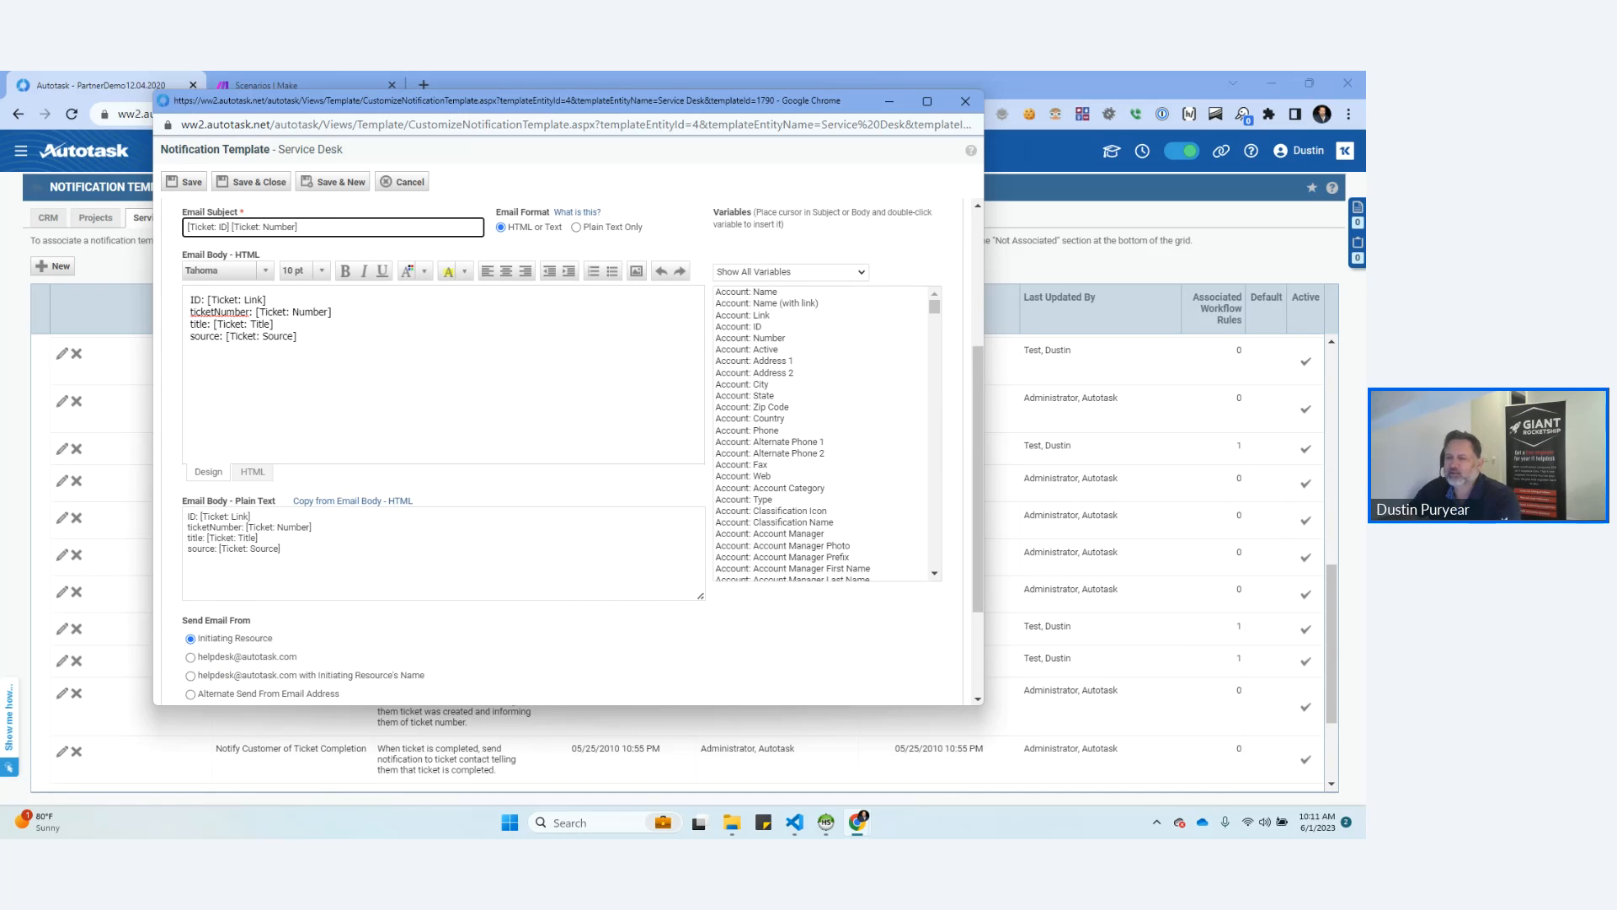
# Browse the variables available for the template's plain-text email body, and close the template without saving.
pyautogui.click(282, 549)
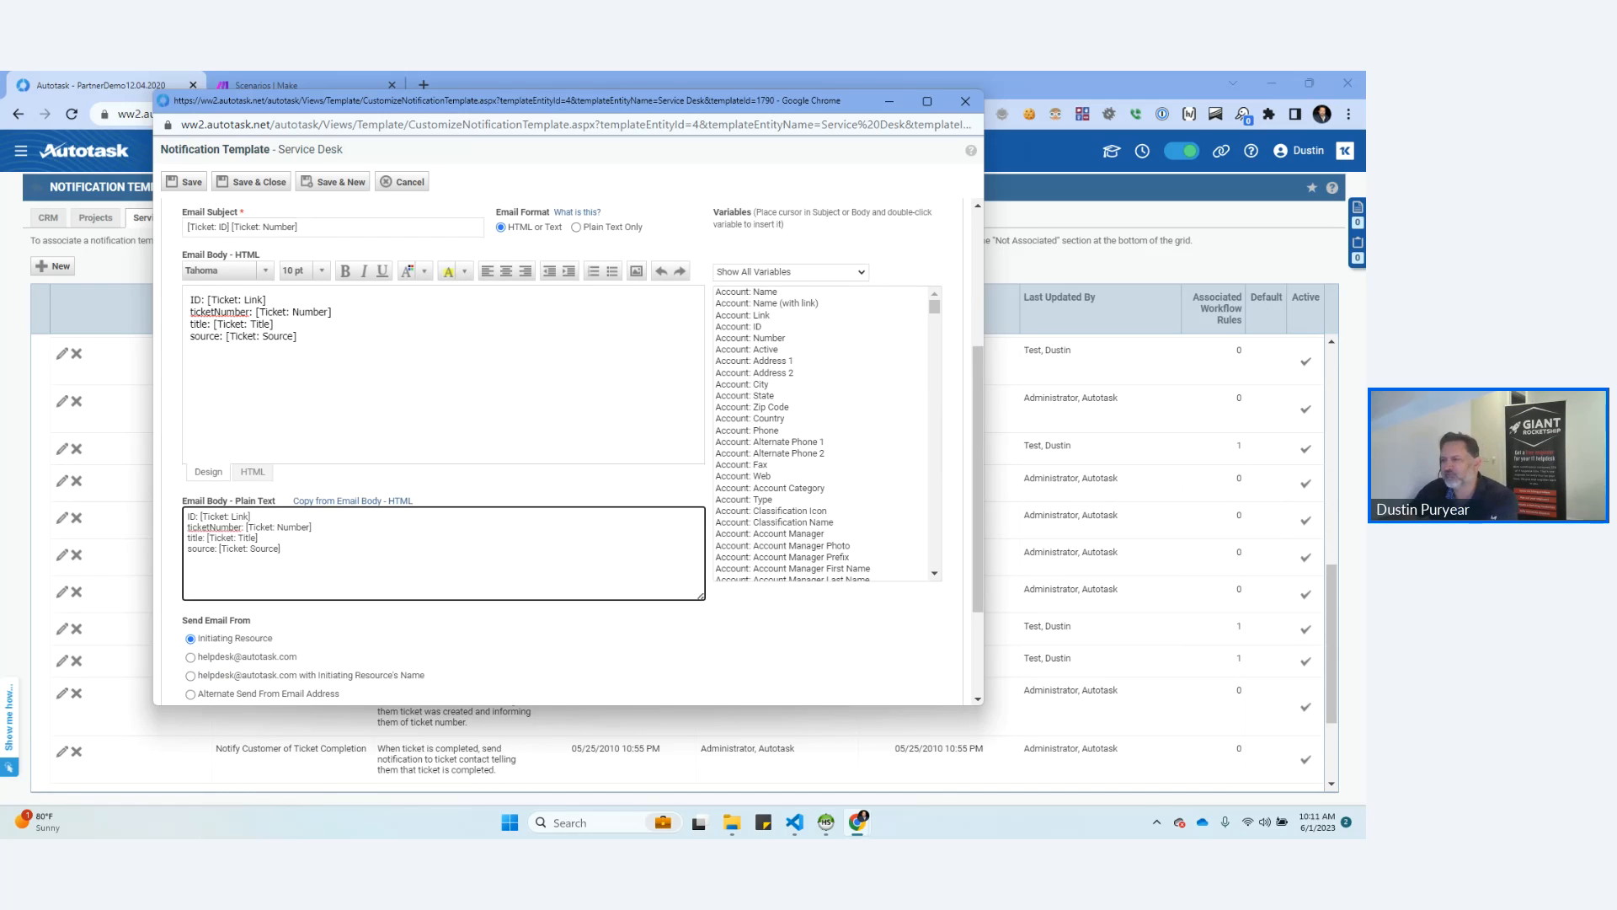
pyautogui.scroll(-15, 826, 434)
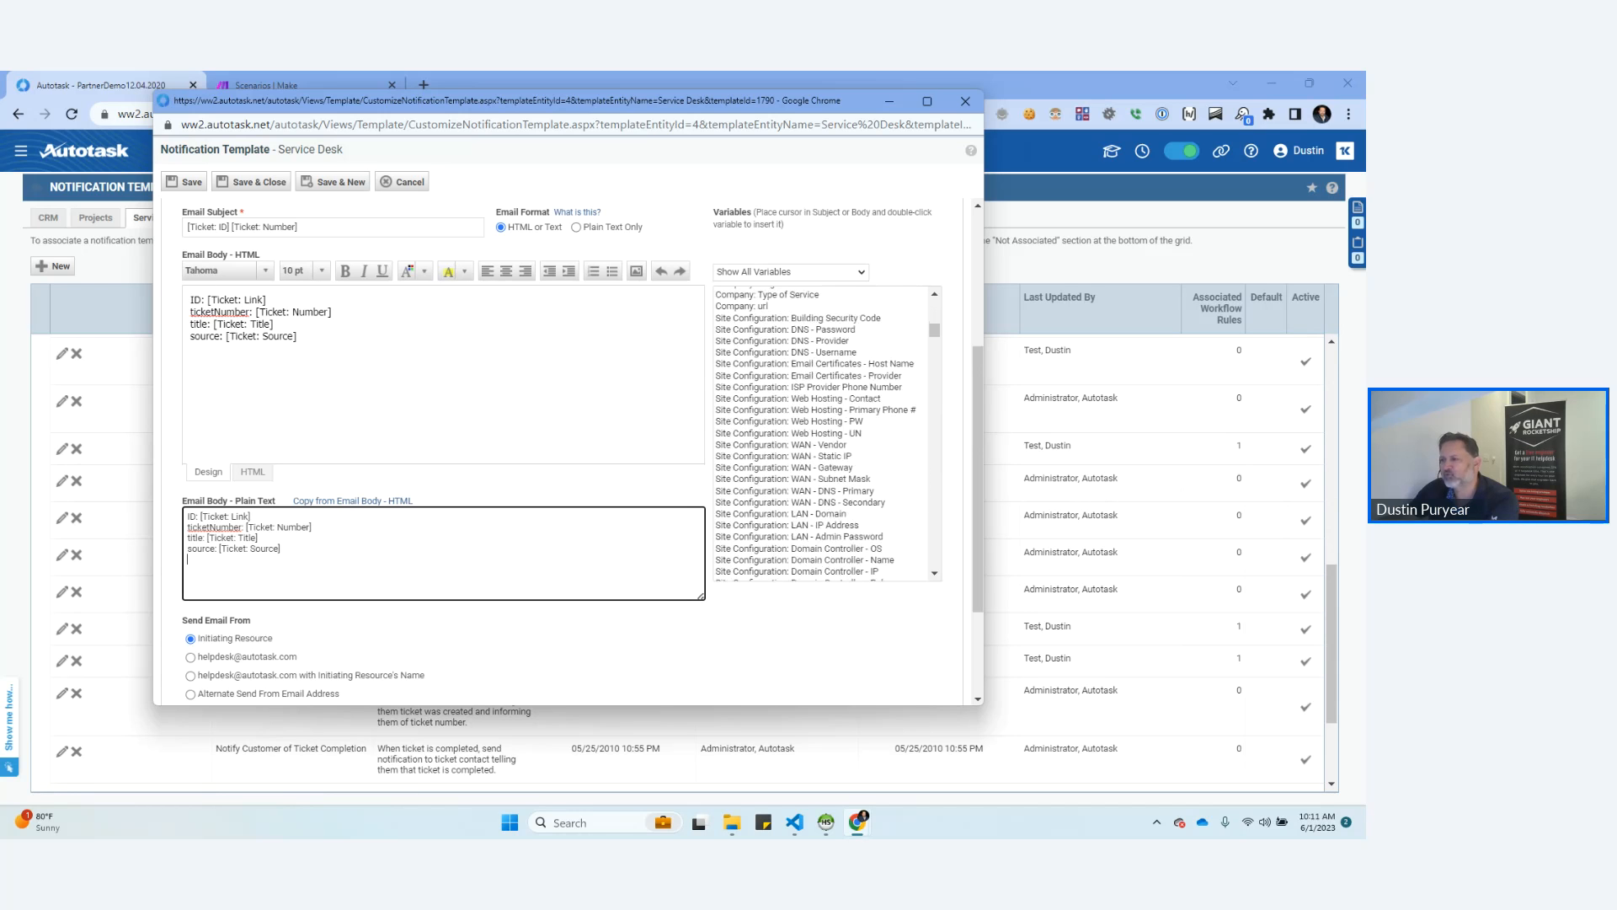
pyautogui.scroll(-5, 825, 434)
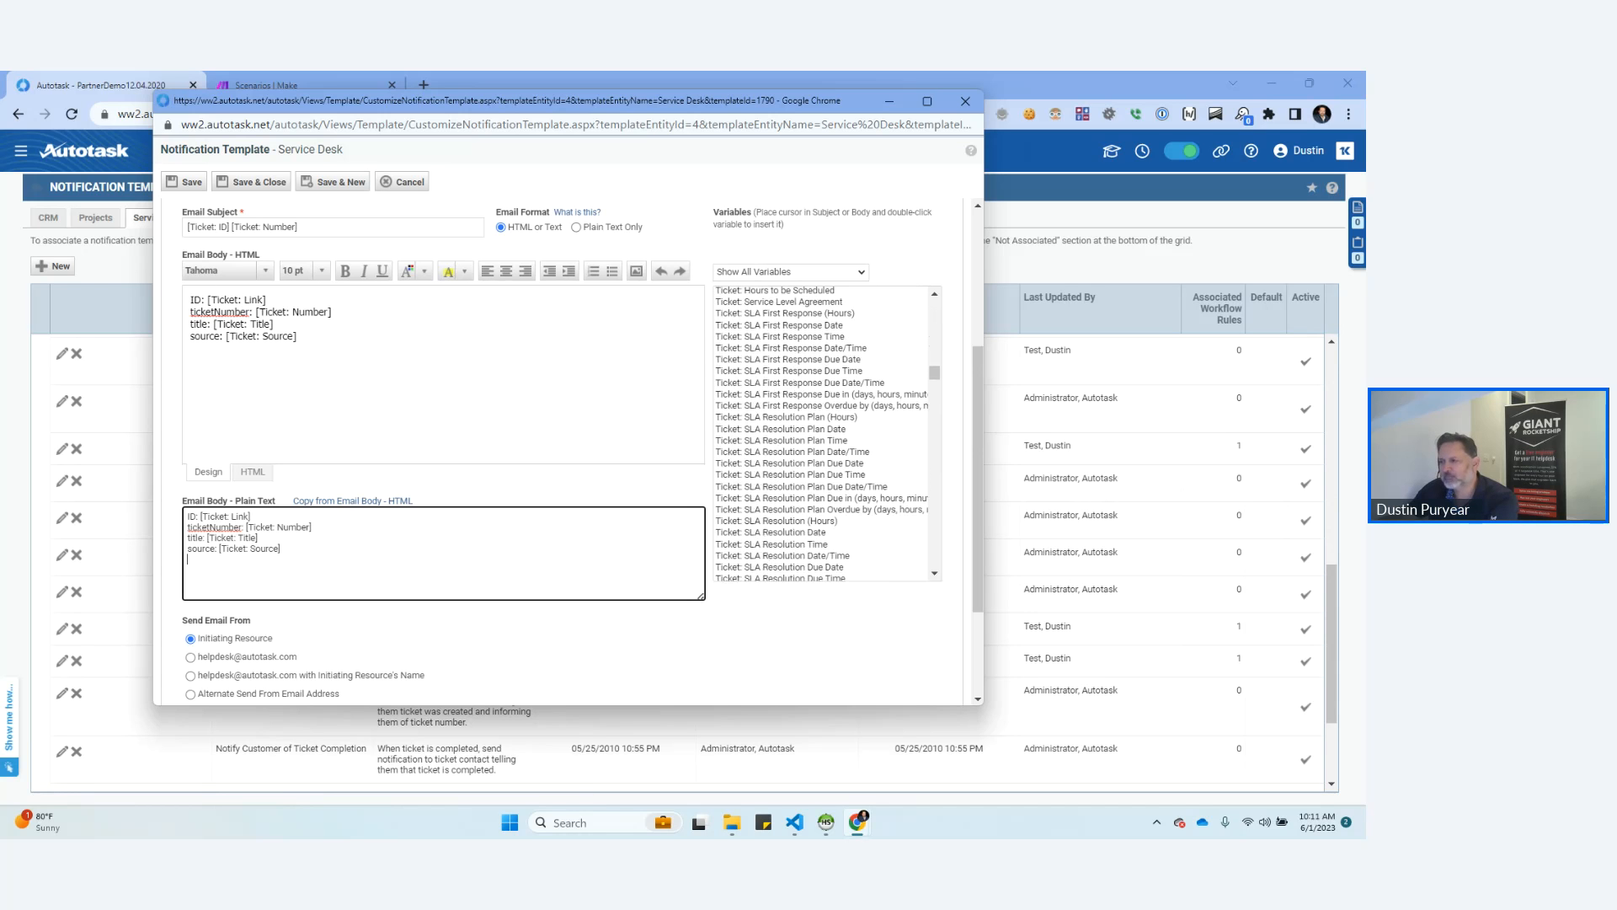
pyautogui.scroll(-5, 822, 434)
pyautogui.scroll(-10, 826, 434)
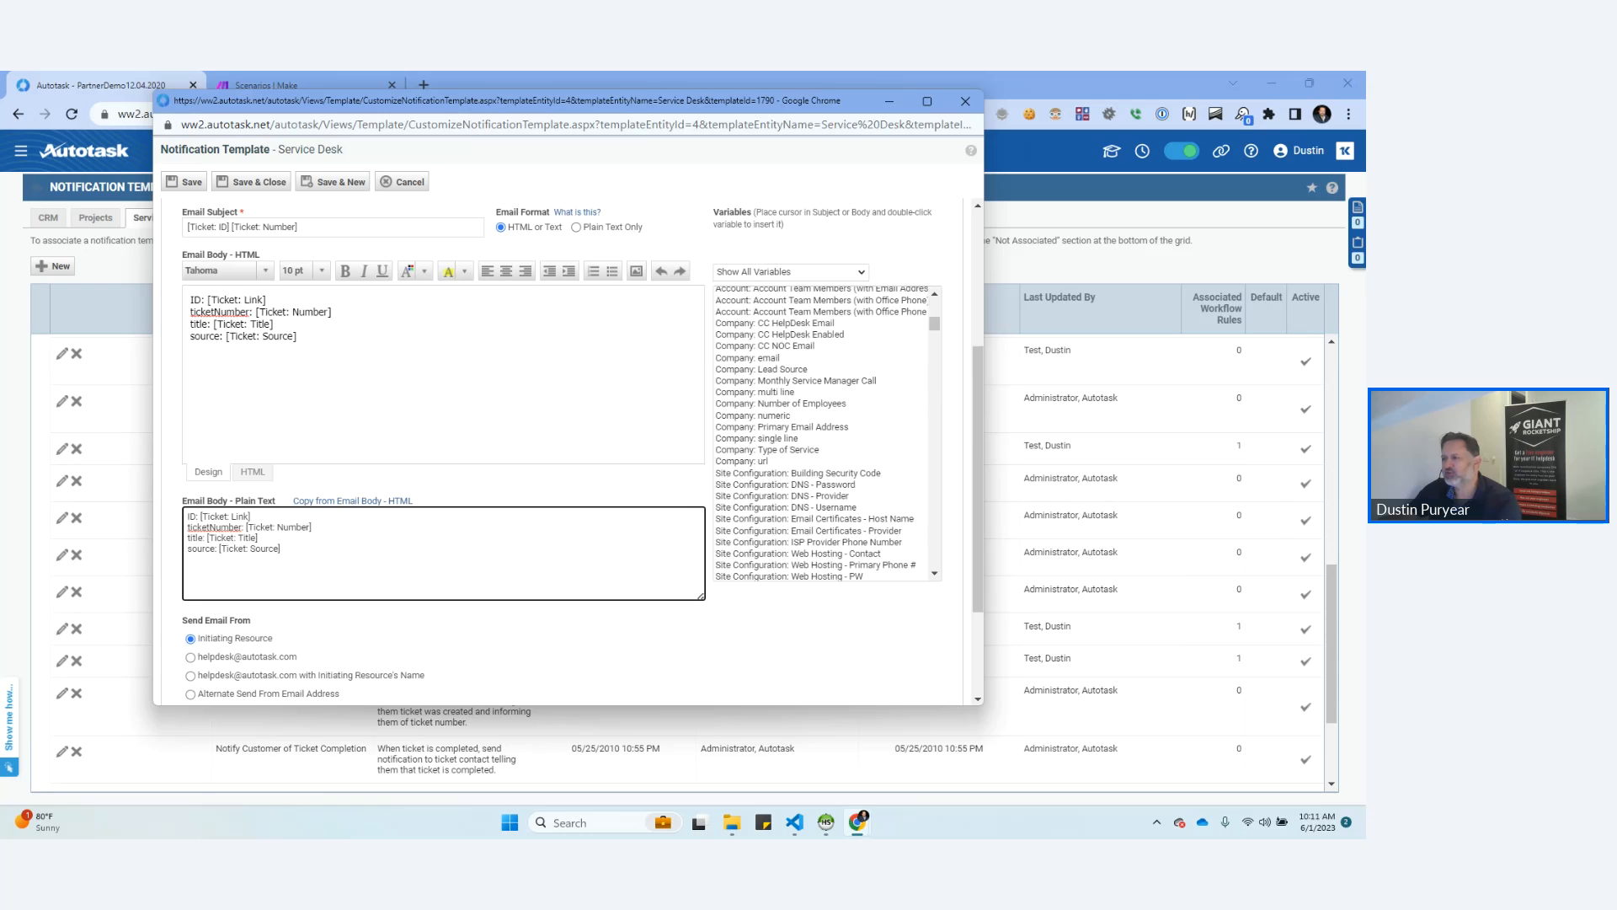
pyautogui.scroll(-5, 826, 433)
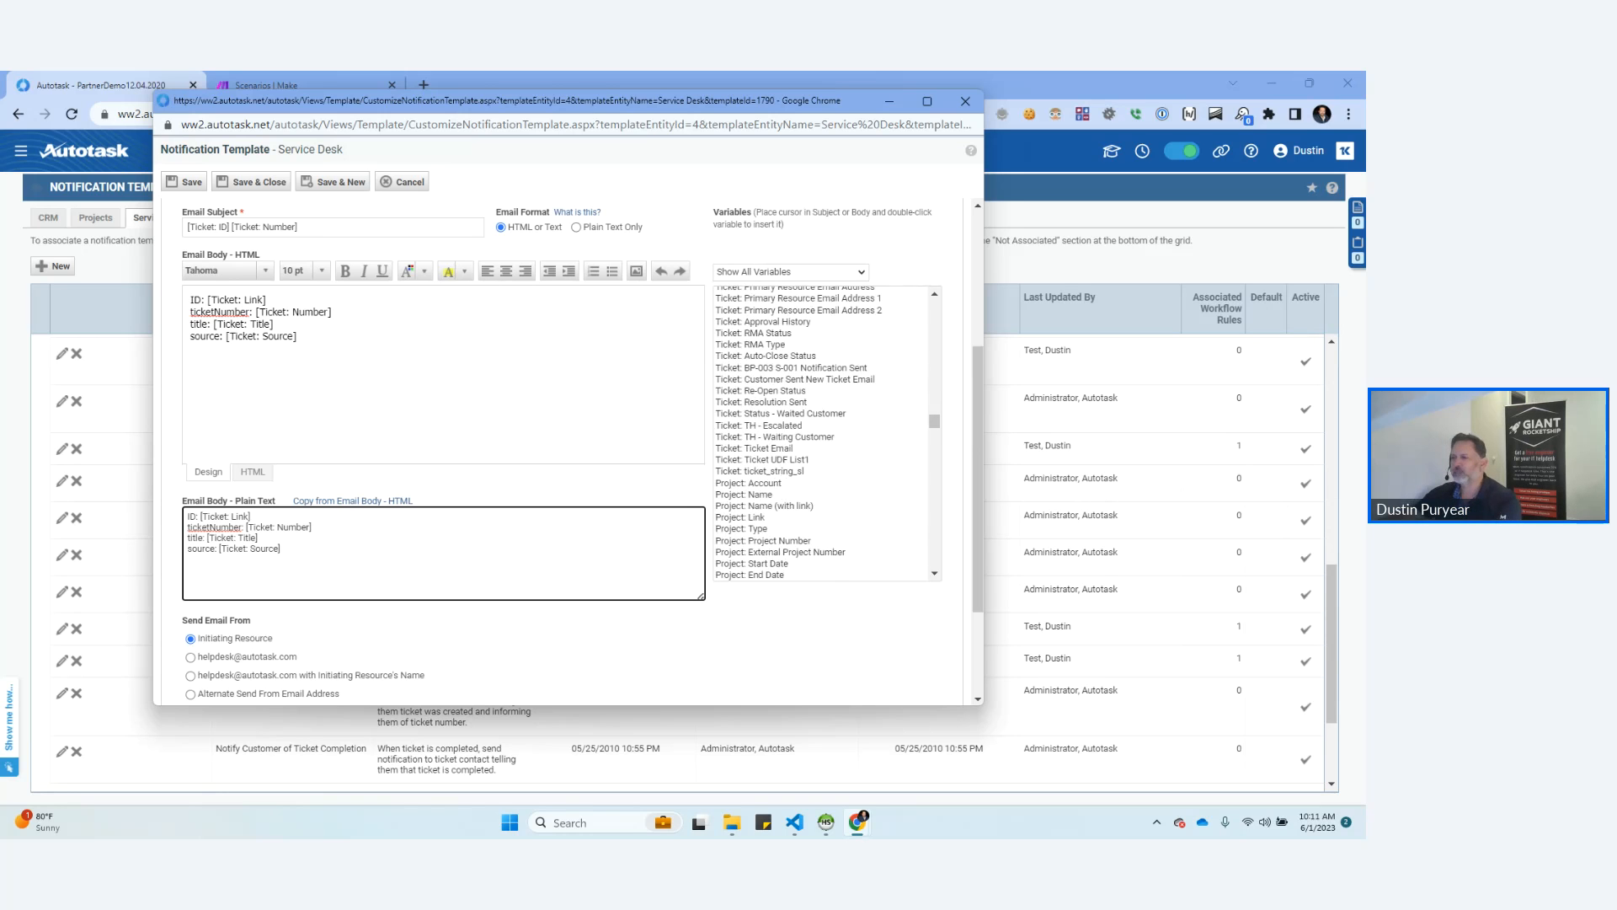
pyautogui.scroll(-5, 825, 434)
pyautogui.scroll(-10, 825, 433)
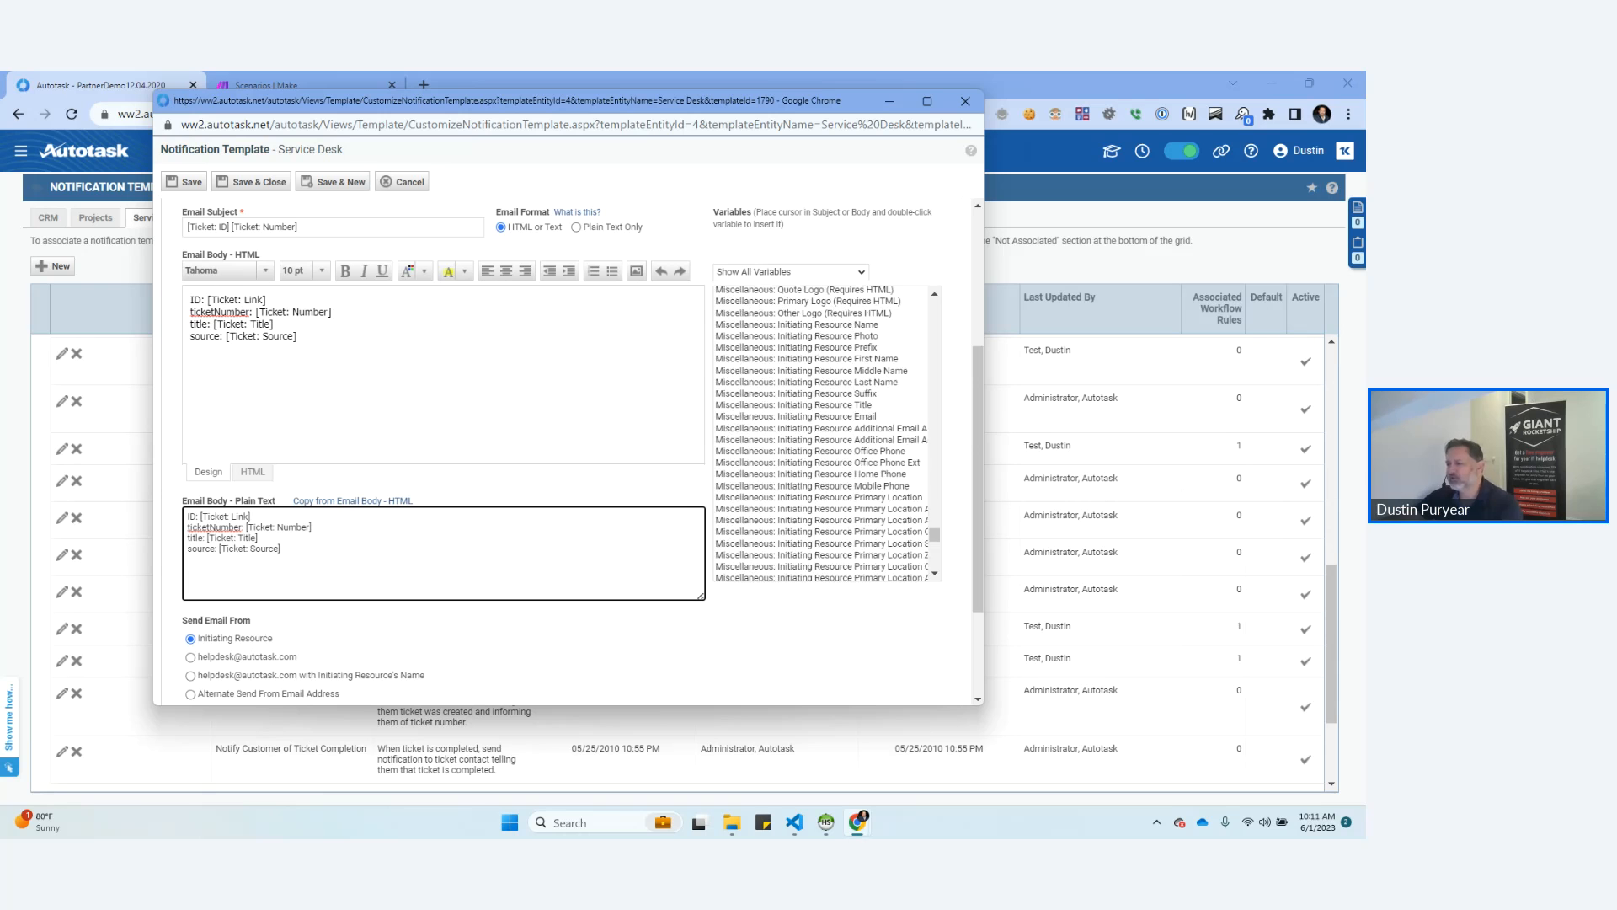
pyautogui.scroll(15, 826, 434)
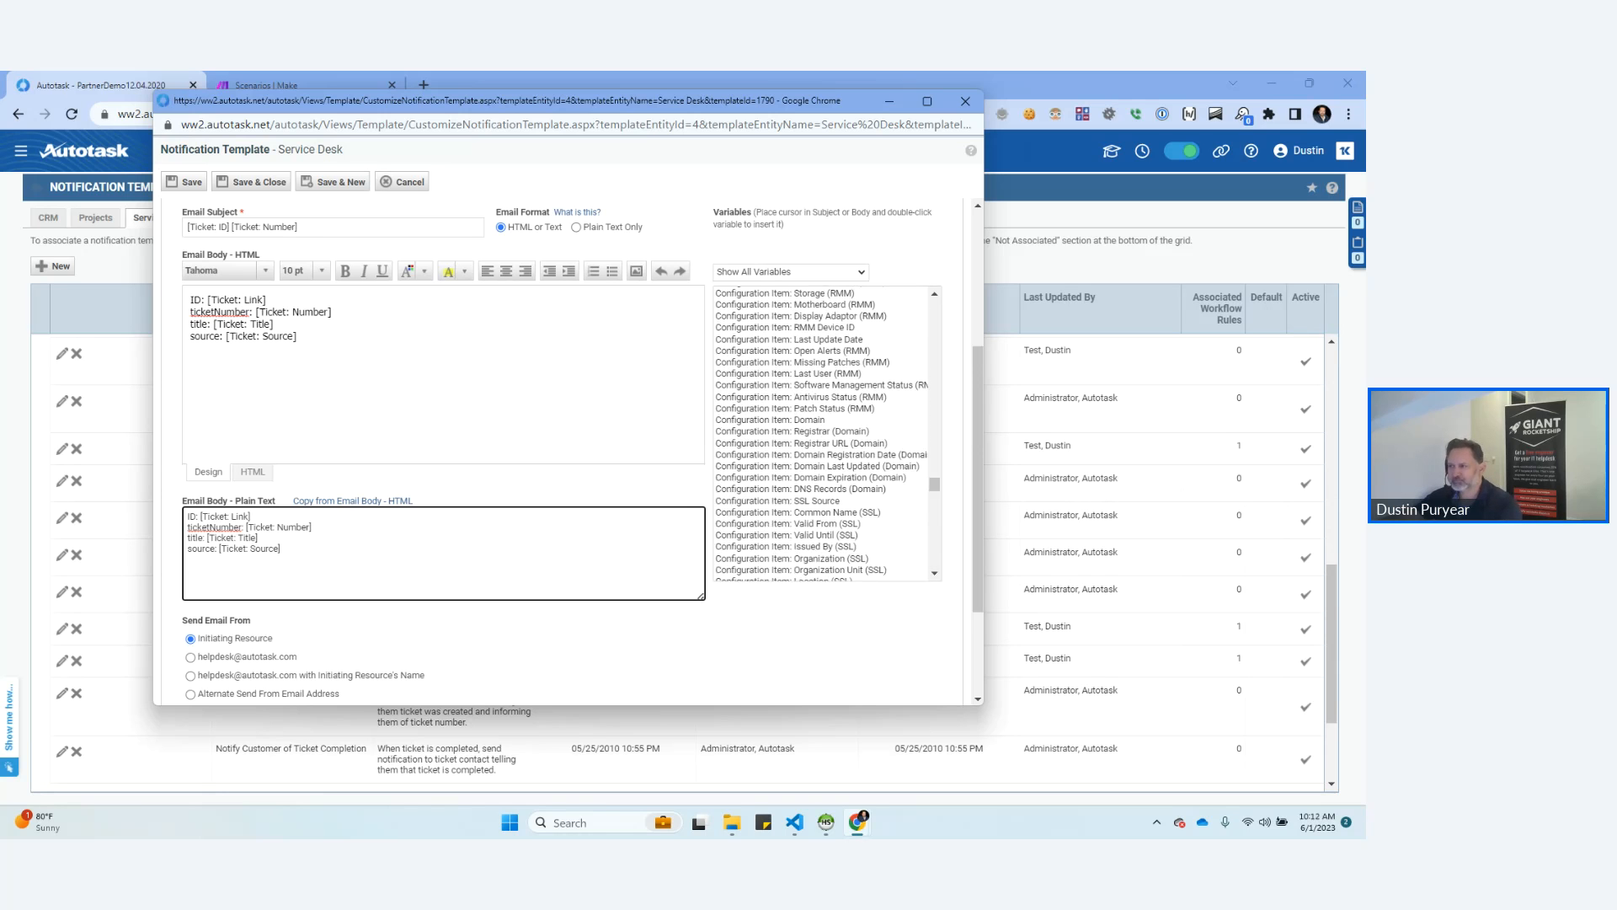
pyautogui.scroll(5, 783, 430)
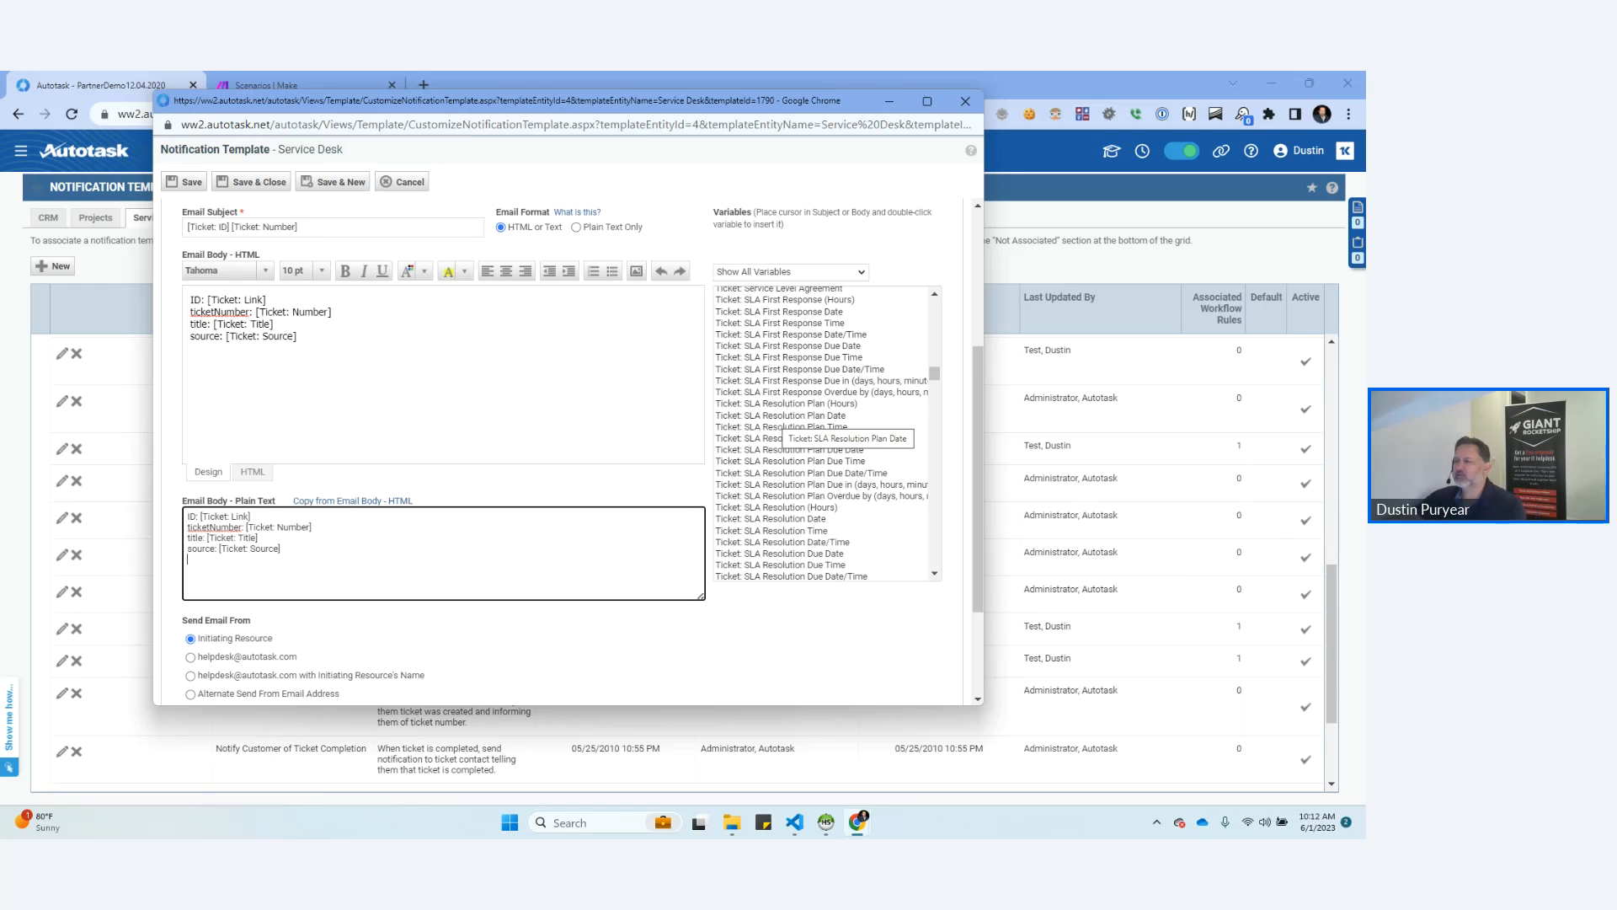
pyautogui.click(966, 101)
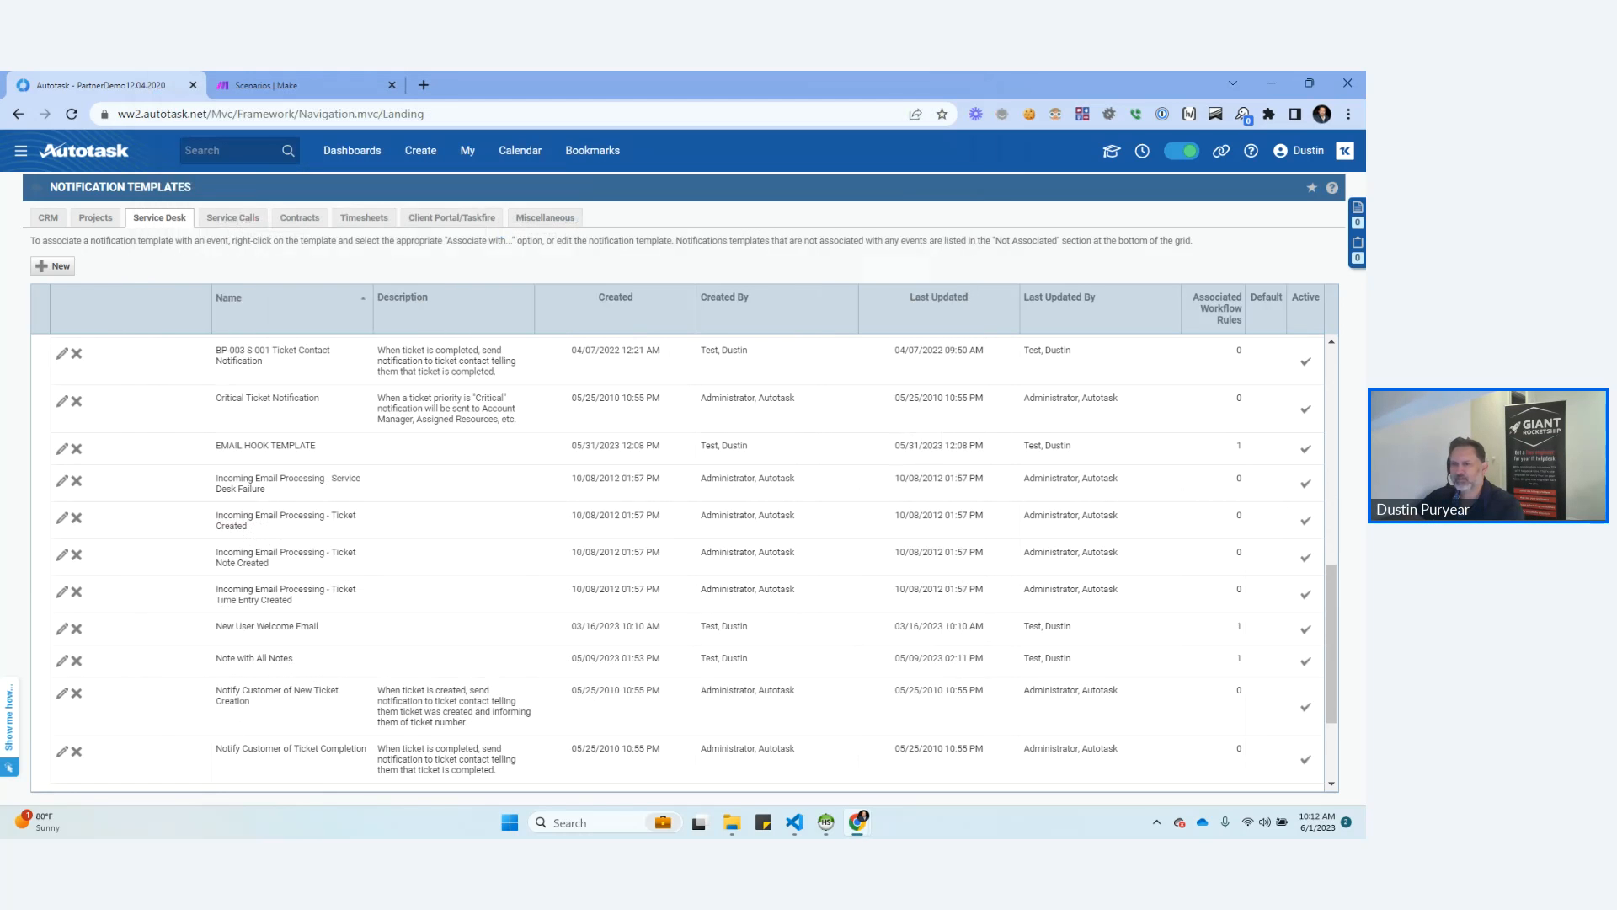
# Go to the Service Desk workflow rules, filter the rule names by TEST, and open EMAIL HOOK TEST for editing.
pyautogui.moveTo(21, 151)
pyautogui.moveTo(38, 354)
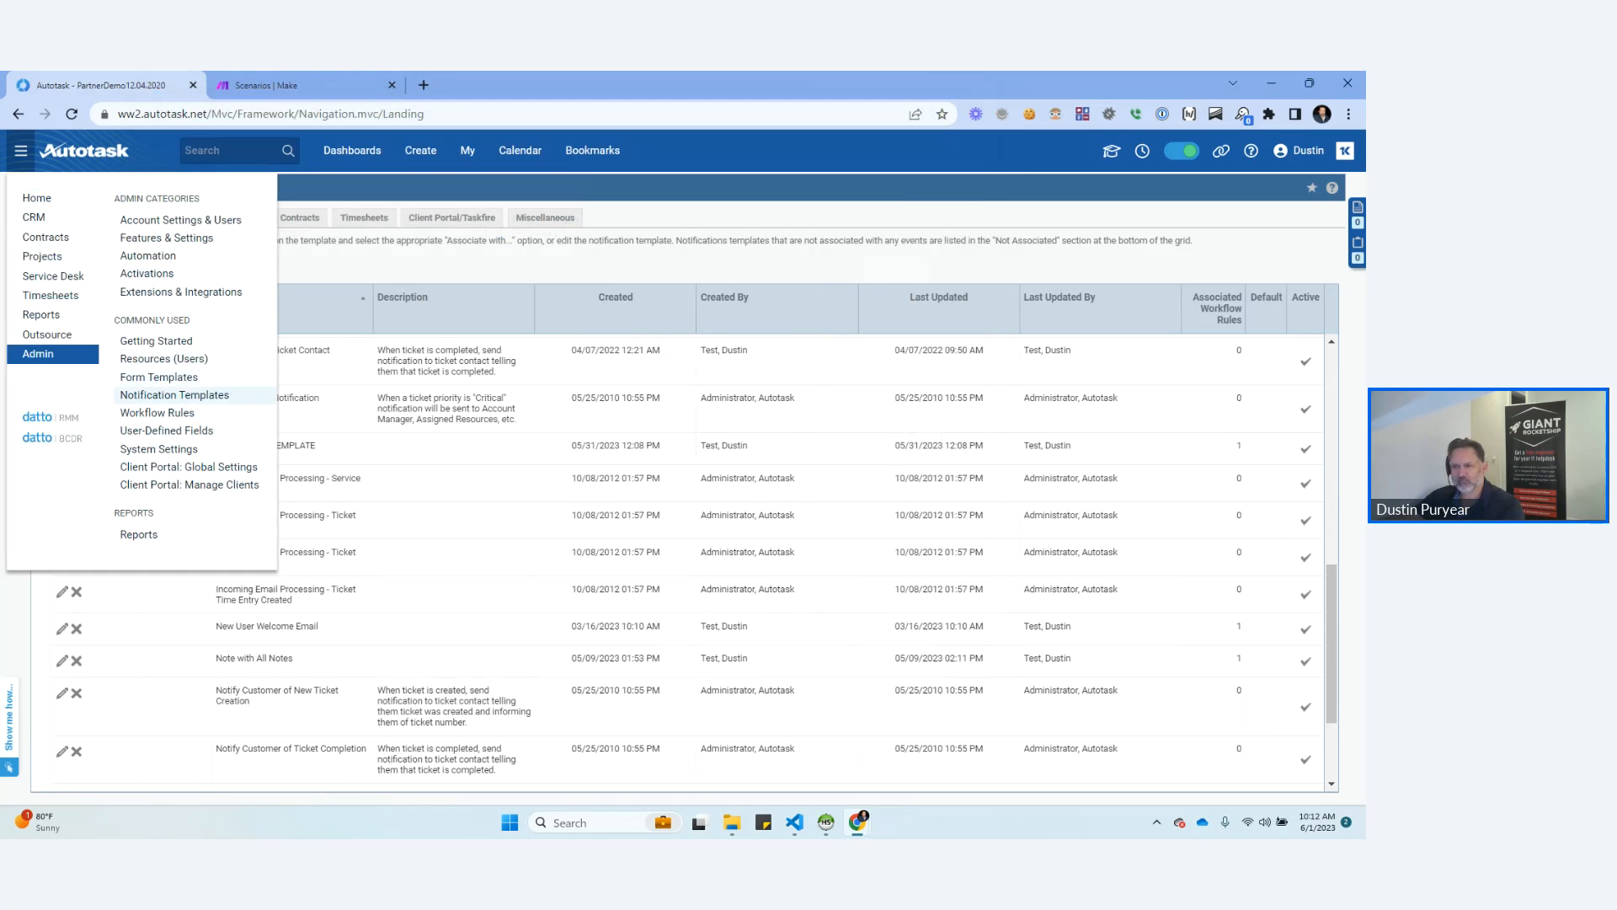
pyautogui.click(157, 412)
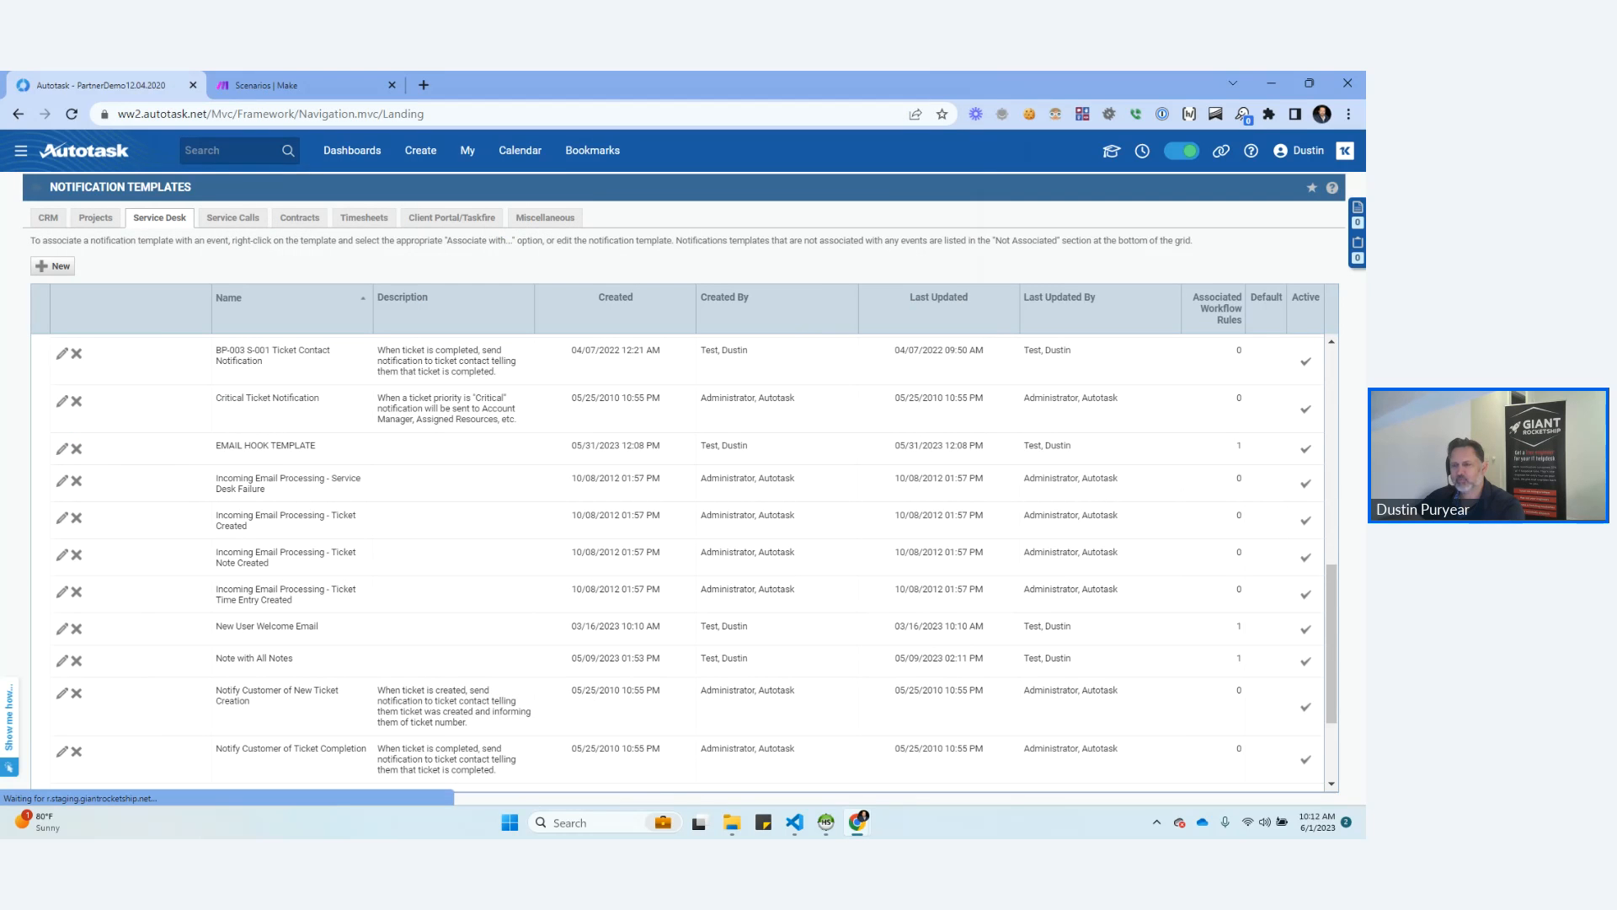
pyautogui.click(128, 377)
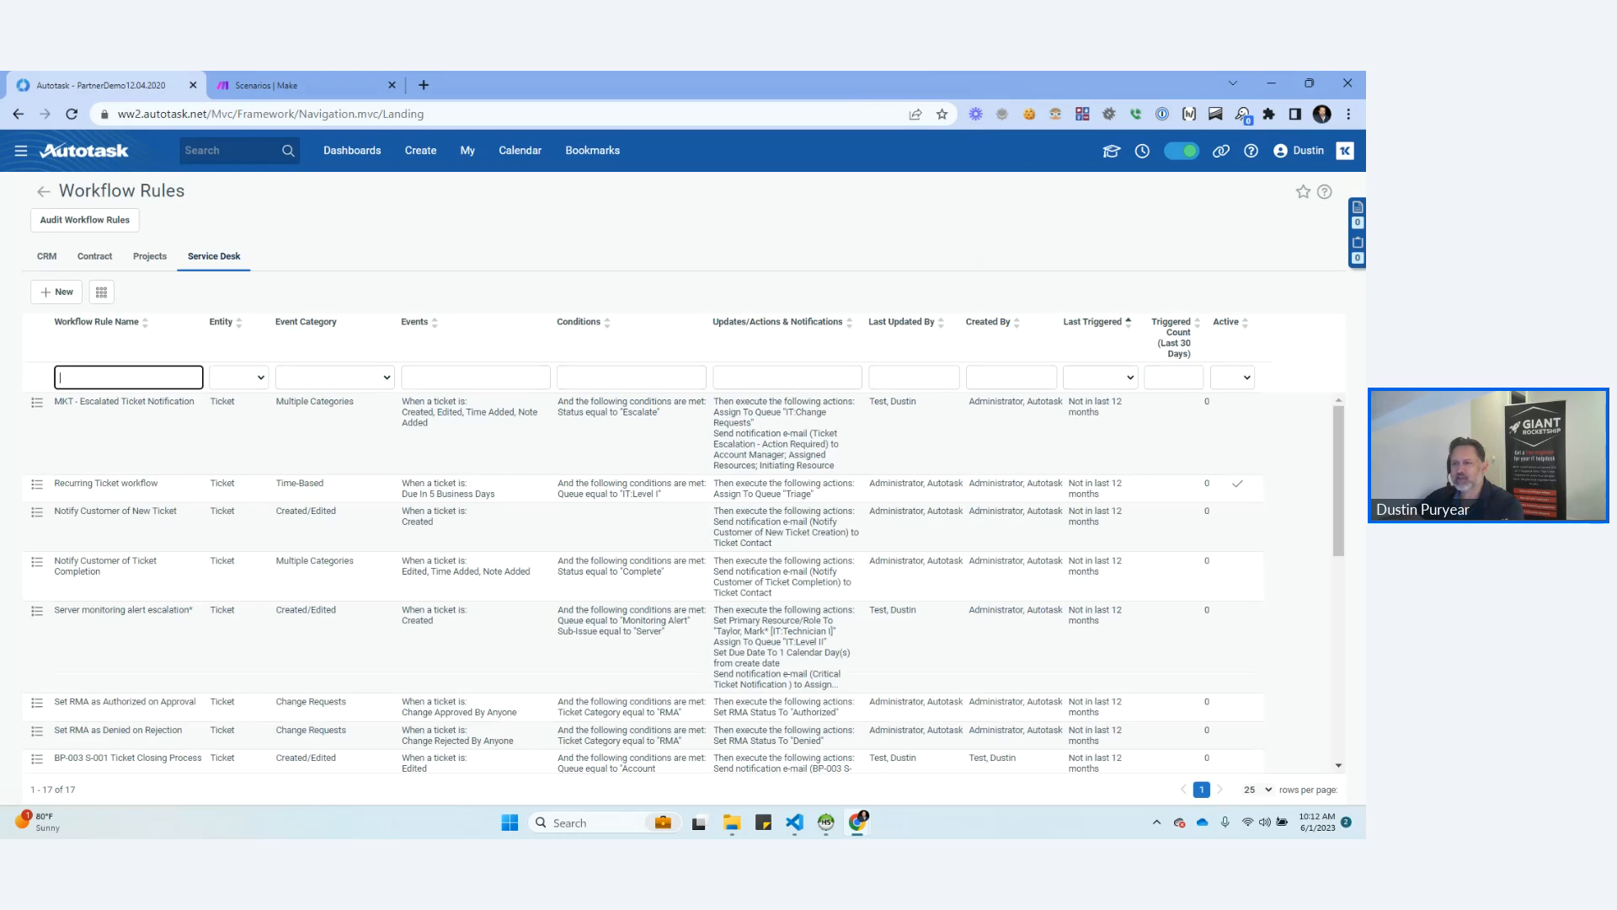
pyautogui.write('TEST')
pyautogui.press('Return')
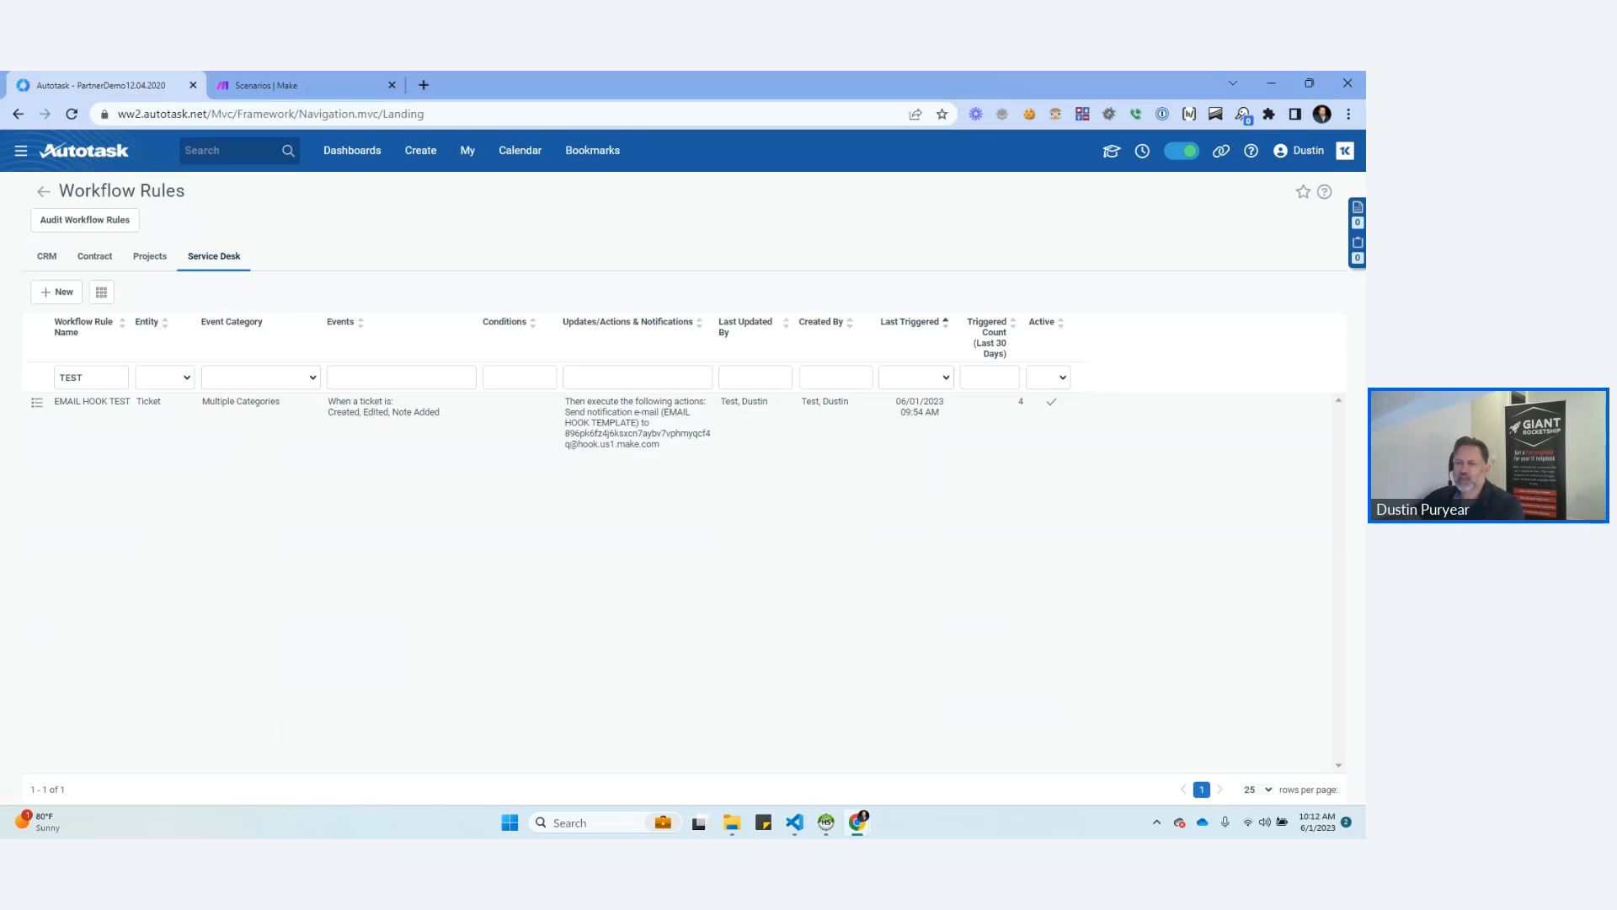
pyautogui.click(36, 403)
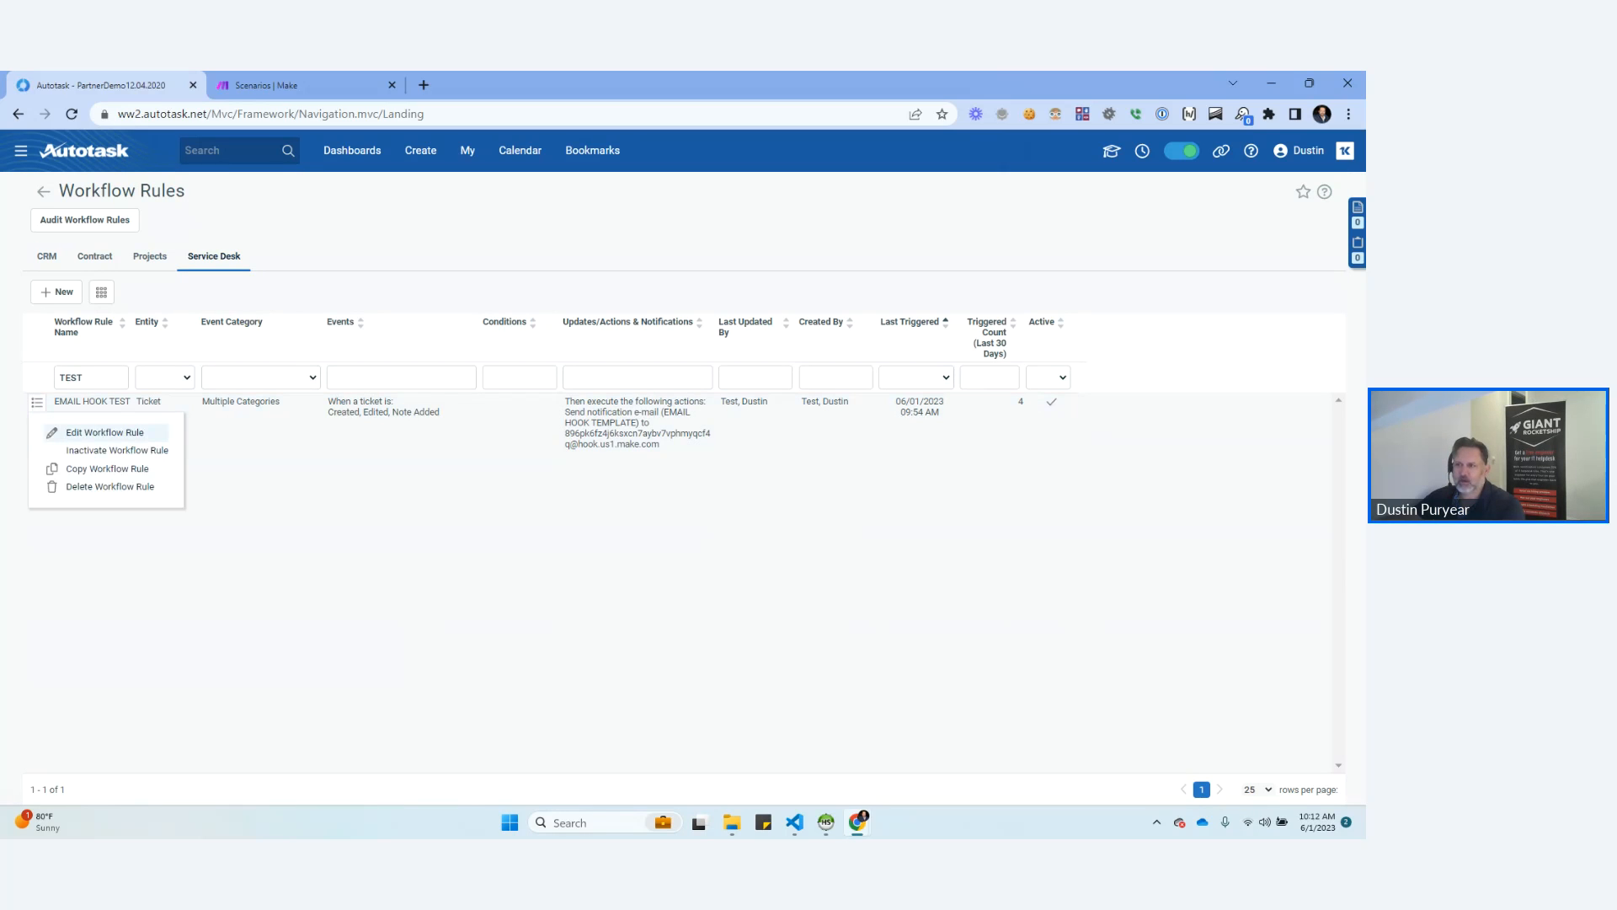
pyautogui.click(104, 432)
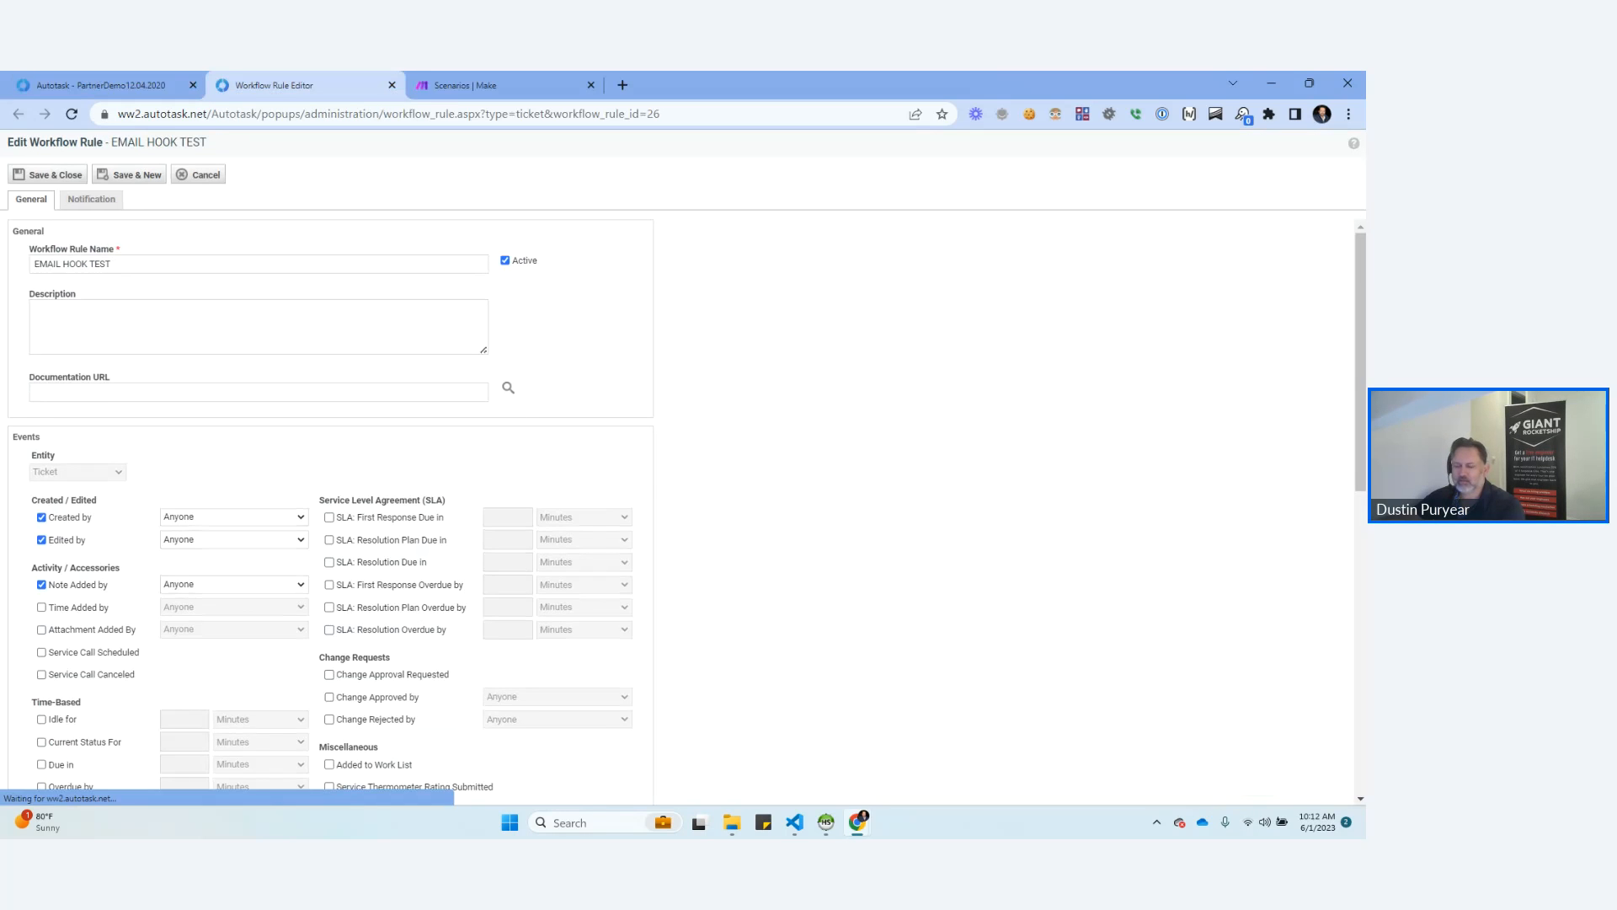
# Review the EMAIL HOOK TEST rule's trigger events, conditions, updates and actions.
pyautogui.scroll(-7, 674, 513)
pyautogui.scroll(6, 674, 514)
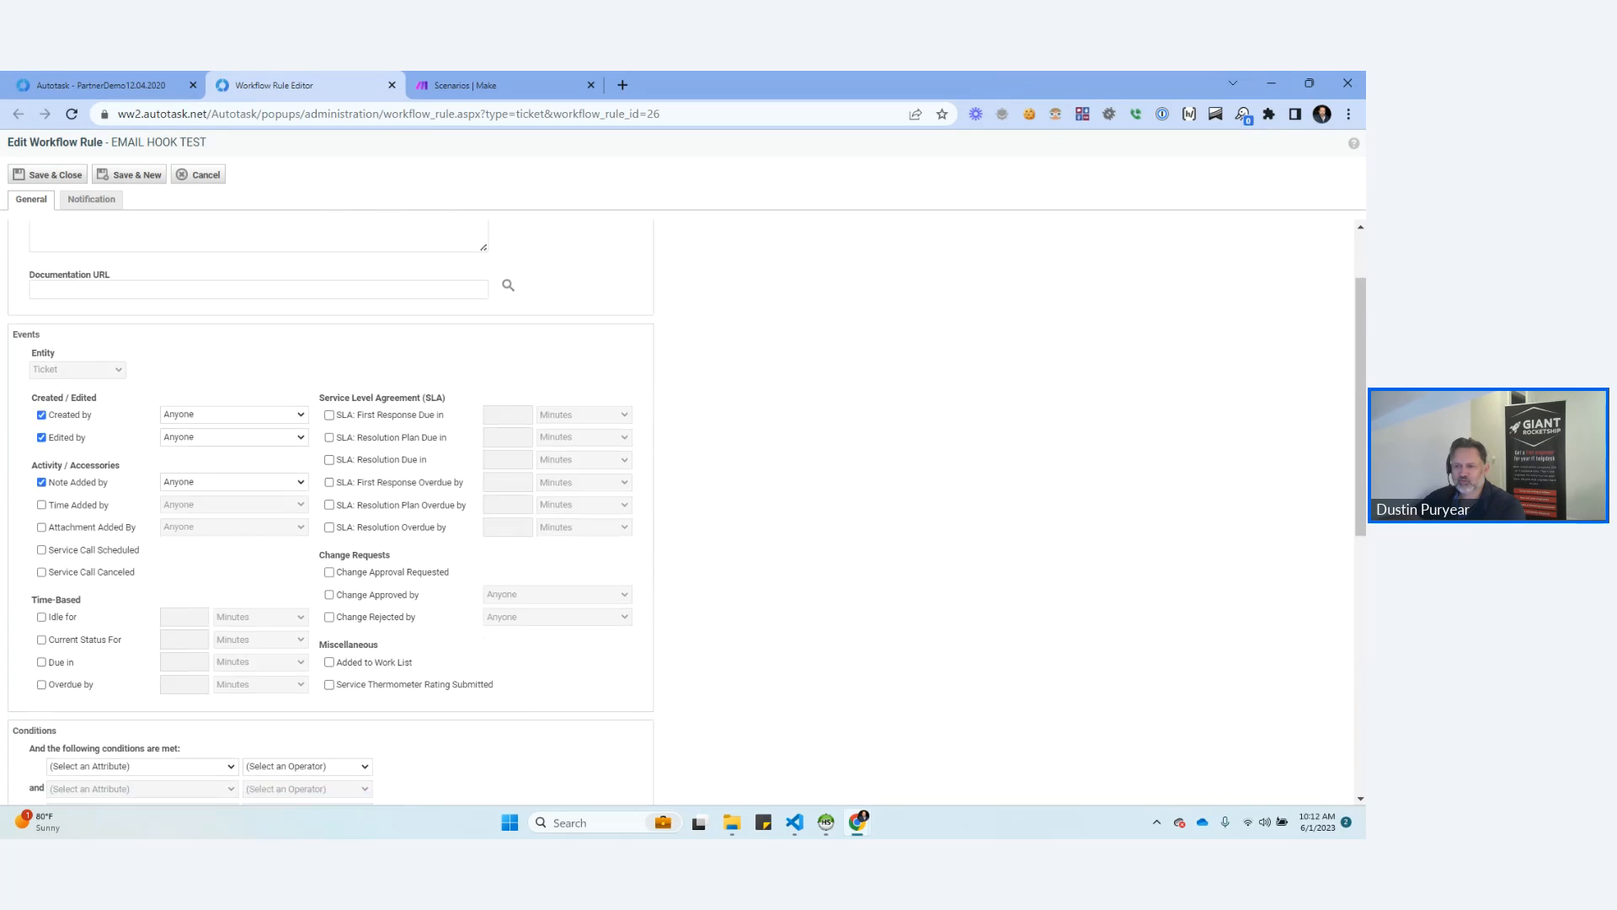
pyautogui.scroll(1, 674, 514)
pyautogui.scroll(-4, 674, 514)
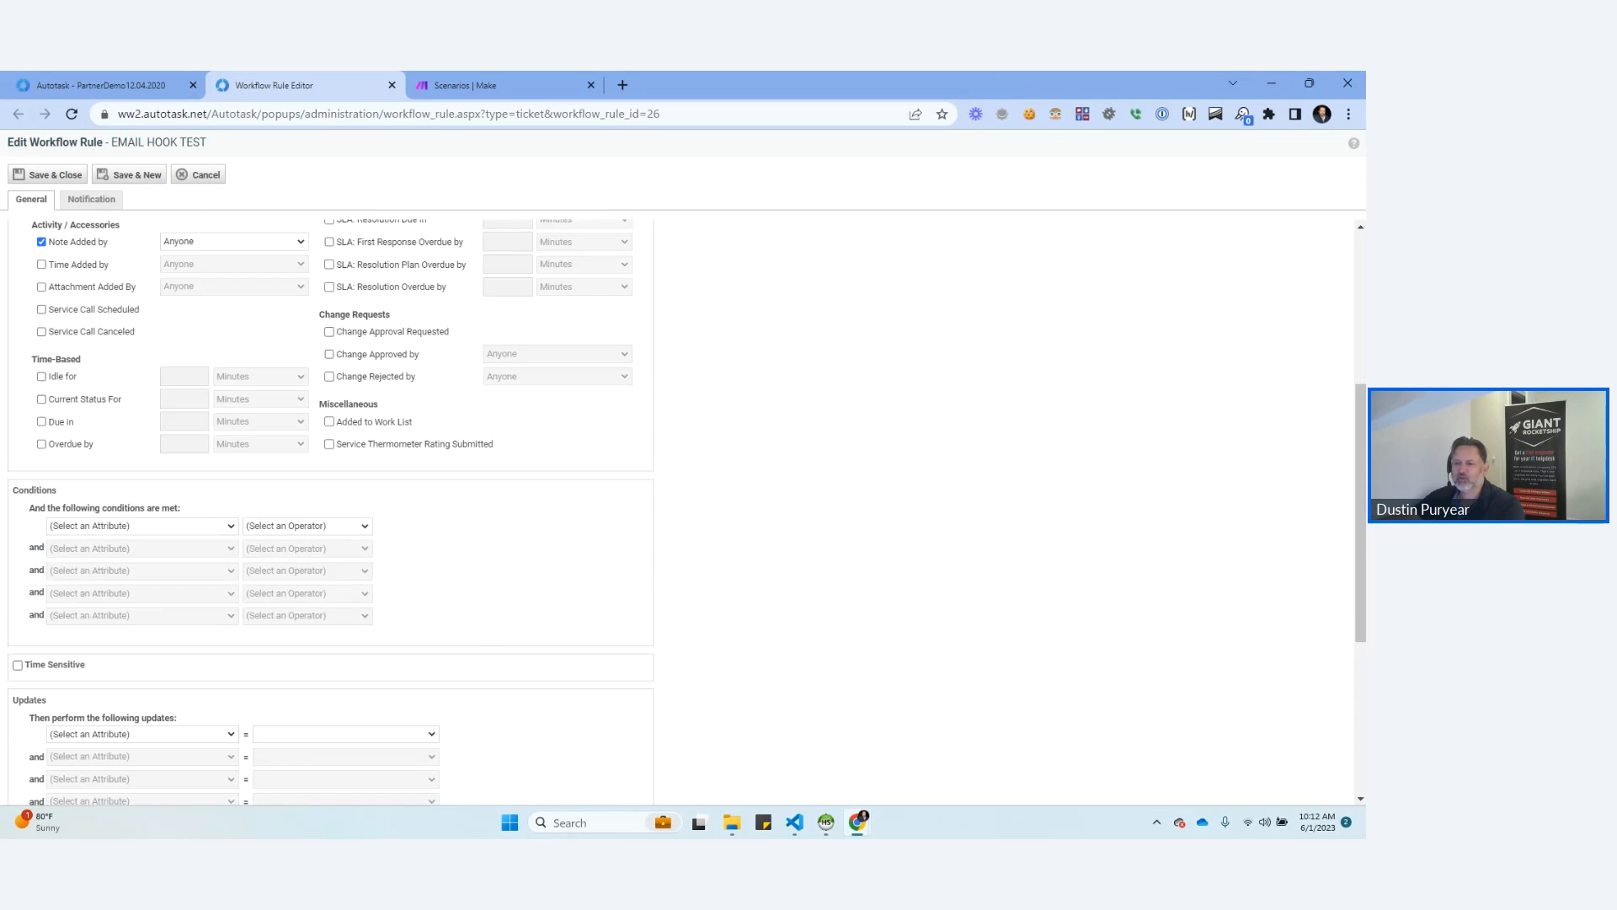
pyautogui.scroll(4, 673, 514)
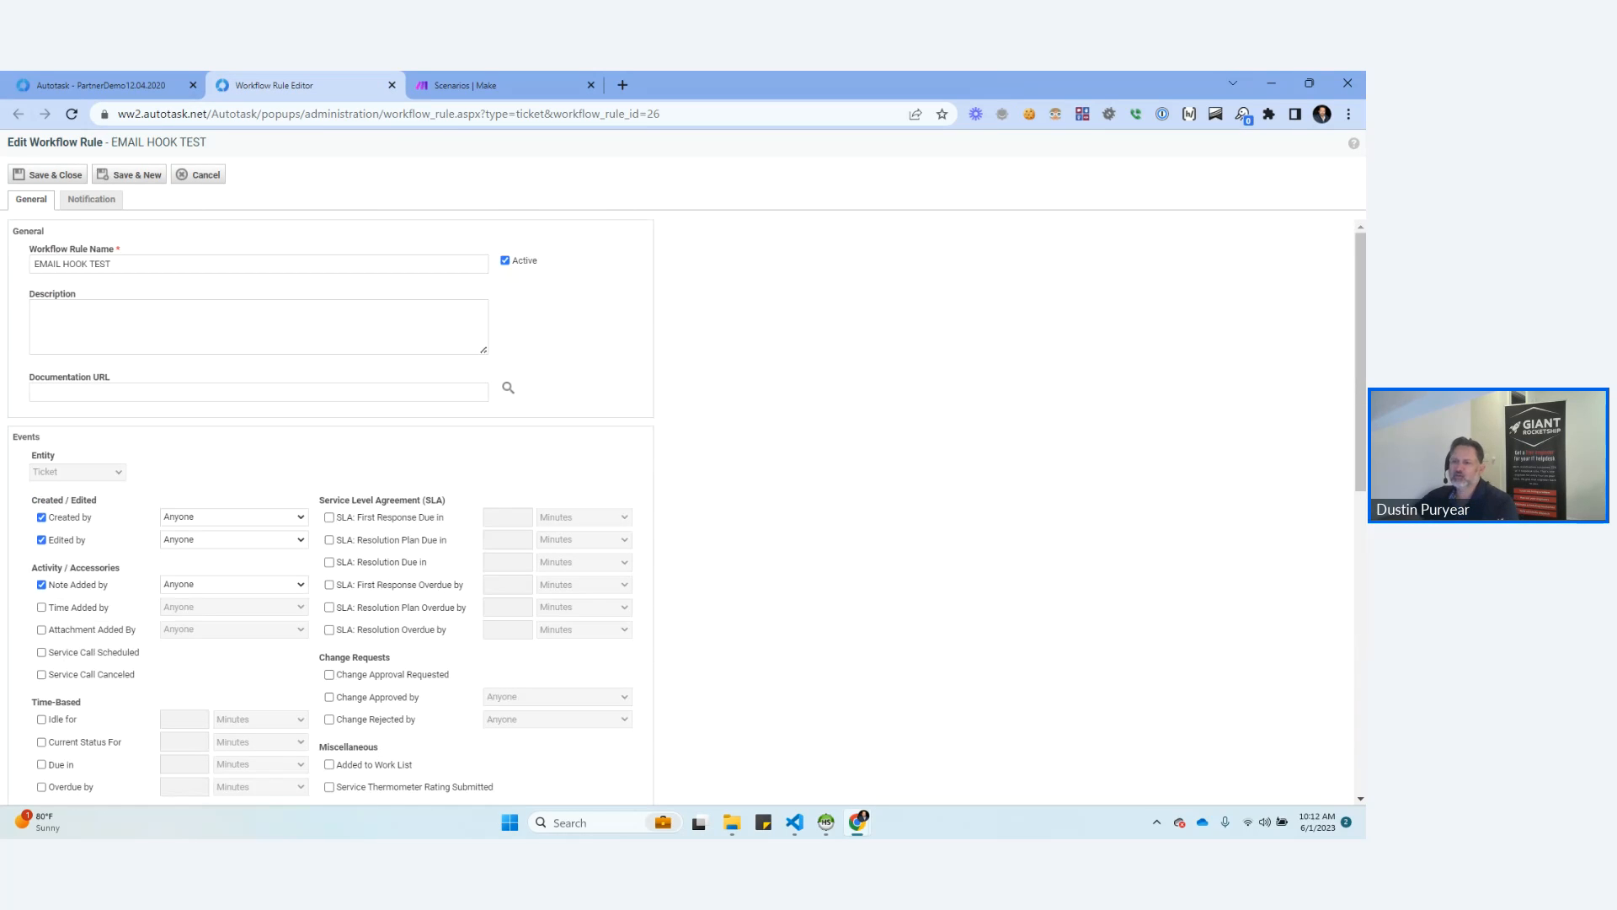
pyautogui.scroll(-5, 1286, 553)
pyautogui.scroll(-1, 674, 513)
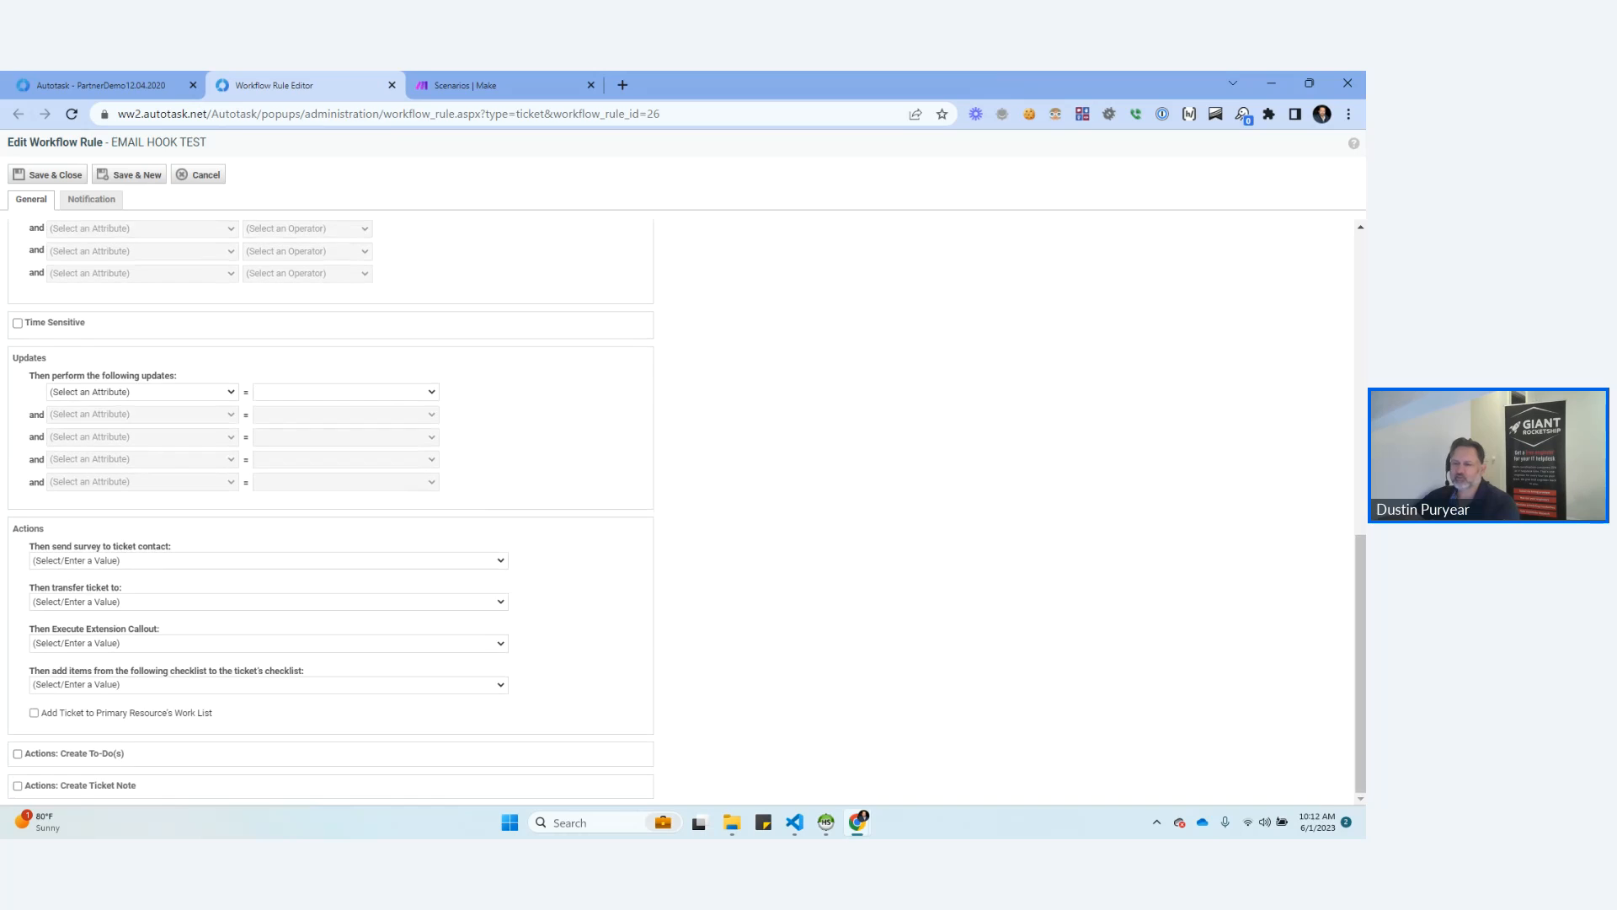
pyautogui.scroll(5, 674, 514)
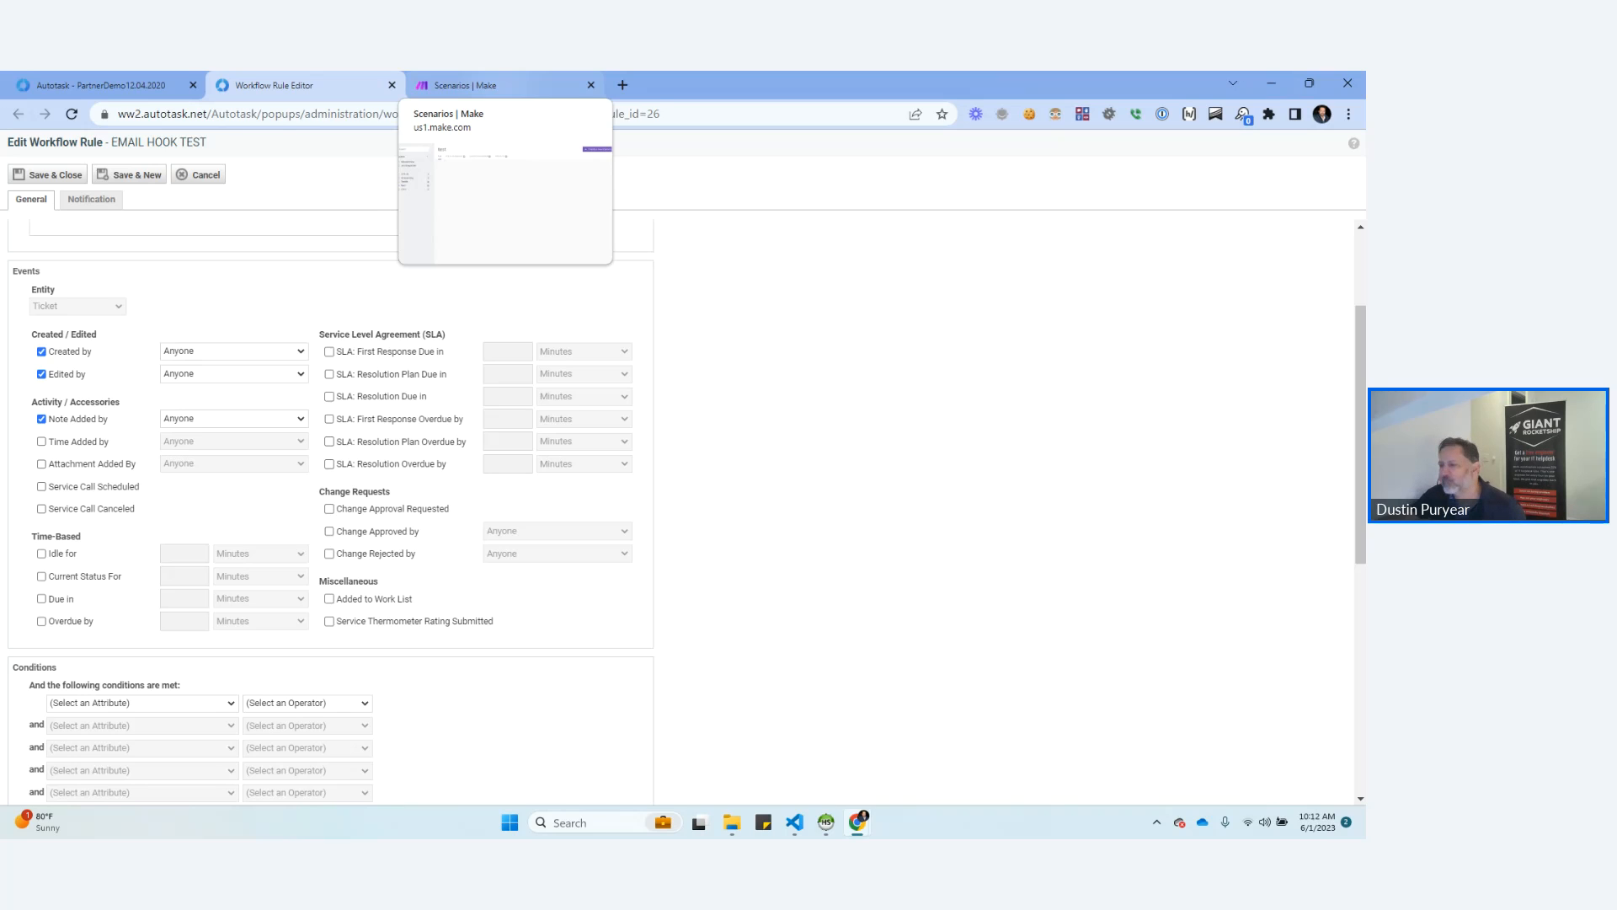
# Switch to Make, create a new scenario in the test folder with a Webhooks Custom mailhook trigger, and generate its mailhook.
pyautogui.click(472, 85)
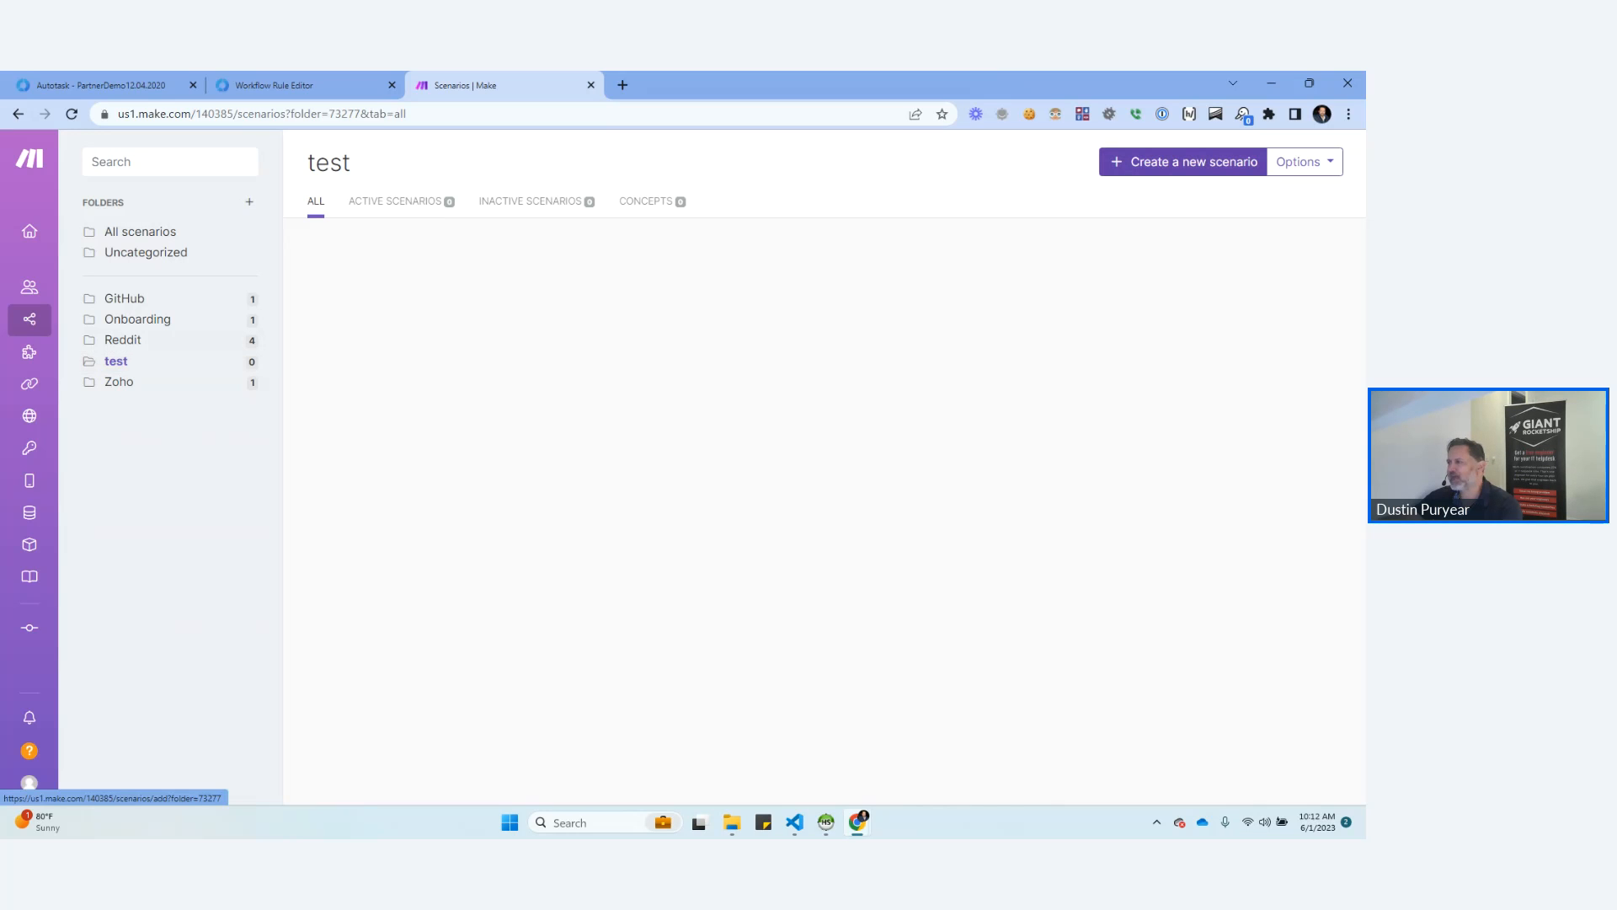
pyautogui.click(1183, 162)
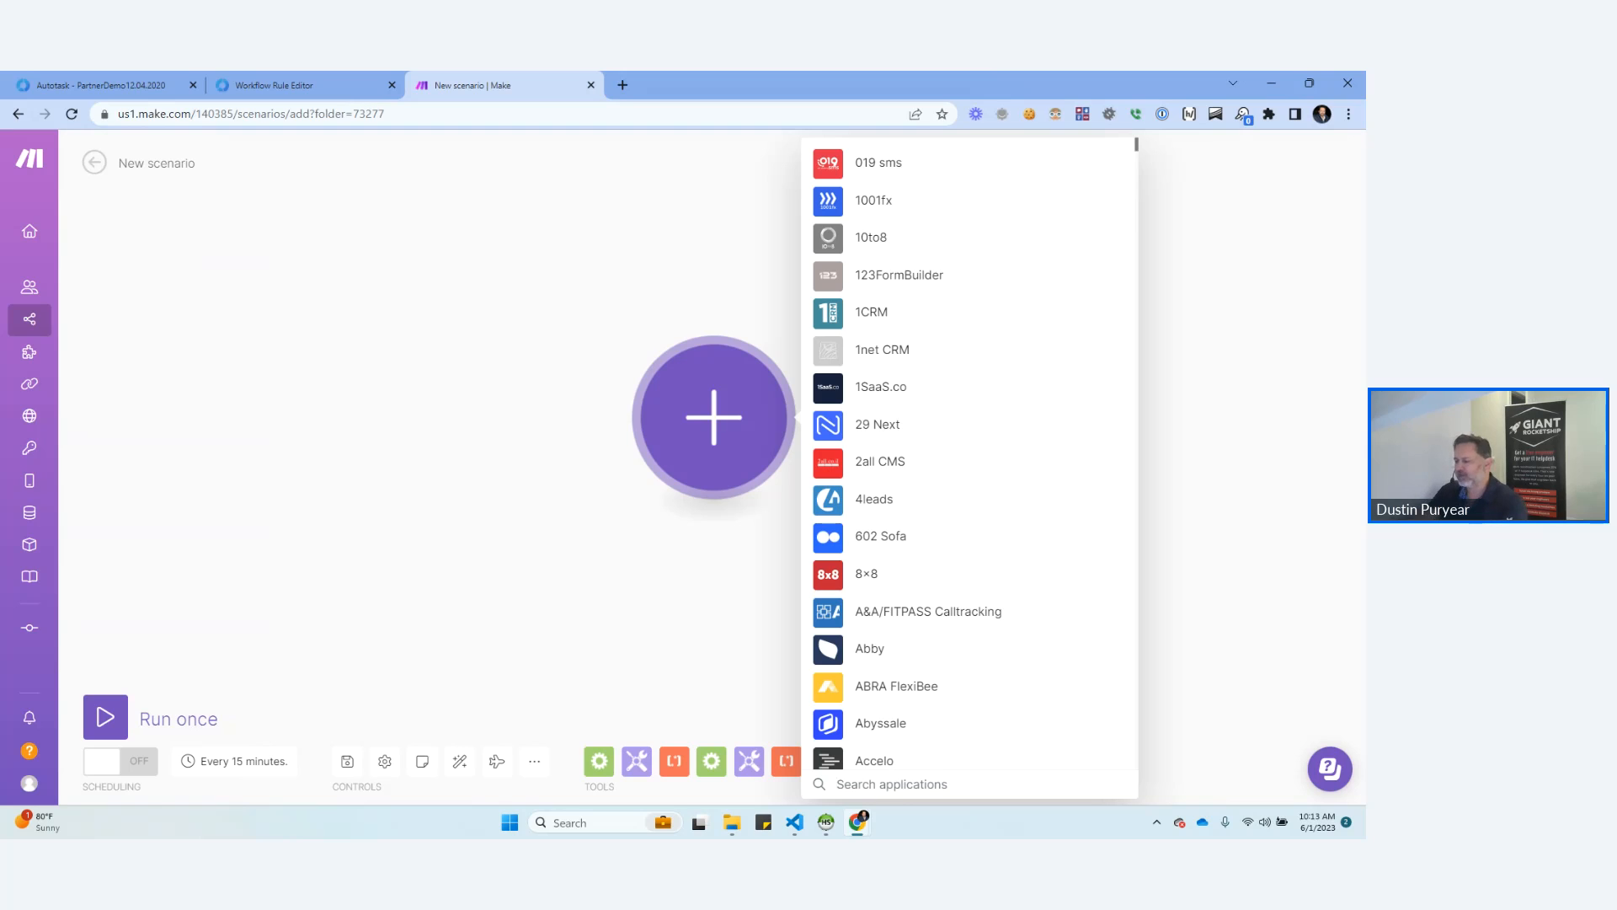
pyautogui.write('HOOK')
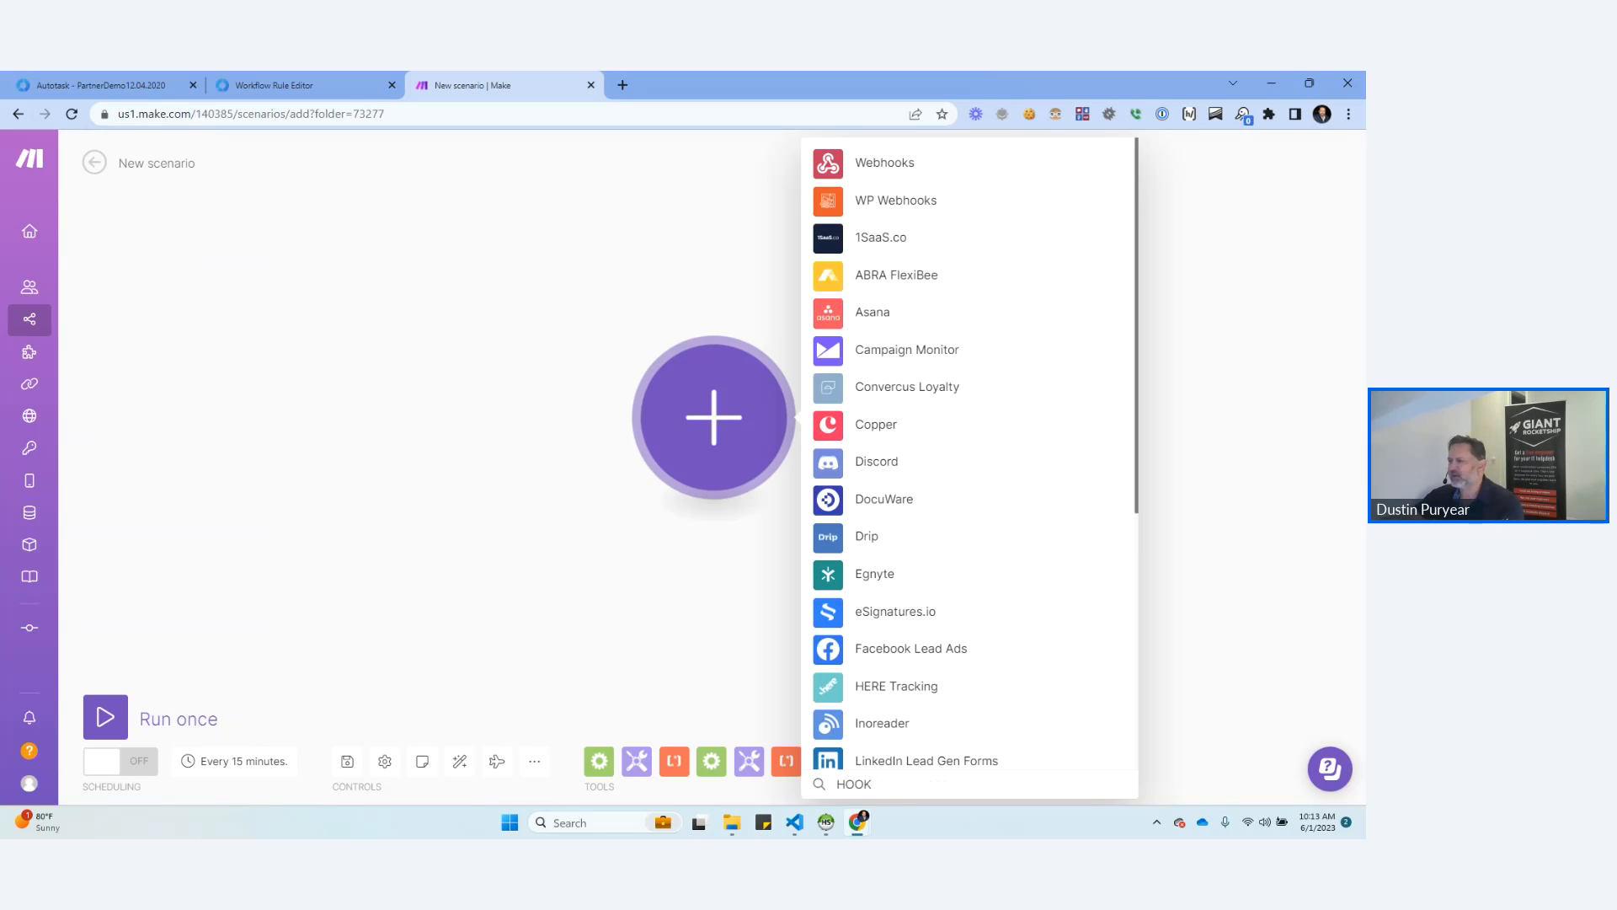
pyautogui.click(842, 162)
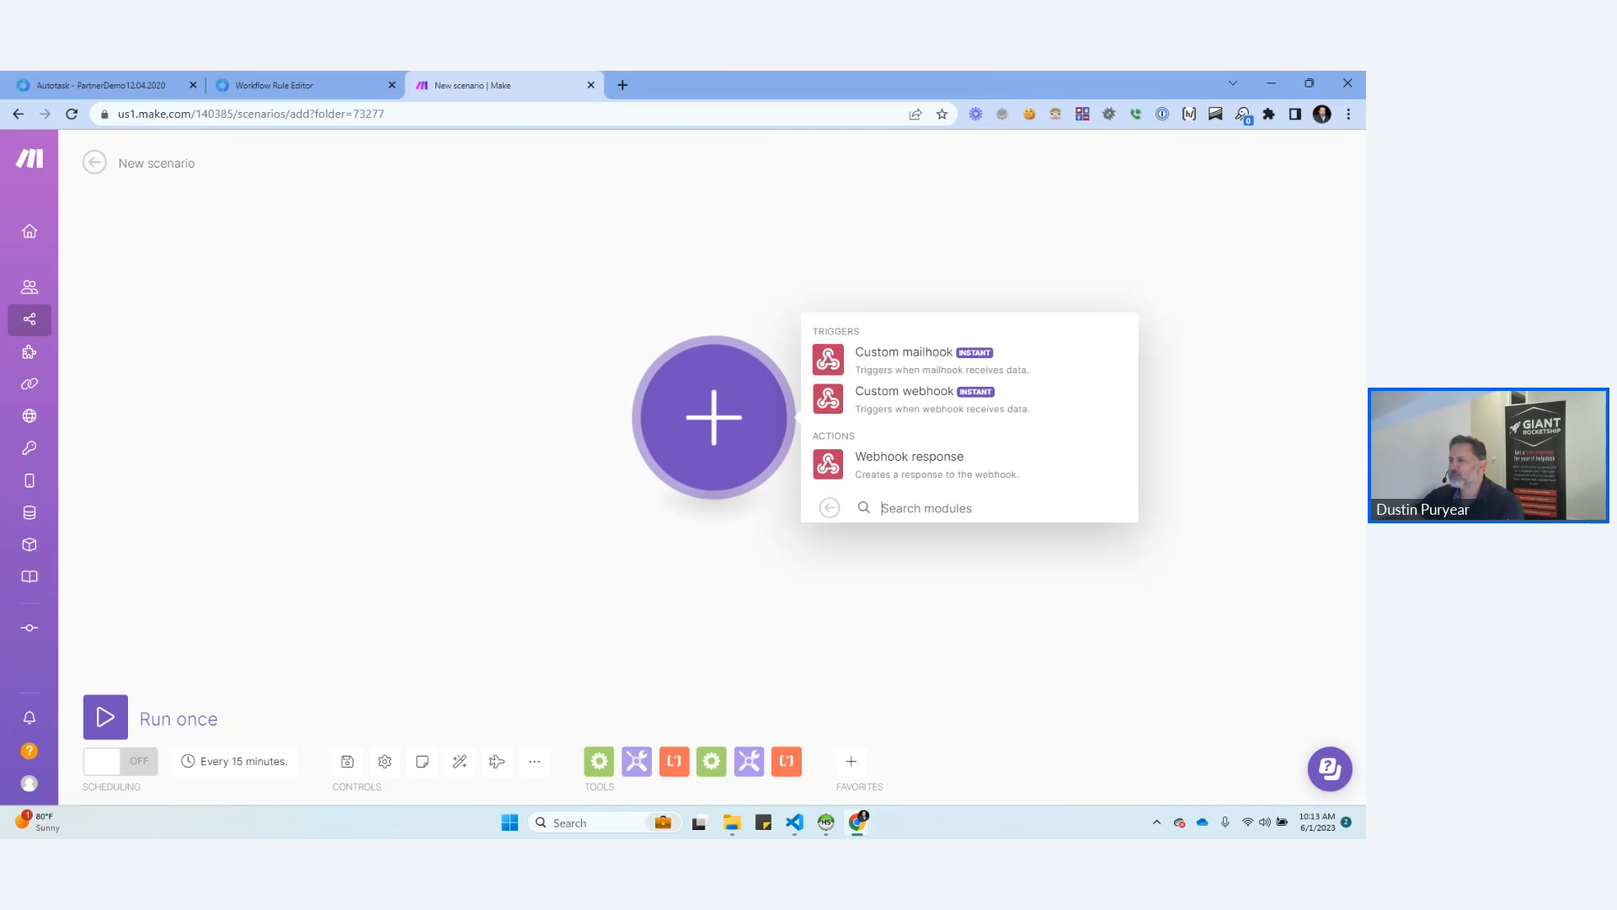
pyautogui.click(904, 359)
pyautogui.click(846, 400)
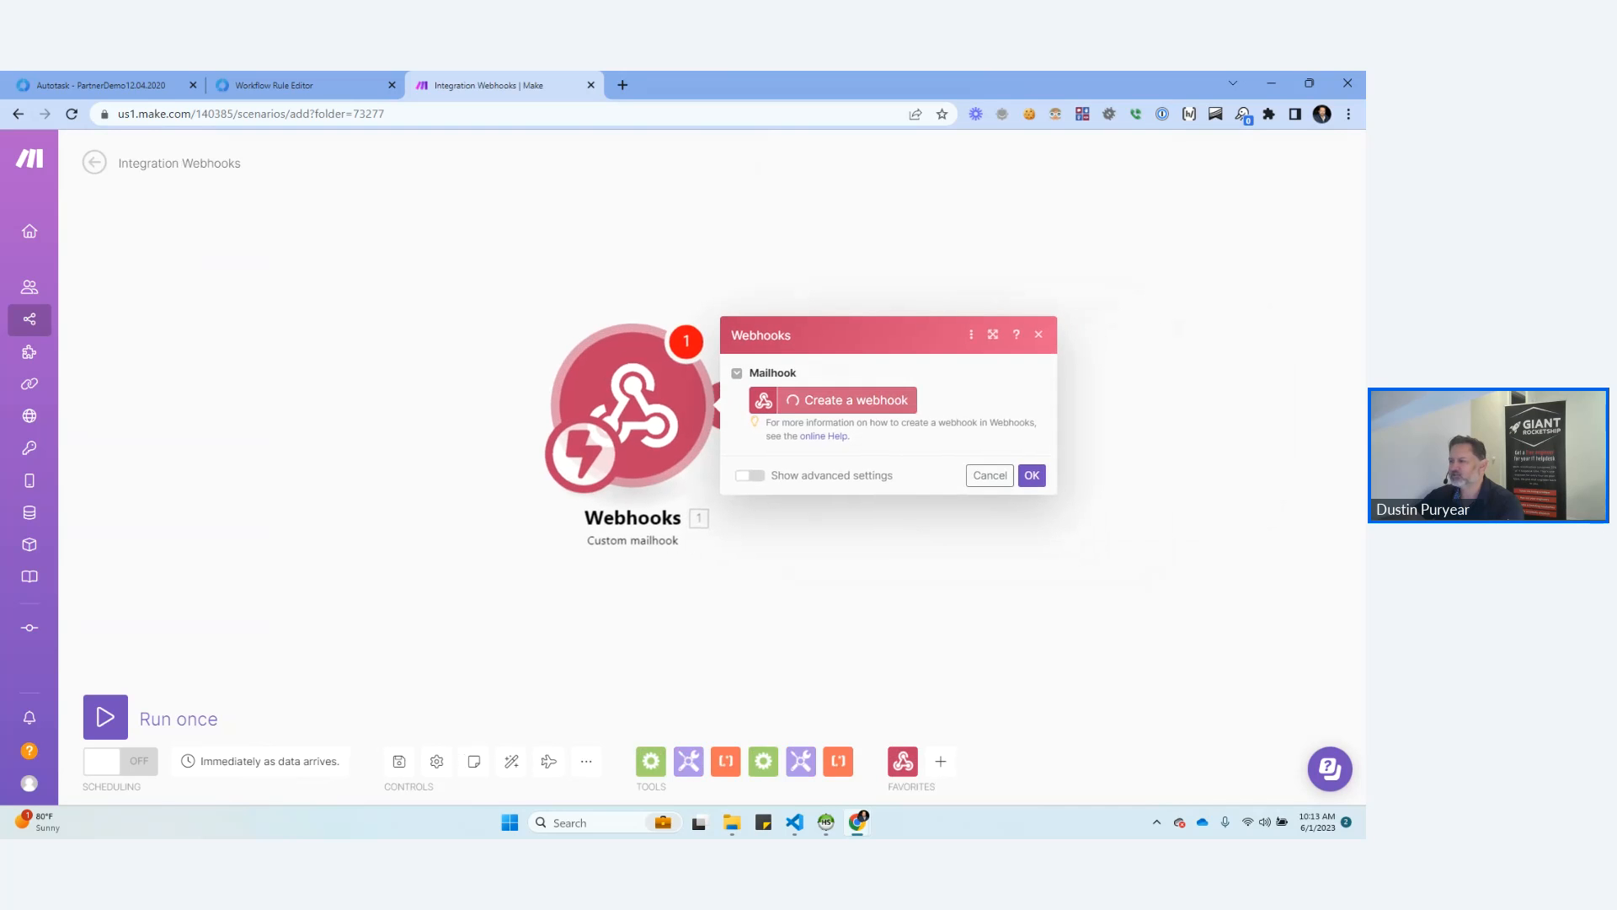
pyautogui.click(1224, 469)
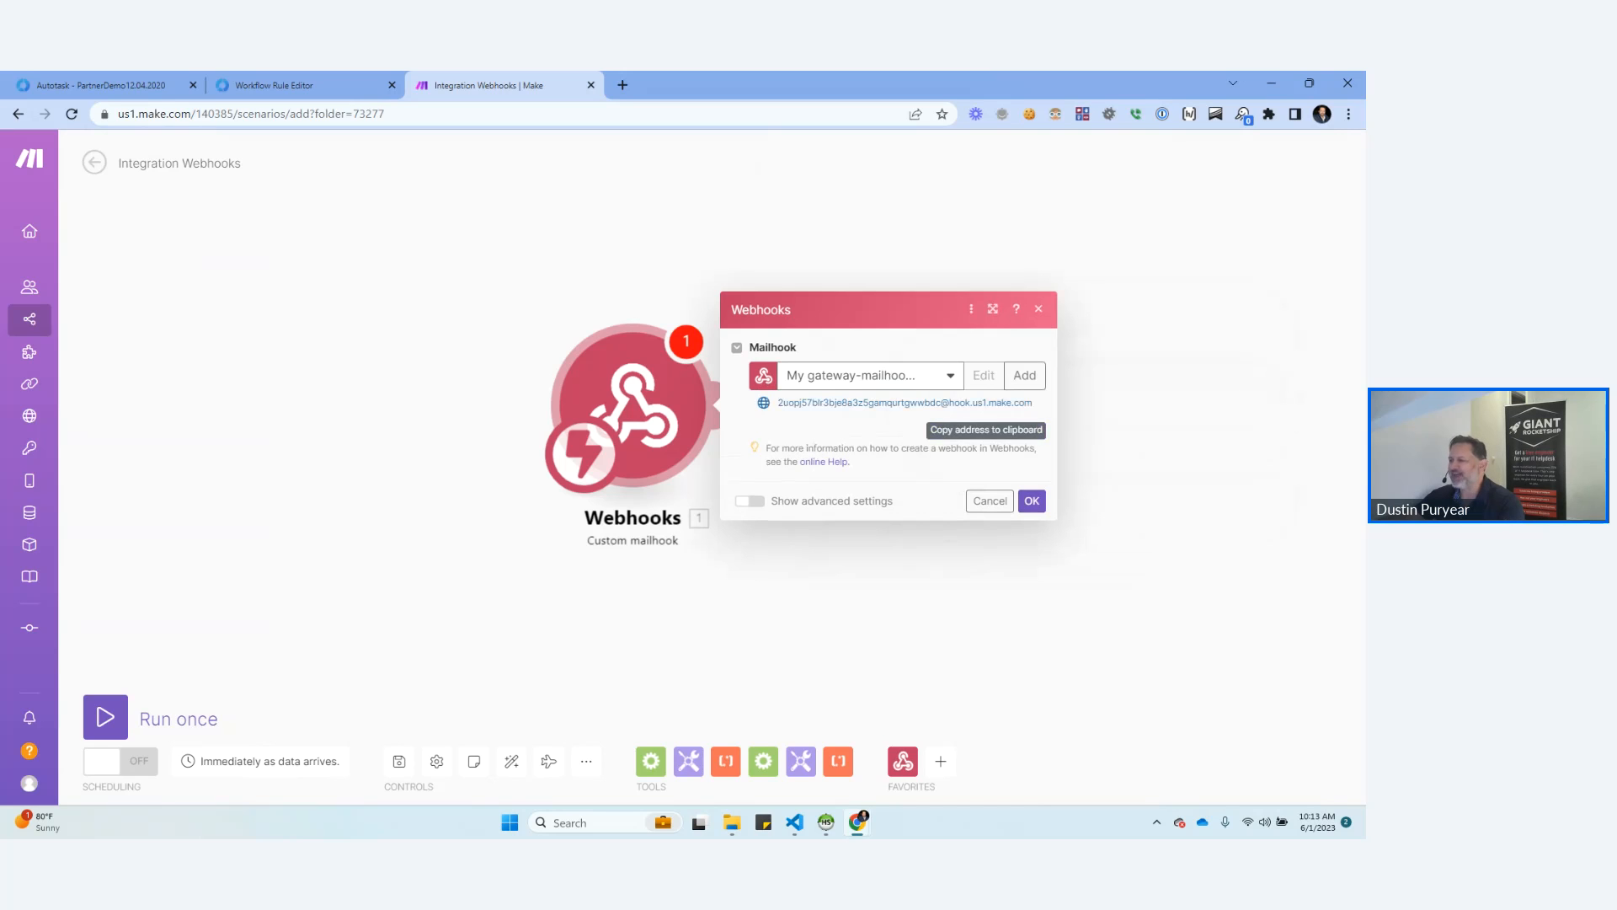
# Copy the mailhook address and, back in the Autotask workflow rule's notification settings, replace the Other Email(s) entry with it.
pyautogui.click(985, 429)
pyautogui.click(268, 86)
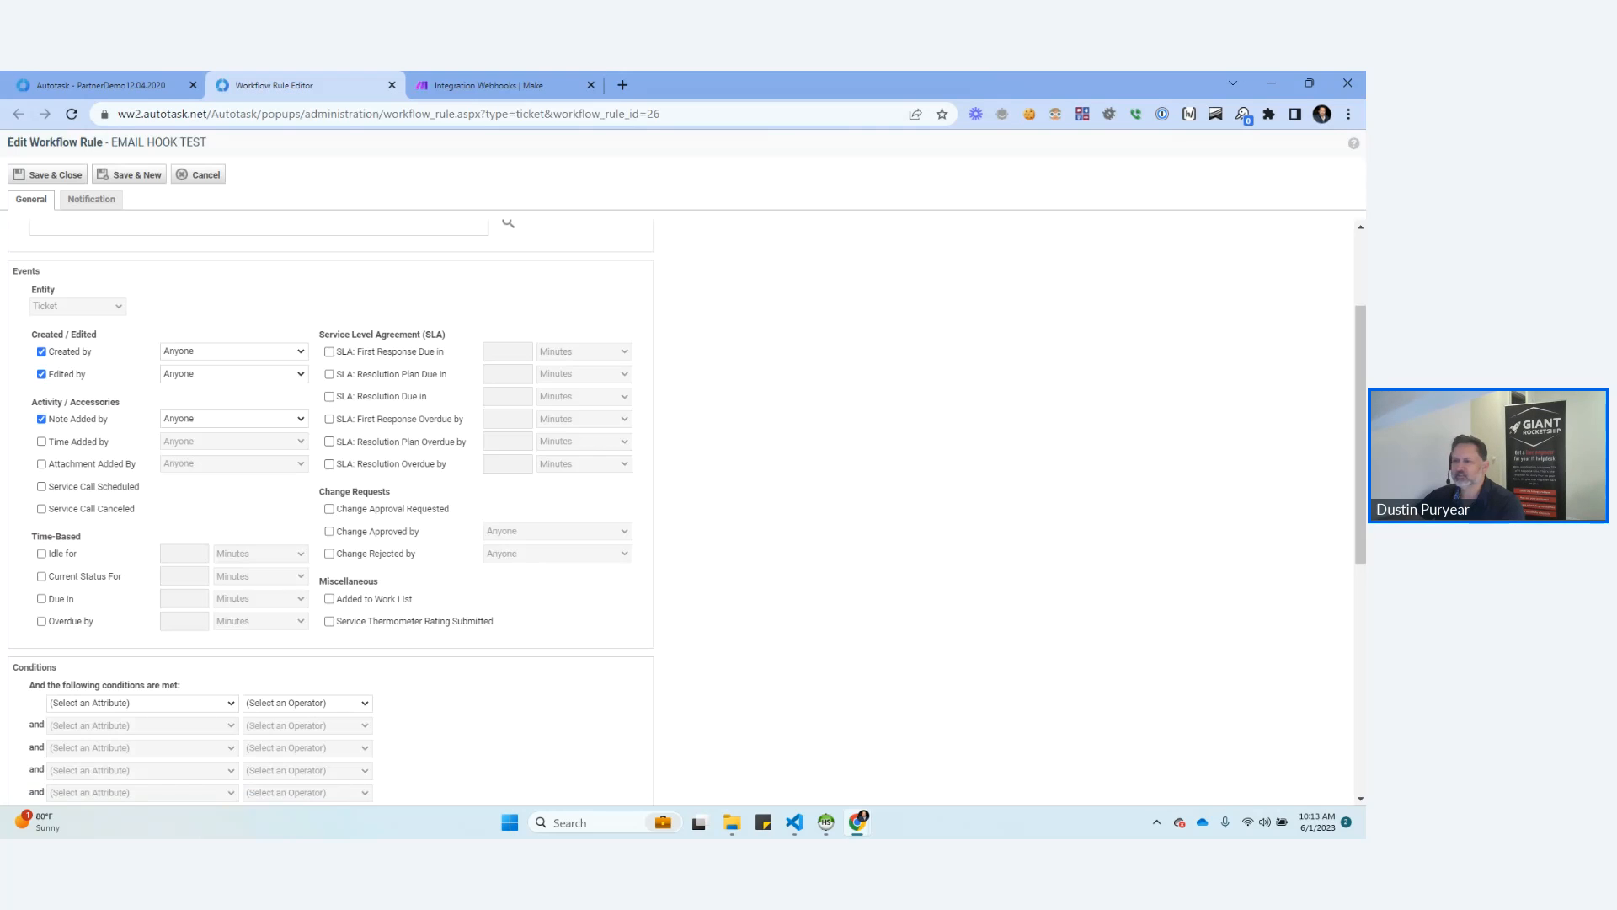
pyautogui.press('F5')
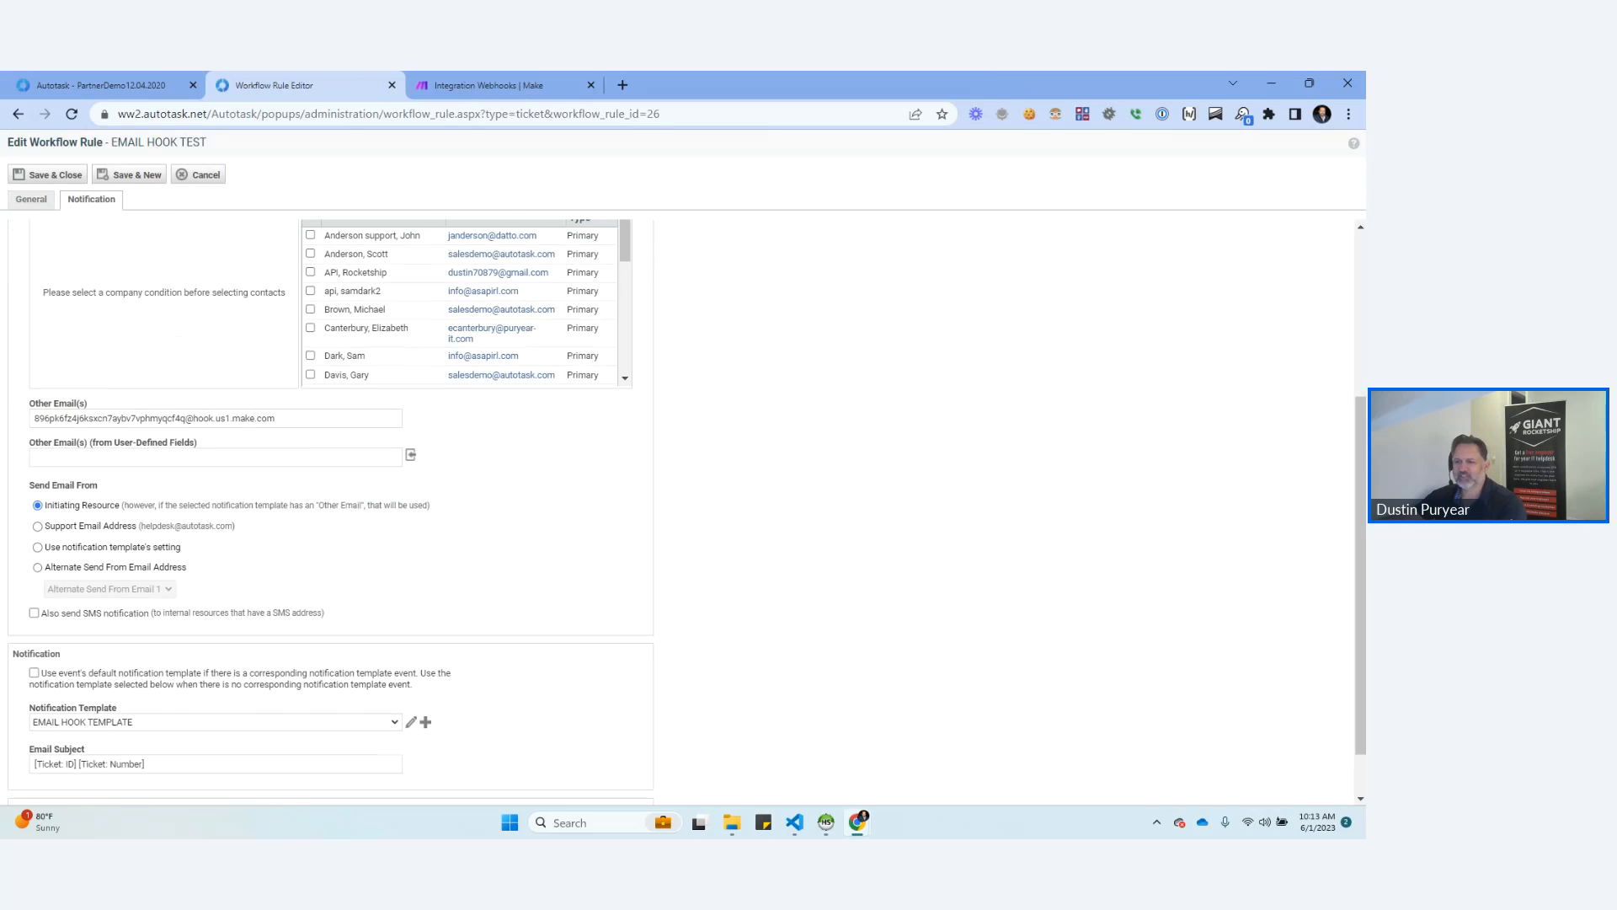
pyautogui.scroll(-1, 216, 505)
pyautogui.tripleClick(168, 387)
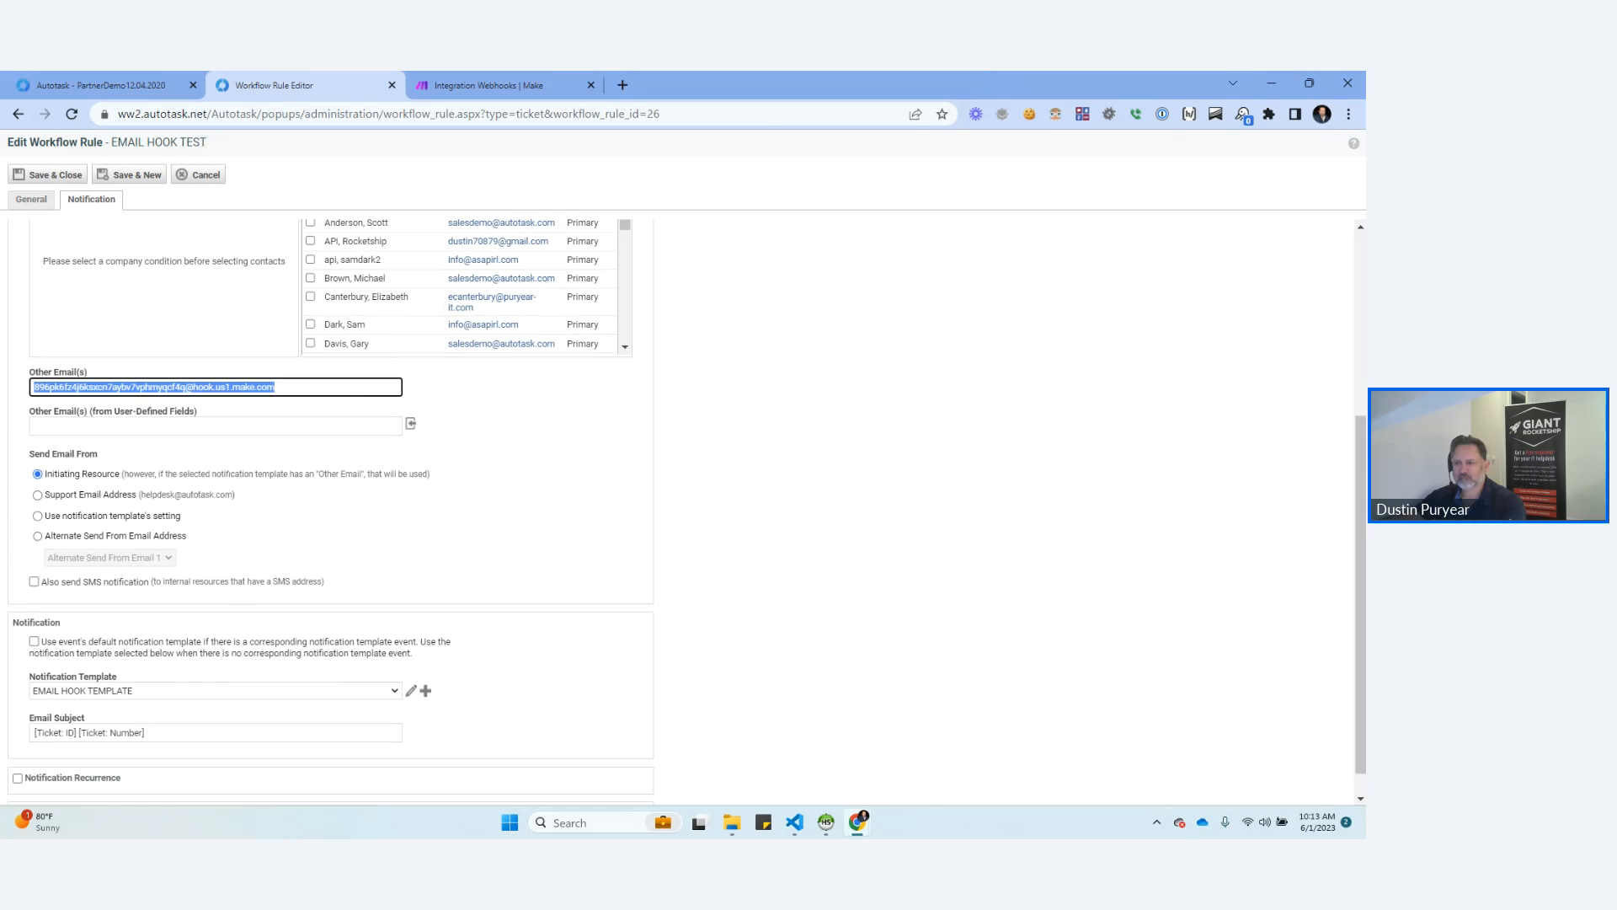
pyautogui.hotkey('ctrl', 'v')
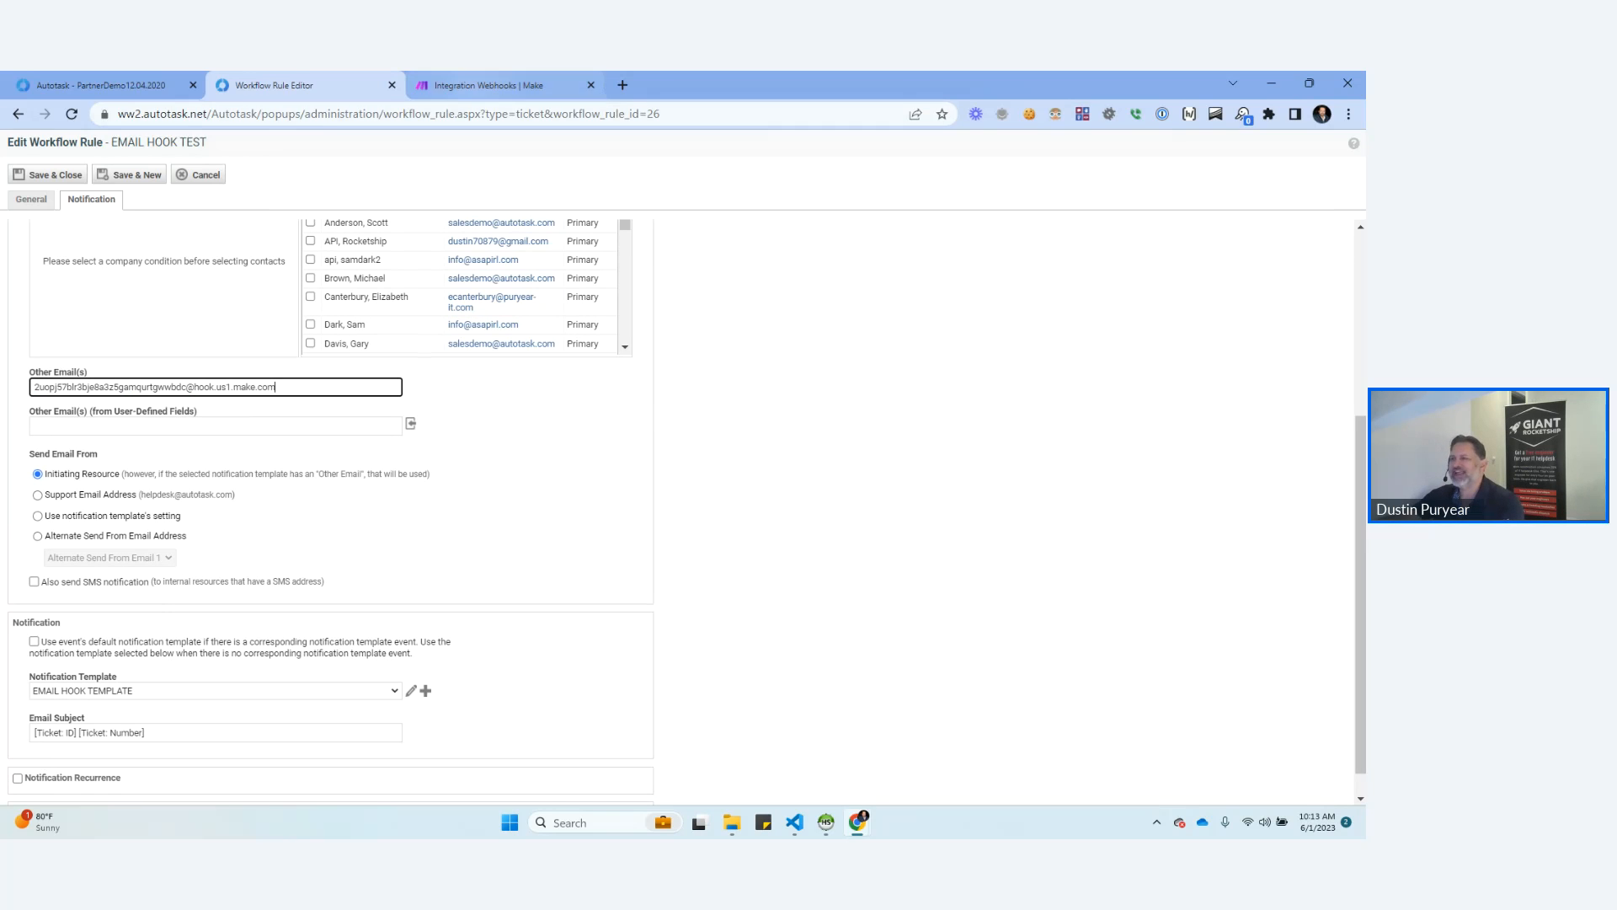
# Recheck the mailhook module in Make, and return to the EMAIL HOOK TEST workflow rule to save and close it.
pyautogui.click(505, 85)
pyautogui.scroll(-5, 534, 451)
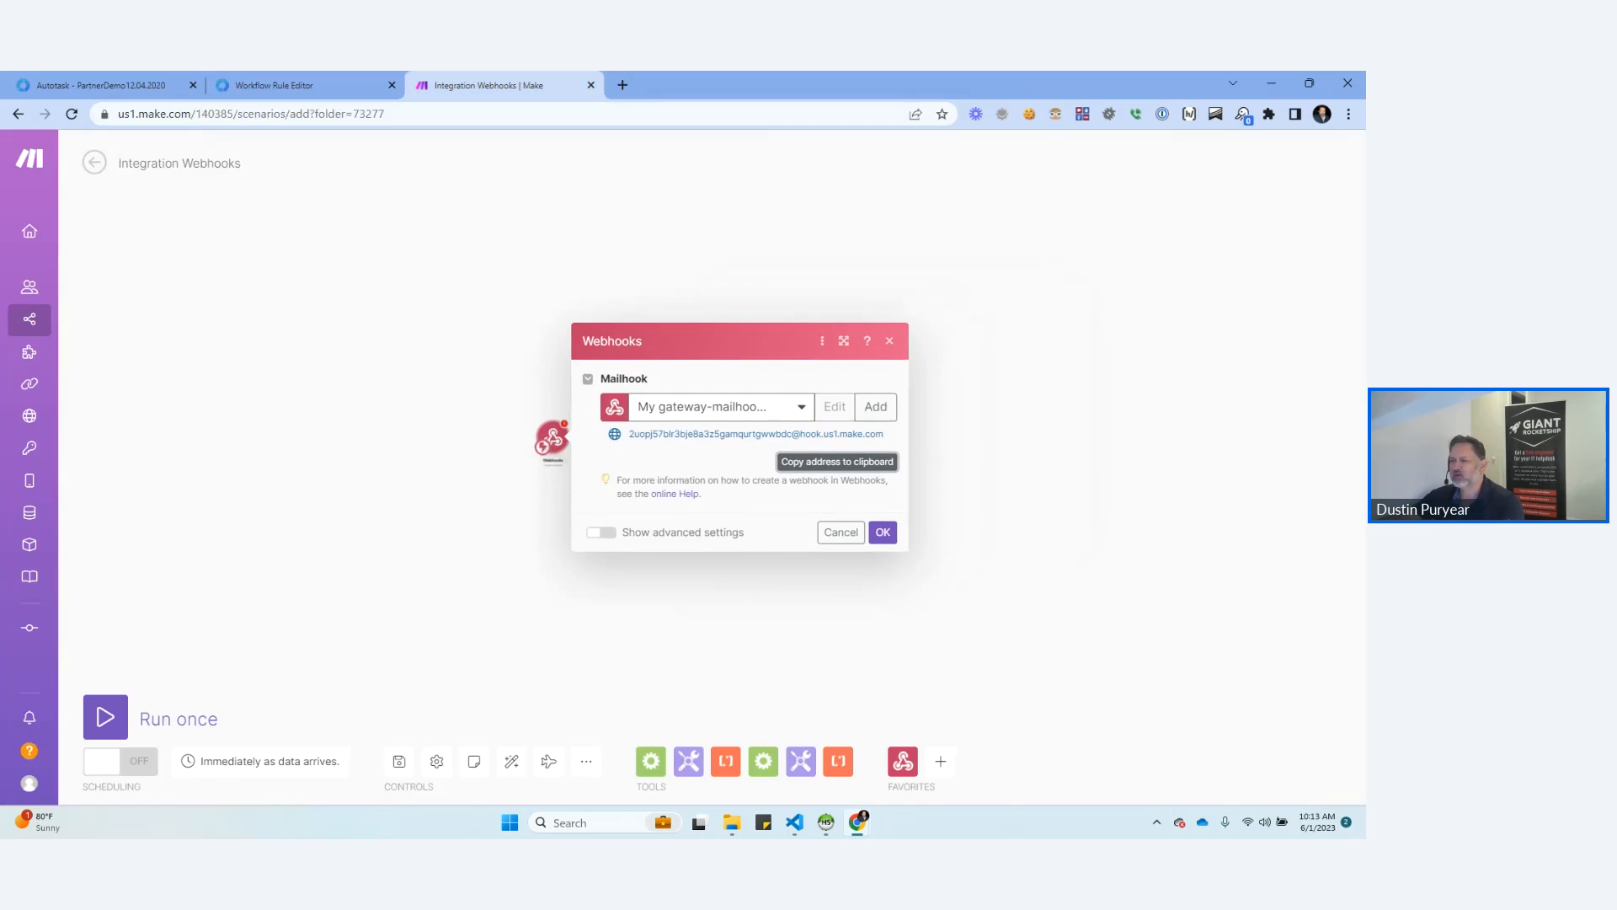
pyautogui.scroll(4, 497, 455)
pyautogui.click(303, 85)
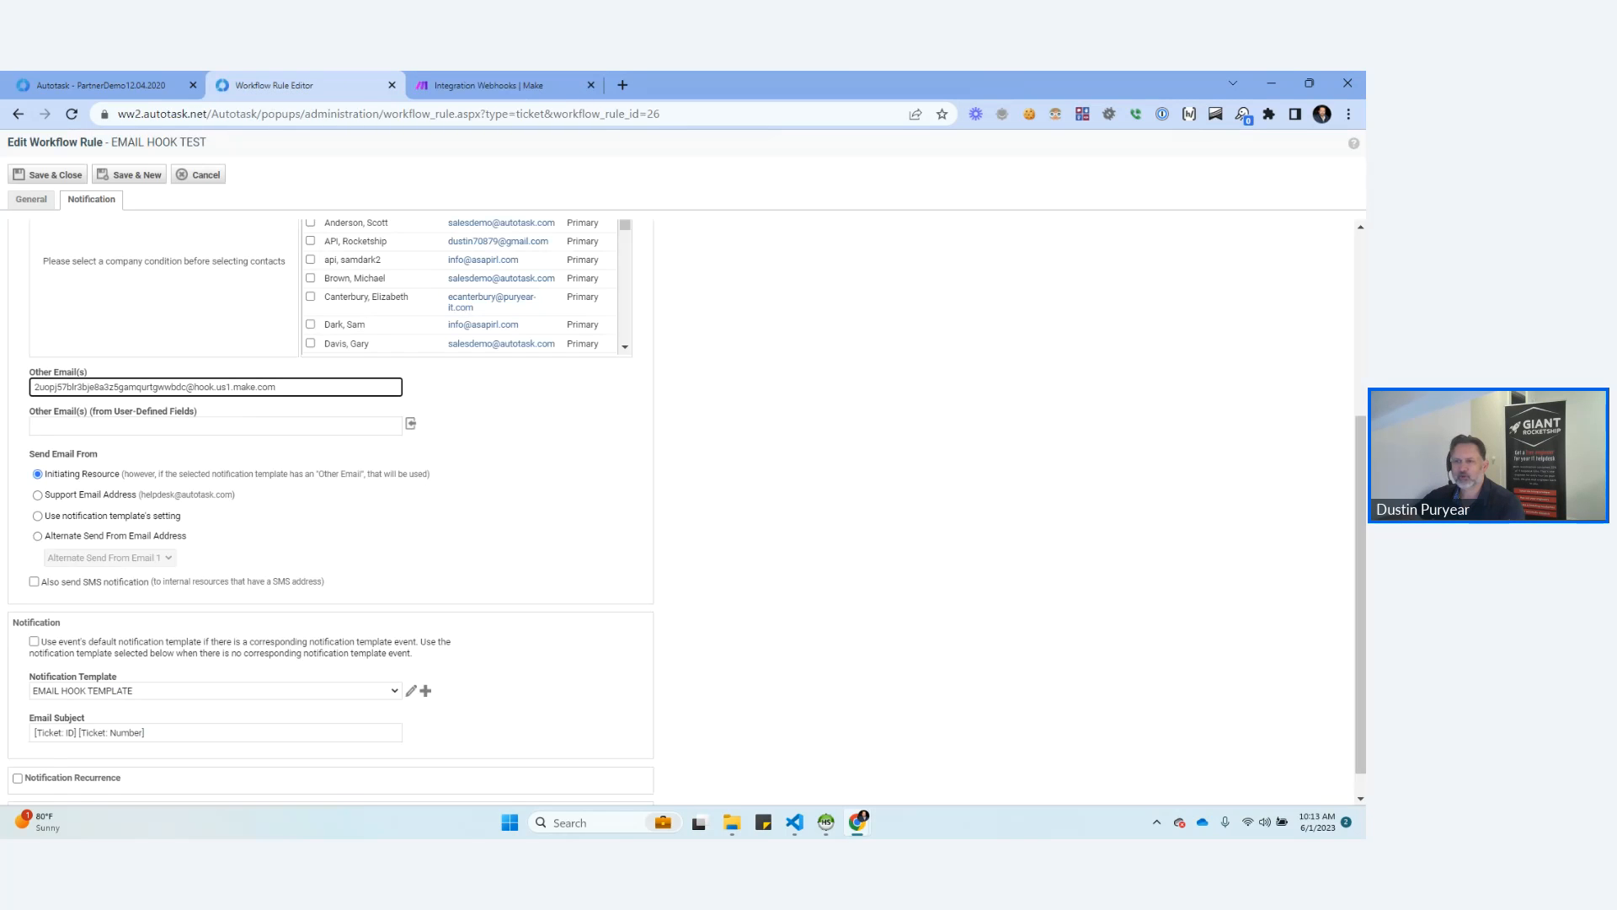
pyautogui.click(48, 175)
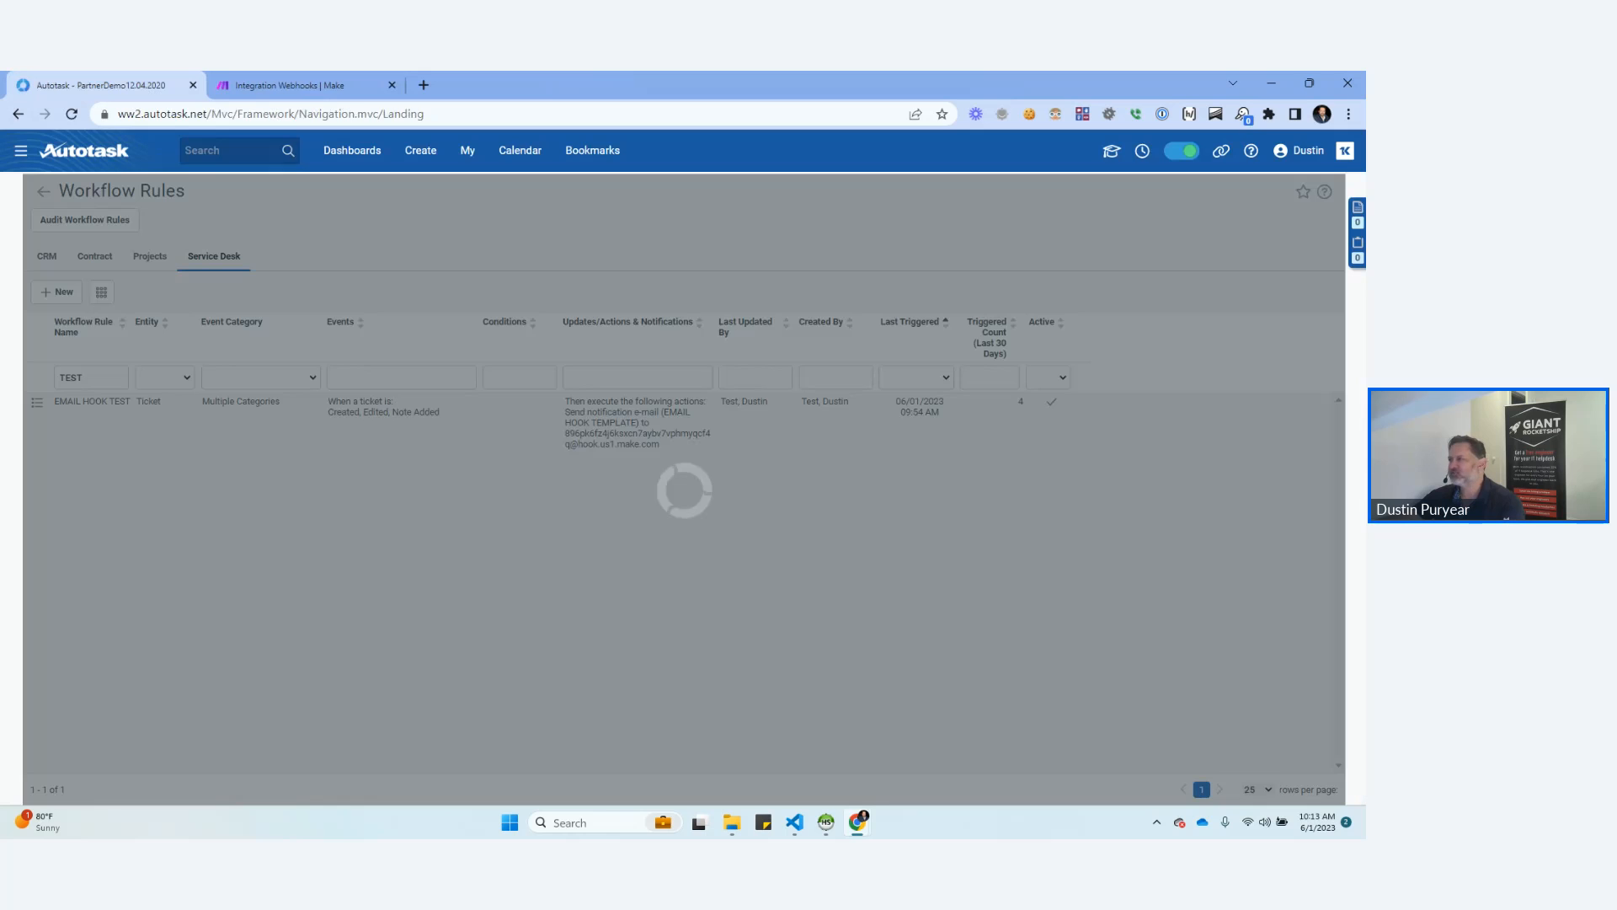
# Open the recent ticket T20230103.0022 and save a note reading TEST in its activity.
pyautogui.moveTo(1142, 151)
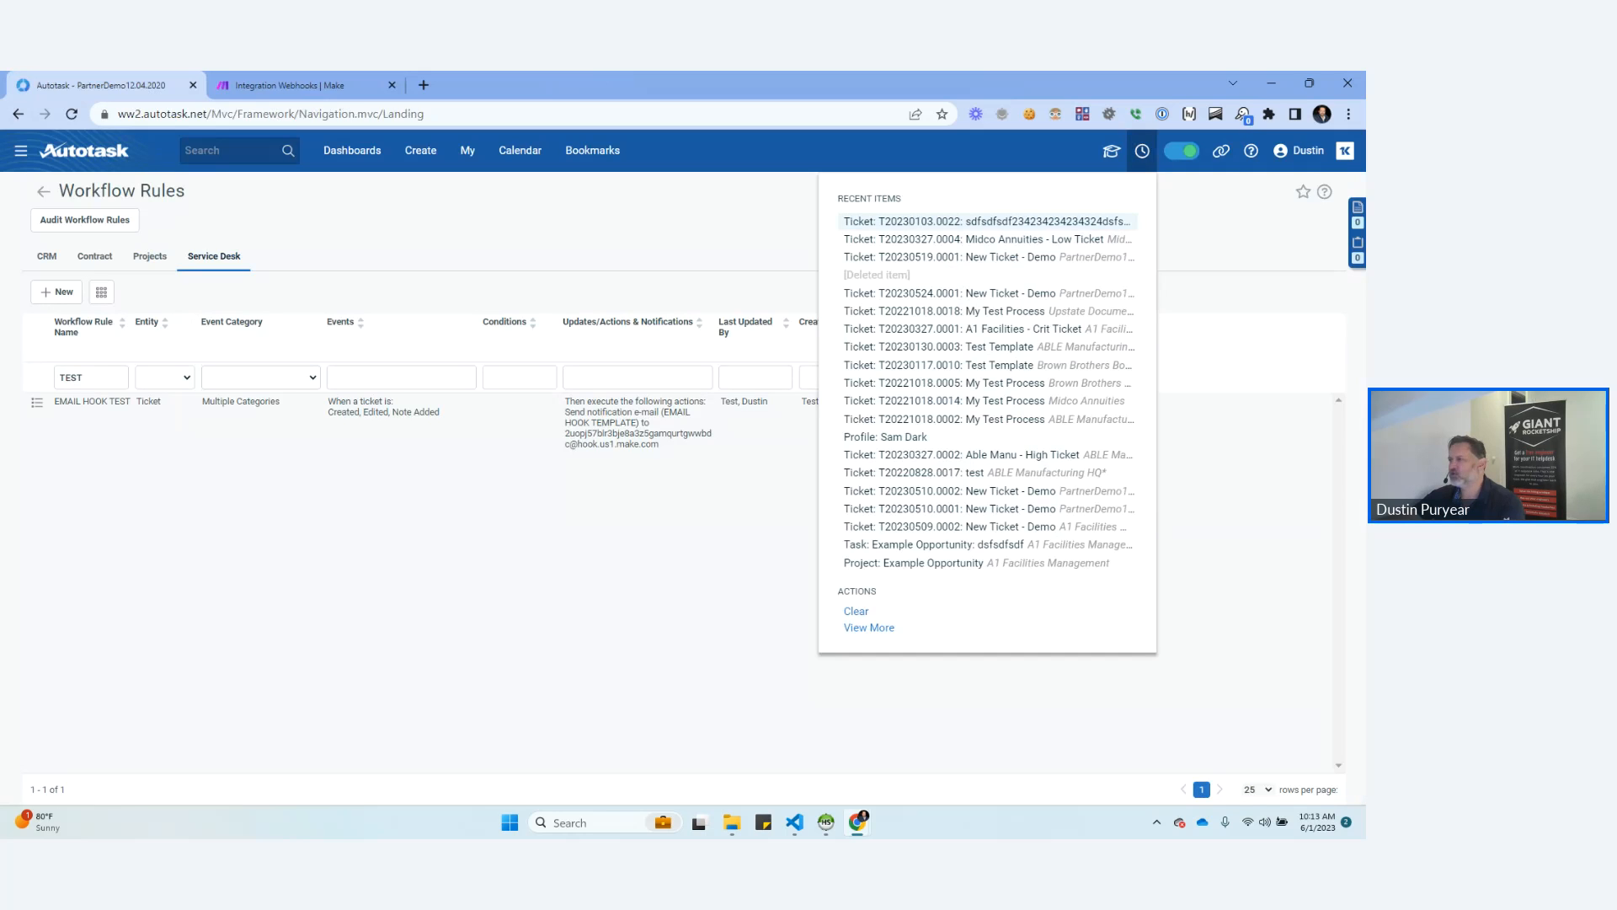
pyautogui.click(985, 221)
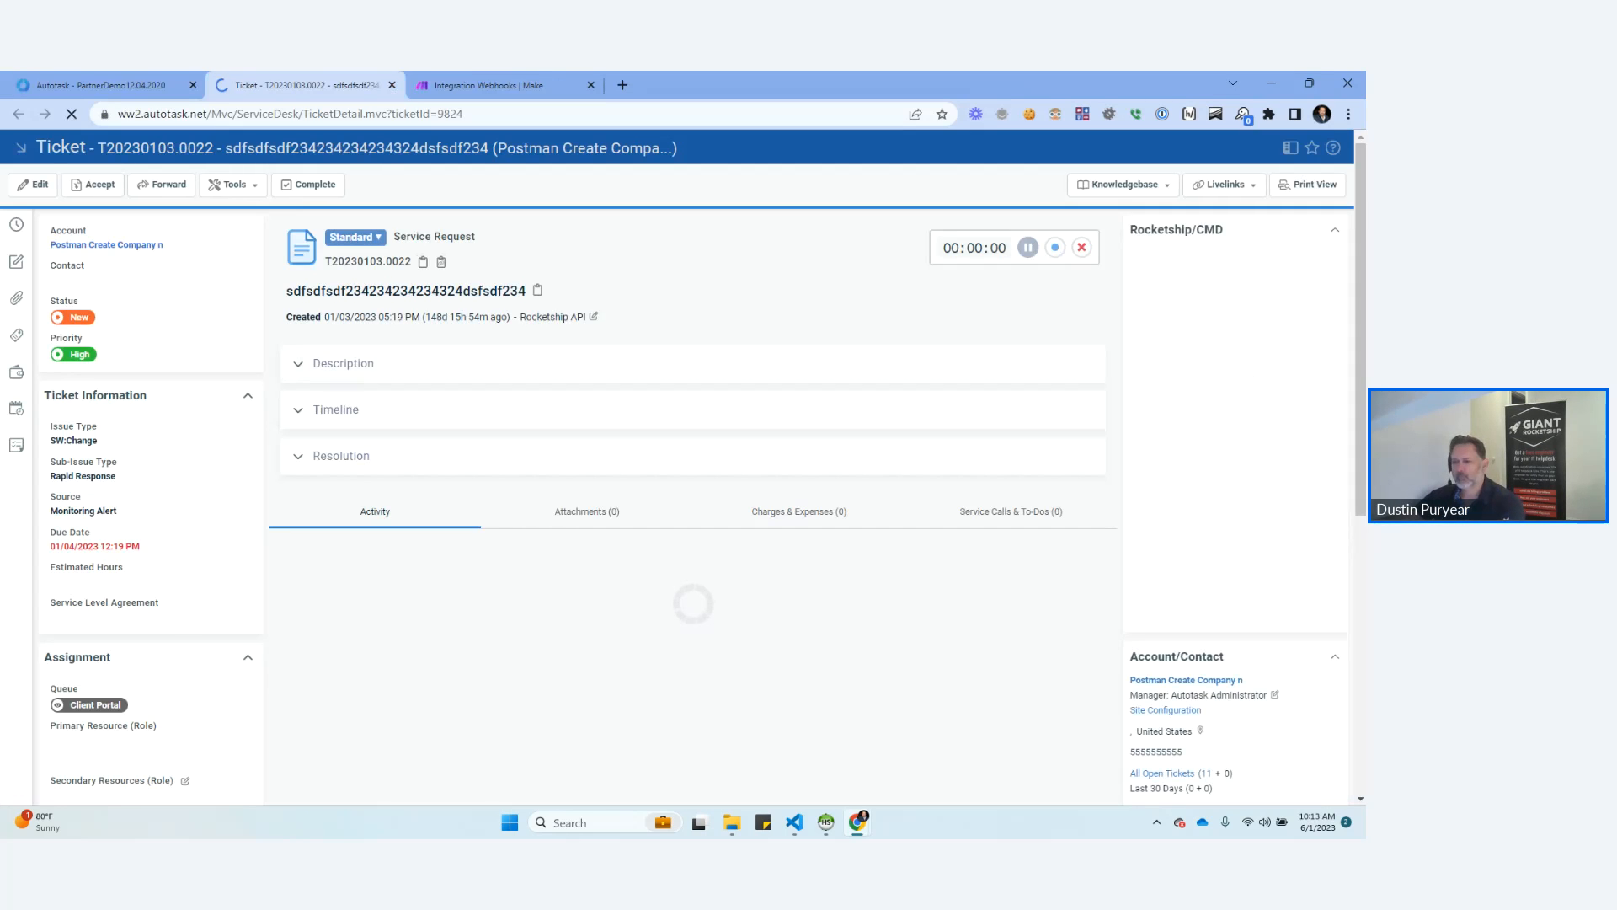
pyautogui.scroll(-1, 692, 506)
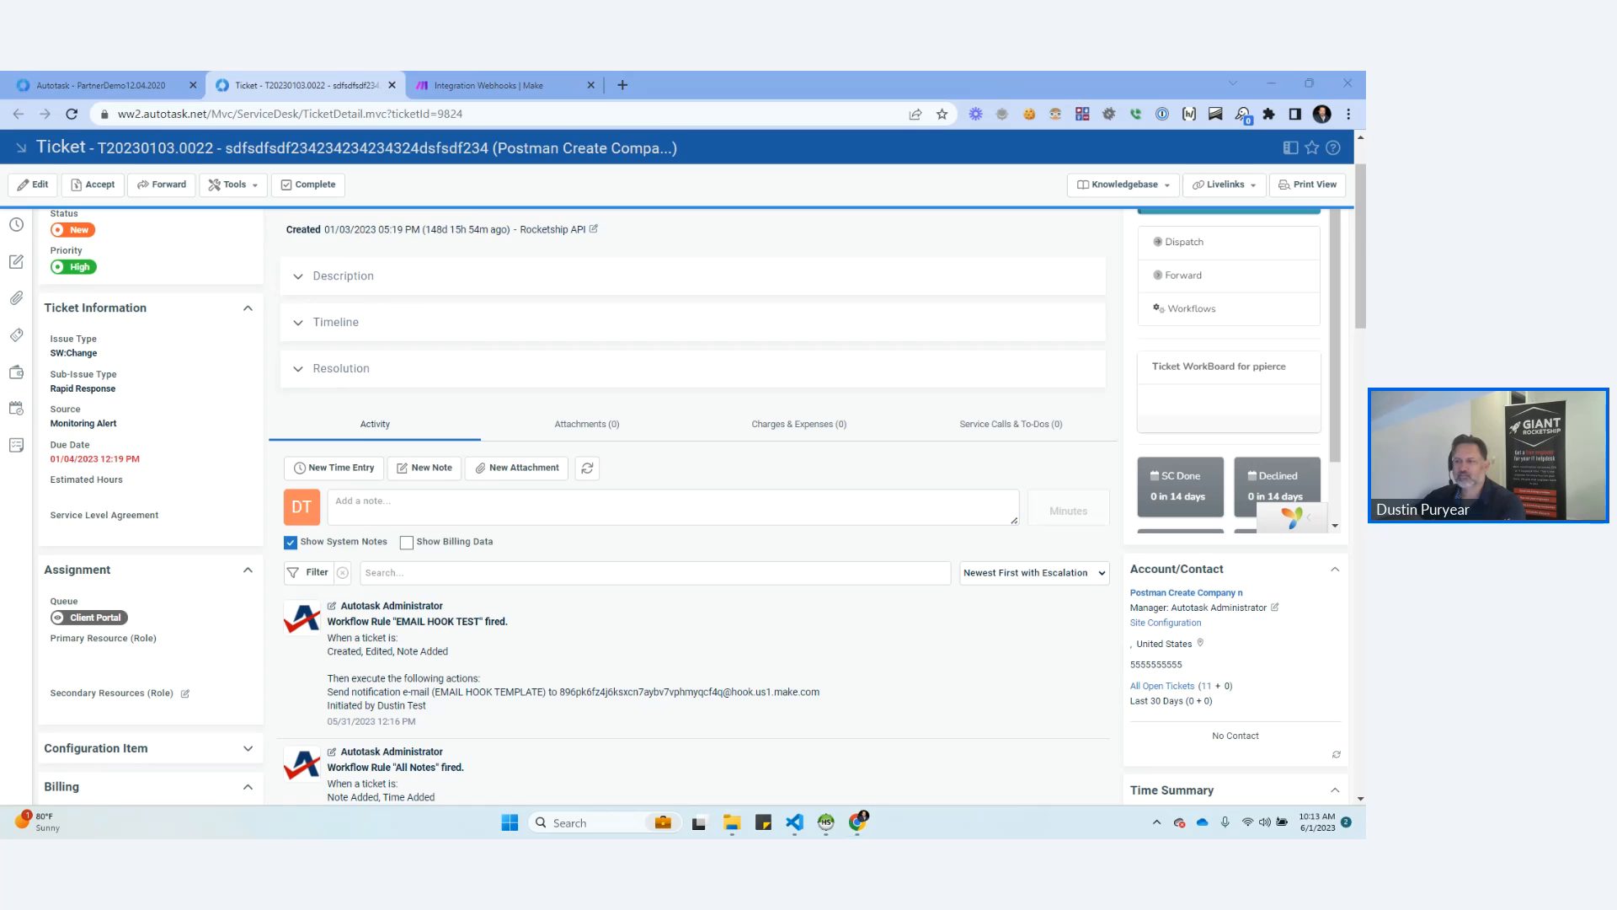
pyautogui.write('TEST')
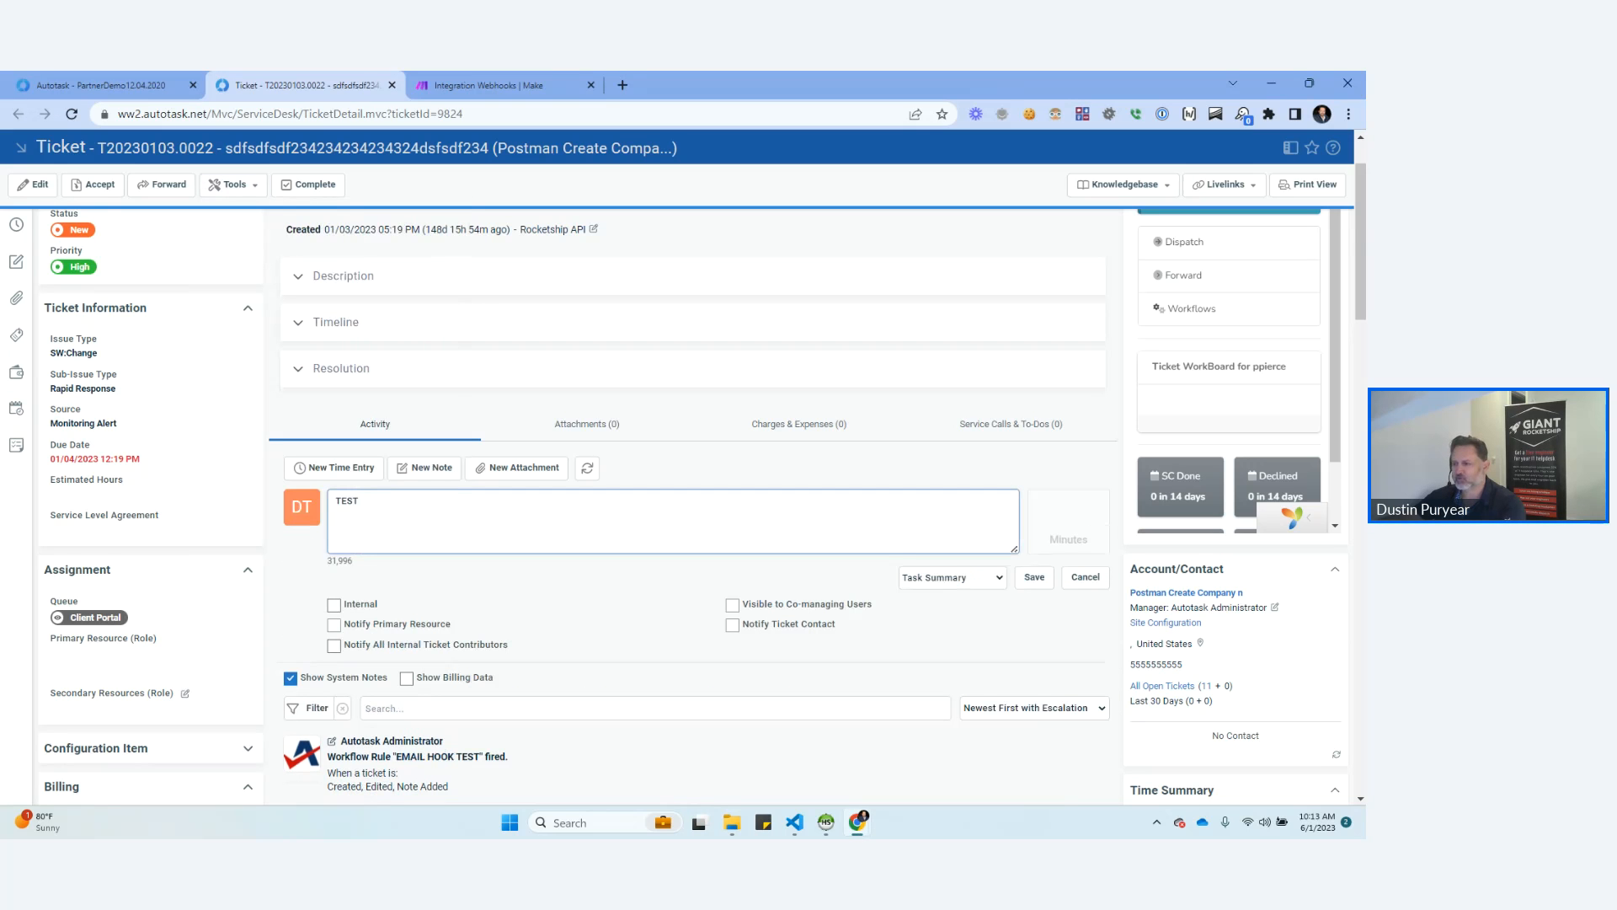
pyautogui.click(1034, 577)
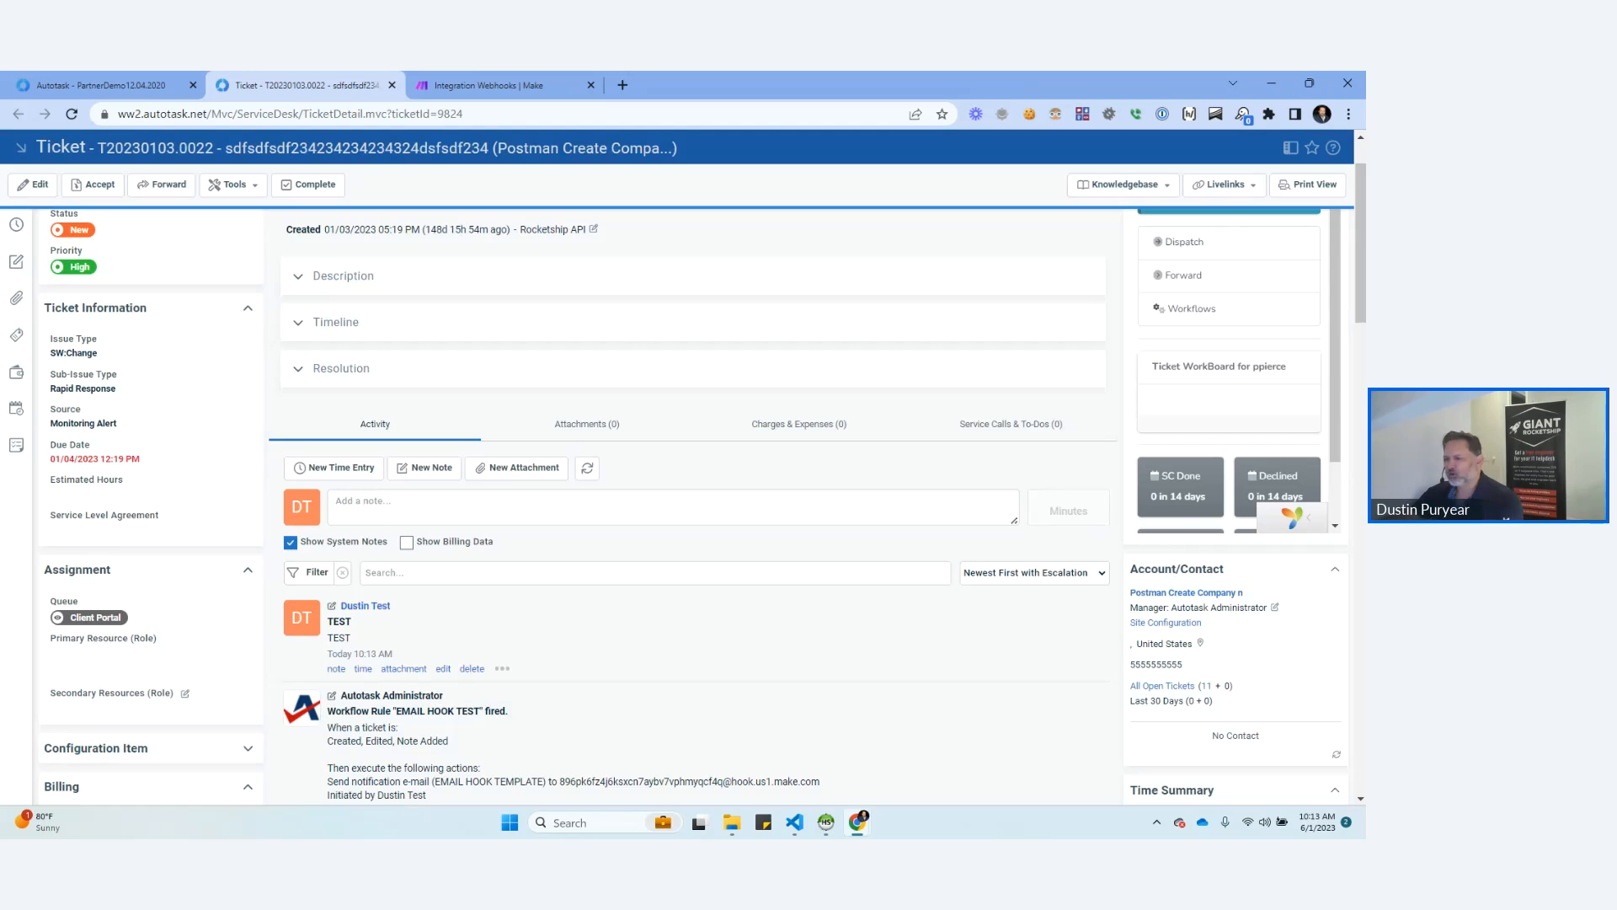
# Refresh the ticket and check its activity feed for the EMAIL HOOK TEST workflow rule firing to the new mailhook address.
pyautogui.scroll(-1, 704, 486)
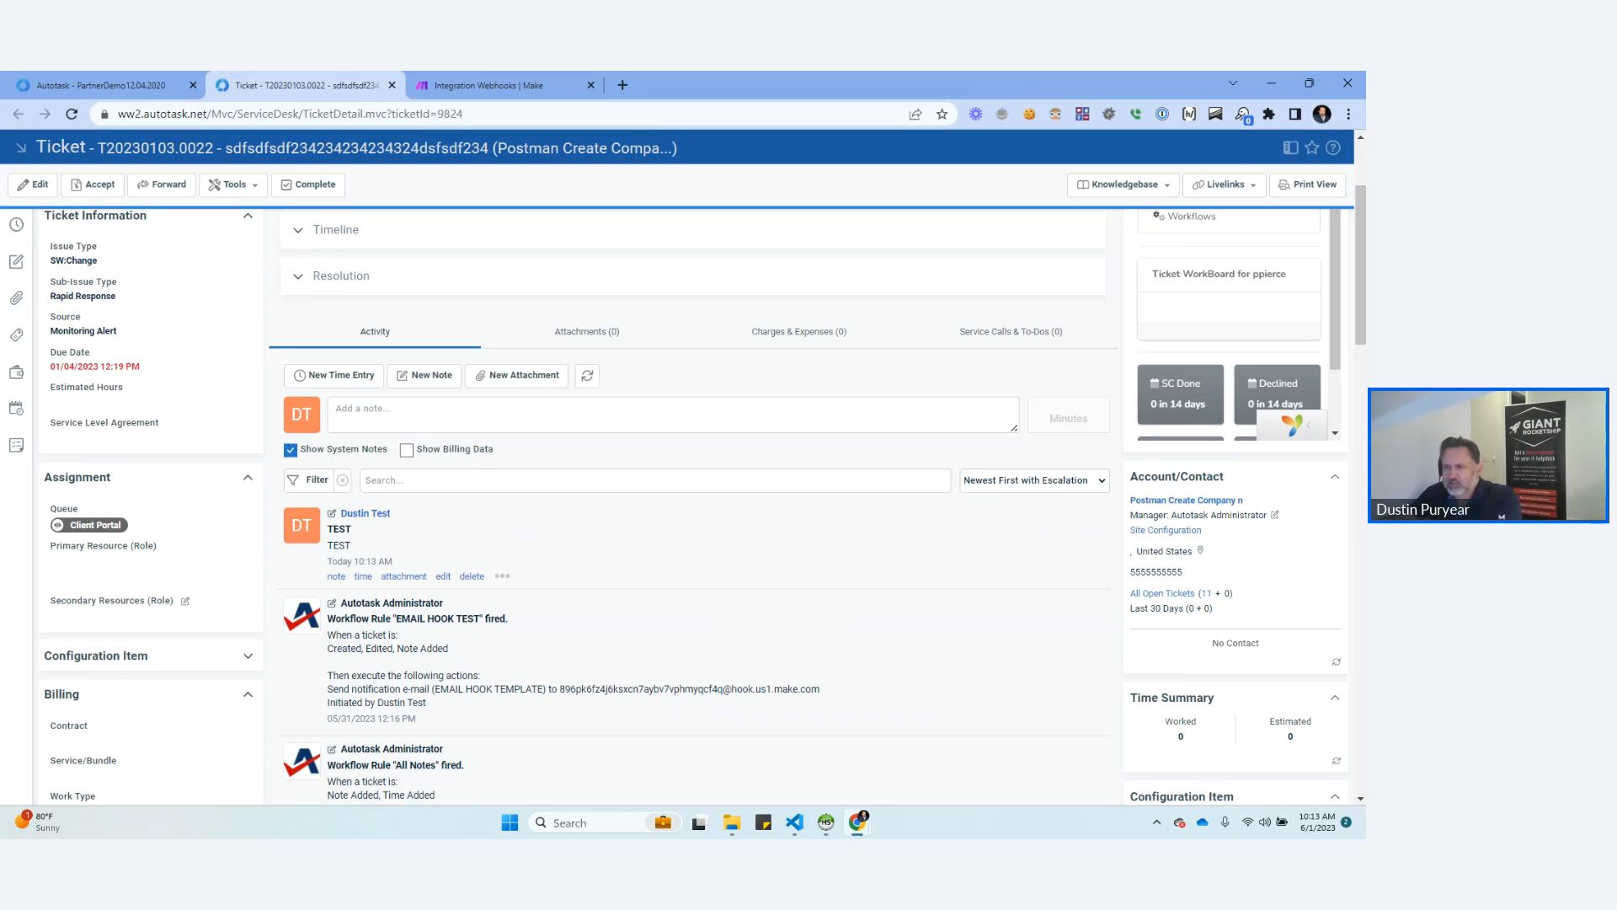
pyautogui.scroll(2, 702, 490)
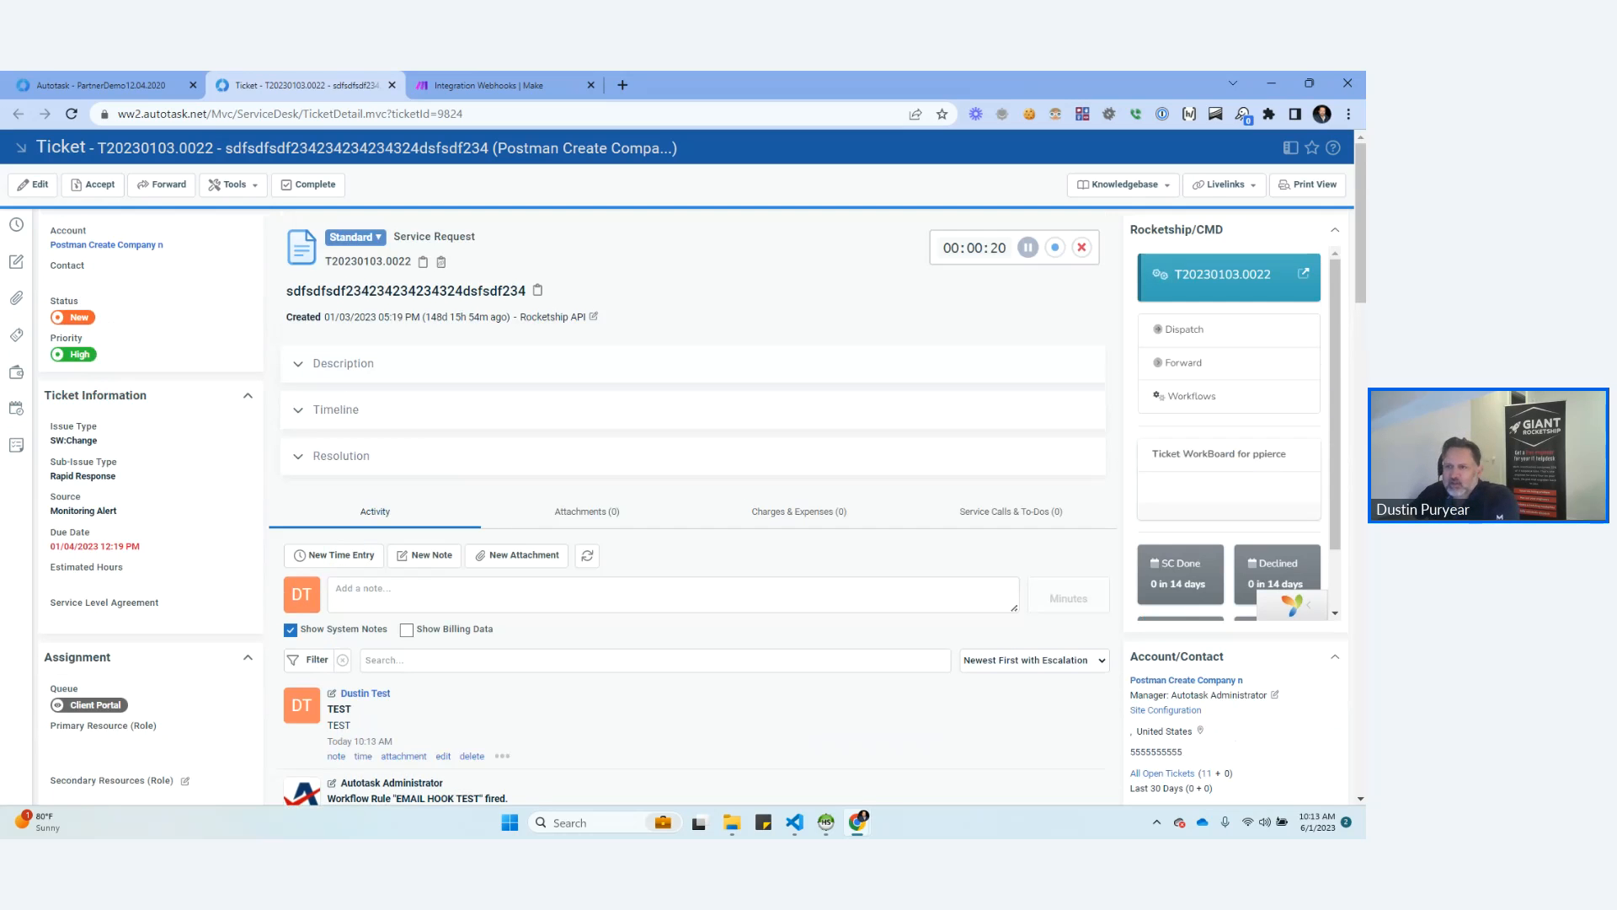
pyautogui.press('F5')
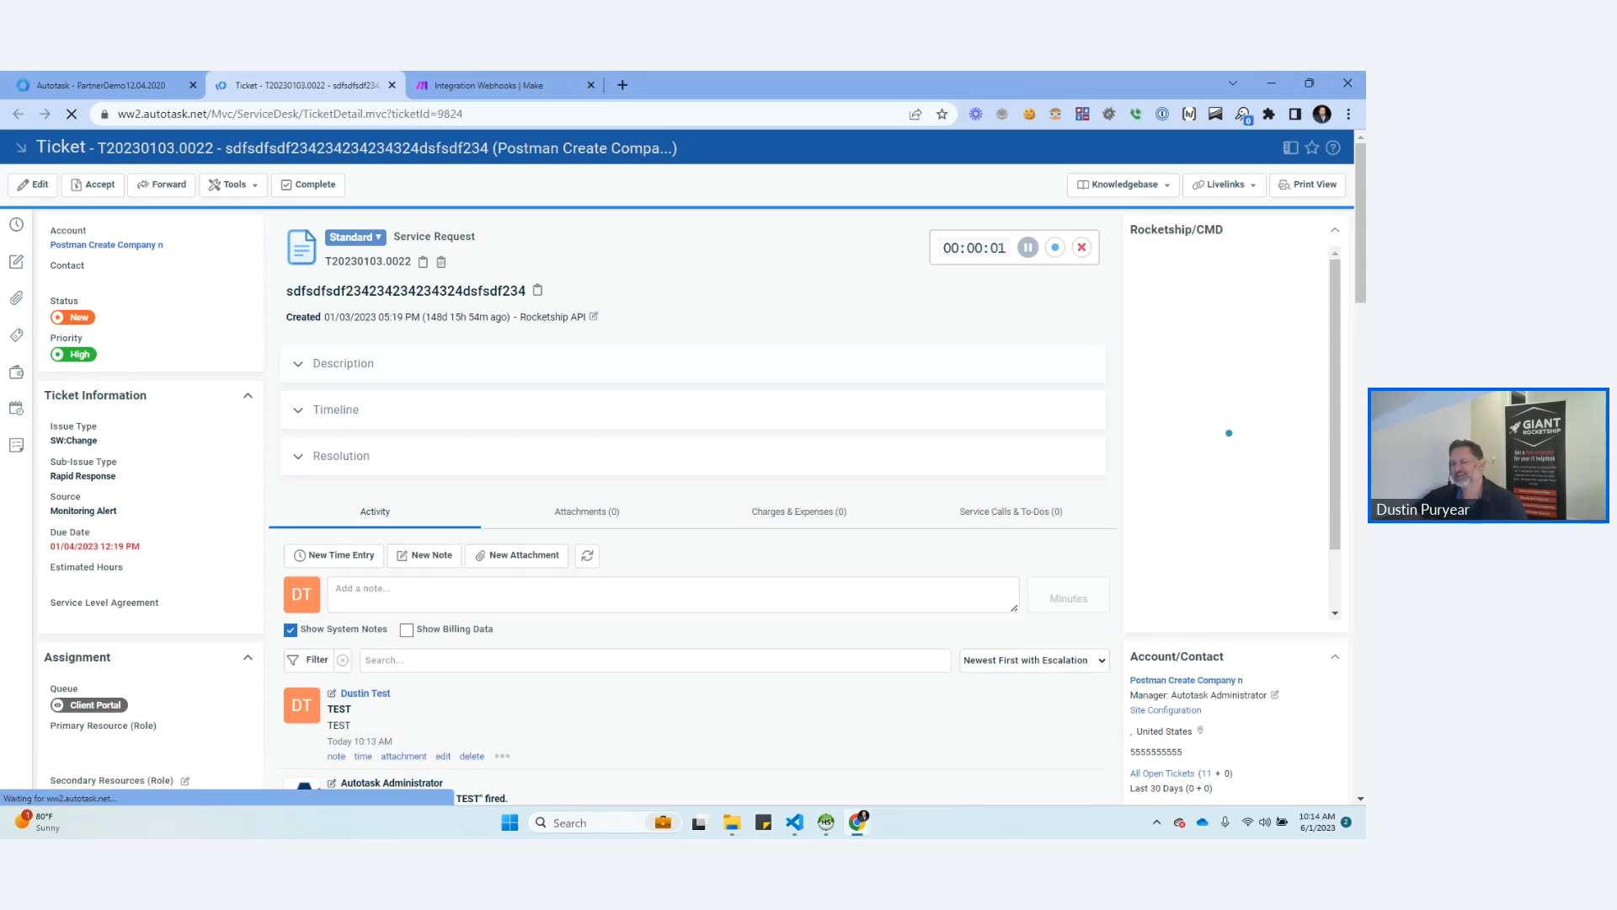
pyautogui.scroll(-3, 702, 489)
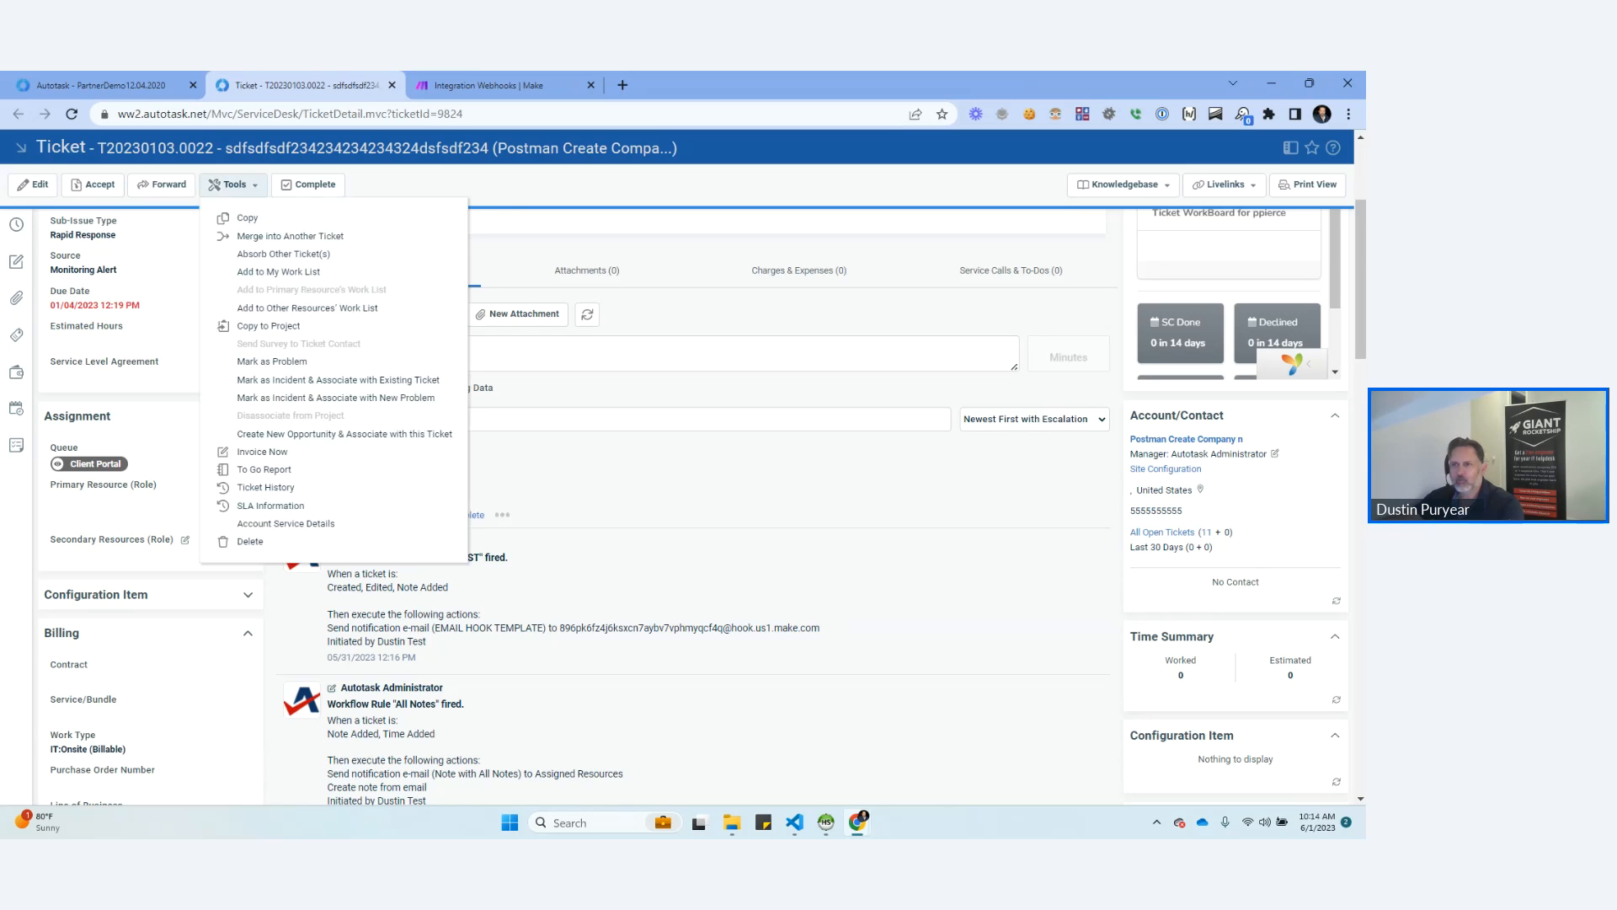
pyautogui.click(71, 114)
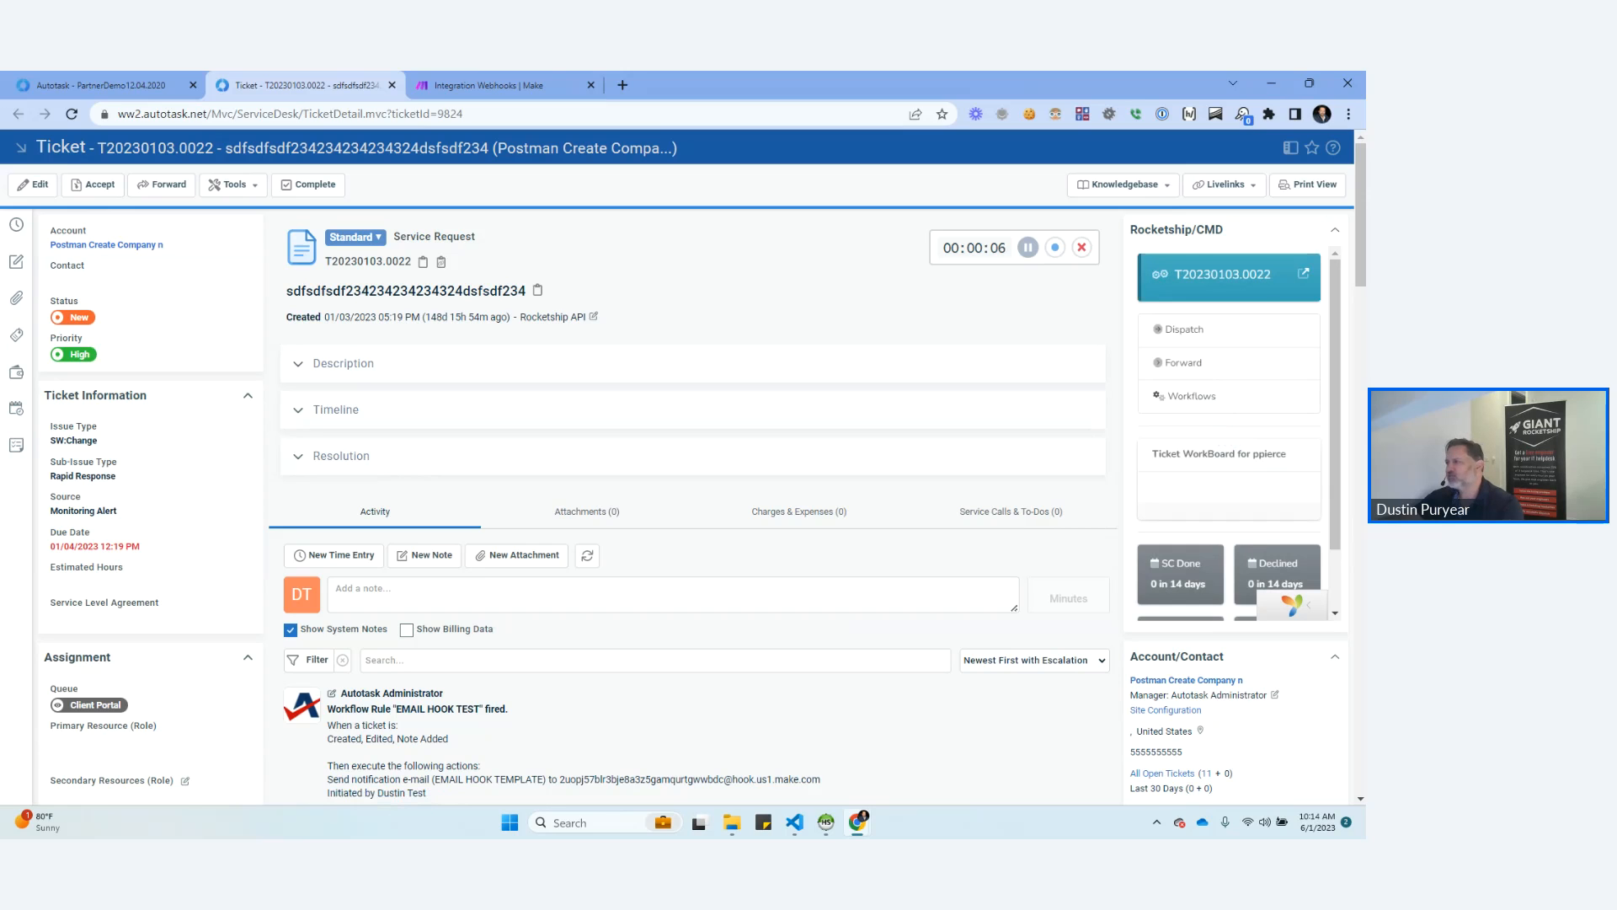
pyautogui.scroll(-1, 1230, 429)
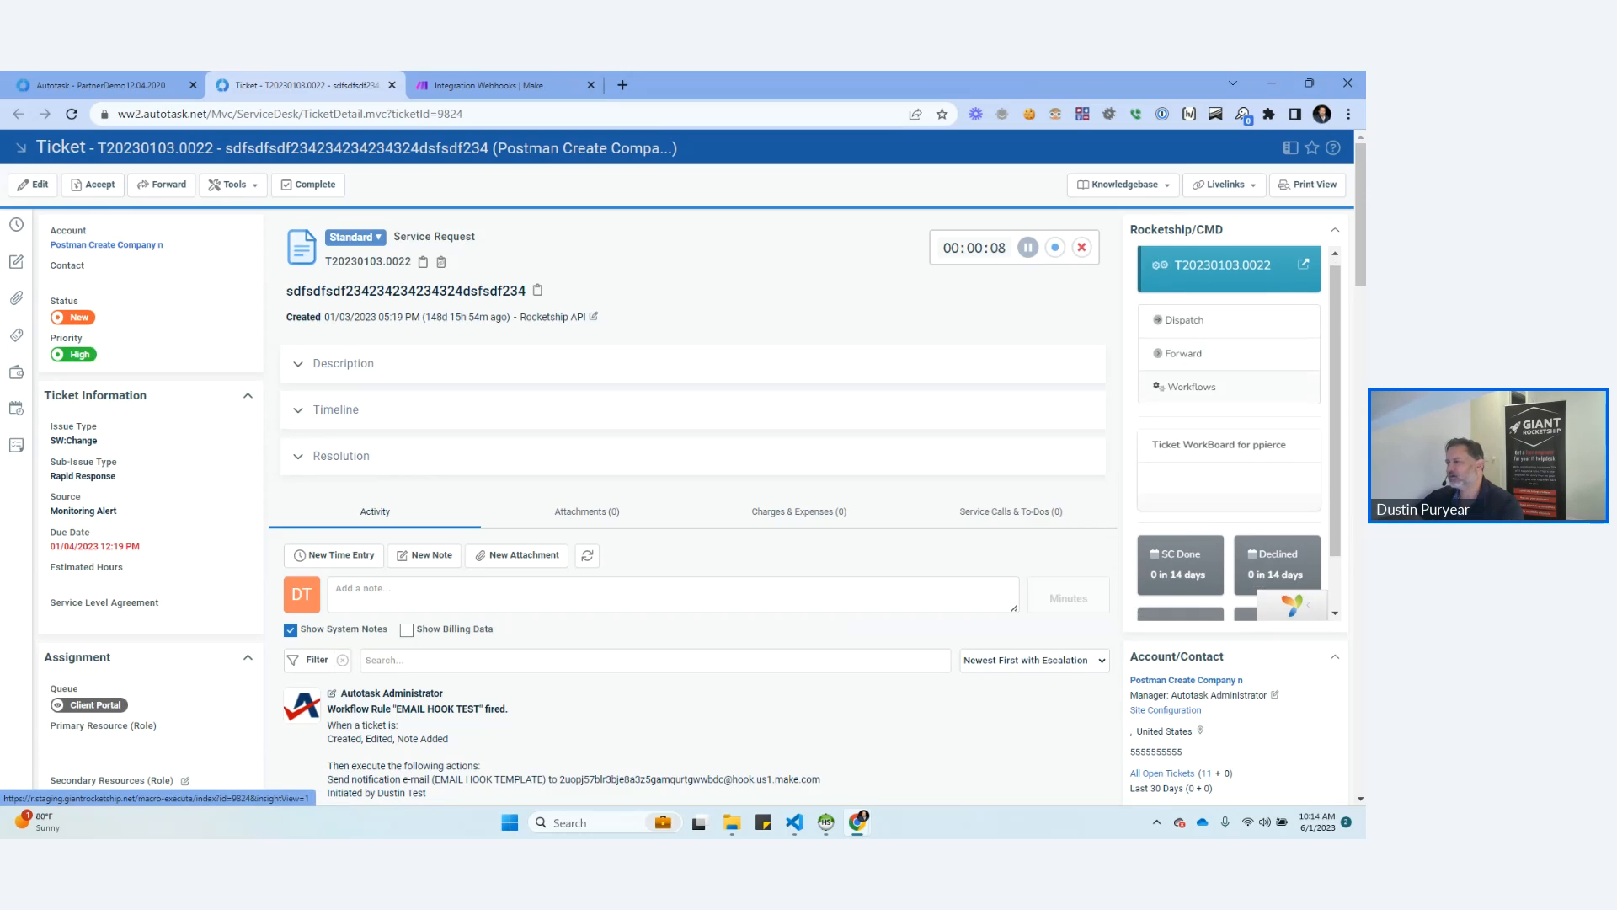
pyautogui.scroll(-1, 1230, 387)
pyautogui.scroll(1, 1230, 387)
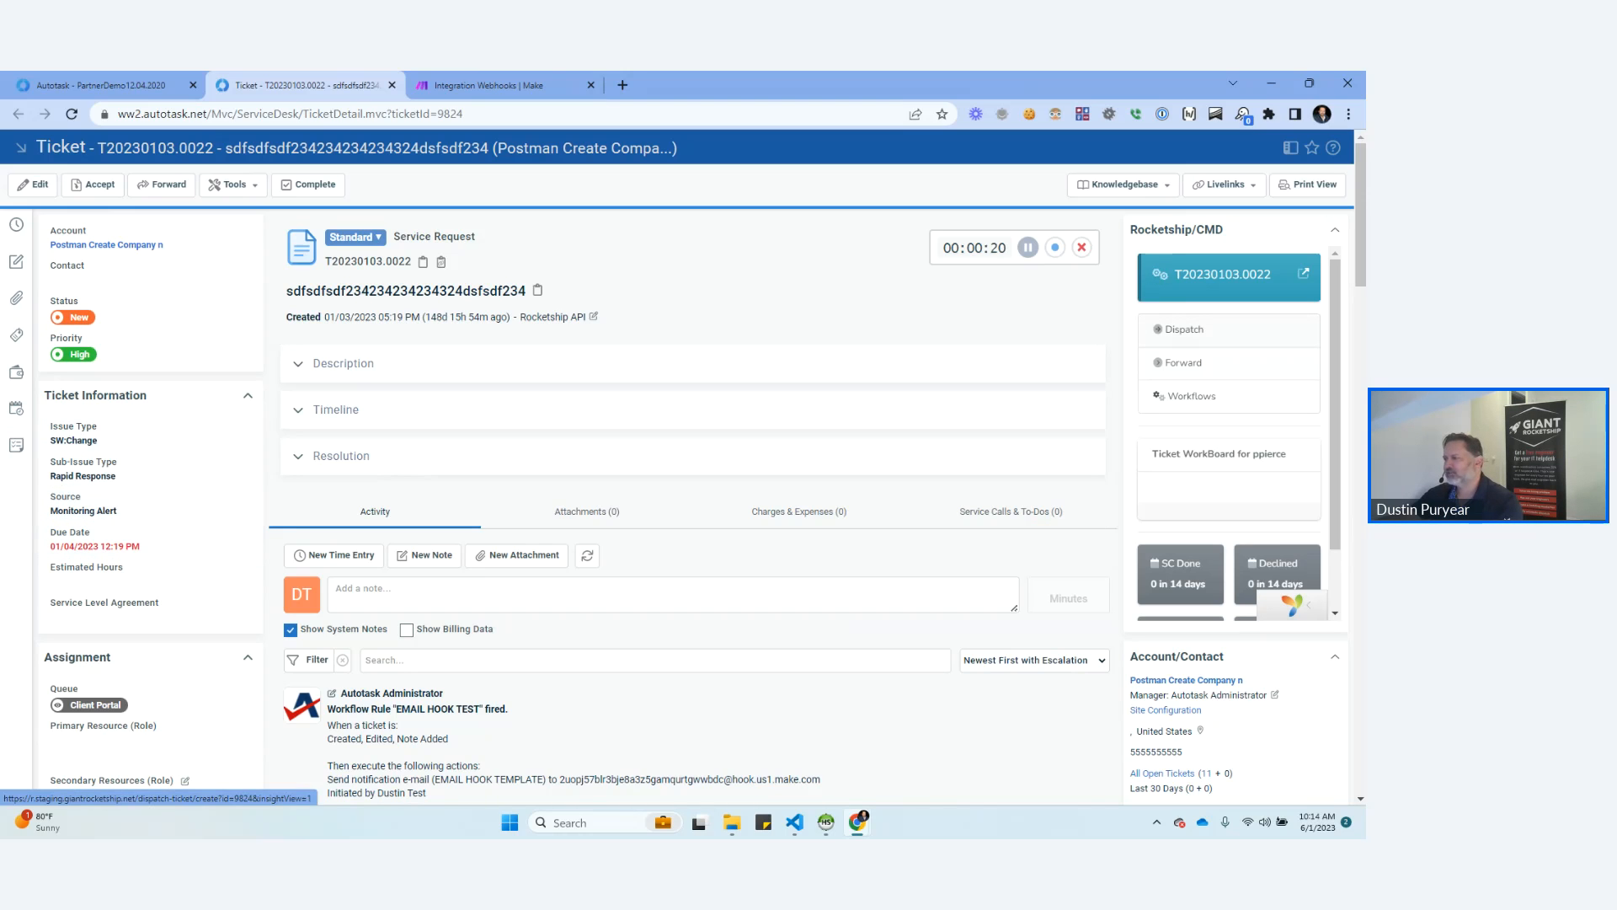
pyautogui.scroll(-4, 1230, 455)
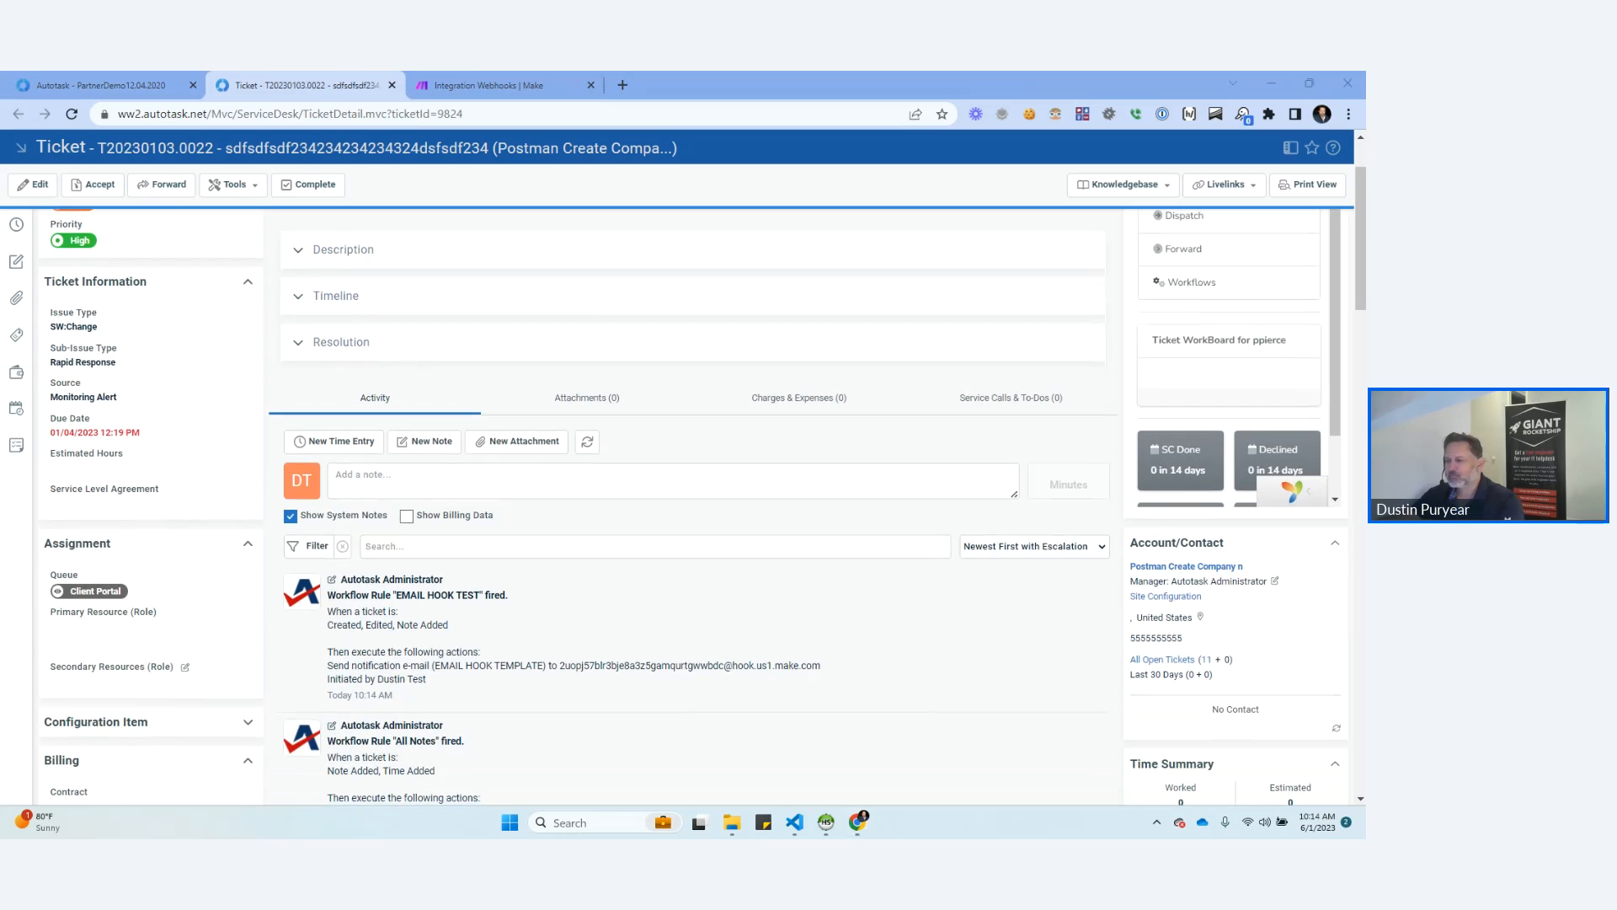
# In the Make scenario, confirm the Custom mailhook module's settings and start a single run that waits for data.
pyautogui.click(489, 85)
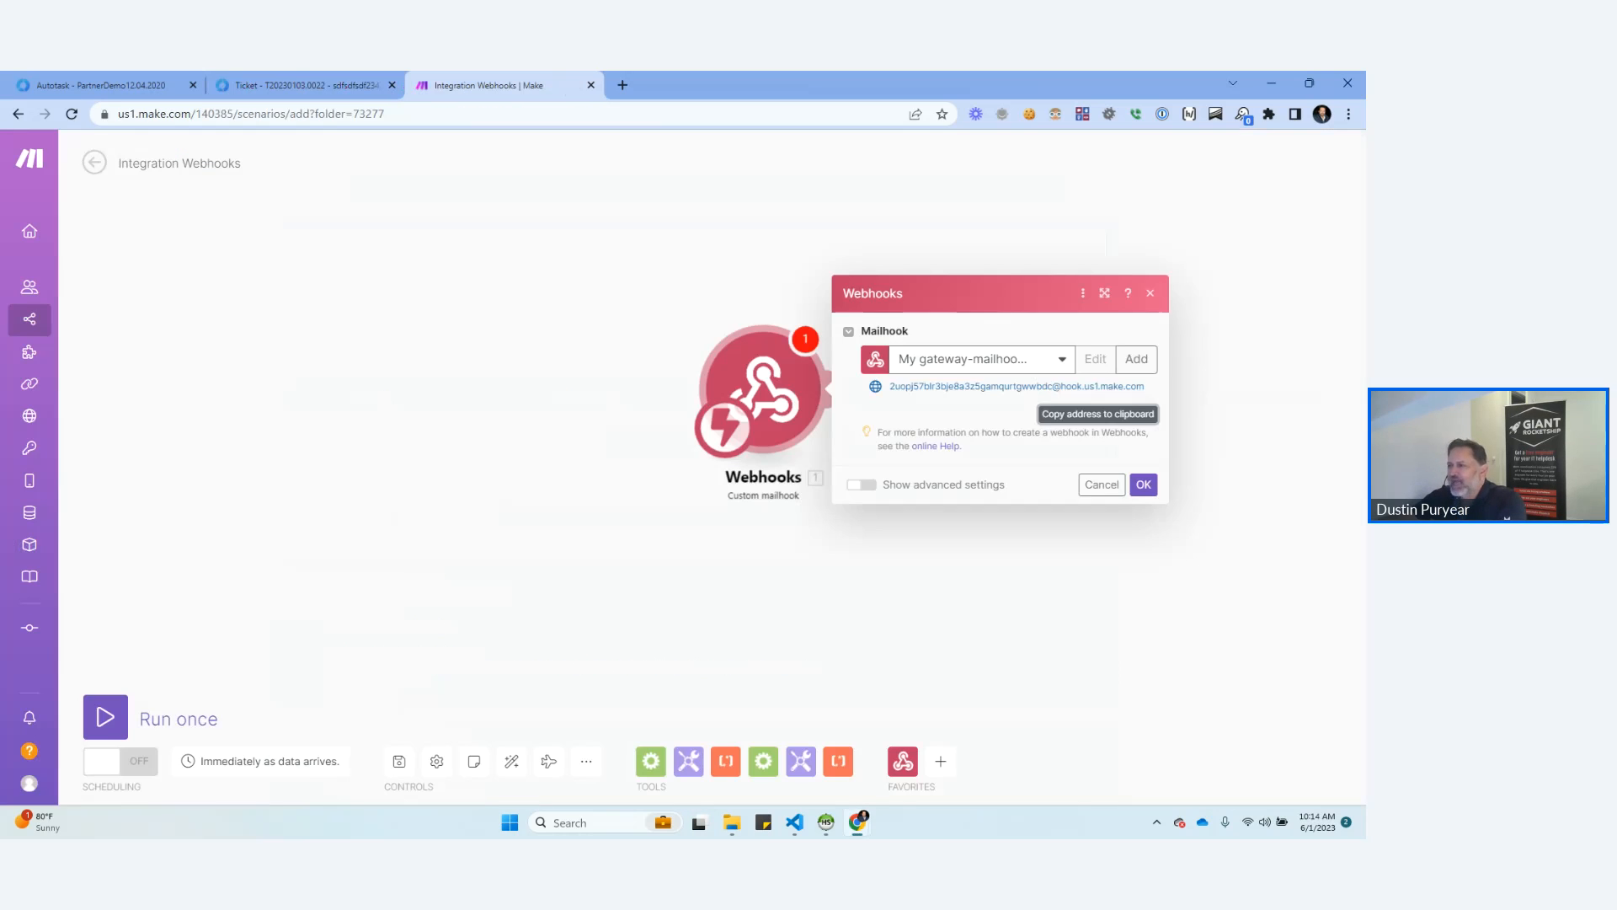
pyautogui.scroll(-1, 678, 442)
pyautogui.click(1123, 492)
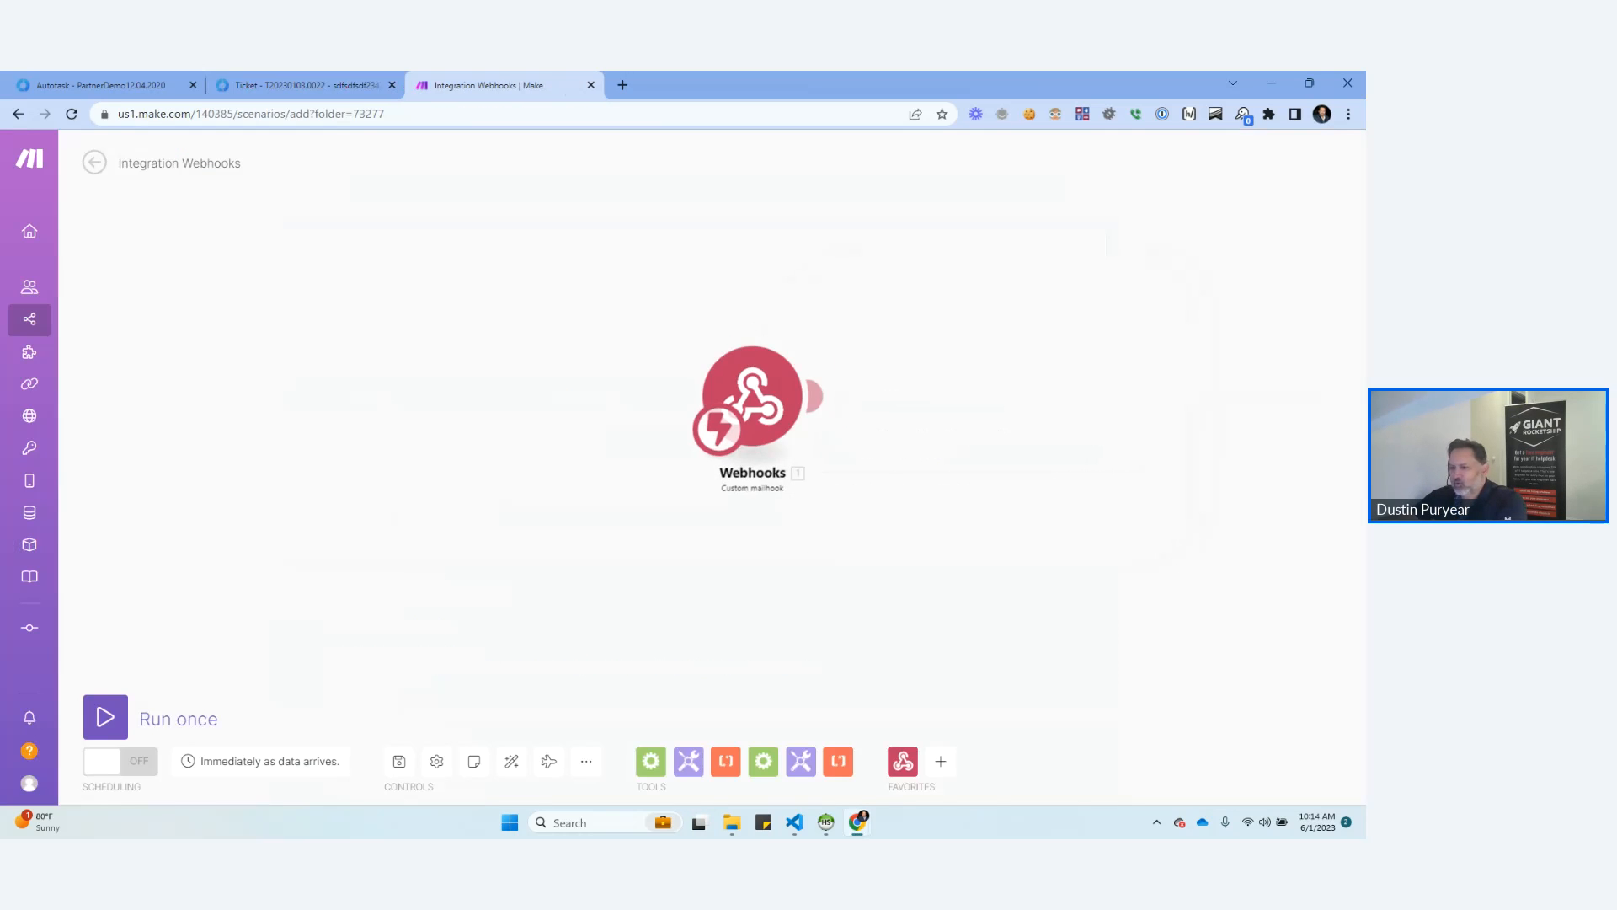
pyautogui.click(106, 717)
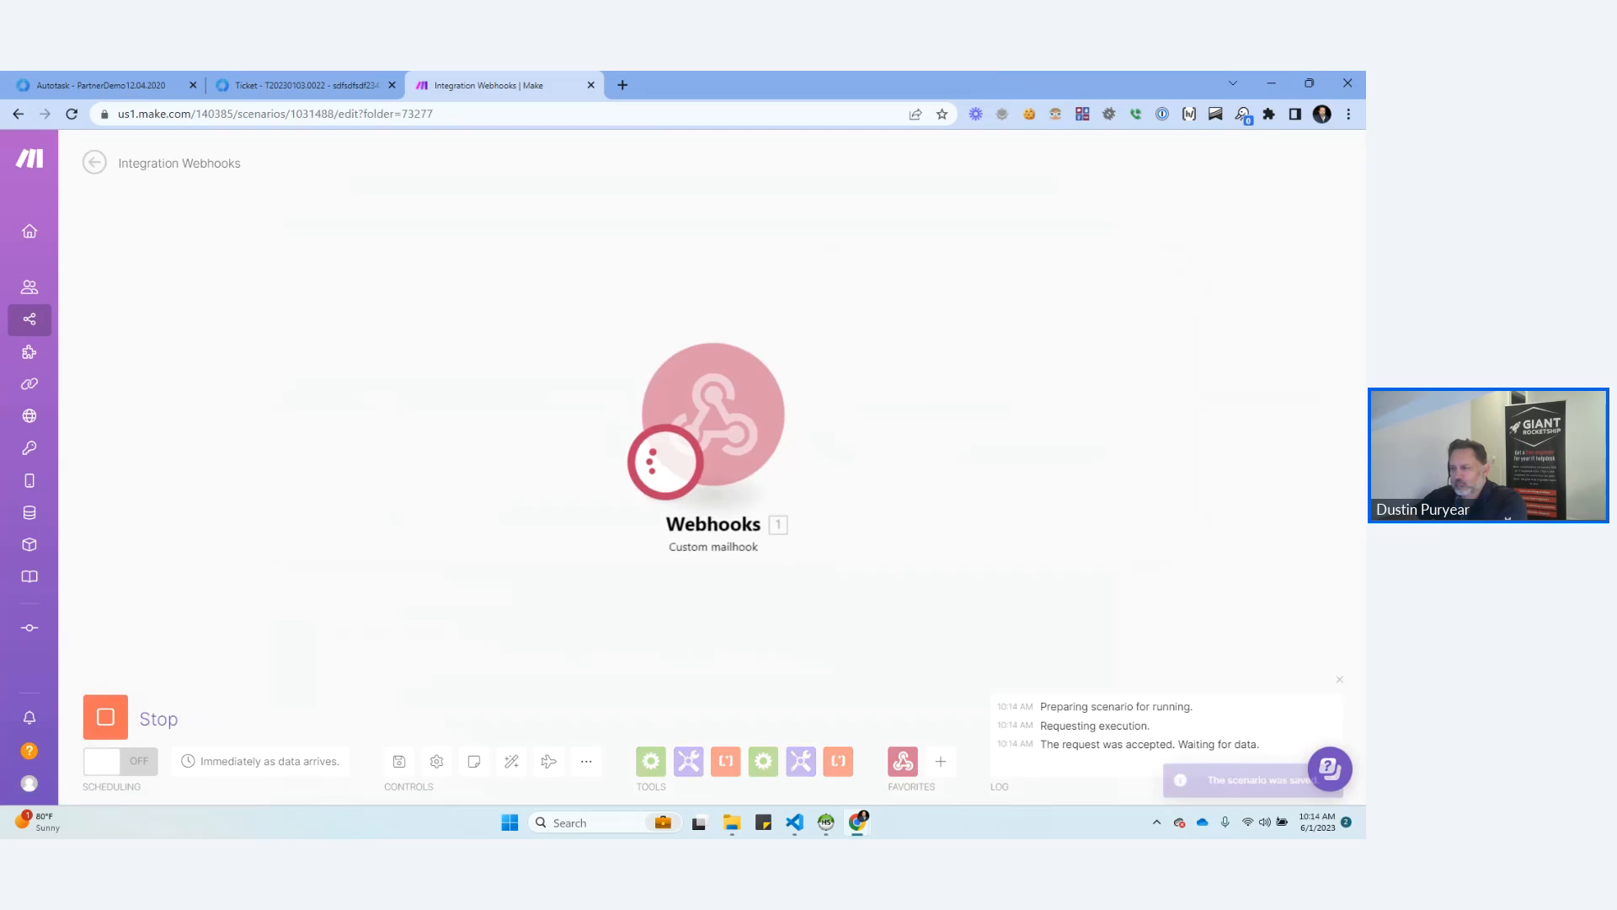
pyautogui.scroll(-4, 511, 590)
pyautogui.moveTo(510, 591); pyautogui.dragTo(462, 498)
pyautogui.scroll(2, 369, 545)
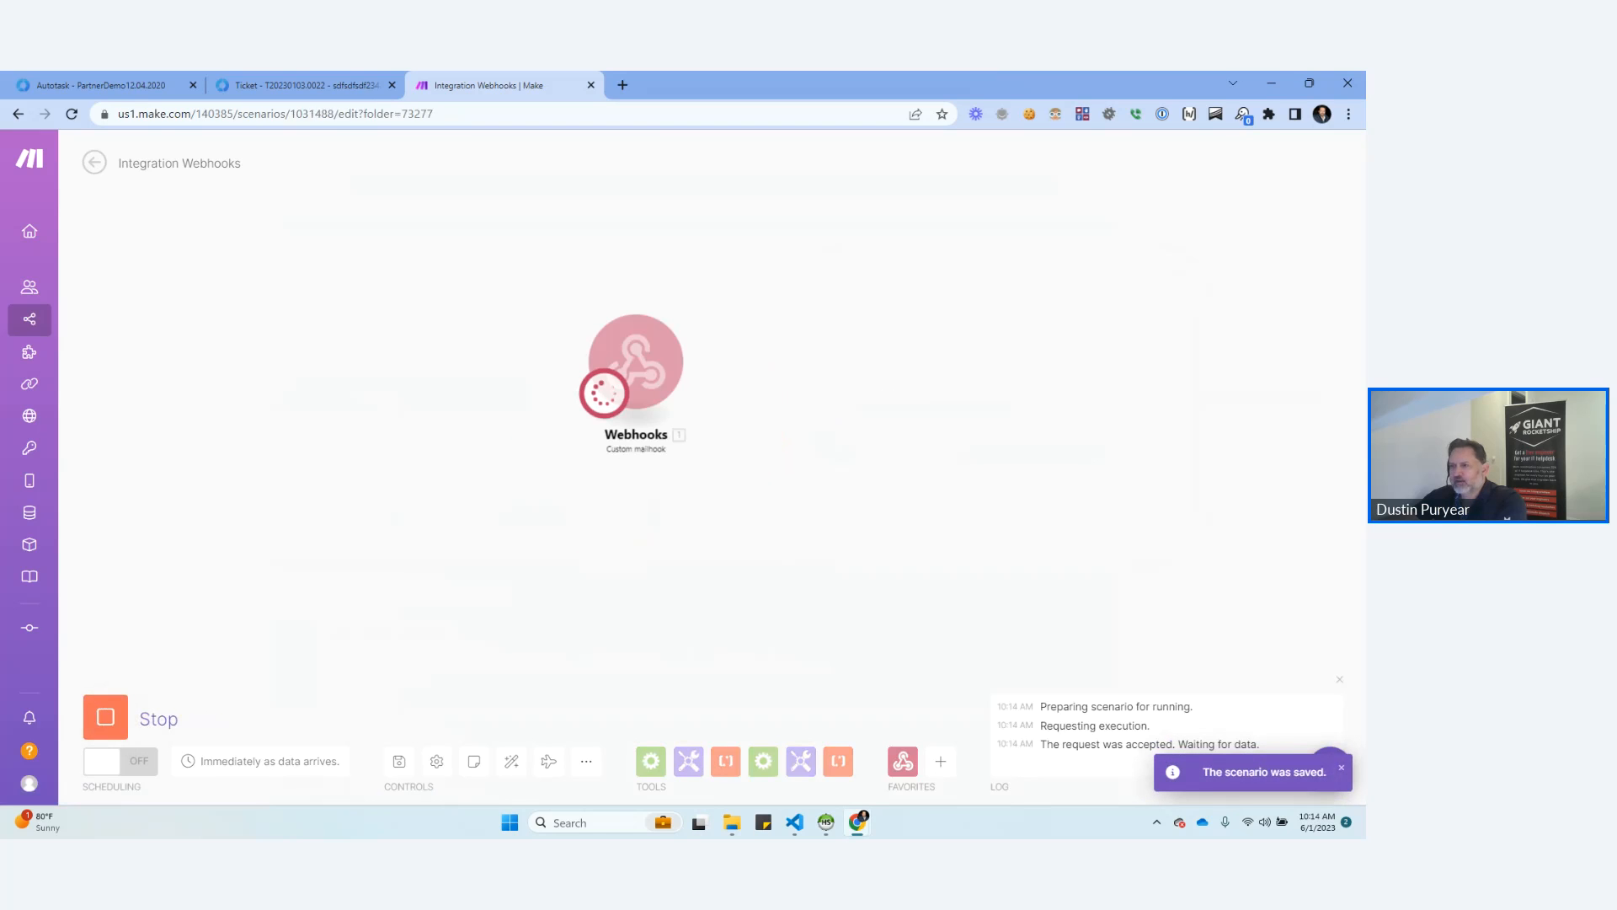
# Return to the Autotask ticket and save a note reading TEST2 in its activity.
pyautogui.click(306, 85)
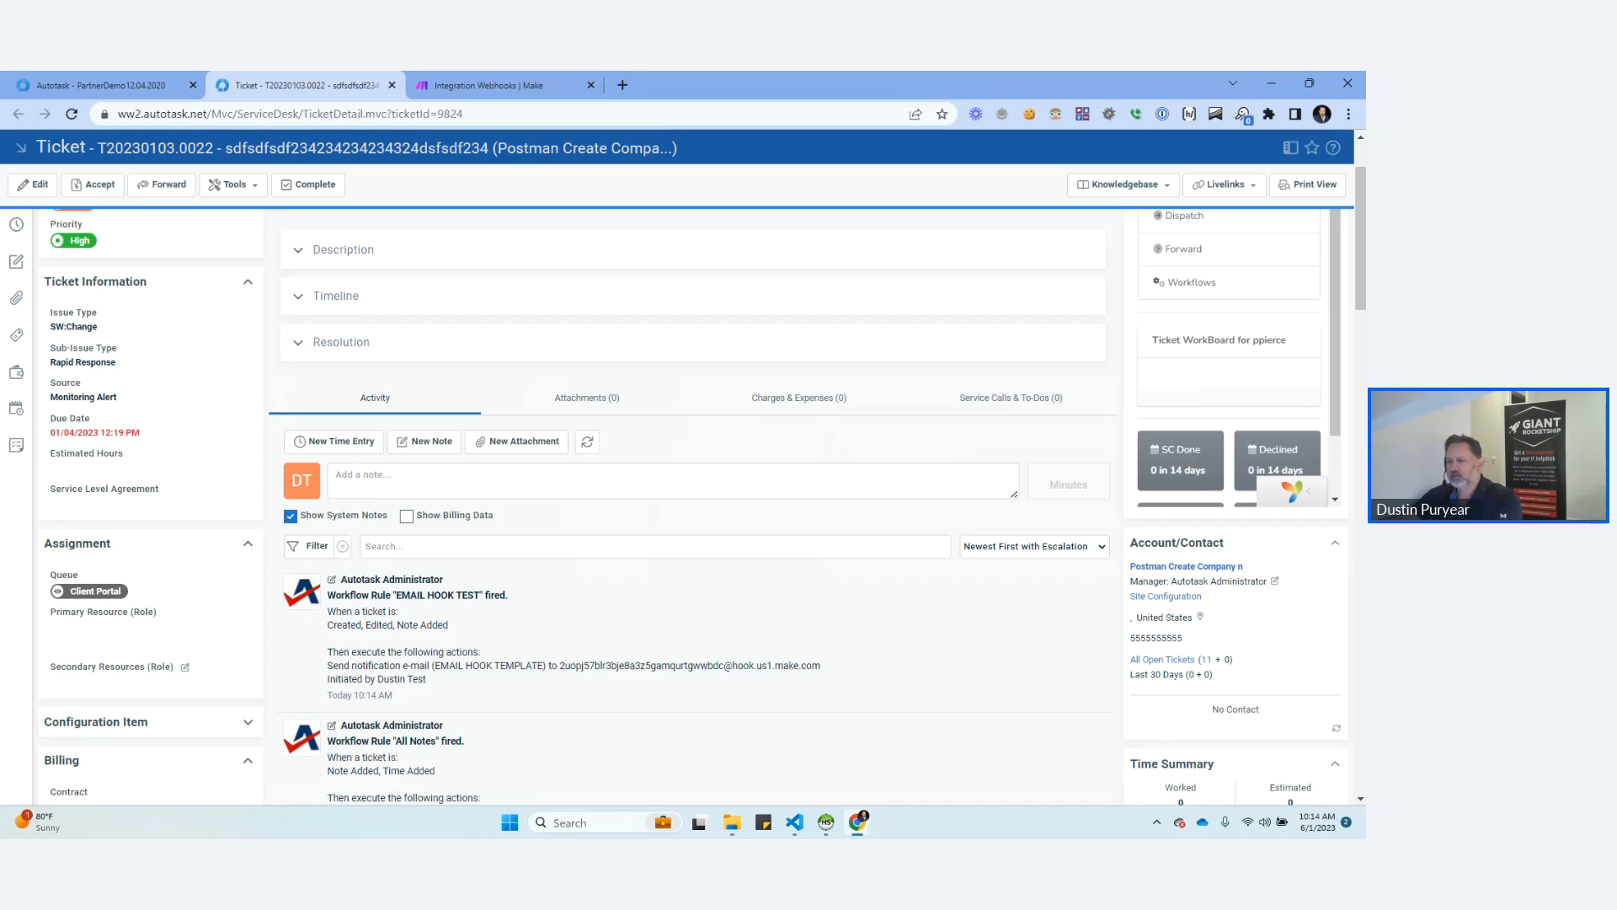
pyautogui.click(672, 481)
pyautogui.write('TEST2')
pyautogui.click(1034, 551)
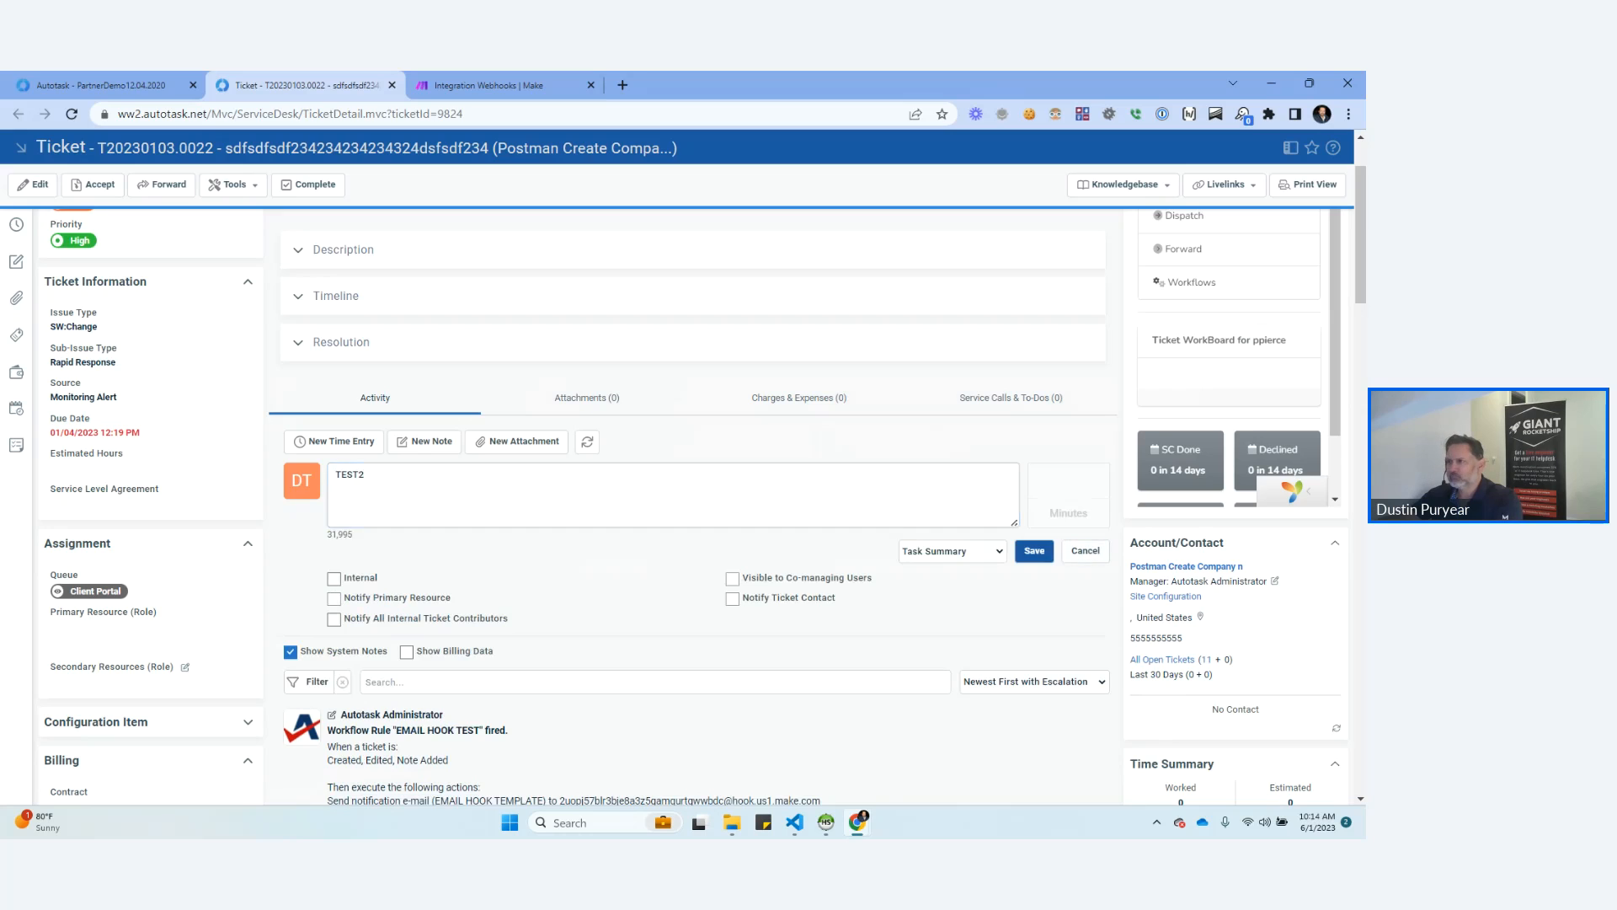
# Refresh the ticket and check its activity feed and the waiting Make scenario for the workflow rule triggered by the TEST2 note.
pyautogui.click(489, 85)
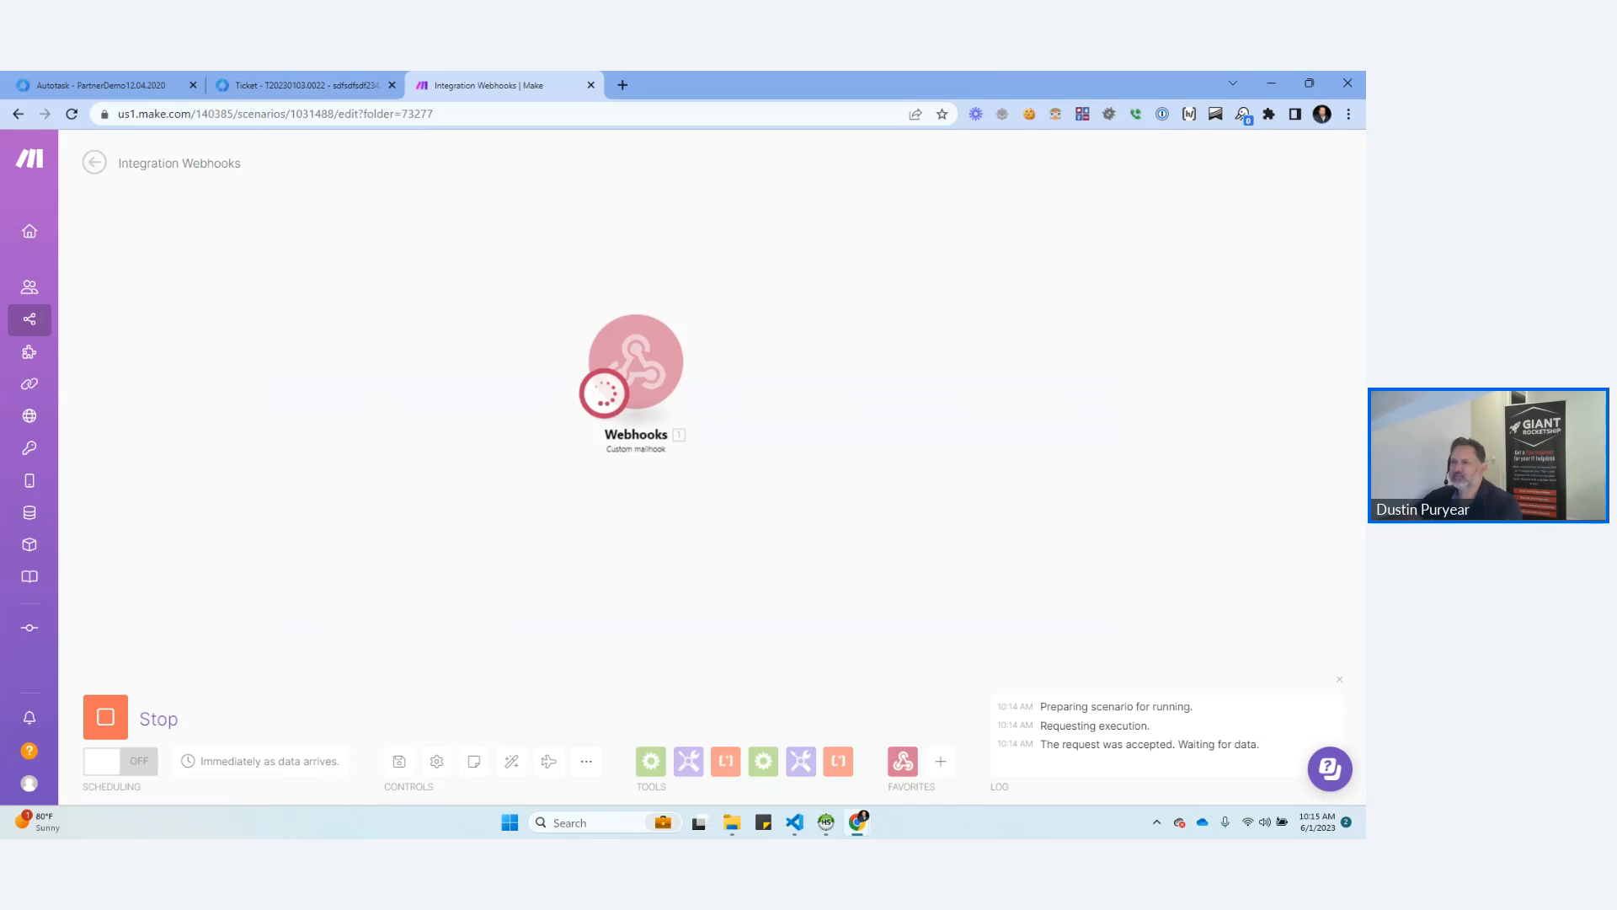
pyautogui.click(295, 85)
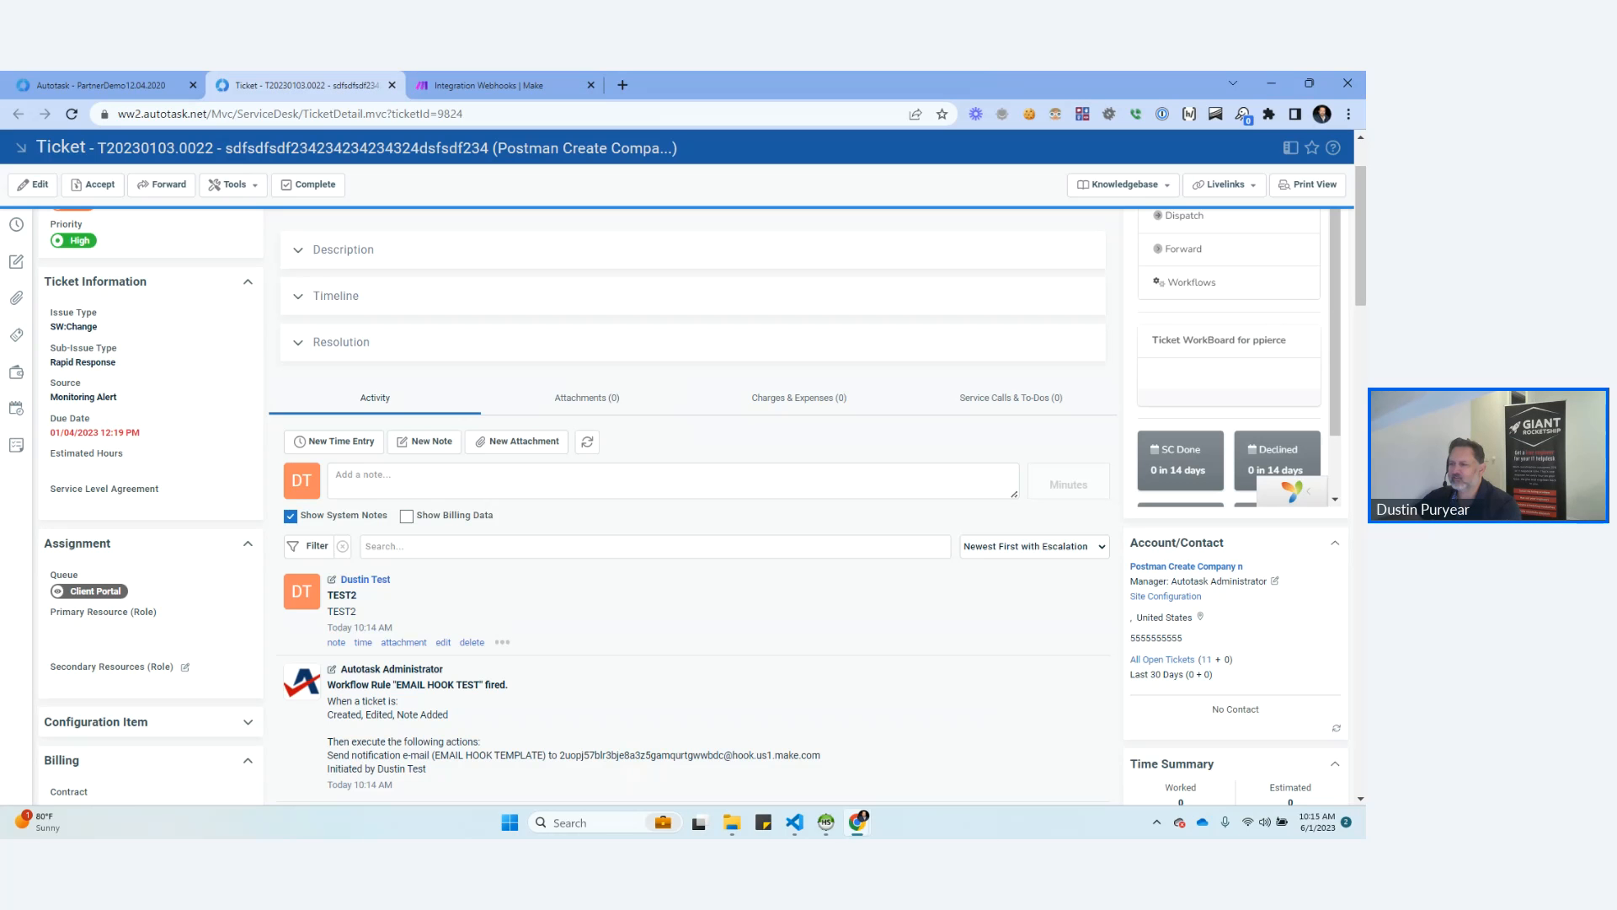
pyautogui.scroll(-2, 702, 485)
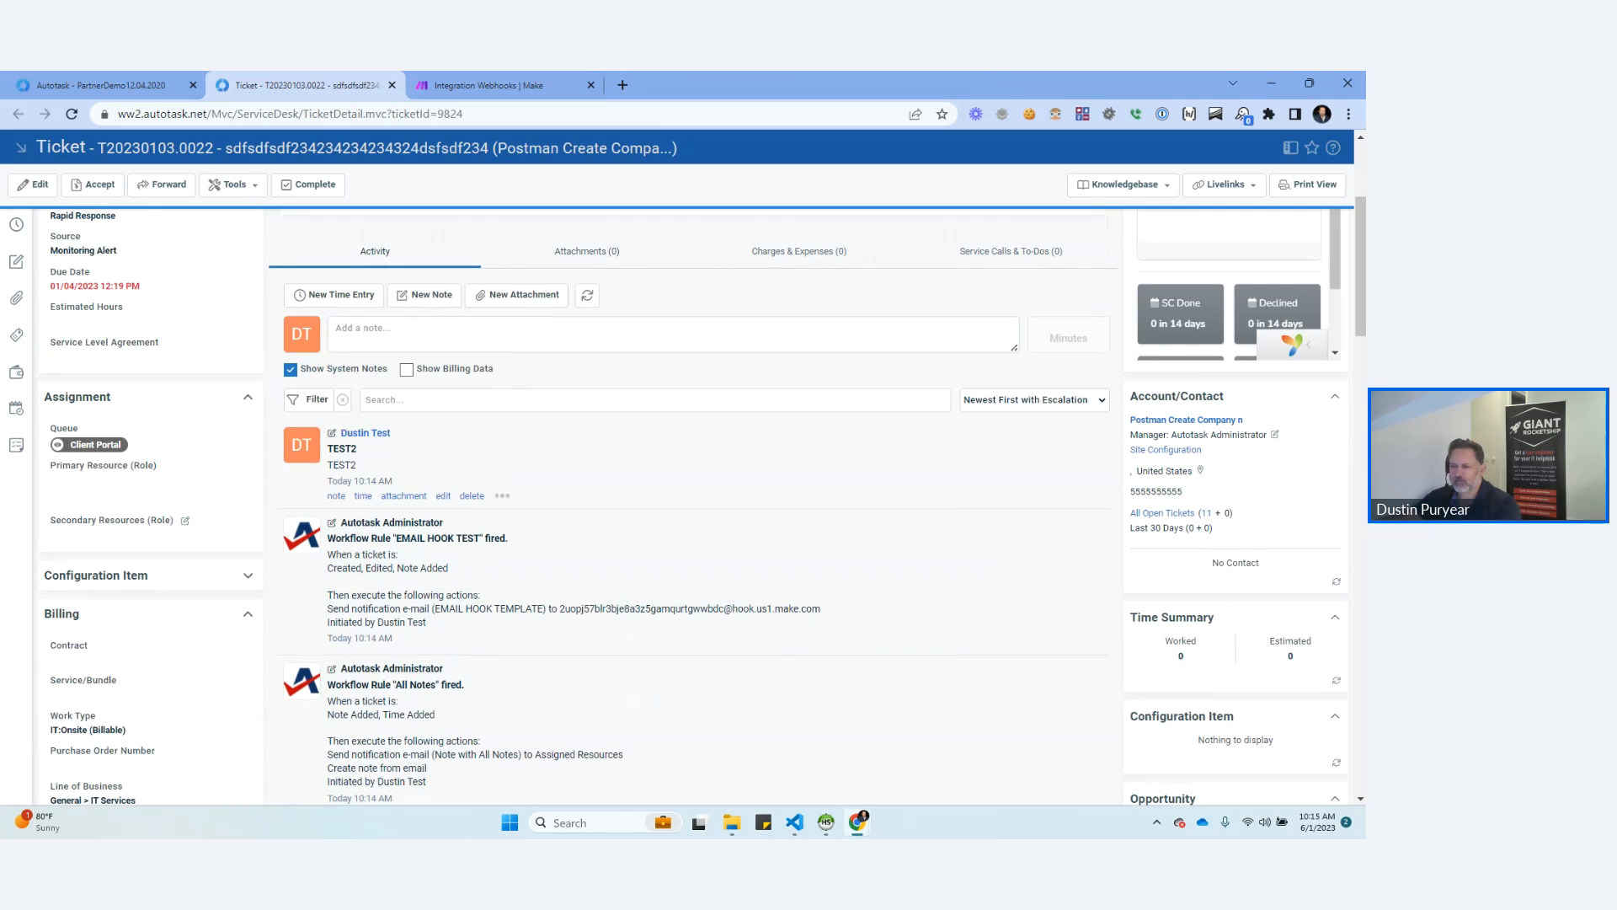
pyautogui.click(71, 114)
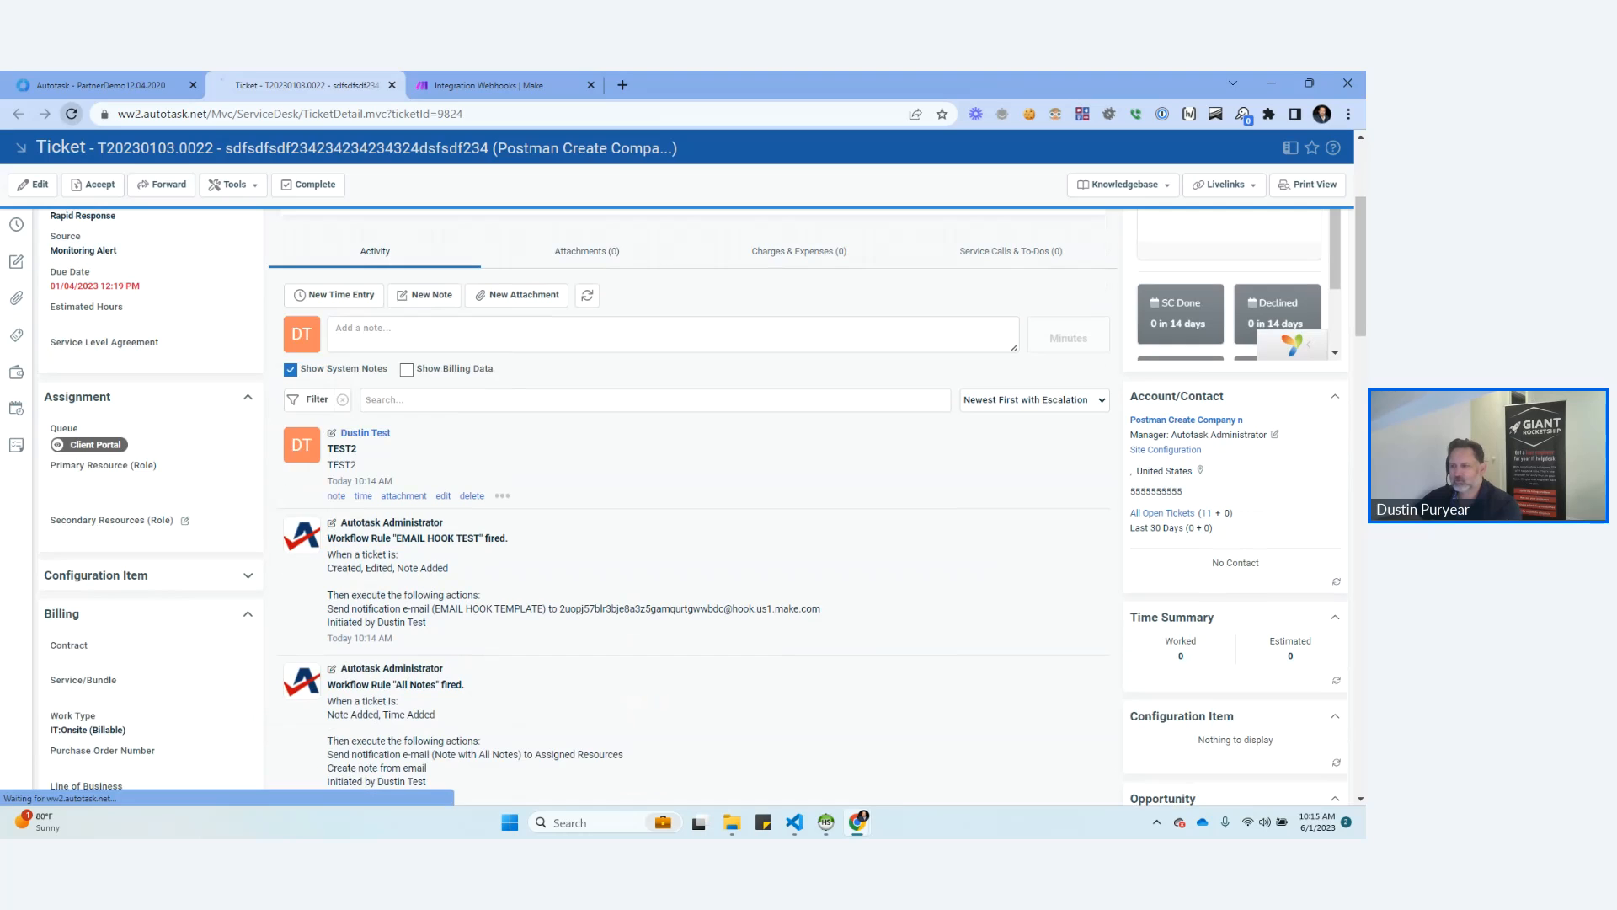
pyautogui.click(484, 85)
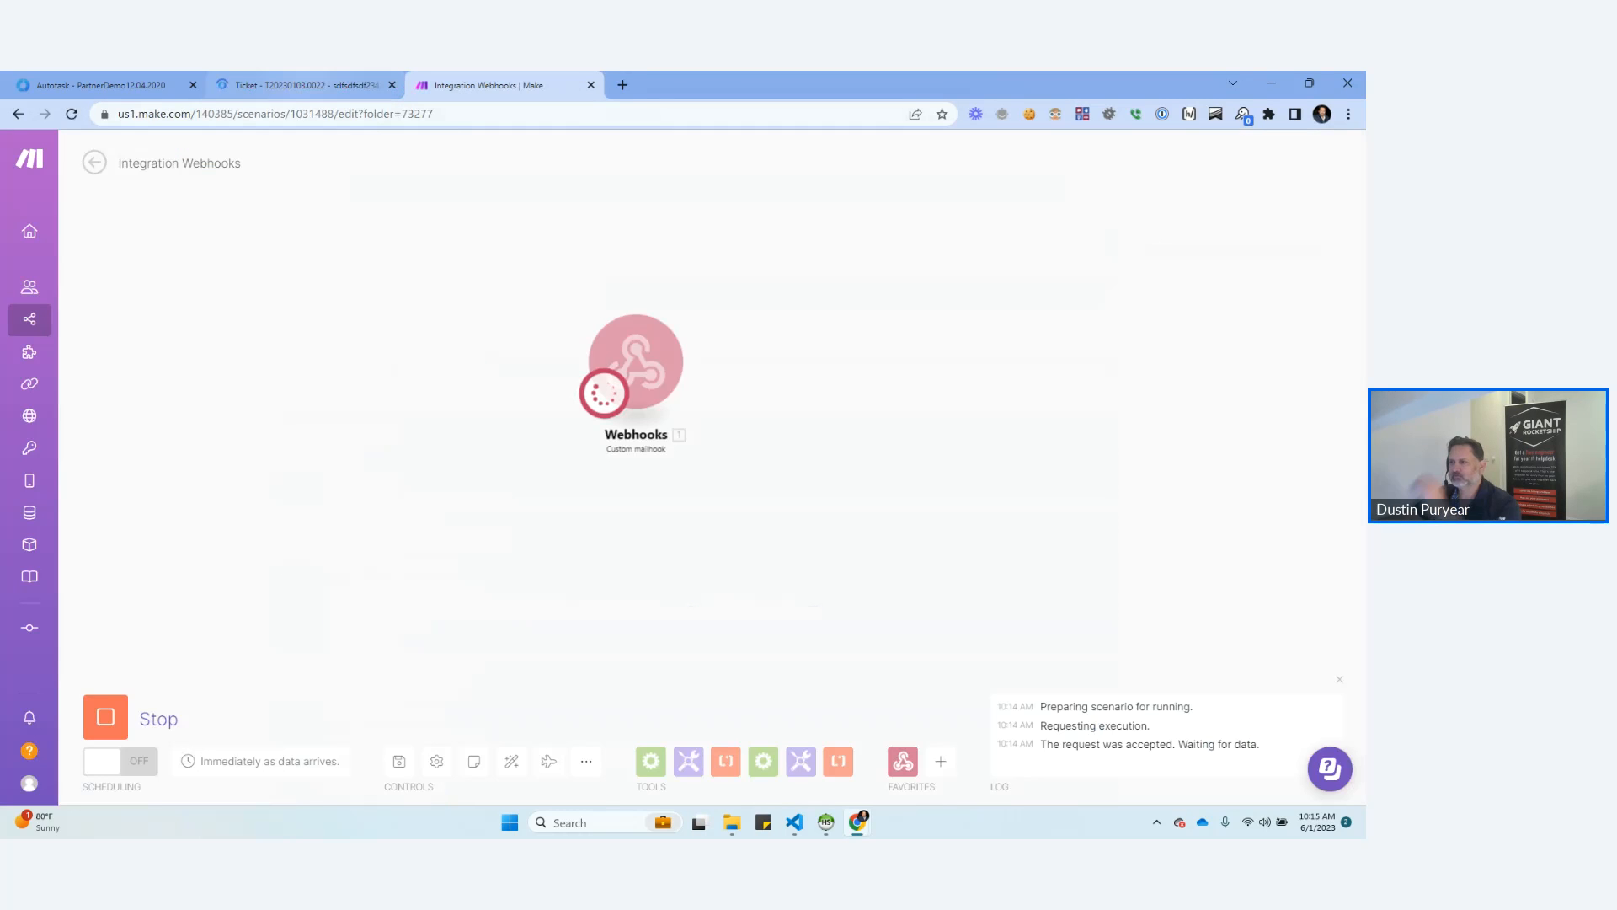
pyautogui.click(305, 85)
pyautogui.scroll(-2, 426, 407)
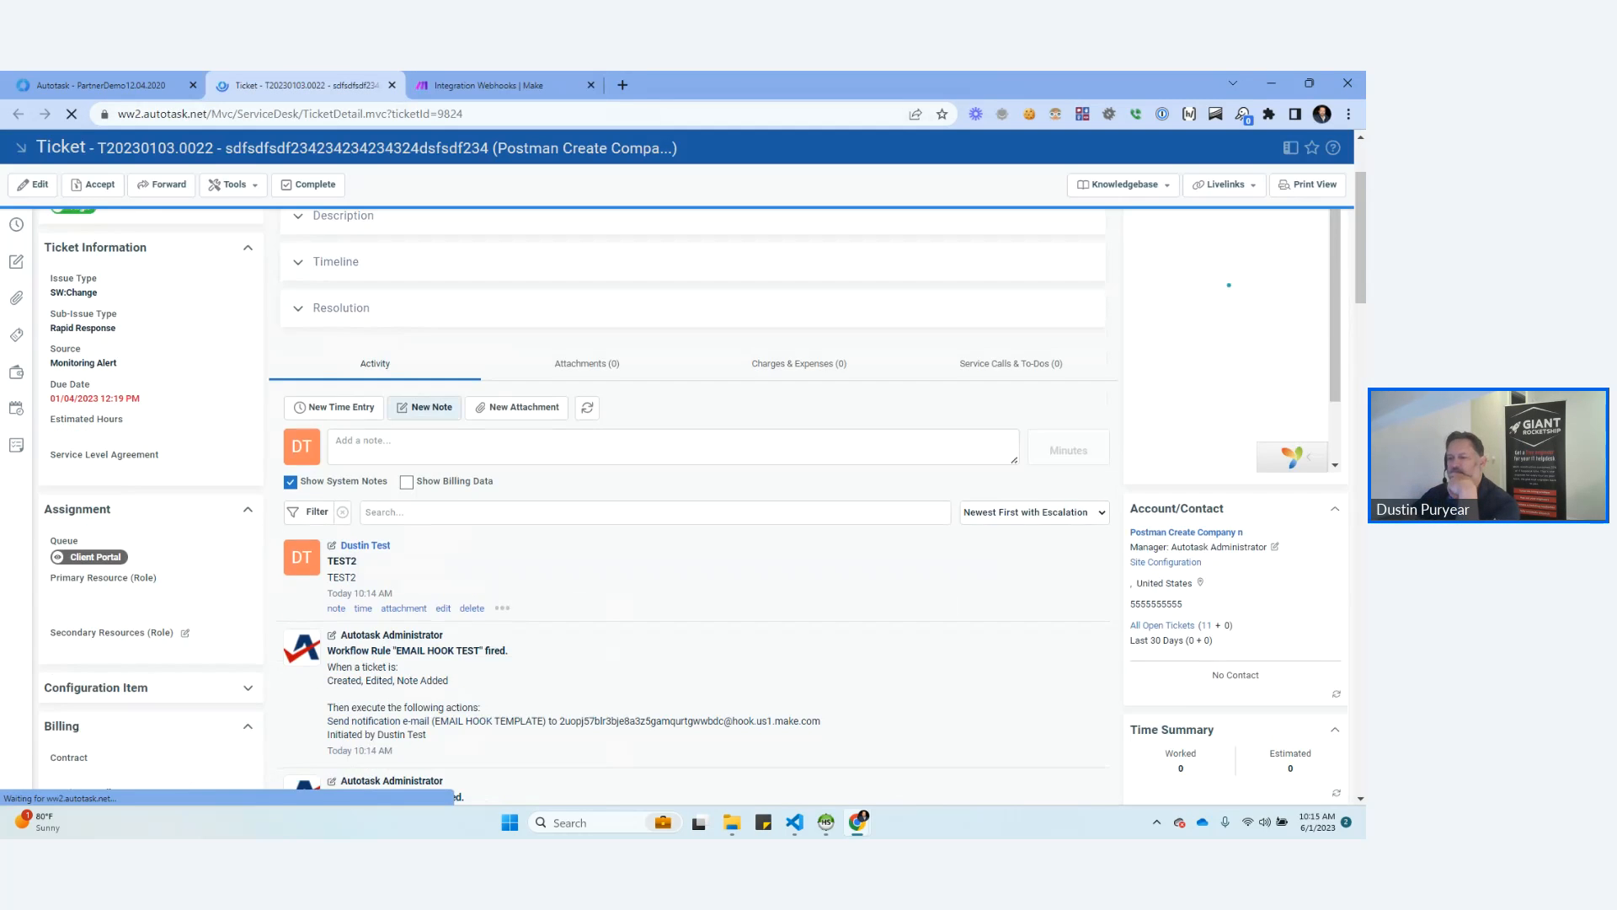
pyautogui.scroll(-4, 696, 506)
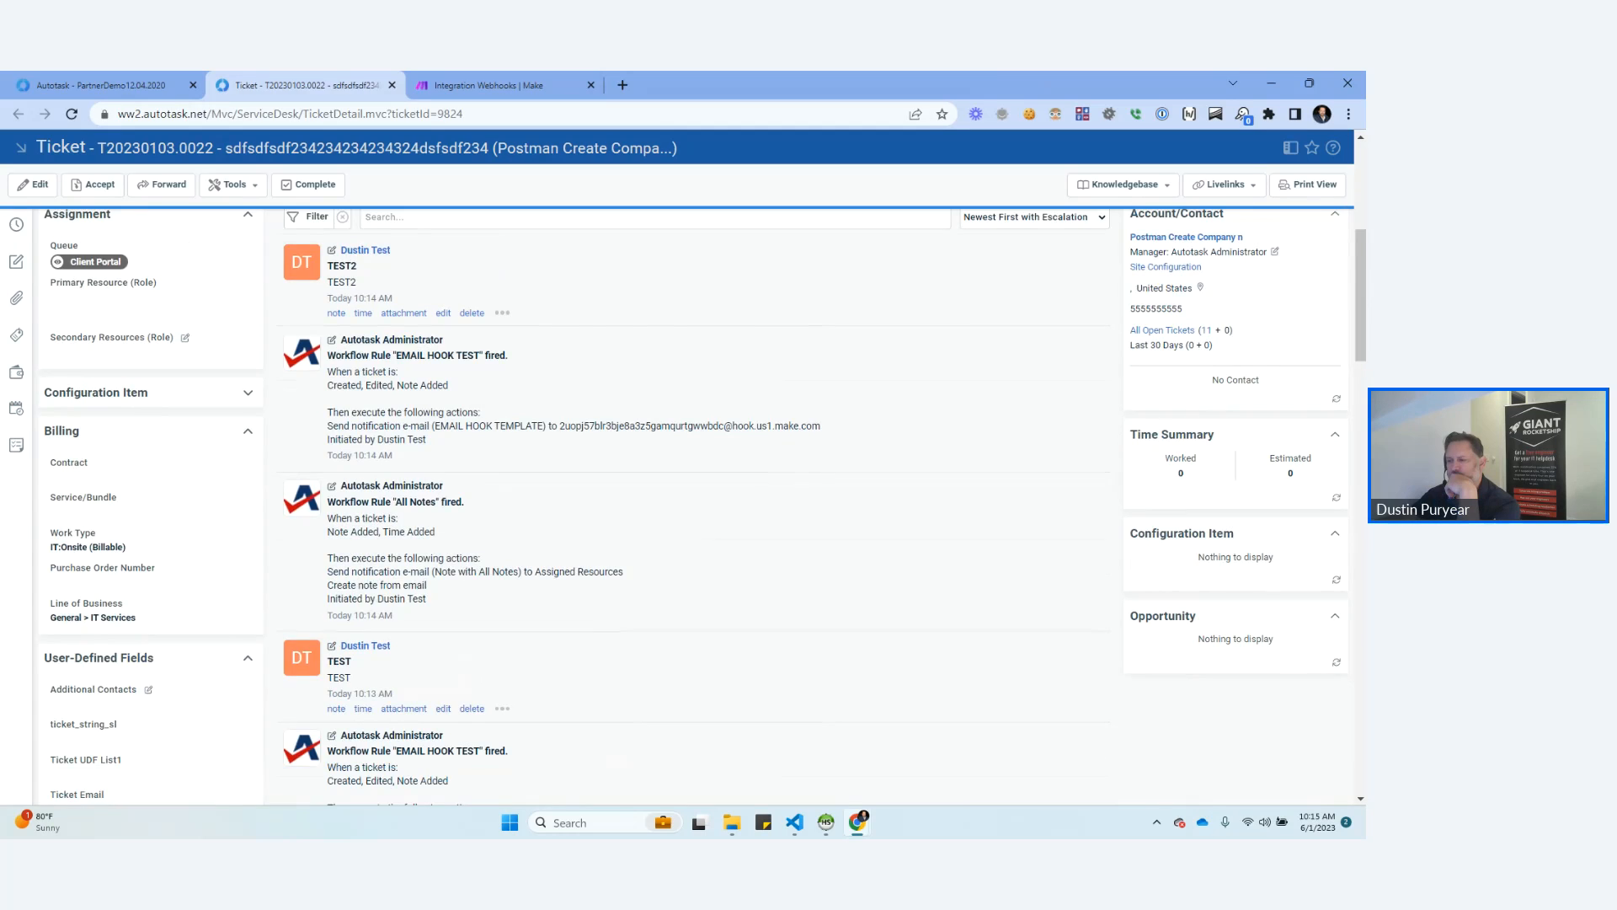
pyautogui.scroll(-2, 696, 505)
pyautogui.scroll(3, 696, 506)
# In Make, open the Webhooks output bundle to review the received ticket email, and move the module to free space beside it.
pyautogui.click(503, 85)
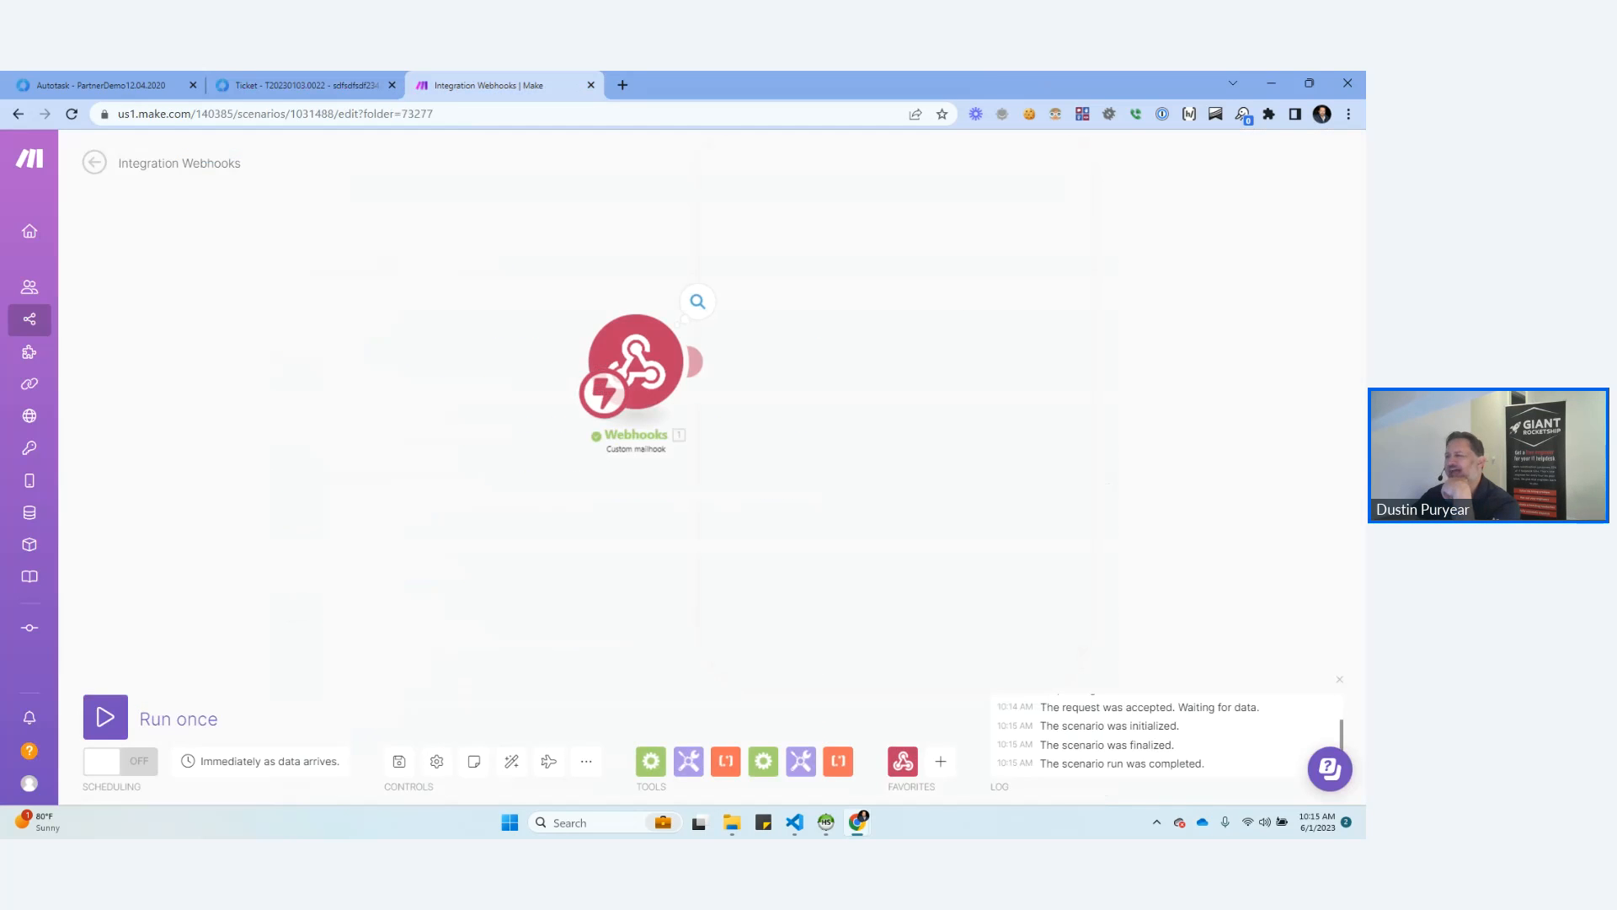
pyautogui.click(698, 301)
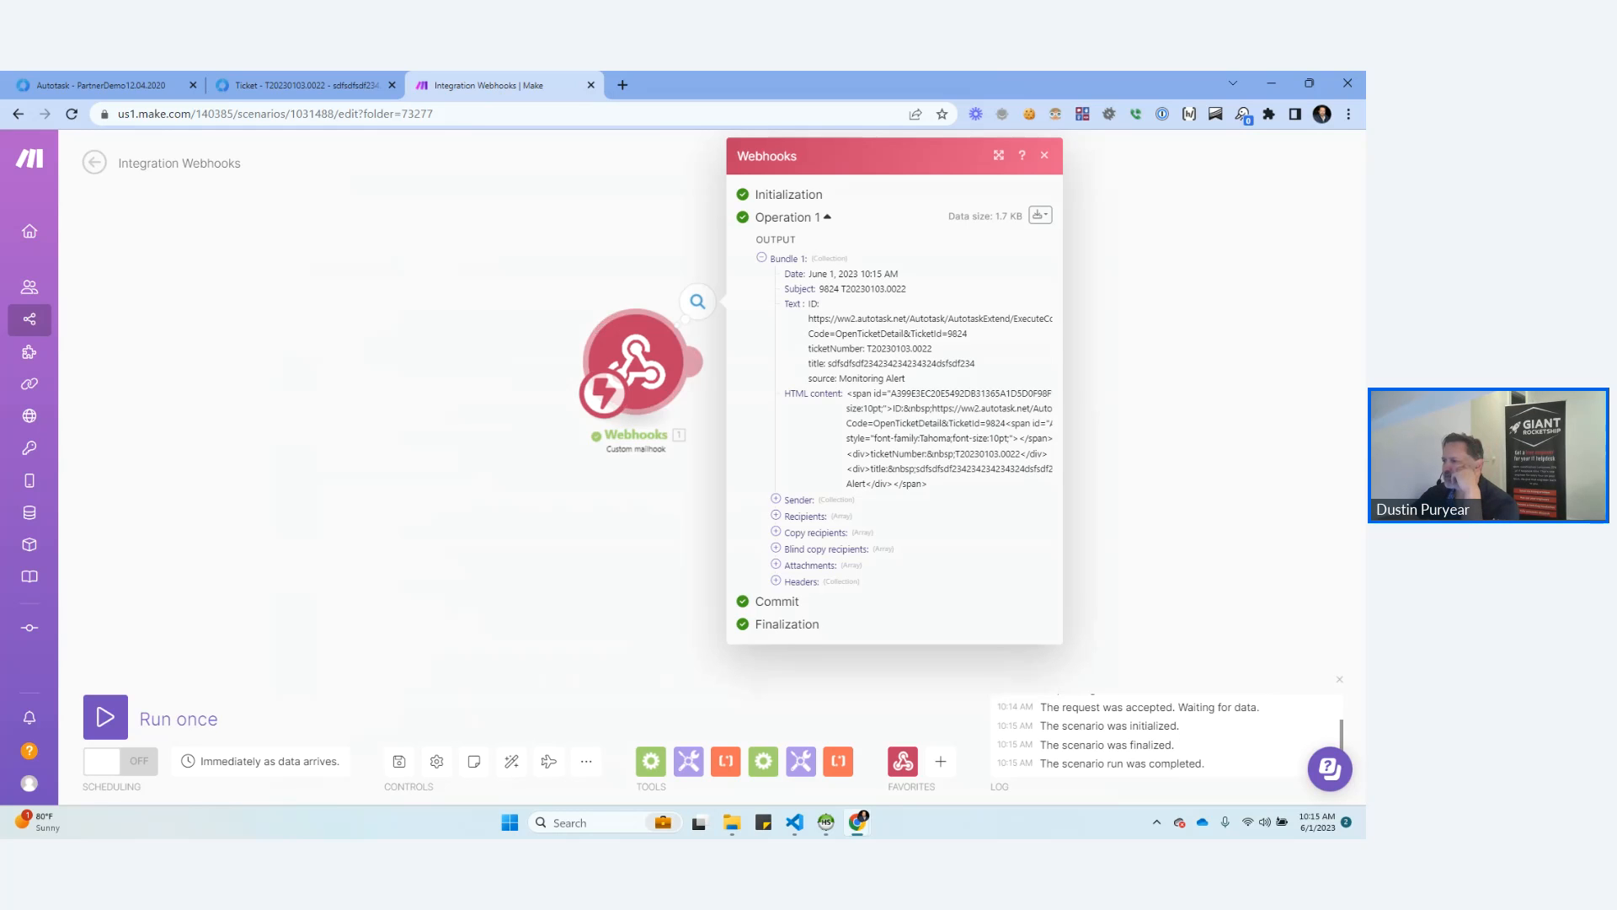
pyautogui.moveTo(636, 362); pyautogui.dragTo(518, 383)
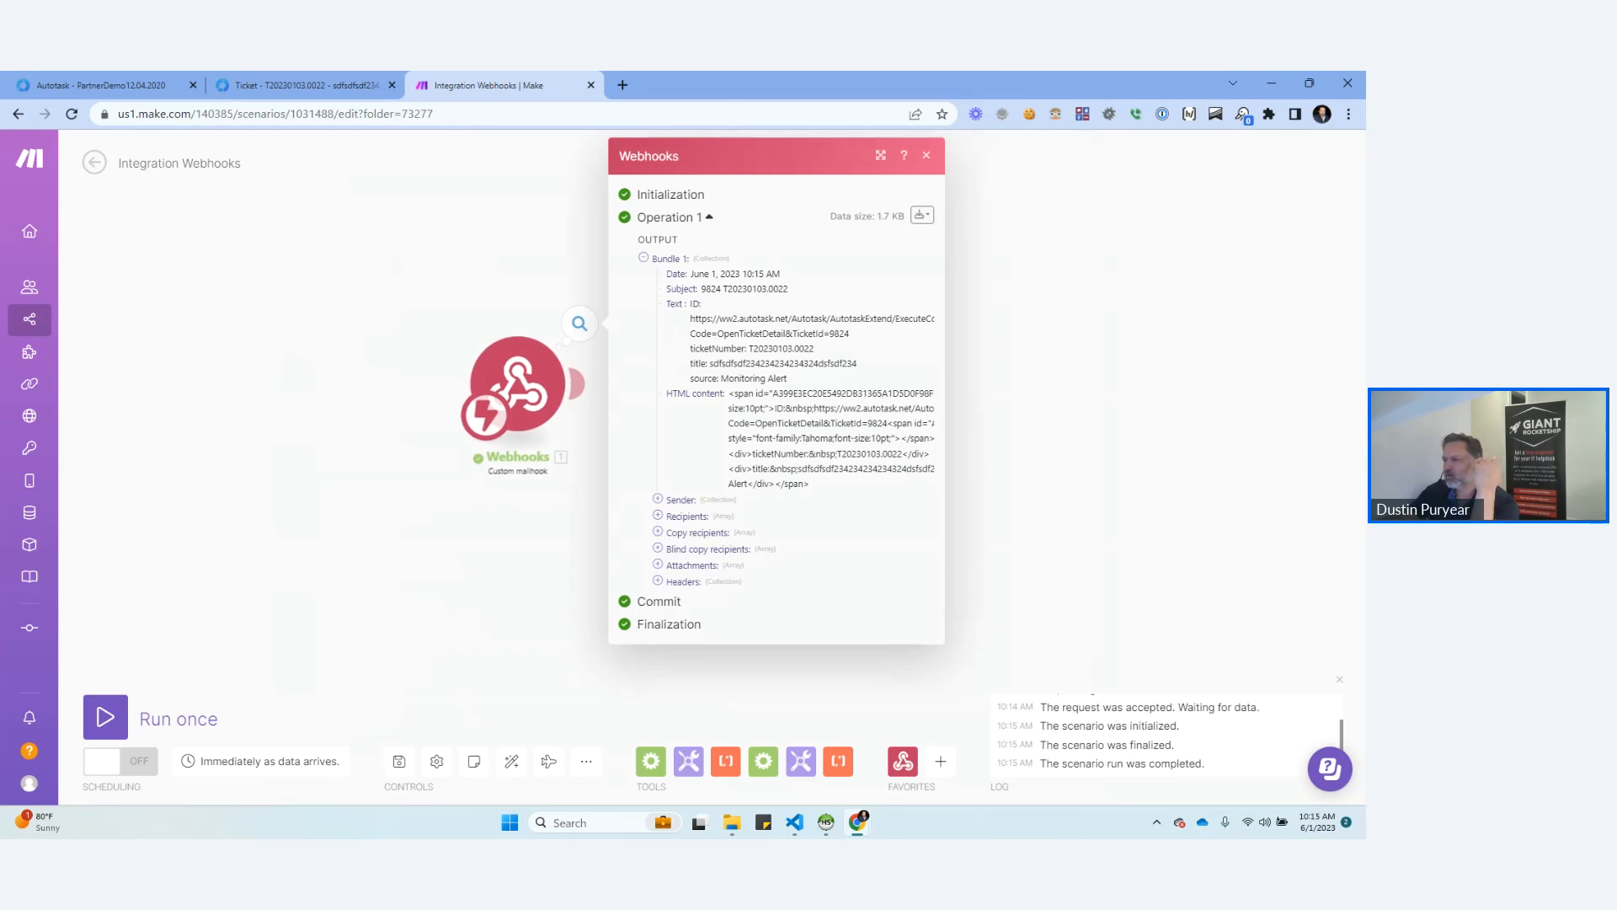
pyautogui.click(299, 85)
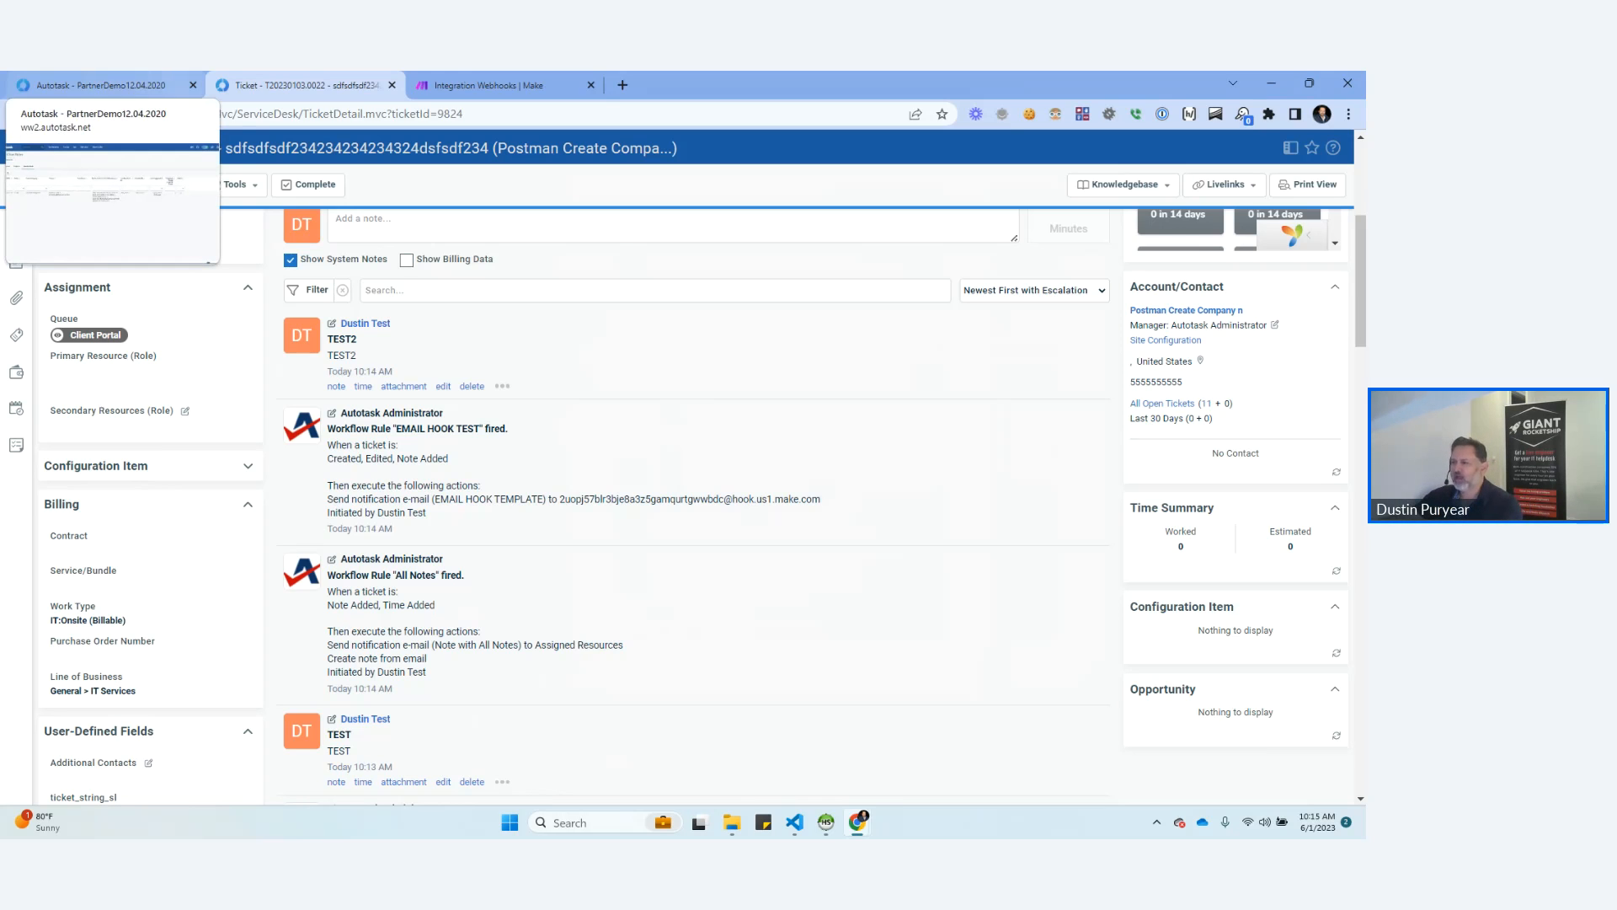
pyautogui.click(481, 85)
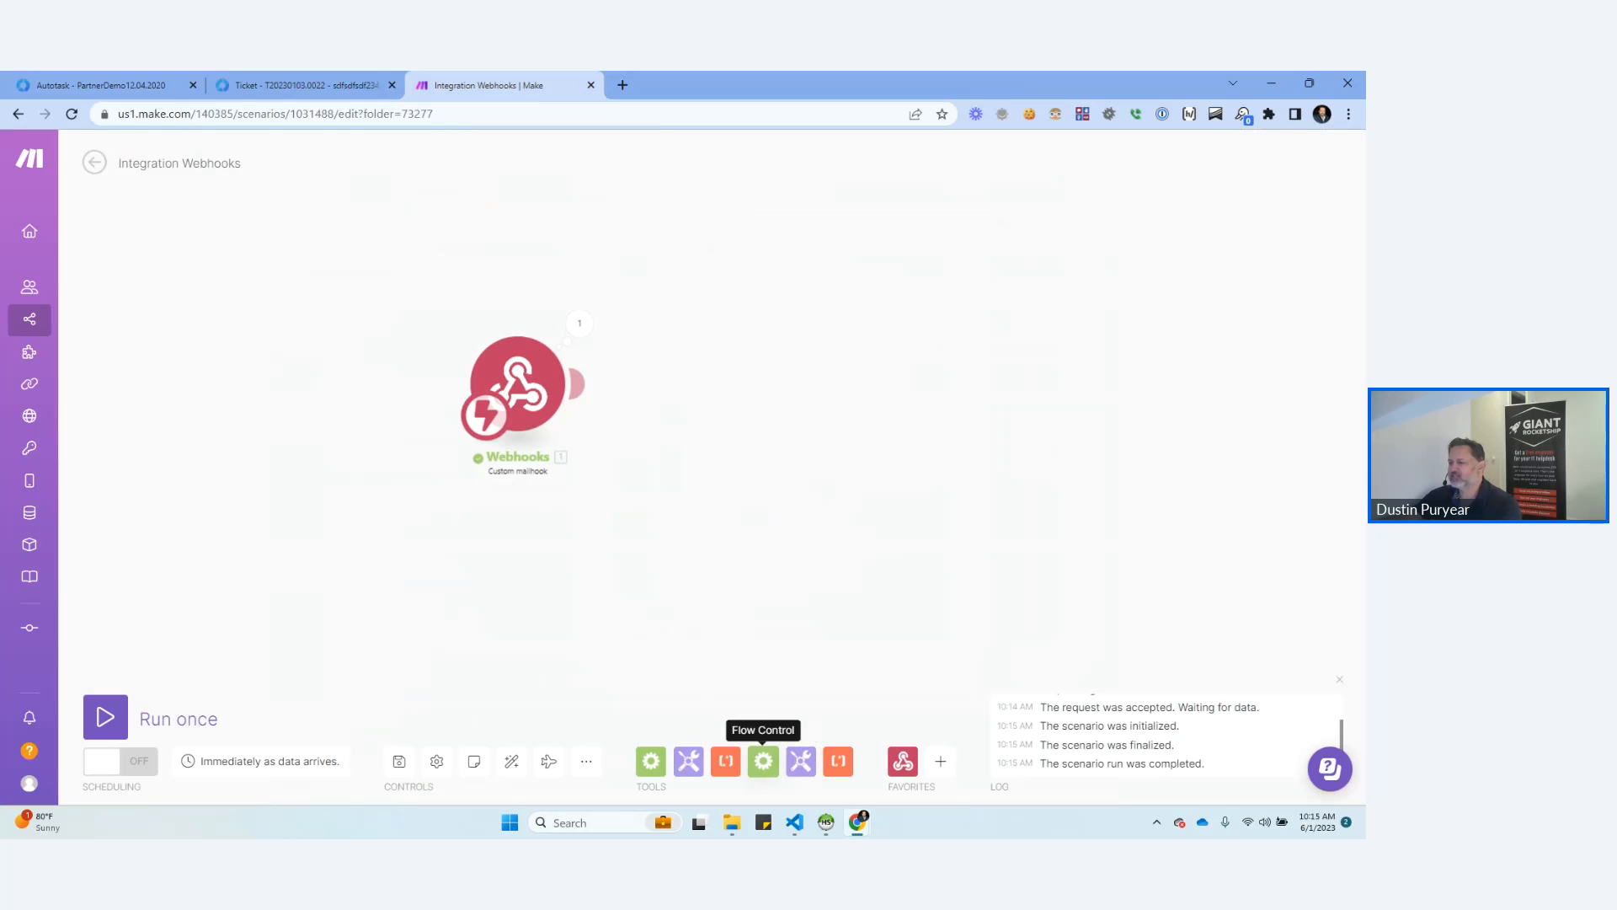
# Add a Text parser Match pattern module after Webhooks and check the Subject value in the mailhook's output bundle.
pyautogui.click(764, 761)
pyautogui.click(725, 760)
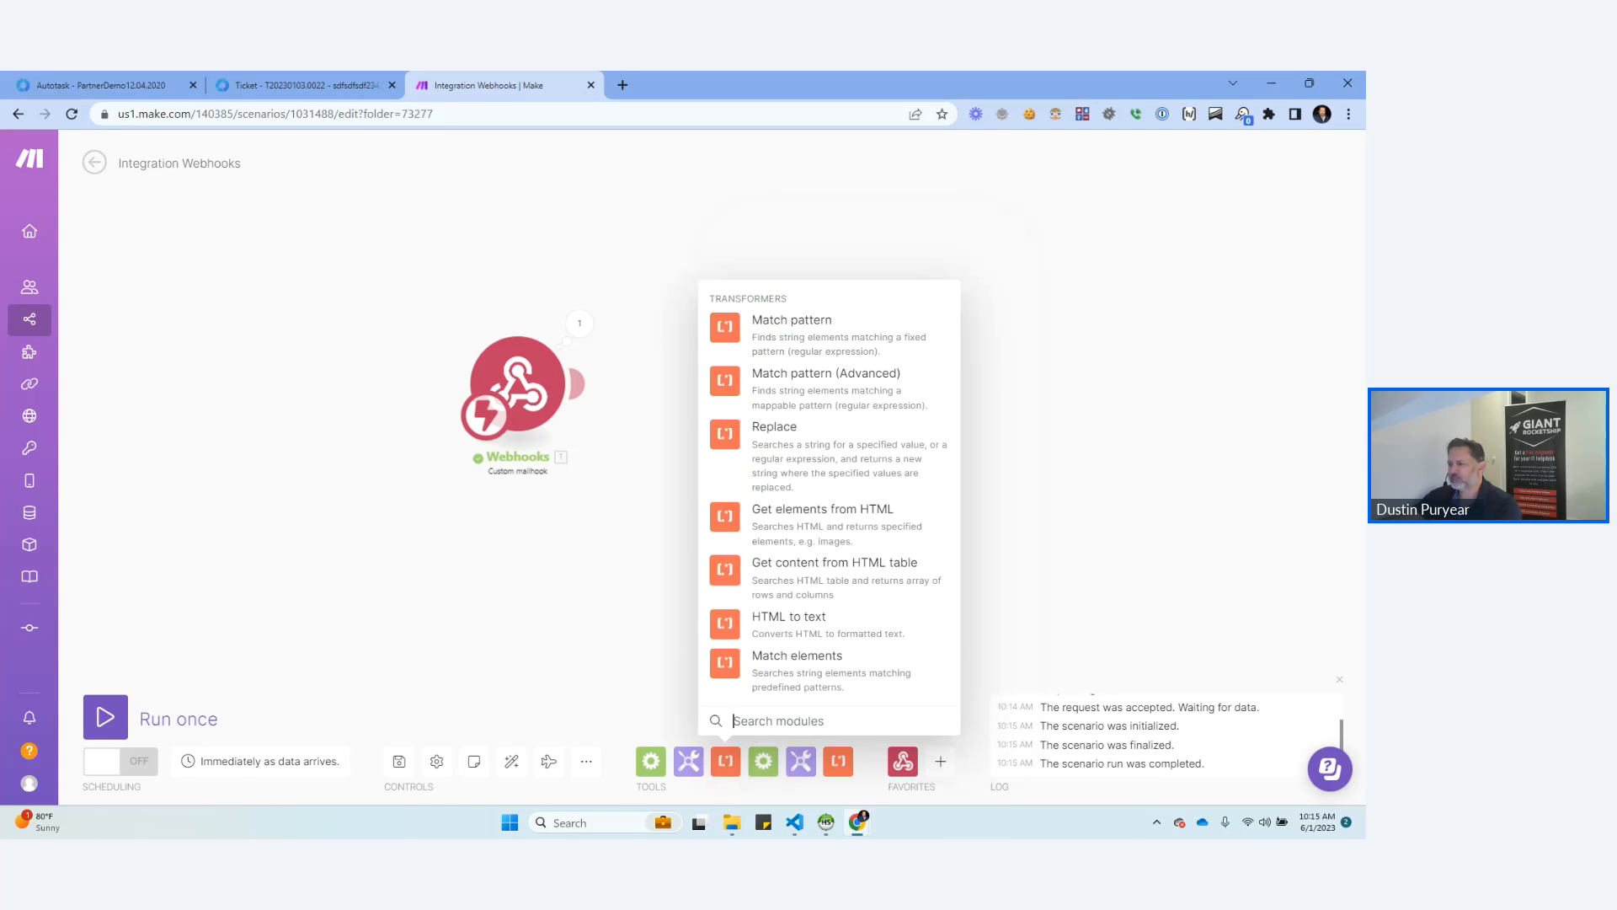
pyautogui.click(725, 326)
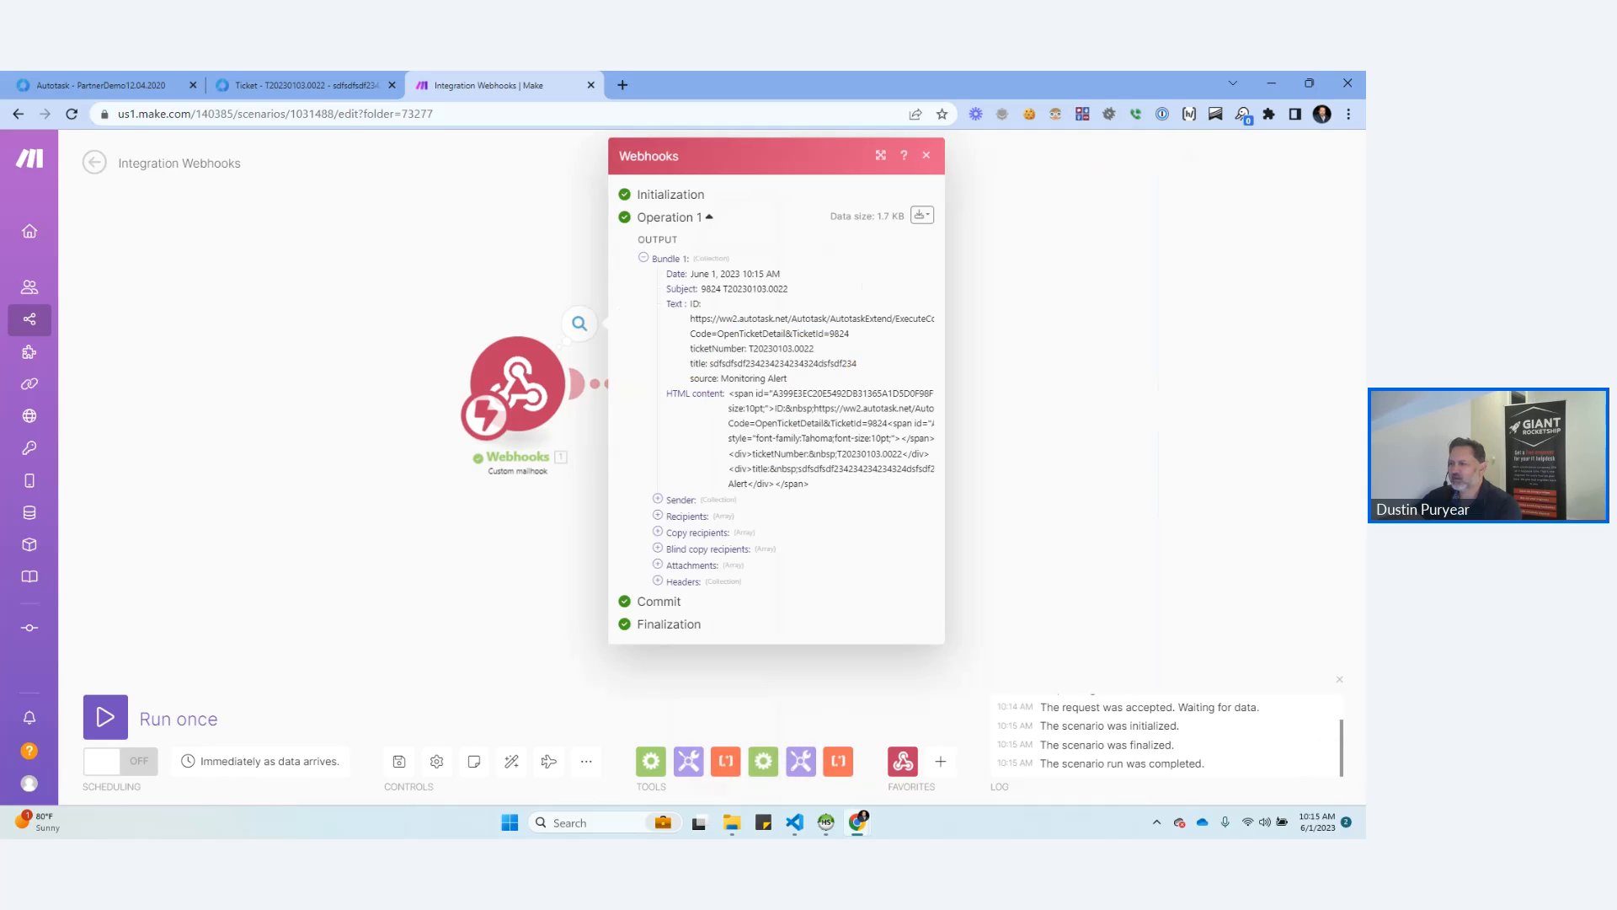
pyautogui.click(744, 289)
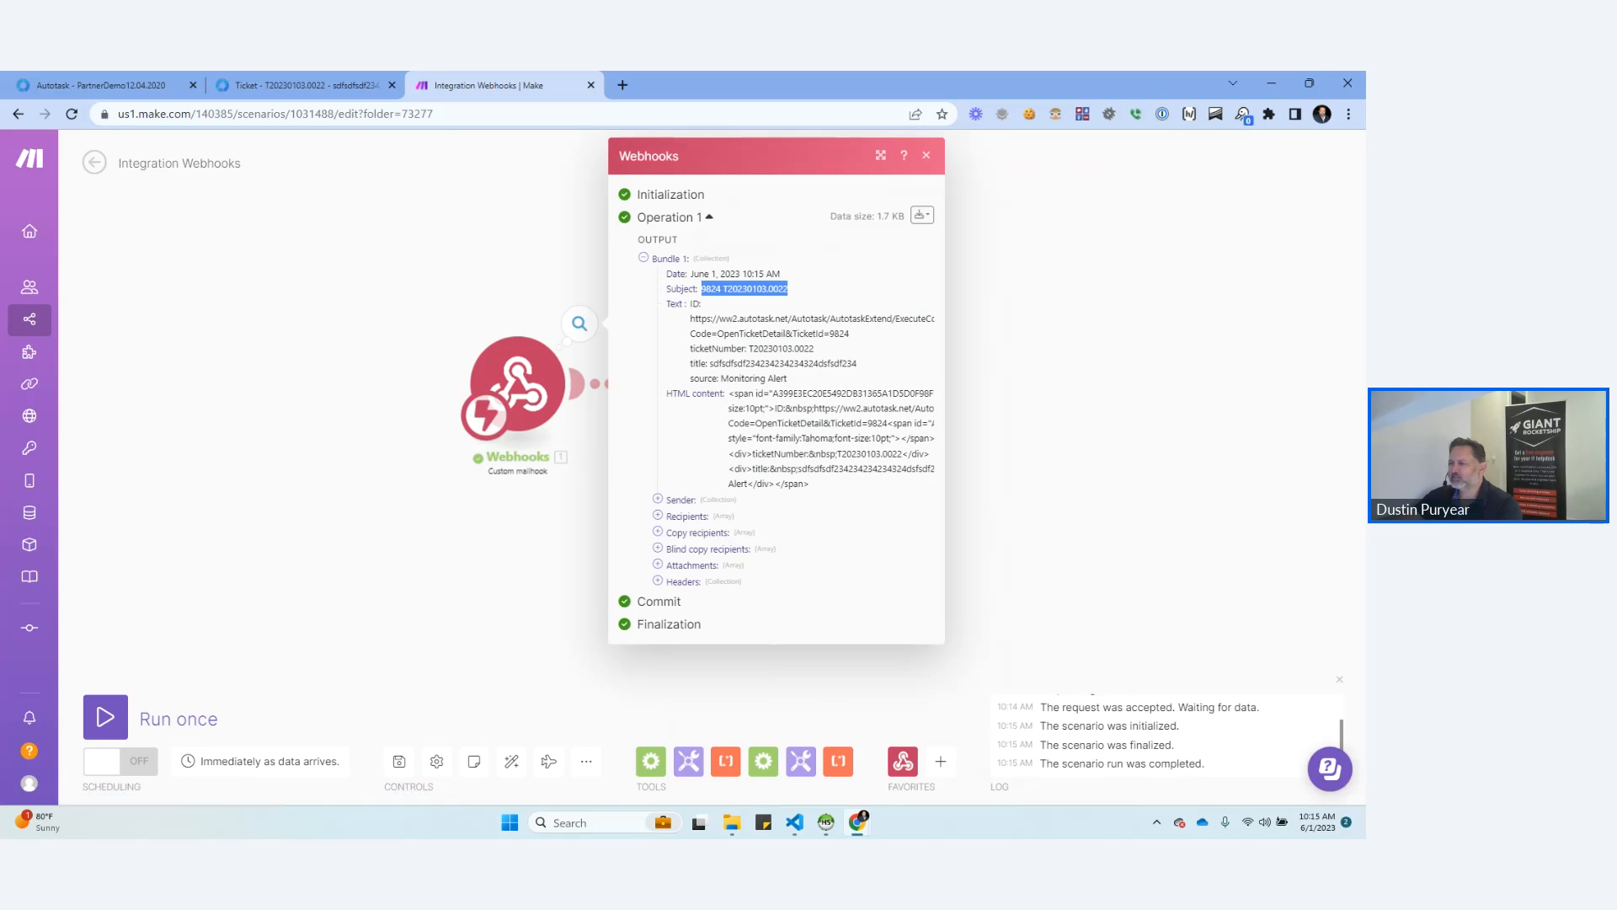
pyautogui.click(927, 155)
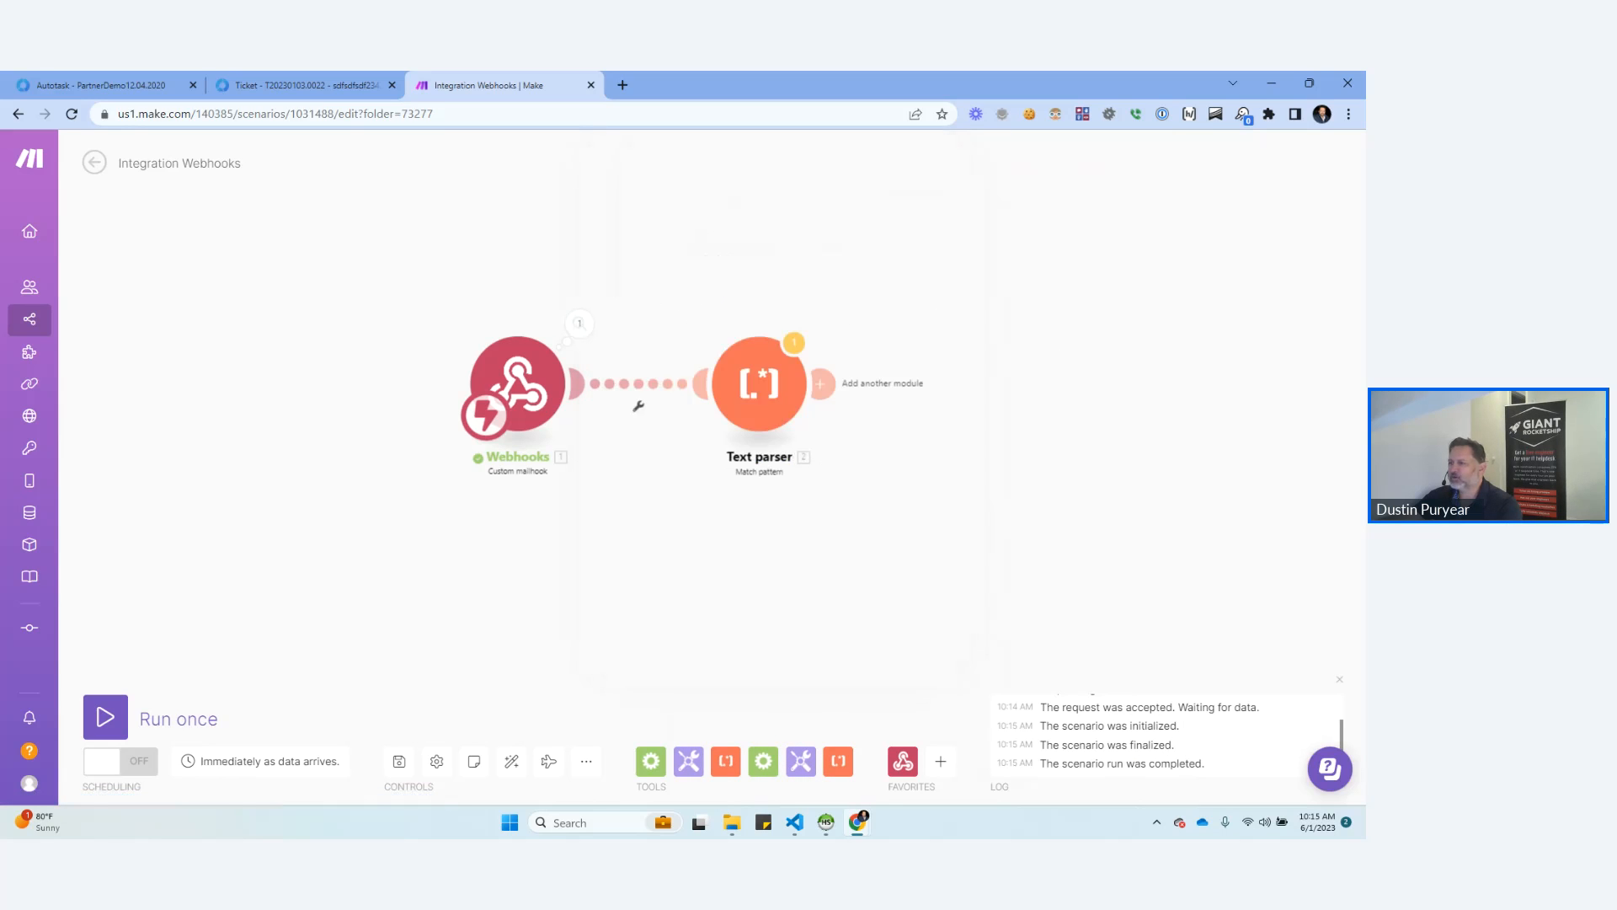
# Configure the Text parser with the mailhook's Subject as its text and the pattern /^(\d+)\s+/.
pyautogui.click(759, 384)
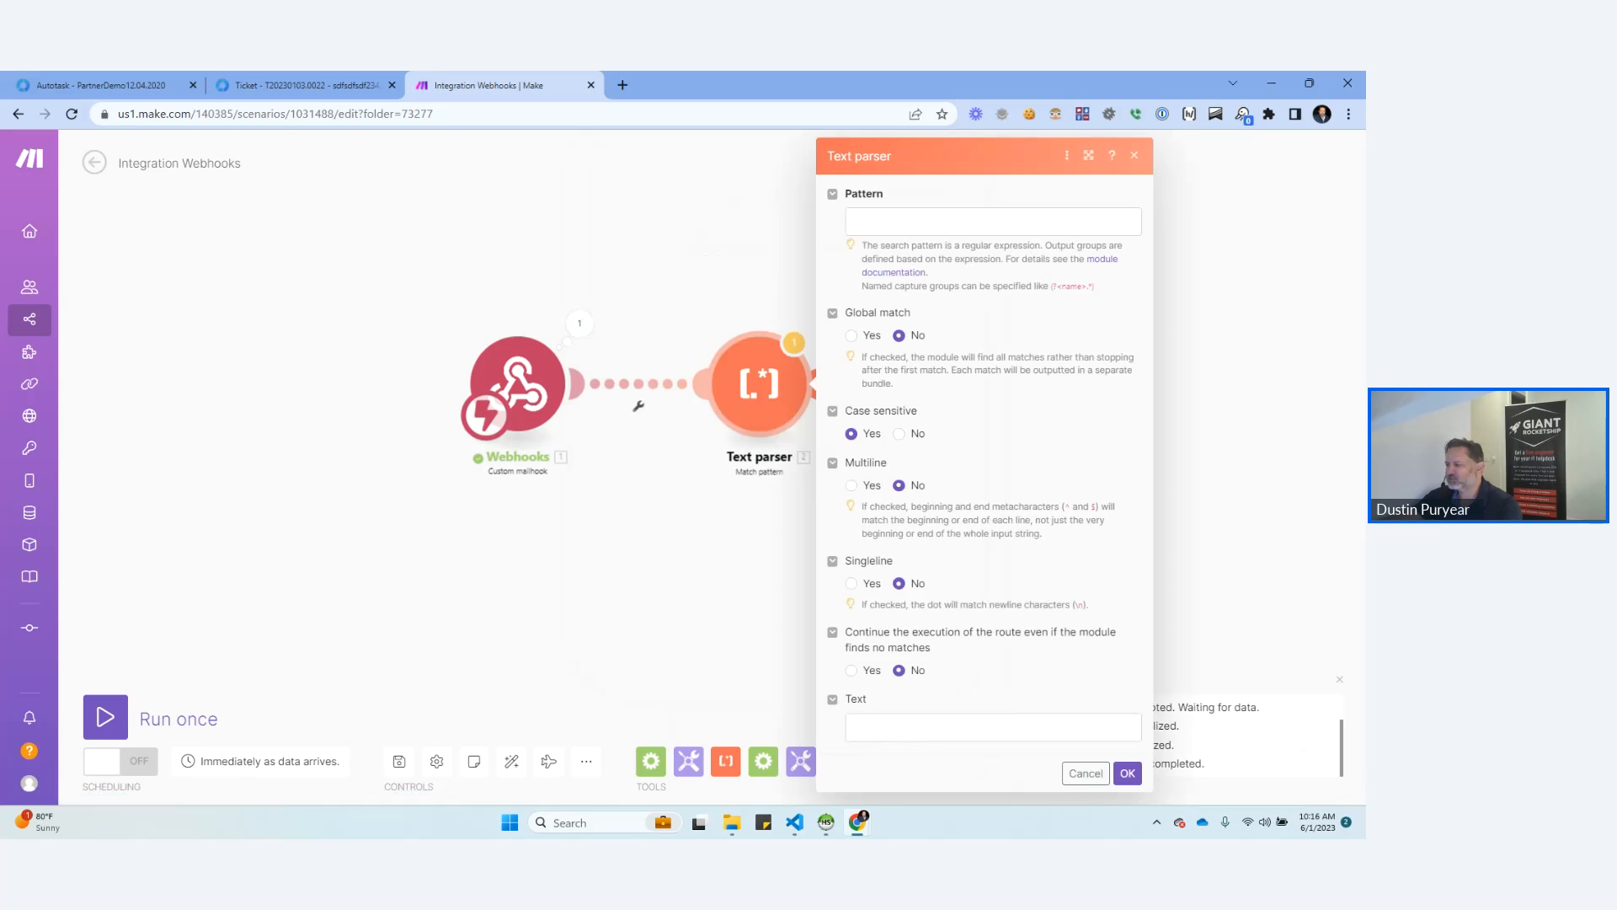
pyautogui.click(993, 727)
pyautogui.click(630, 368)
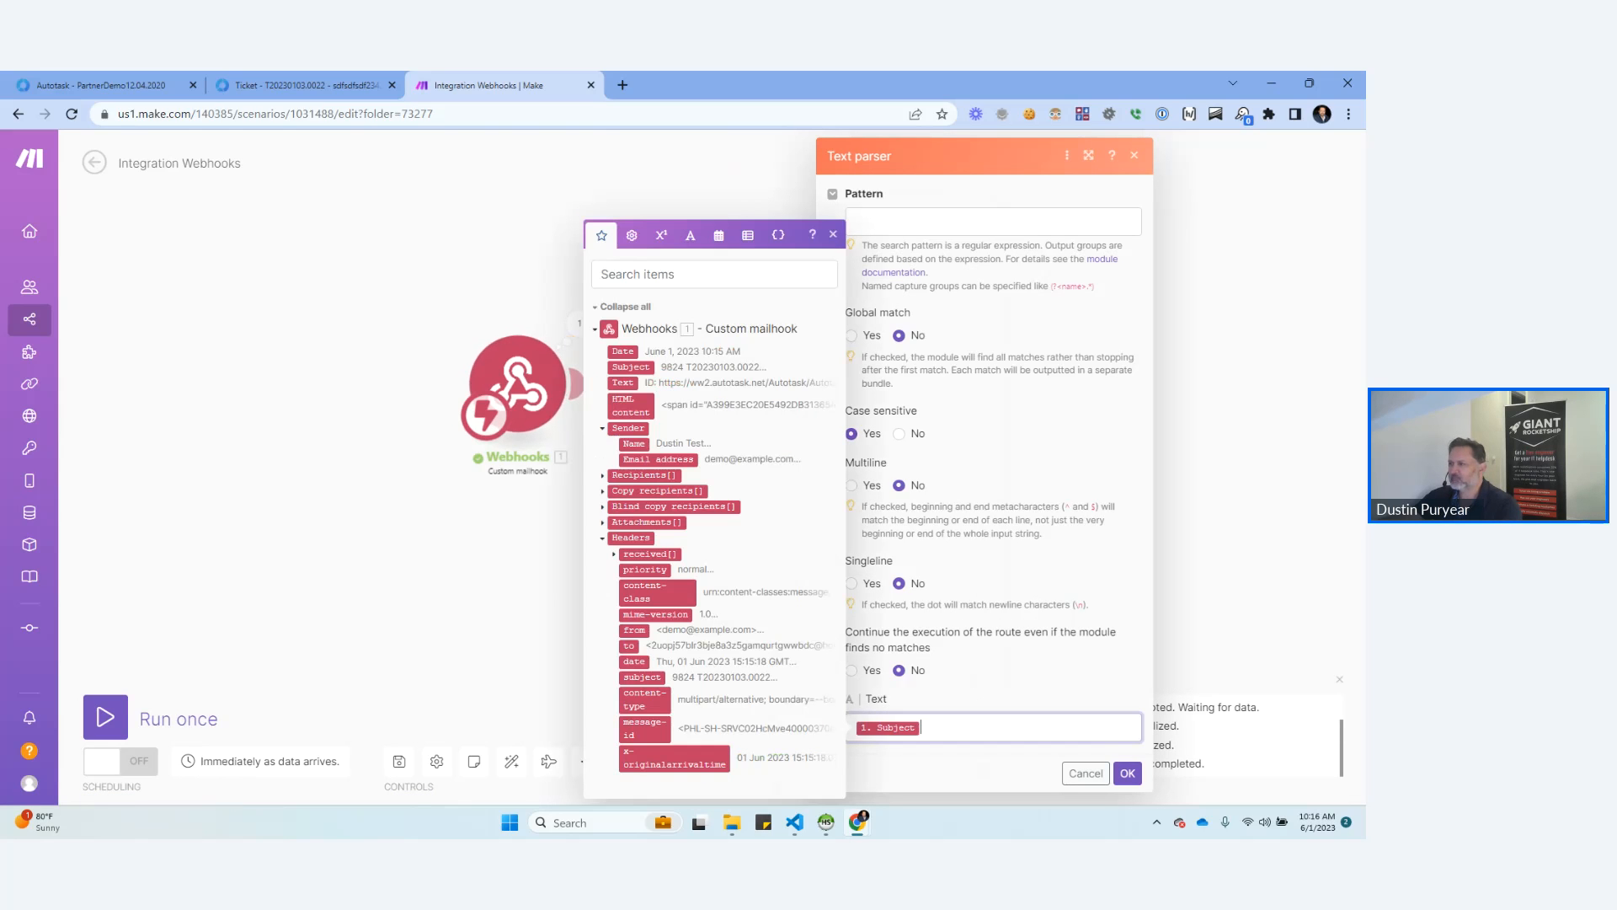
pyautogui.click(993, 221)
pyautogui.write('/')
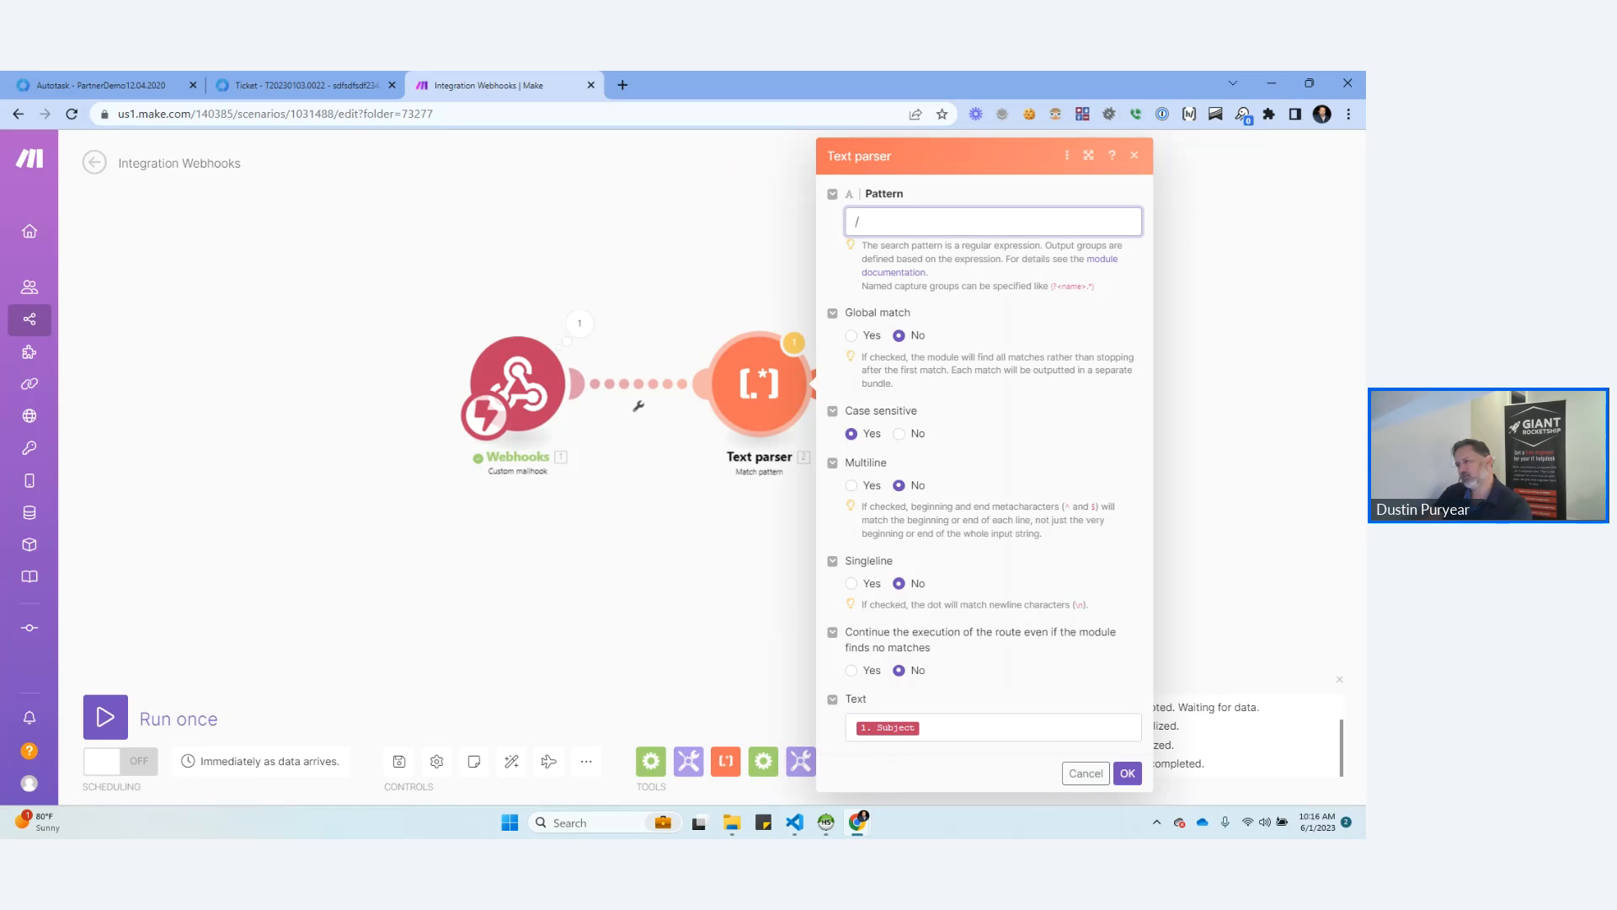
pyautogui.write('(\\D')
pyautogui.press('BackSpace')
pyautogui.write('^(\\d')
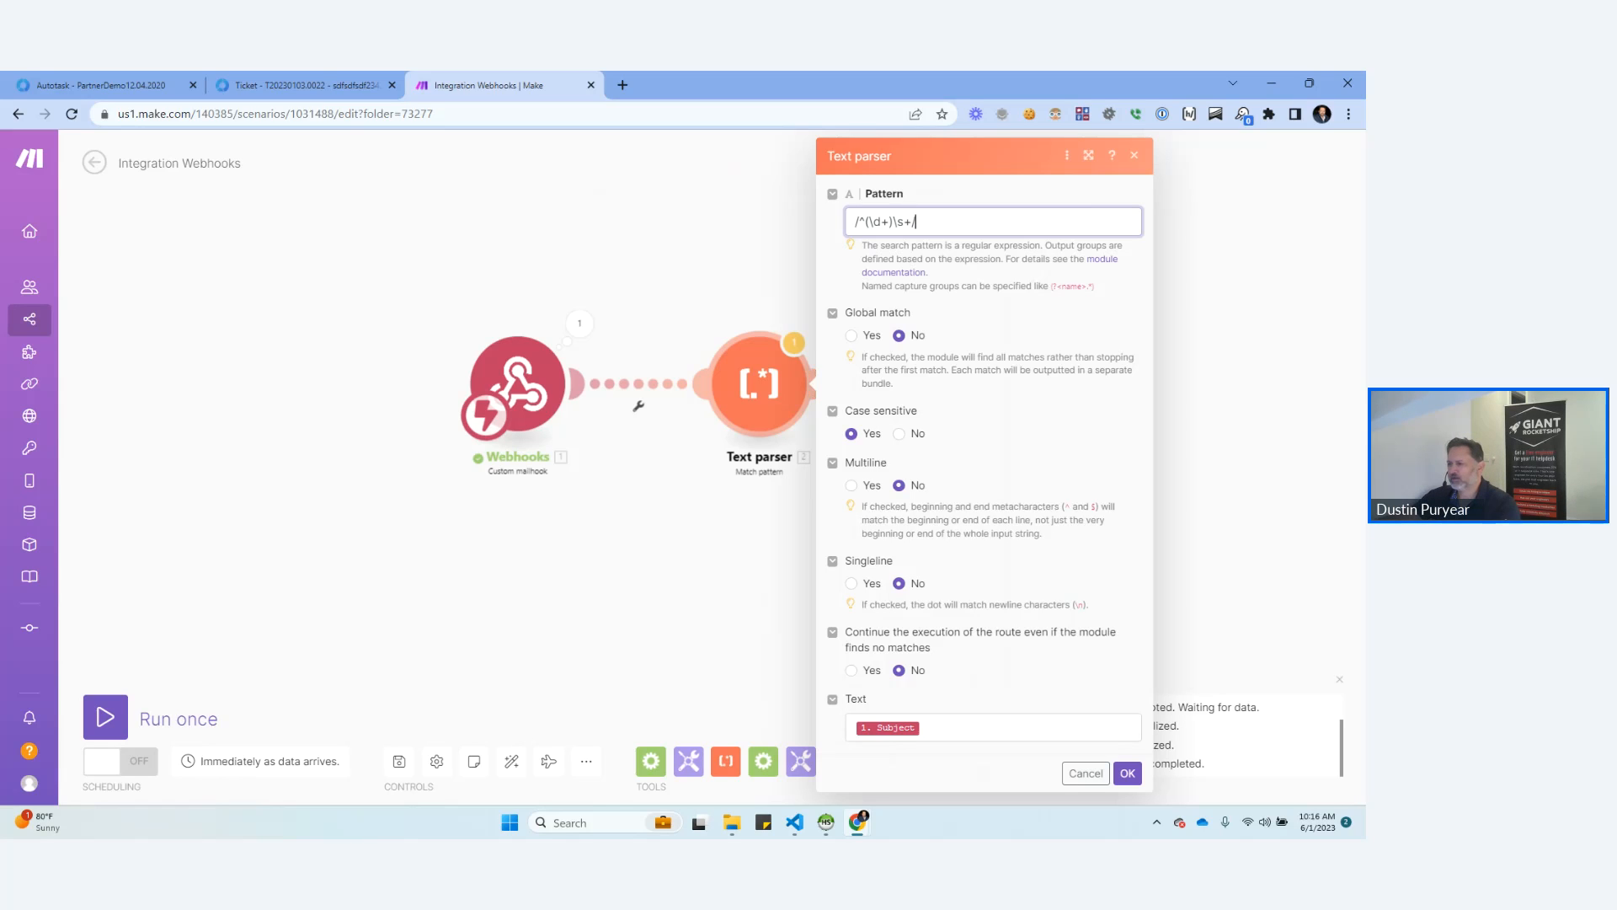
pyautogui.click(1127, 773)
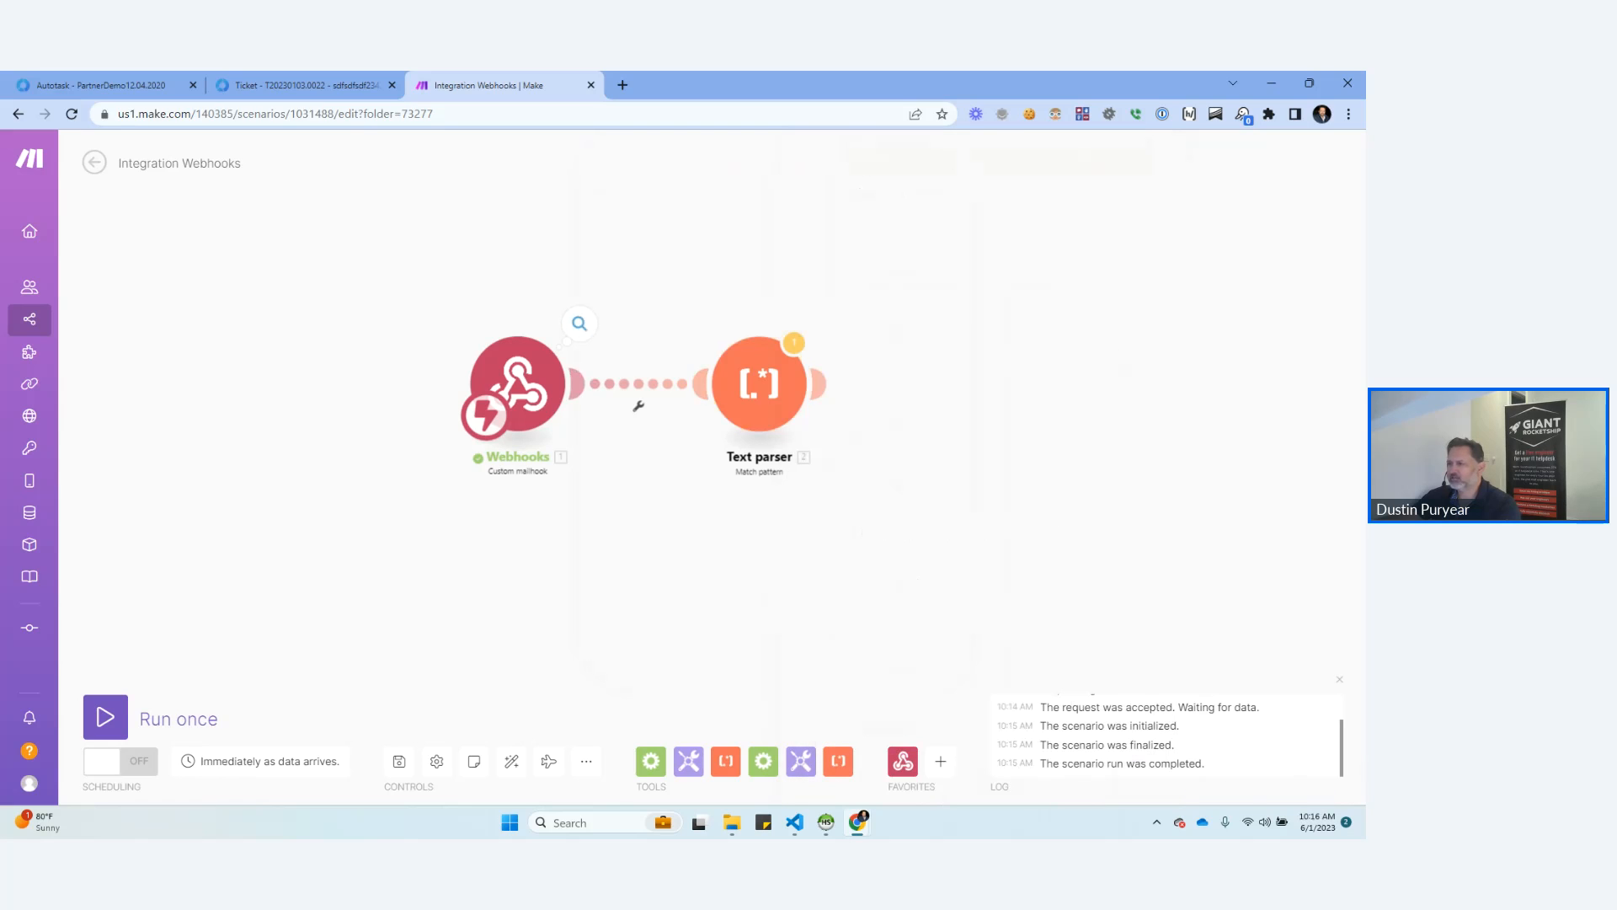
# Copy the subject value from the Webhooks output and replace the Text parser's text with 9824 T20230103.0022.
pyautogui.click(579, 323)
pyautogui.moveTo(701, 289); pyautogui.dragTo(789, 289)
pyautogui.hotkey('ctrl', 'c')
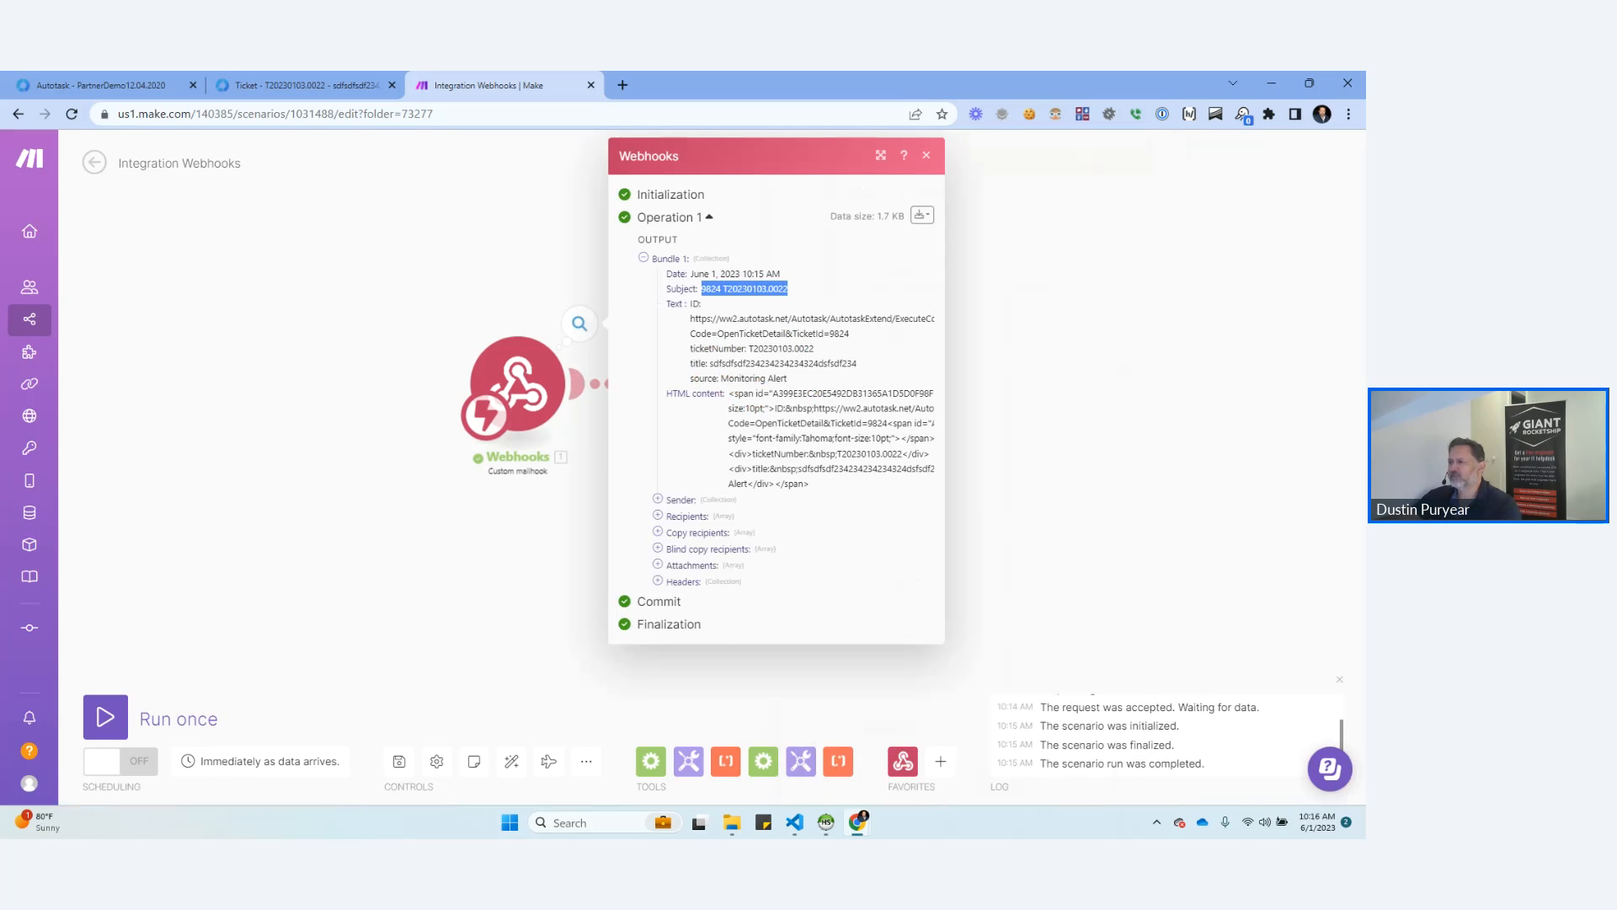
pyautogui.click(926, 155)
pyautogui.click(759, 384)
pyautogui.click(994, 731)
pyautogui.press('BackSpace')
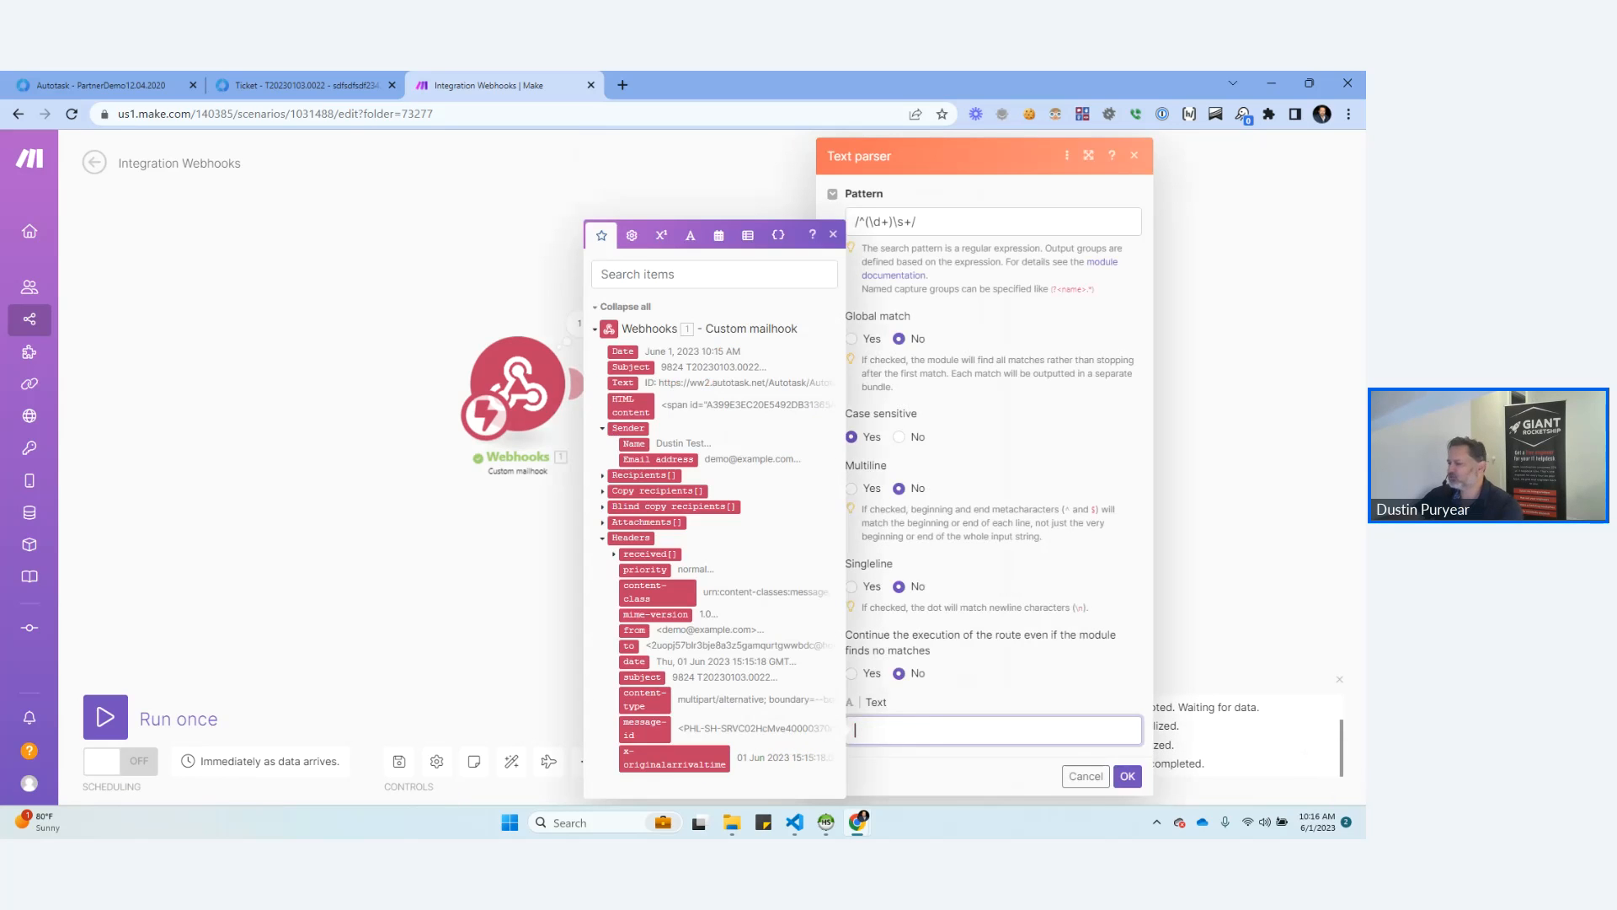
pyautogui.hotkey('ctrl', 'v')
pyautogui.click(1127, 776)
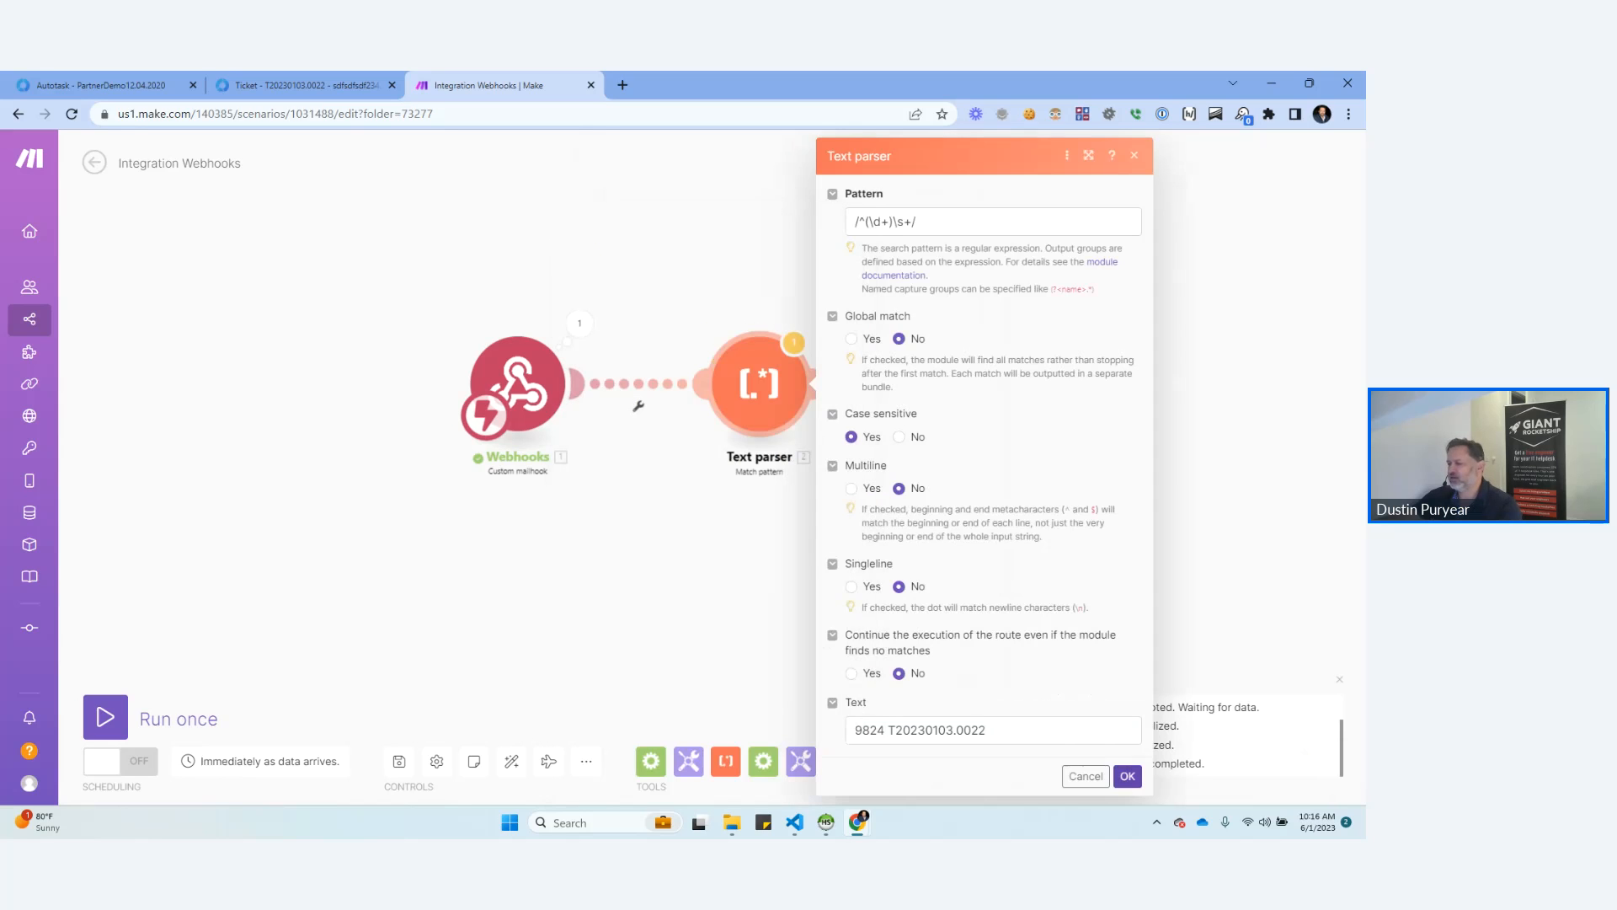
# Run only the Text parser module and inspect its output bundle for a pattern match.
pyautogui.rightClick(780, 365)
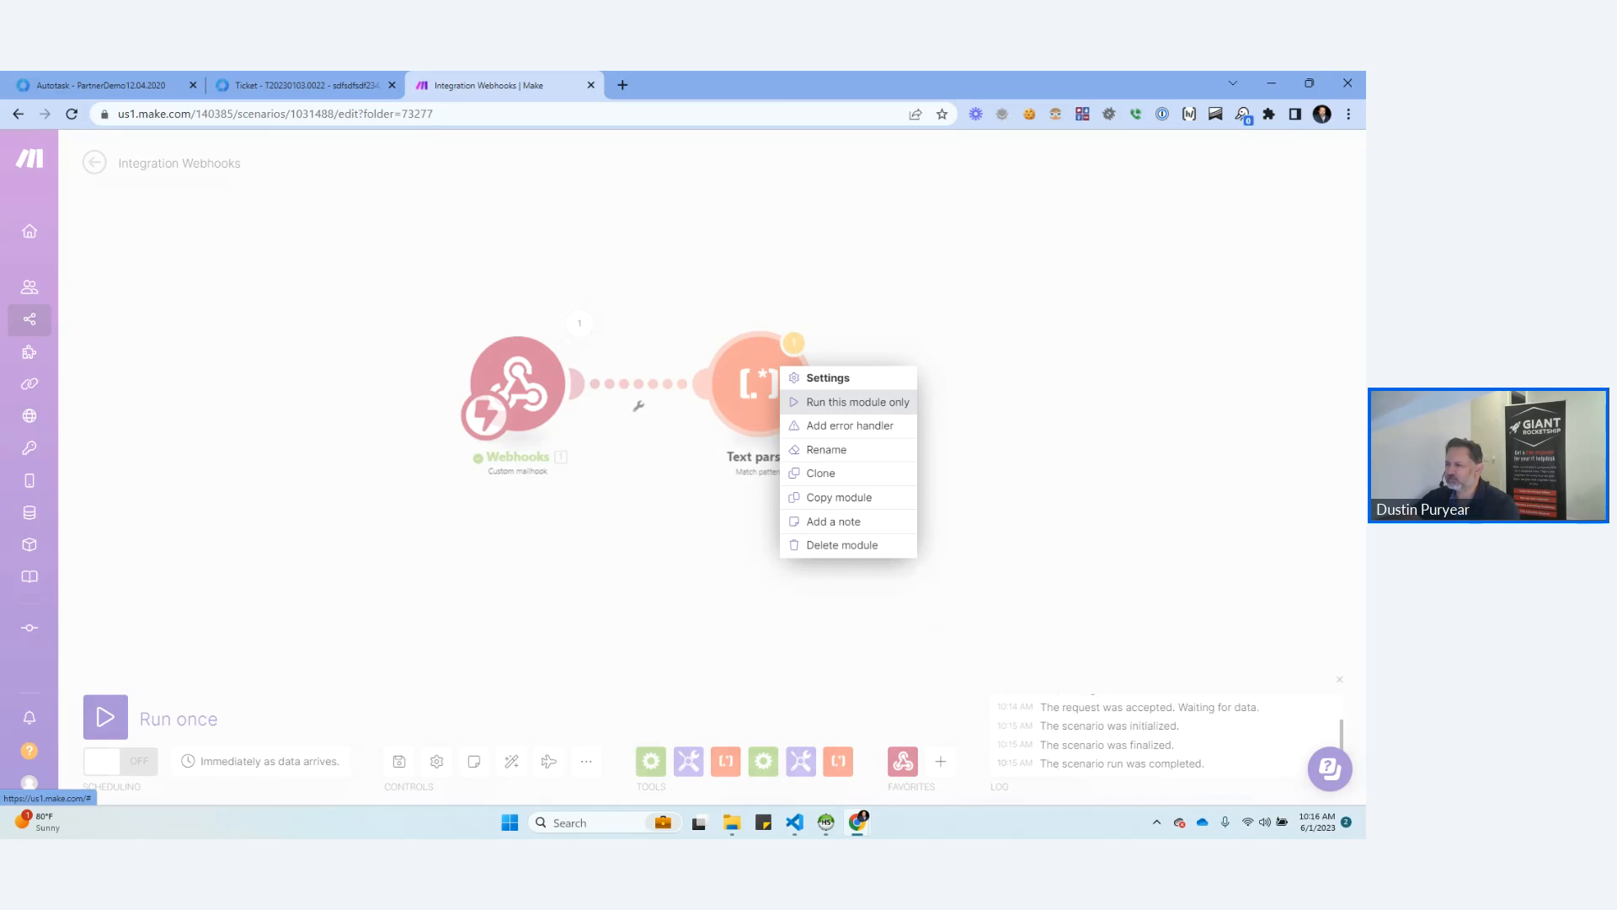
pyautogui.click(858, 402)
pyautogui.click(994, 324)
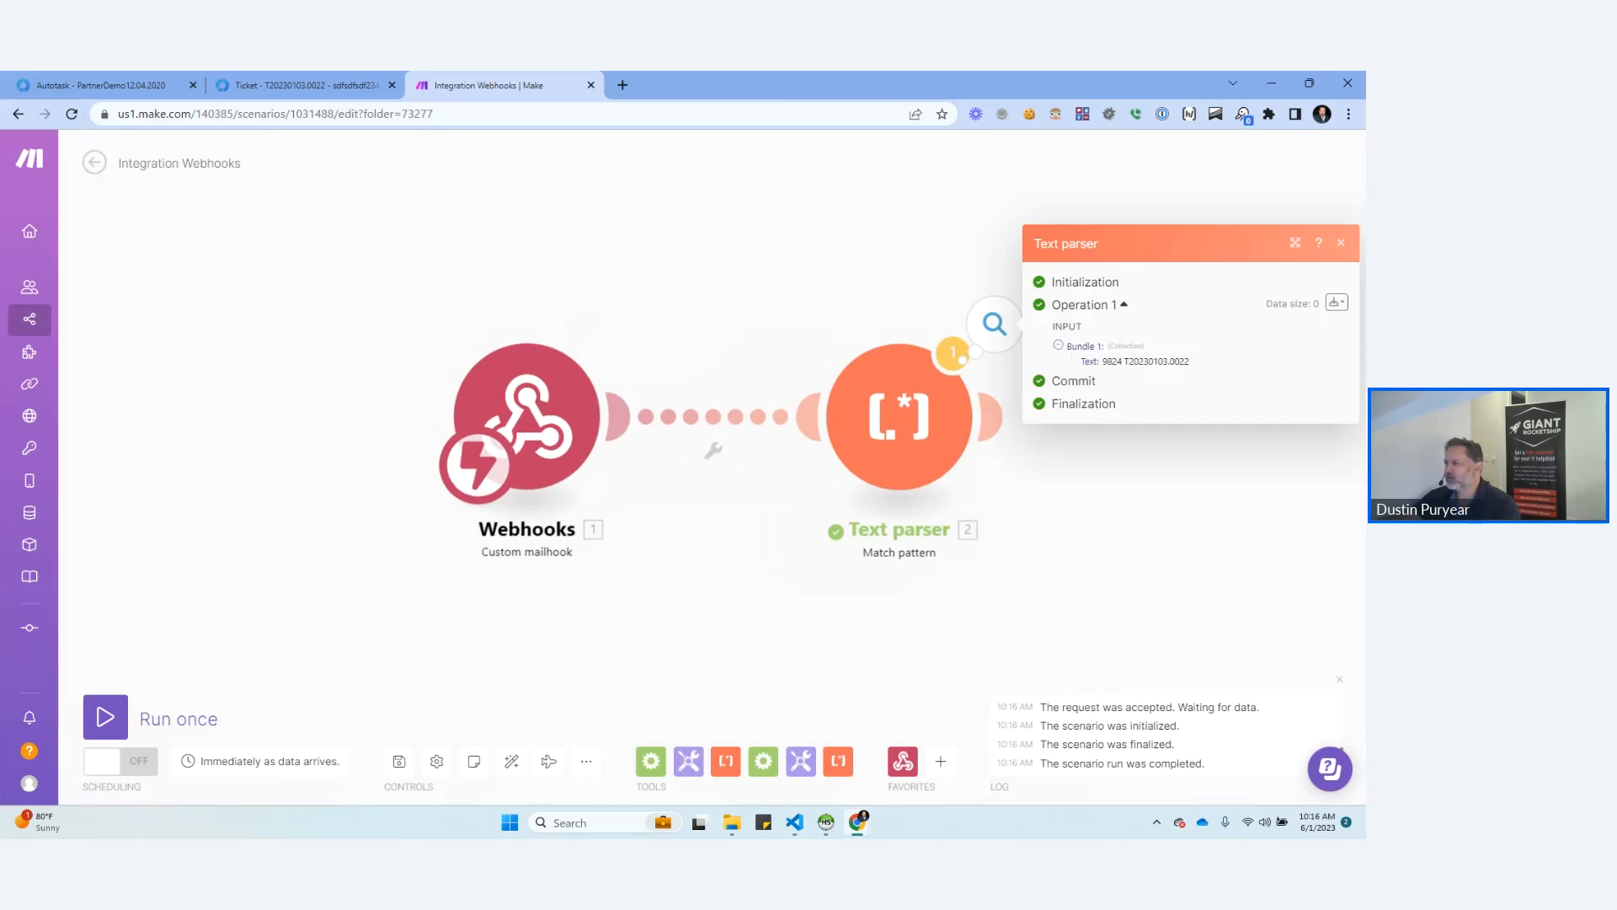
pyautogui.scroll(-1, 868, 288)
pyautogui.moveTo(868, 288); pyautogui.dragTo(722, 271)
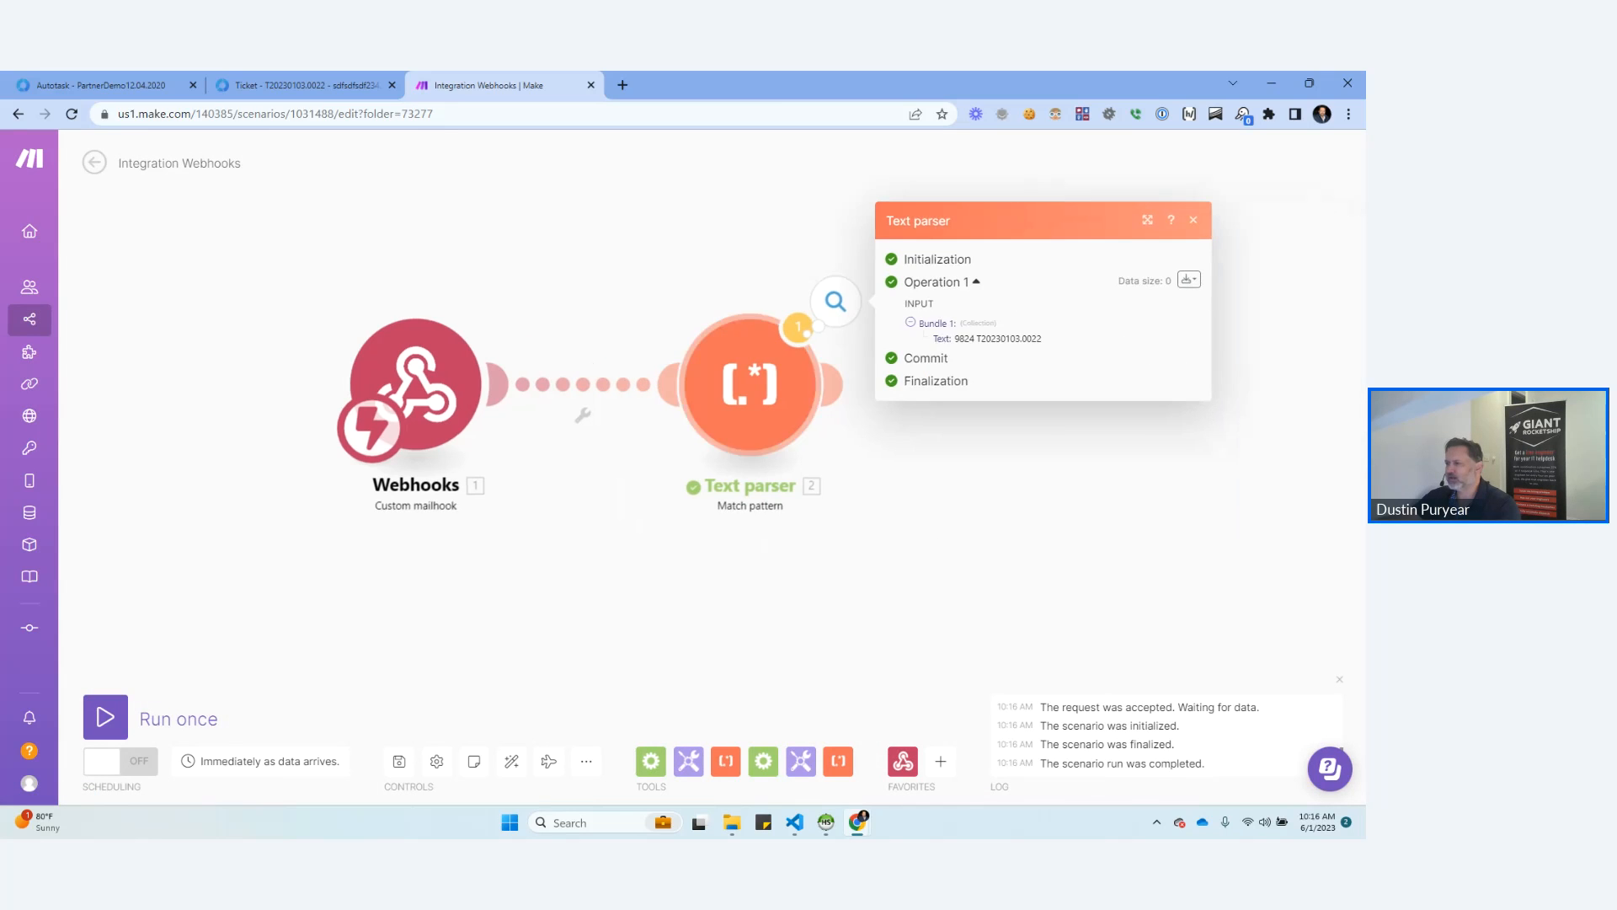
# Re-enter the Text parser's pattern as /^(\d+)\s+/ and run only that module again.
pyautogui.click(751, 384)
pyautogui.click(977, 222)
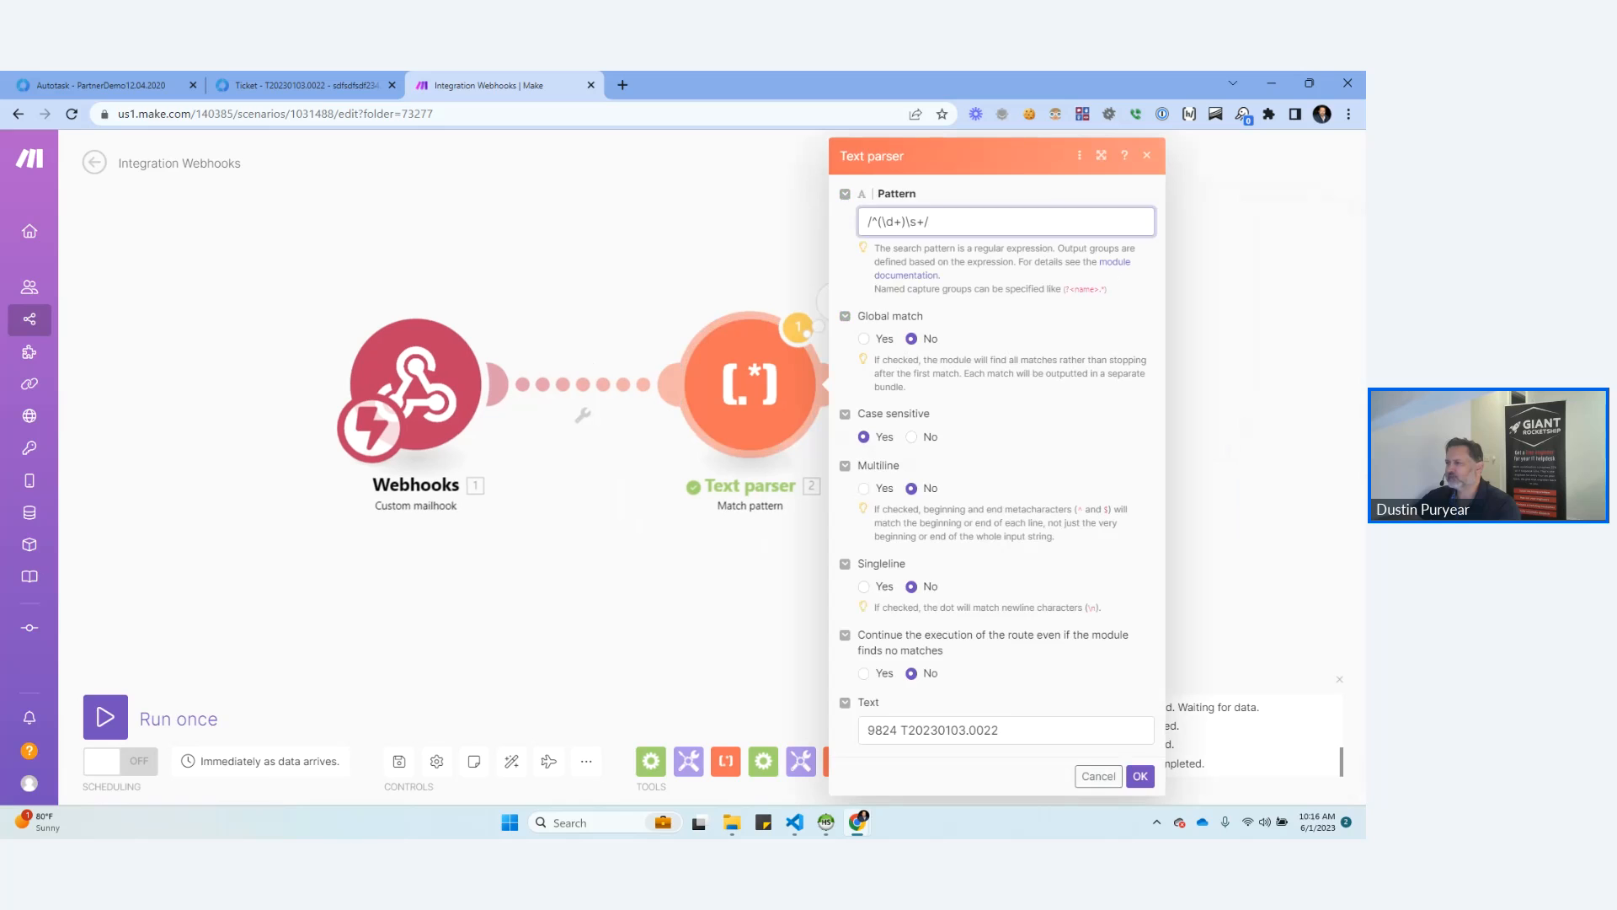
pyautogui.press('BackSpace')
pyautogui.press('BackSpace')
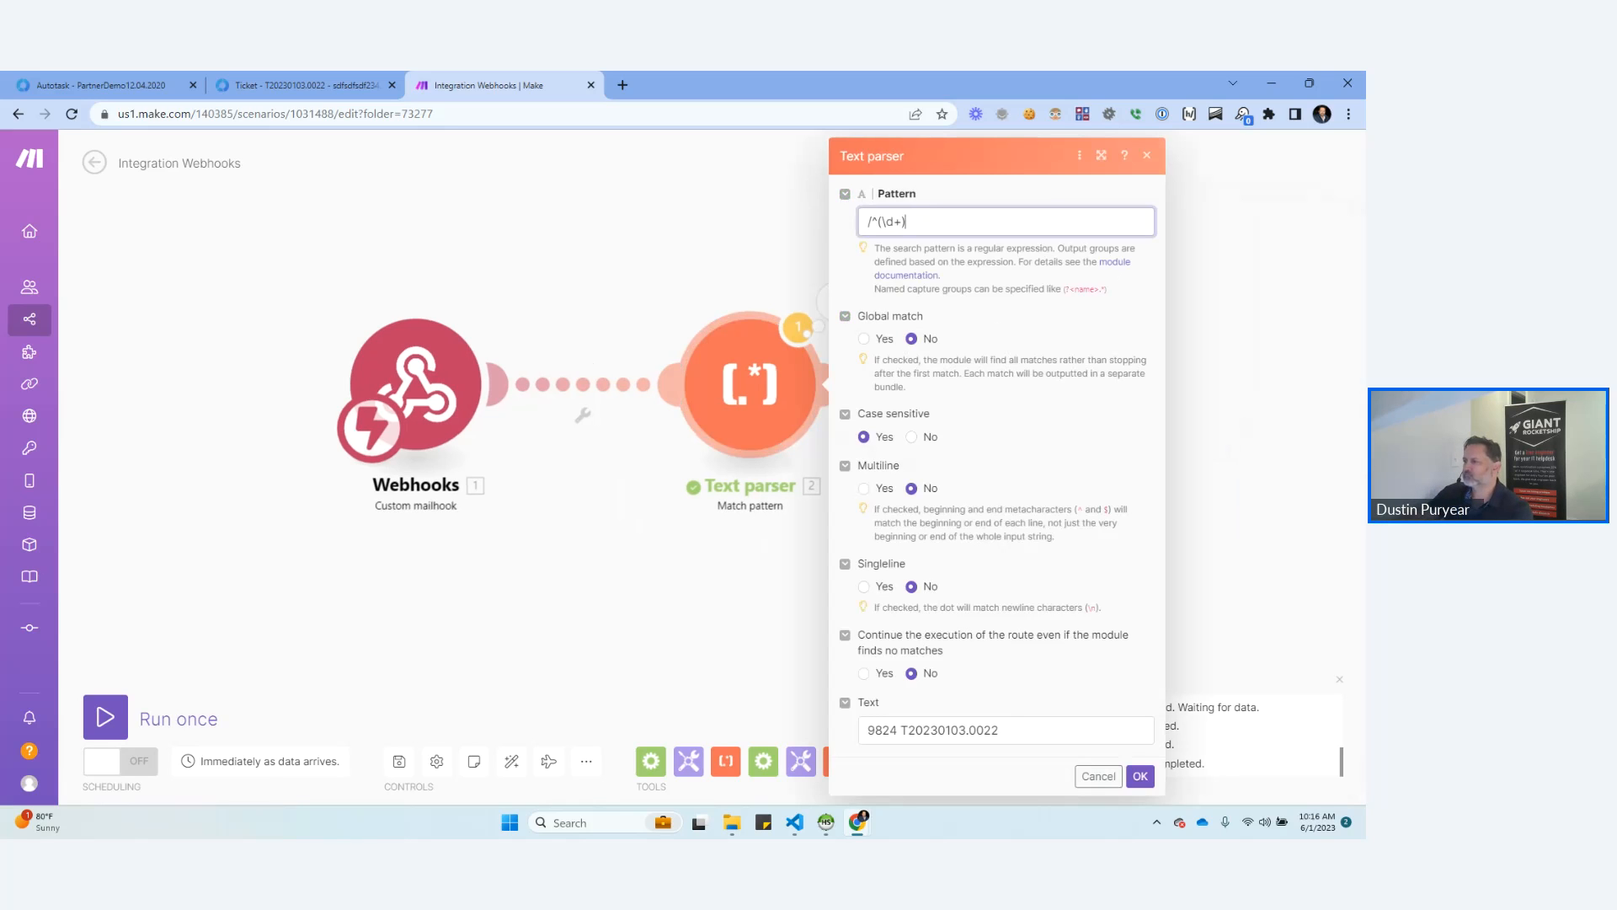
pyautogui.press('Home')
pyautogui.press('Right')
pyautogui.write('\\s+')
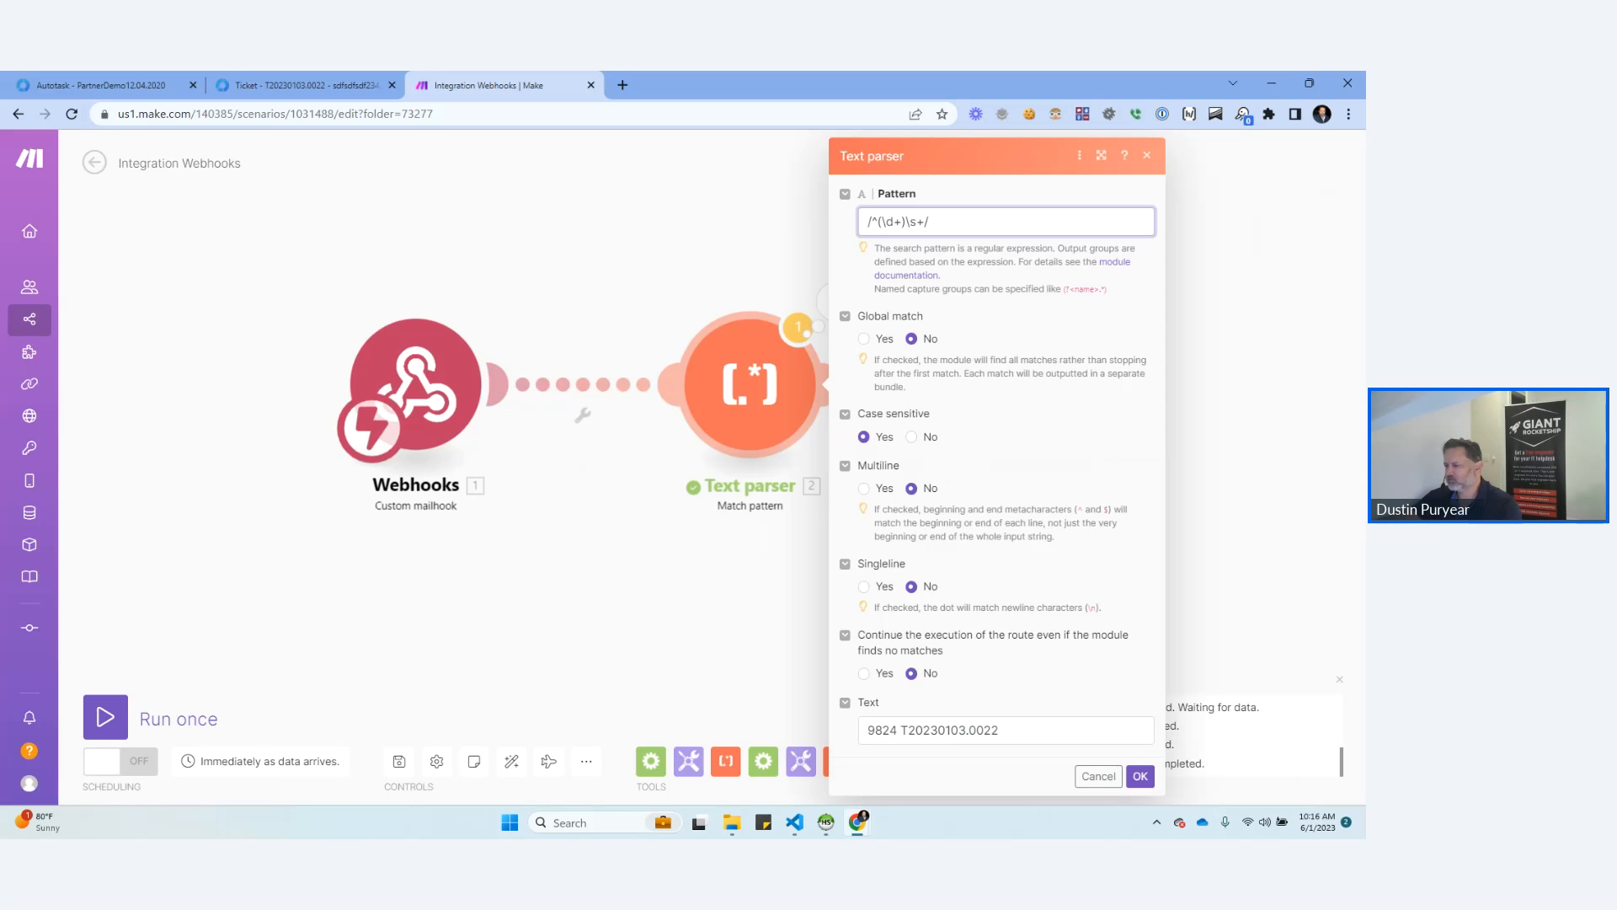
pyautogui.click(1140, 776)
pyautogui.rightClick(768, 347)
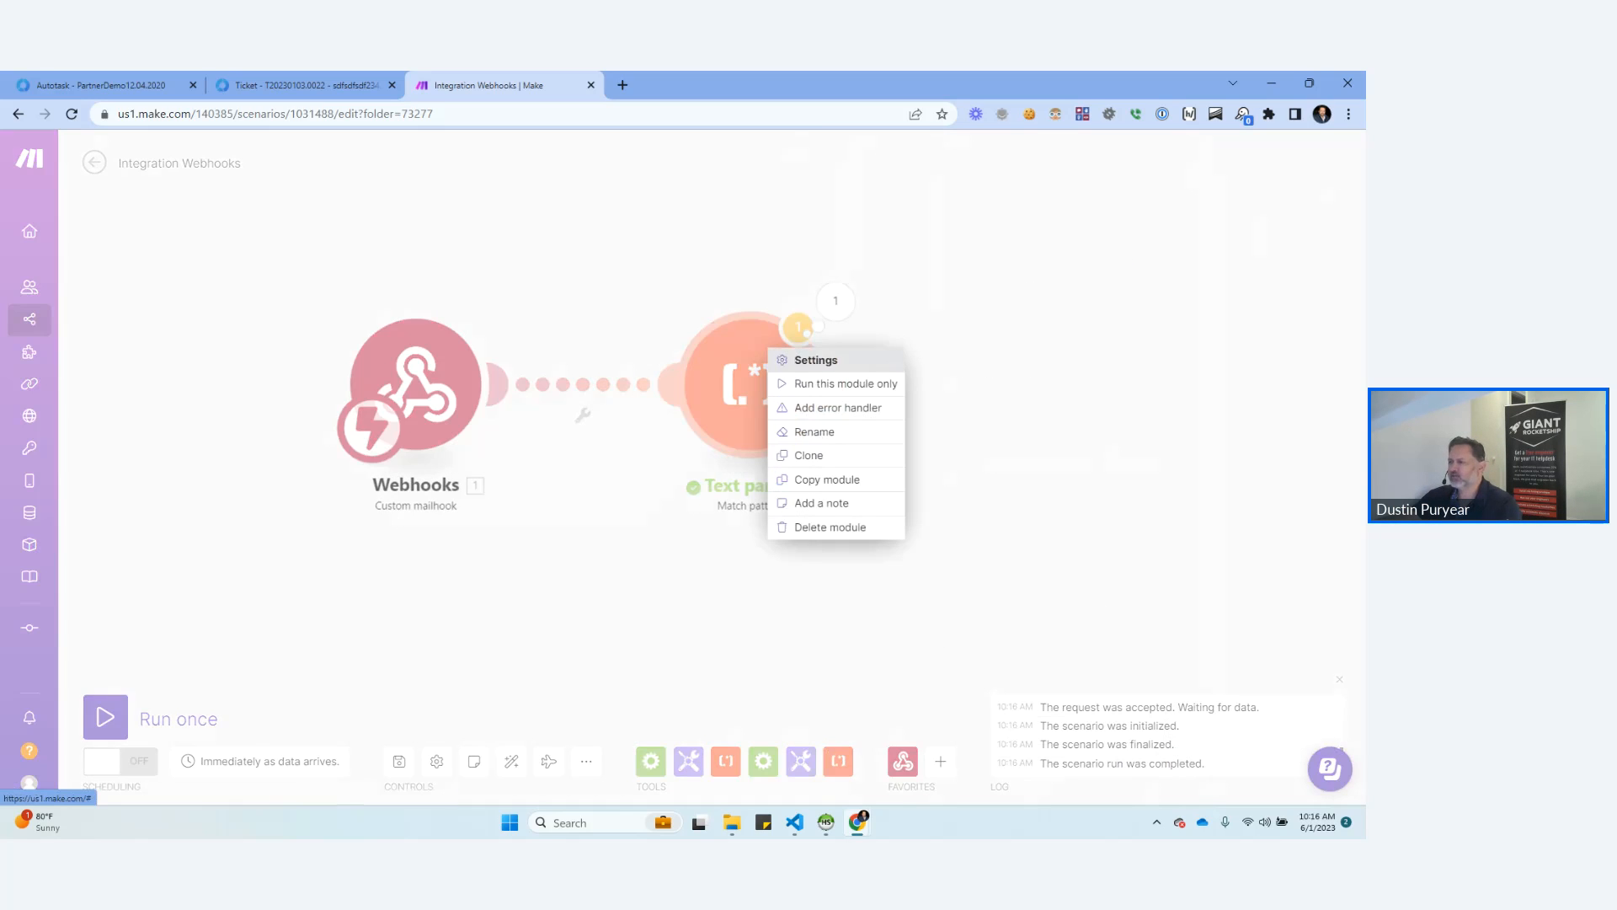
pyautogui.click(842, 383)
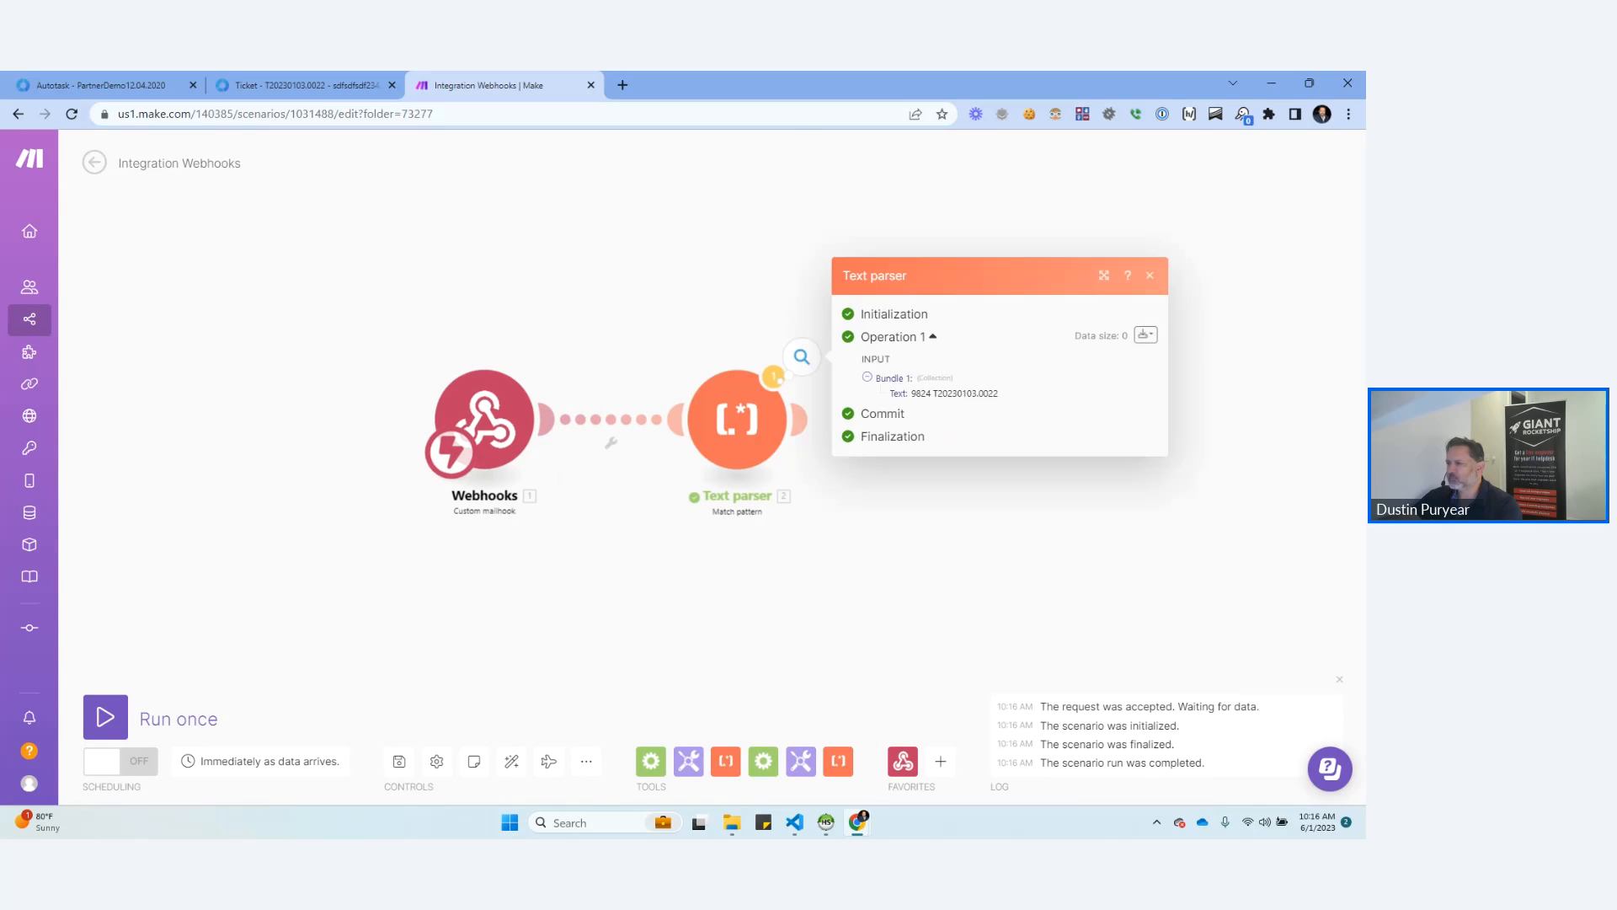
# Change the Text parser's pattern to /^(\d+)\s+T\d+$/ and save the module settings.
pyautogui.click(737, 419)
pyautogui.click(973, 222)
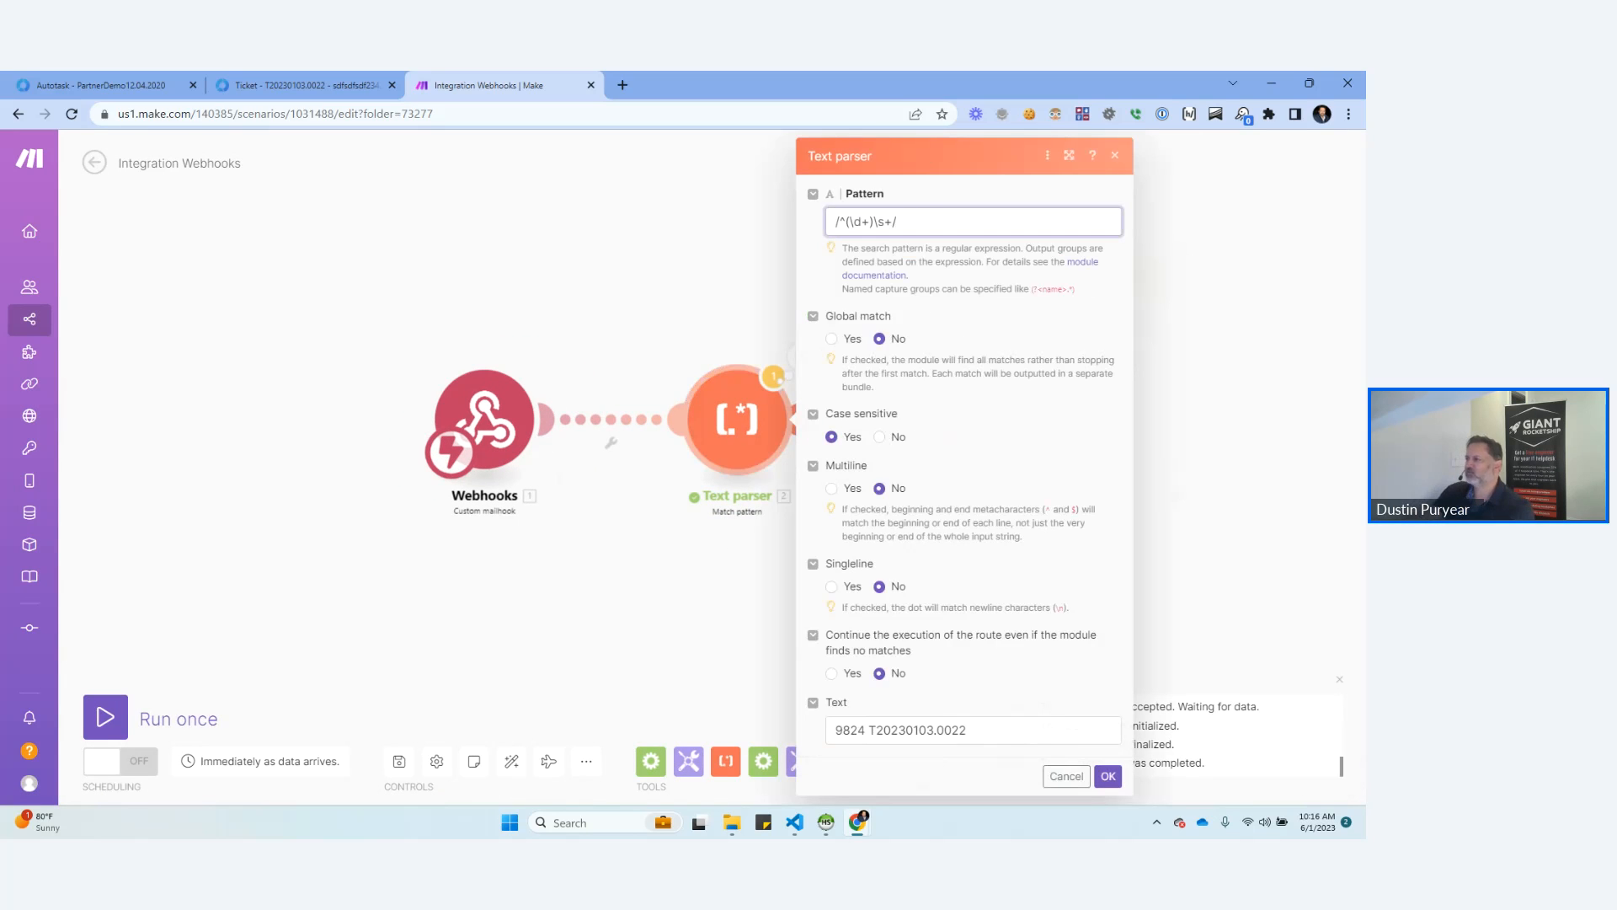
pyautogui.press('BackSpace')
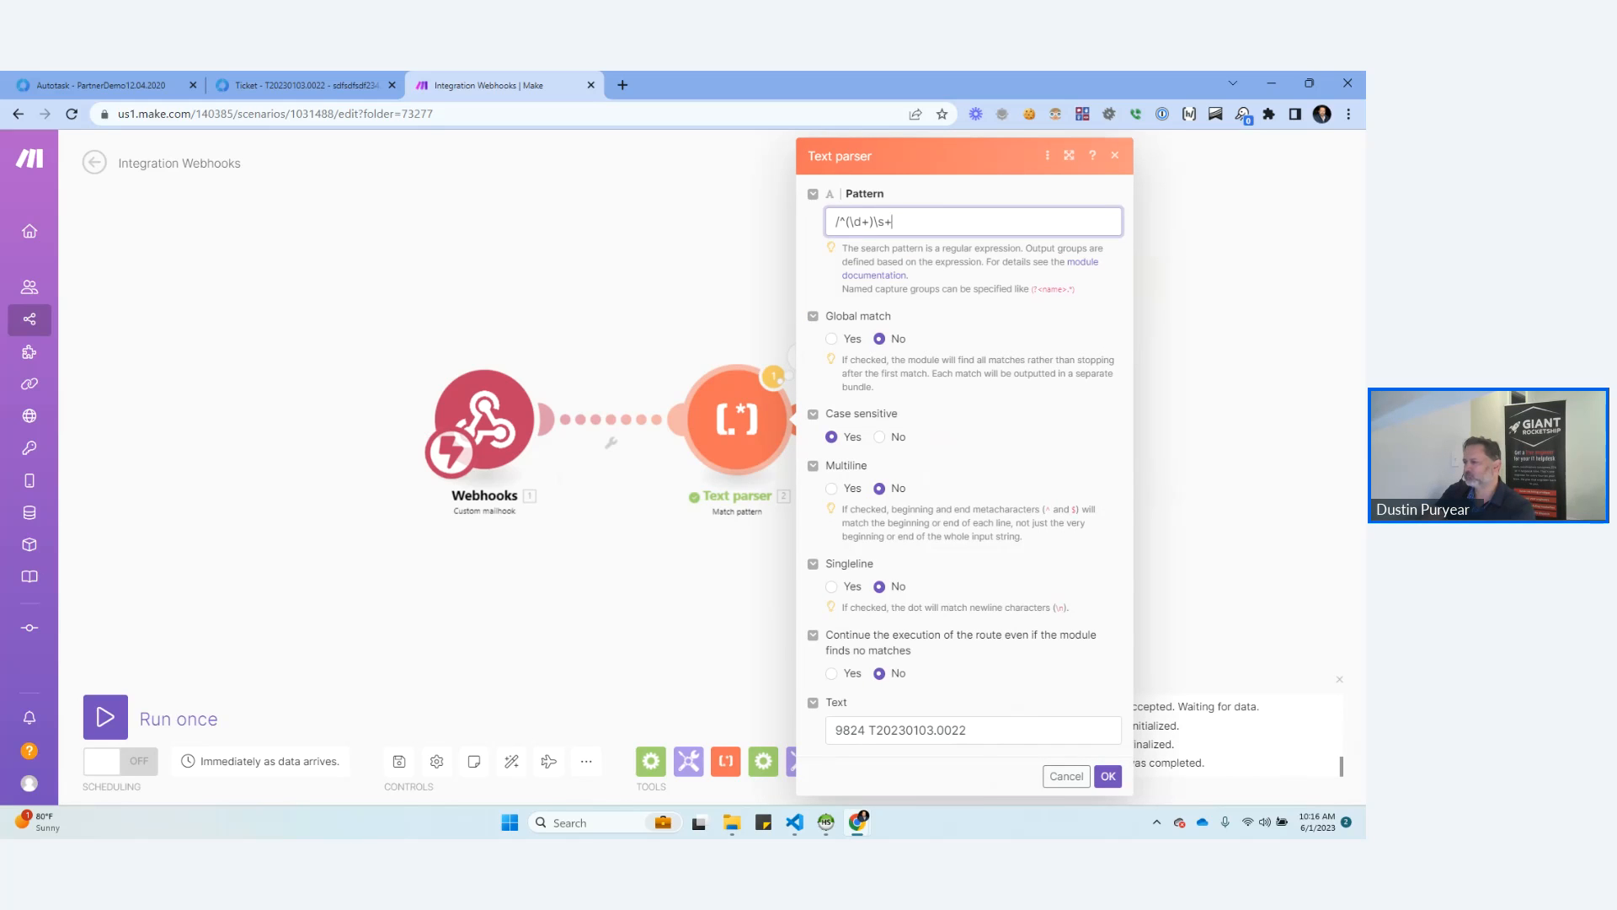
pyautogui.press('BackSpace')
pyautogui.write('T\\d+$/')
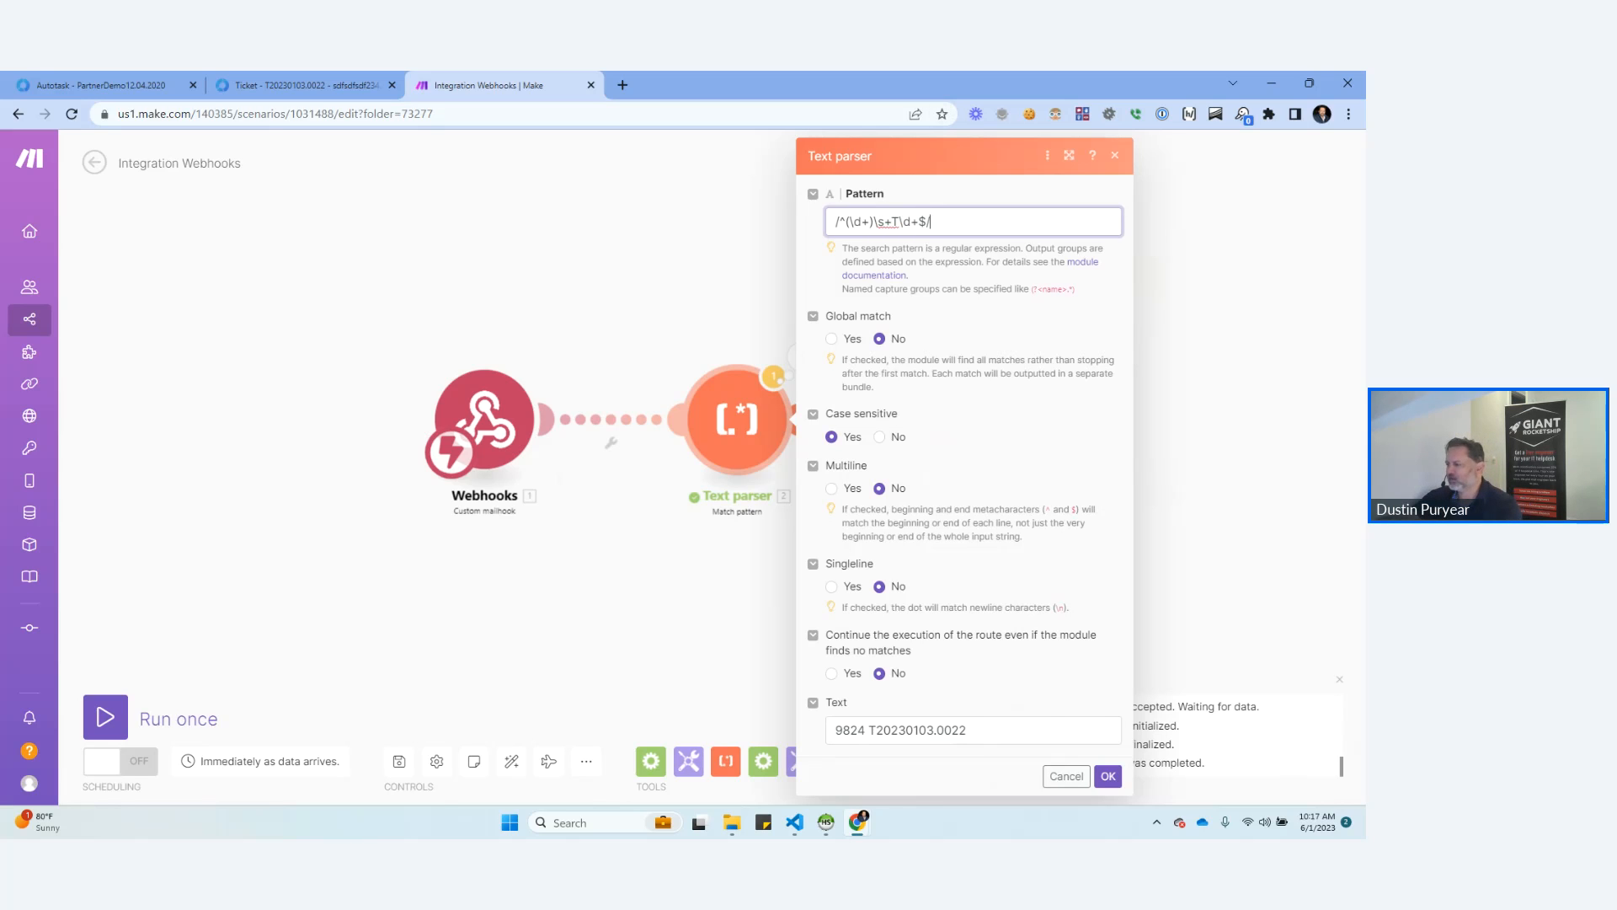
pyautogui.click(1107, 775)
# Run only the Text parser module with the extended pattern and open its operation results.
pyautogui.rightClick(763, 421)
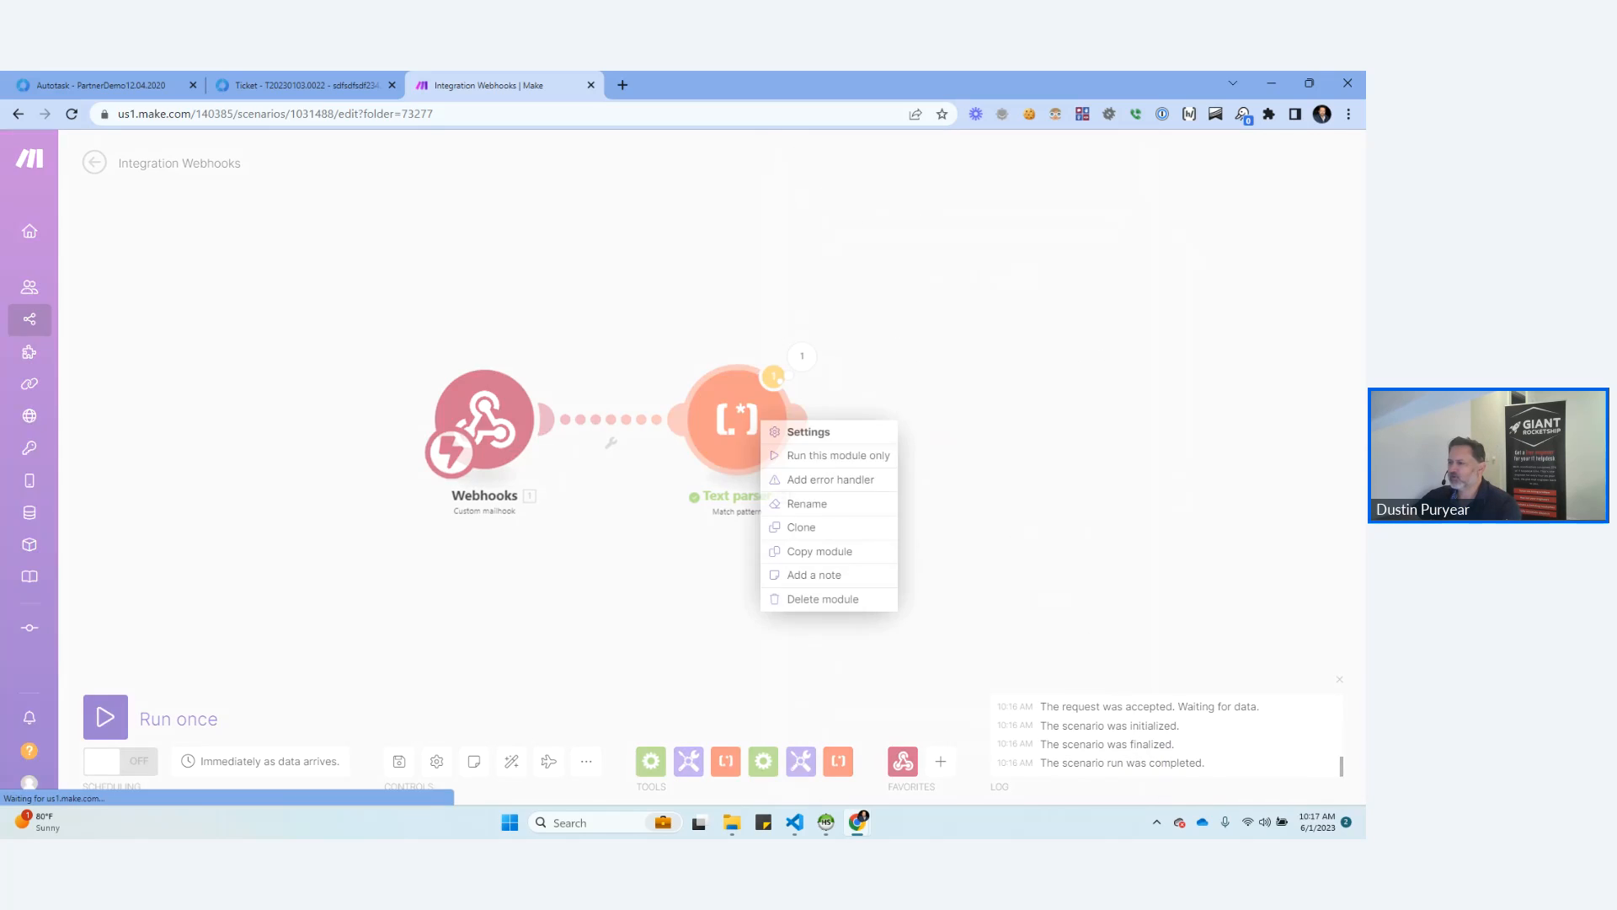
pyautogui.click(834, 455)
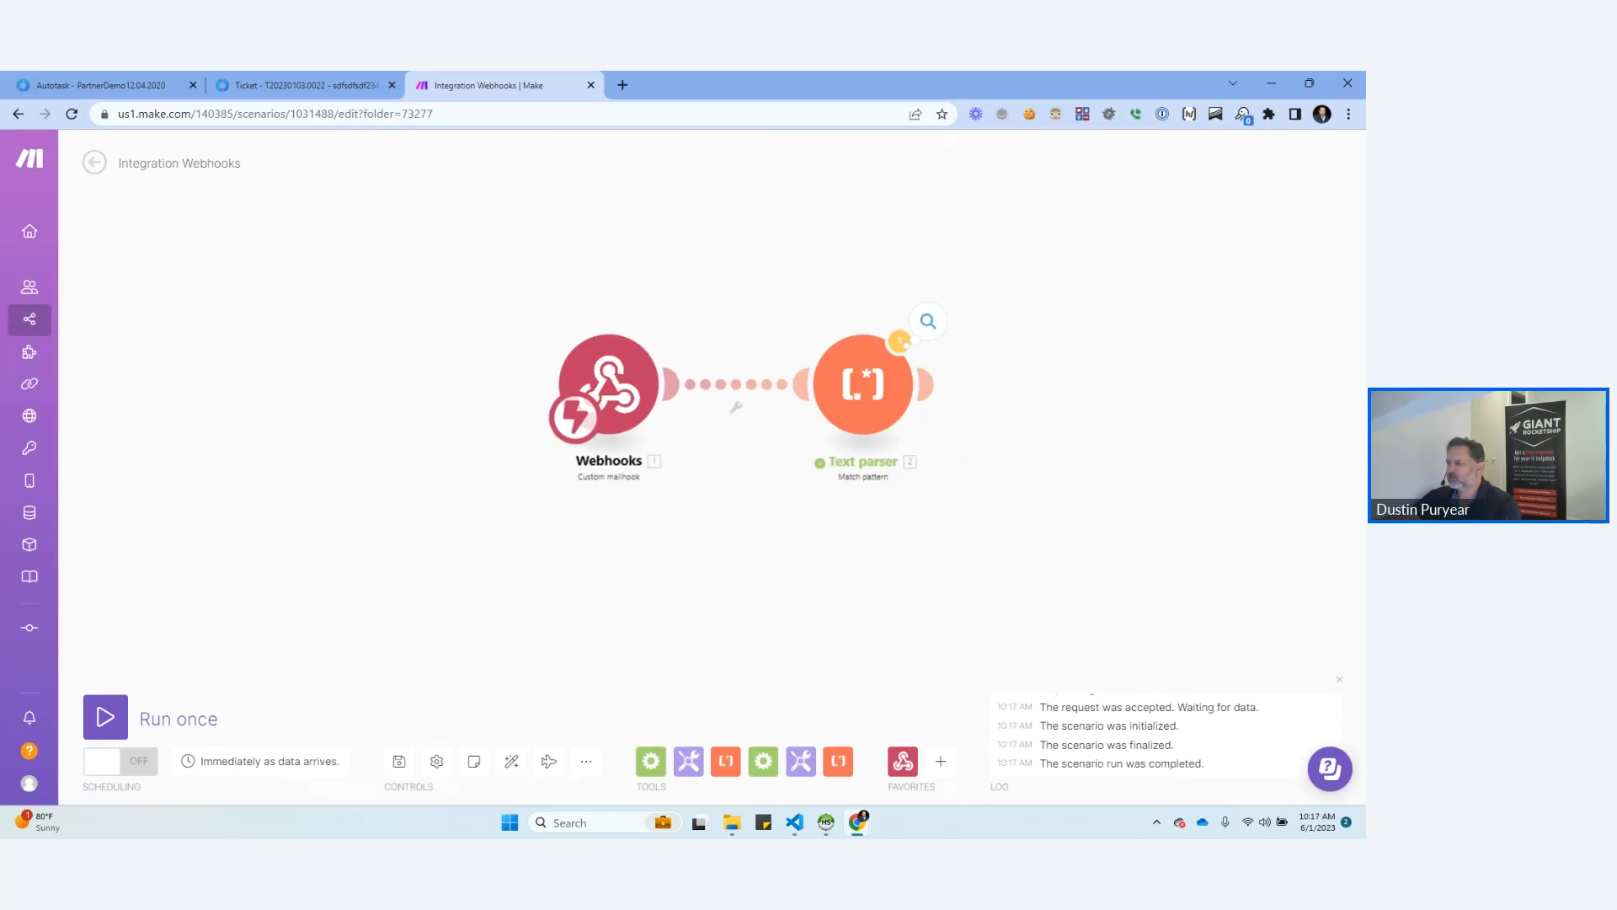
pyautogui.click(900, 341)
pyautogui.moveTo(973, 539); pyautogui.dragTo(736, 537)
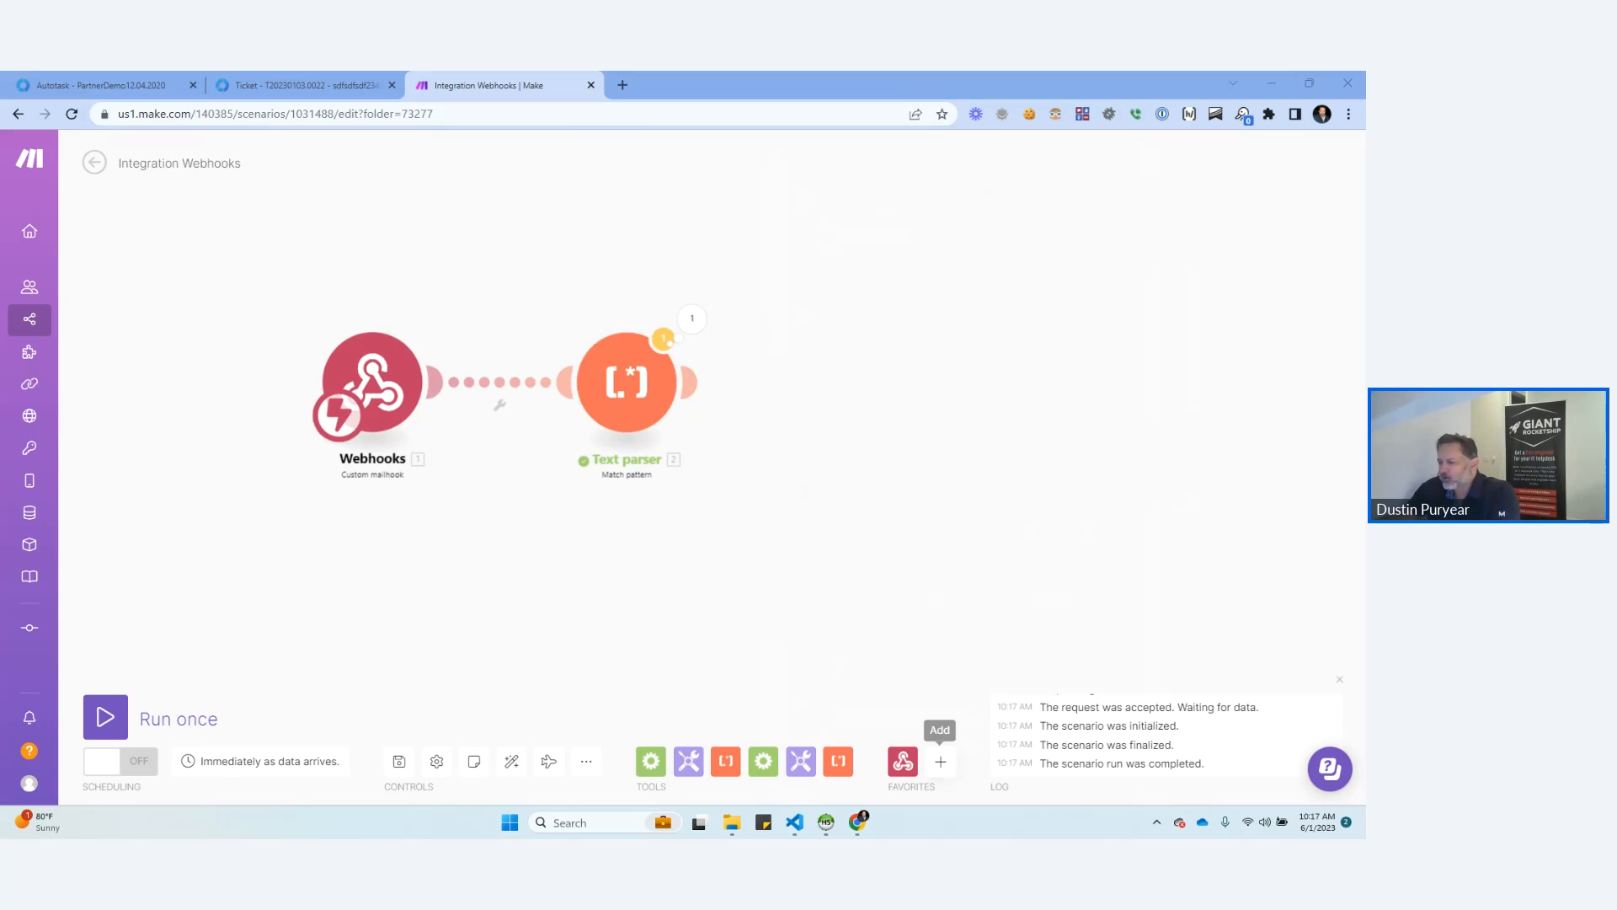
# Add an HTTP Make a request module to the scenario and connect it after the Text parser.
pyautogui.click(941, 760)
pyautogui.press('Escape')
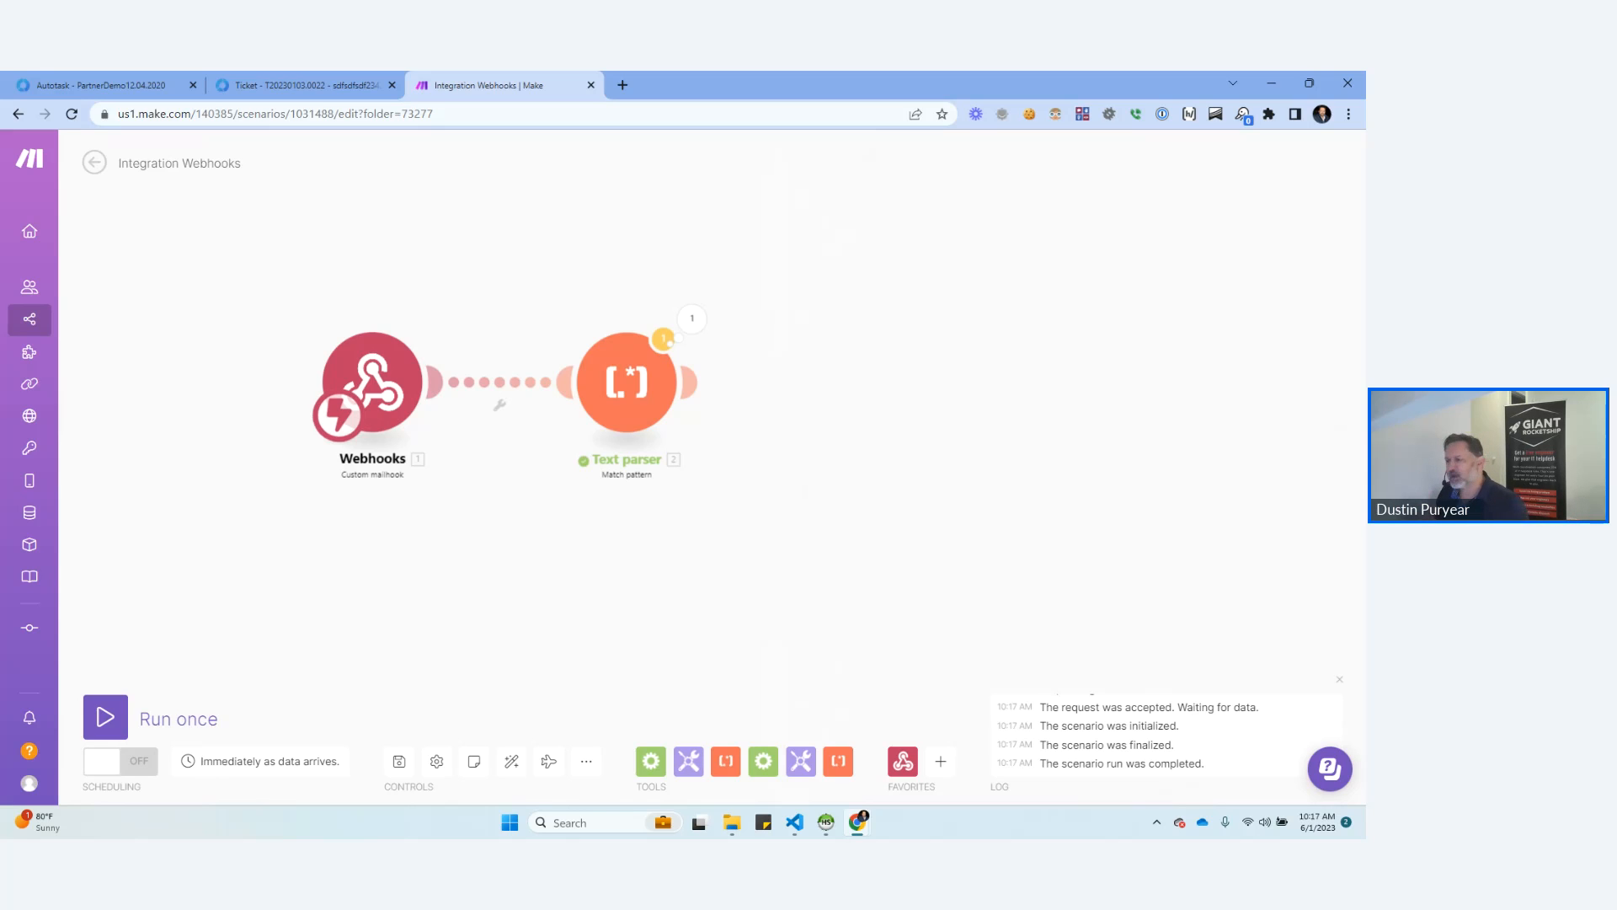
pyautogui.scroll(-1, 624, 560)
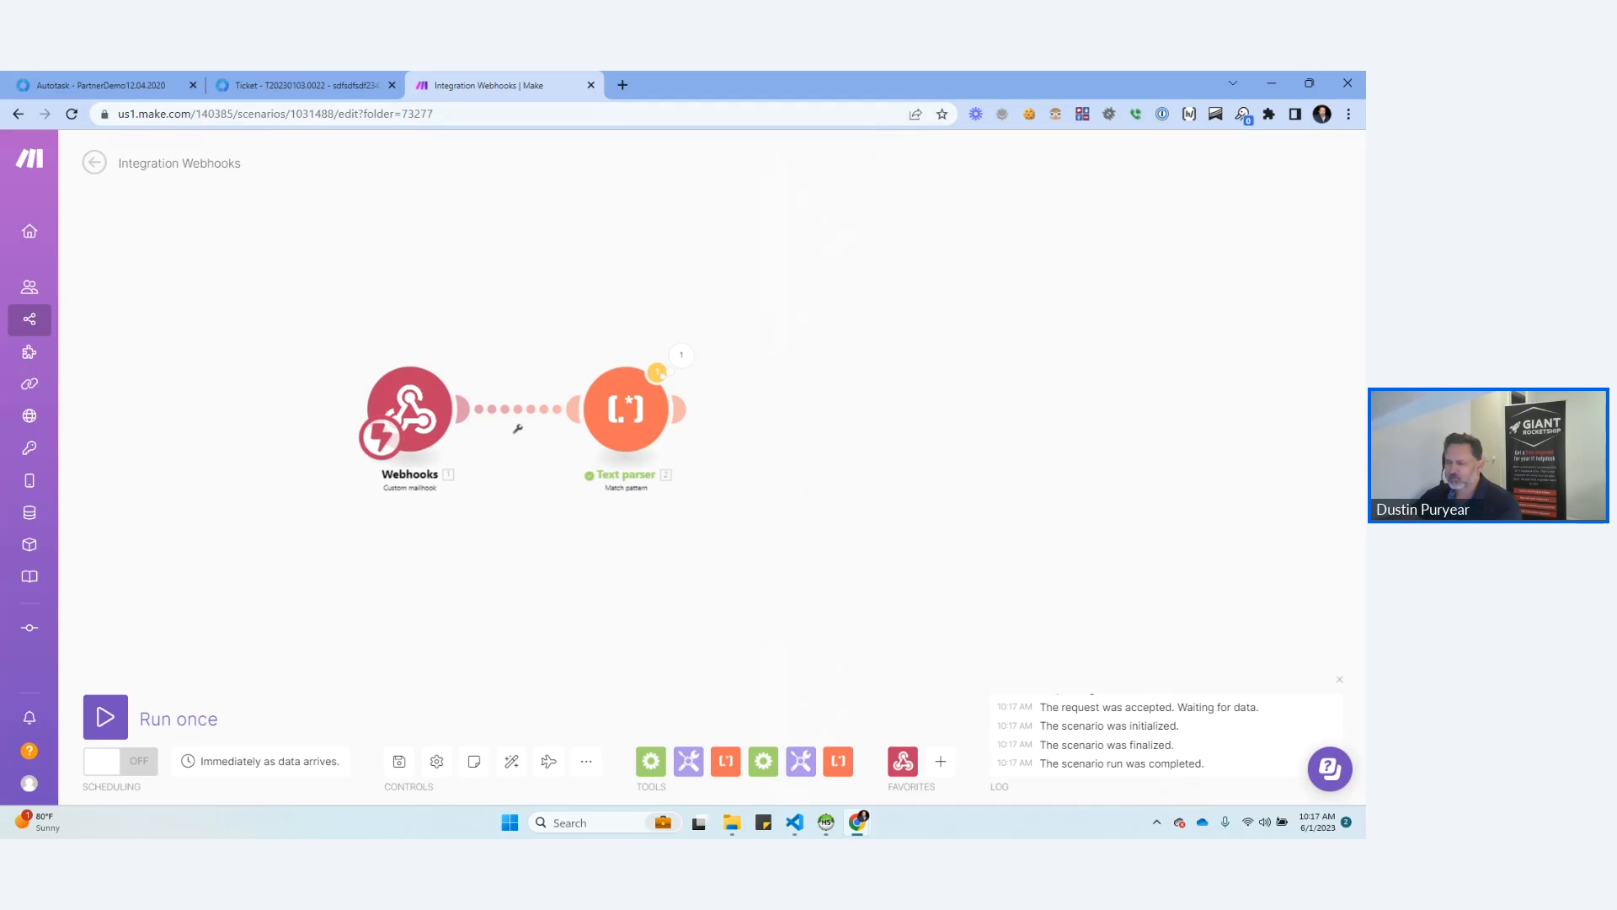
pyautogui.click(941, 761)
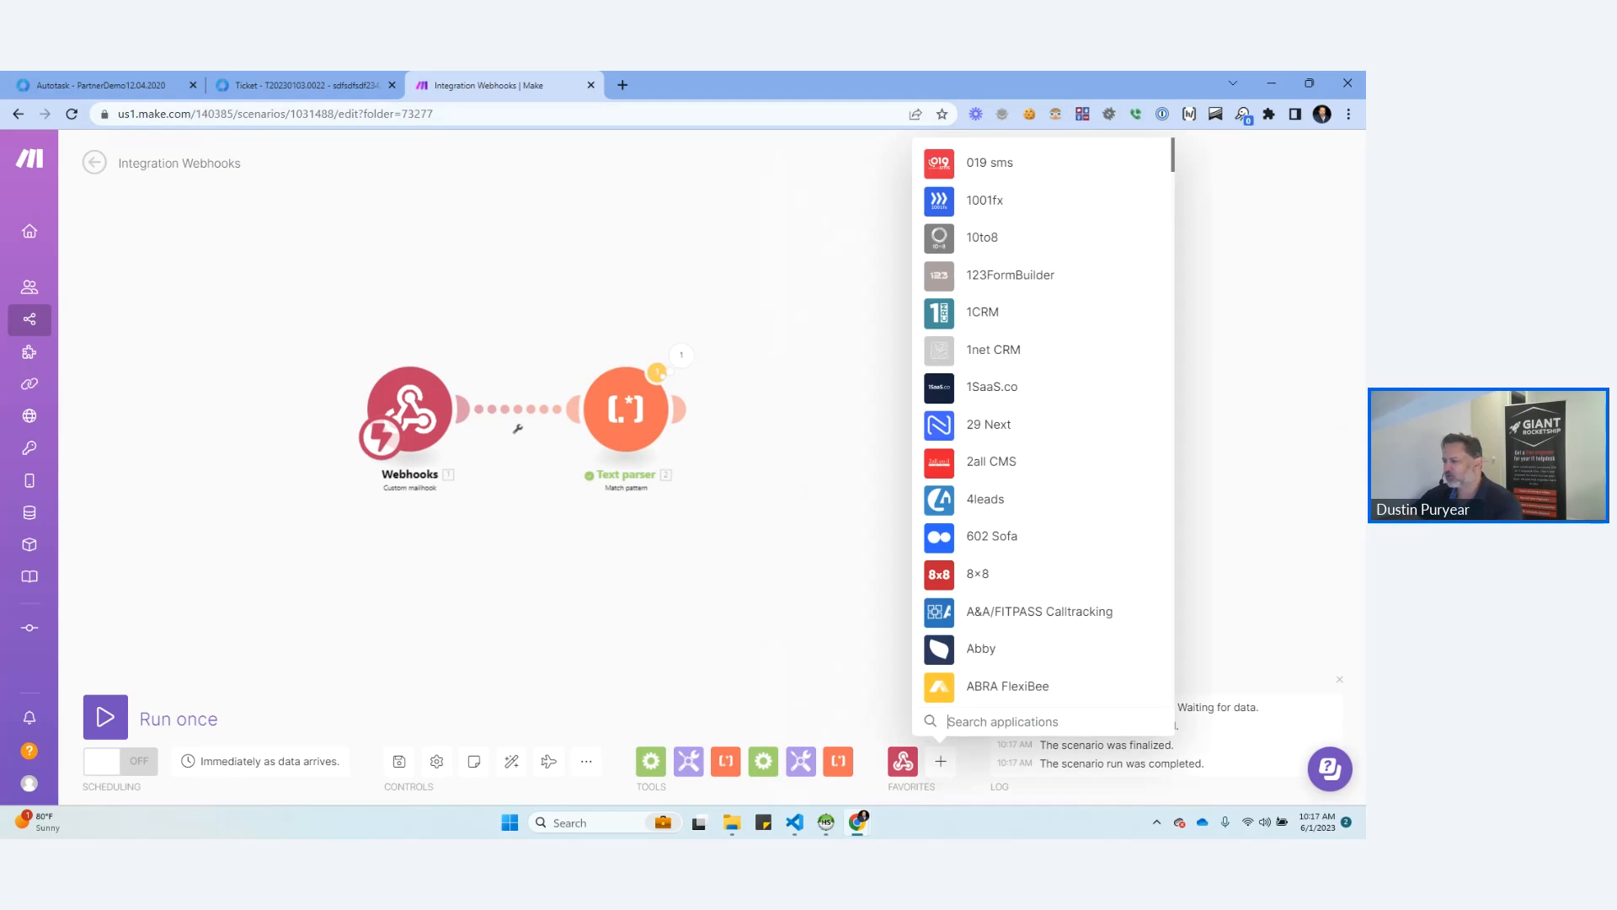
pyautogui.write('http')
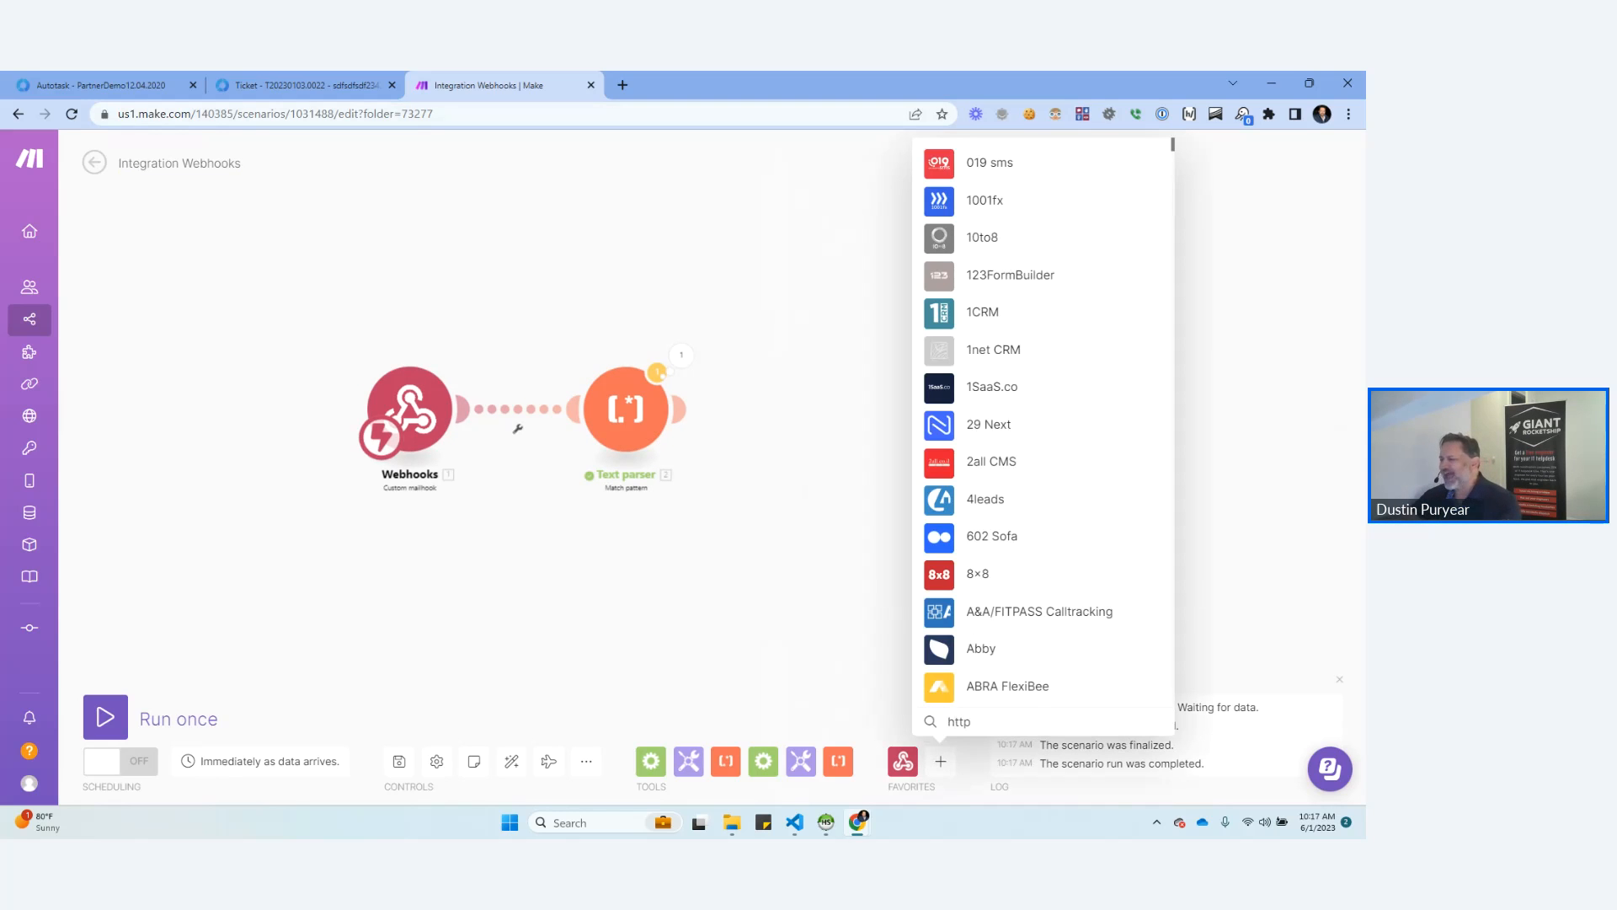
pyautogui.click(977, 609)
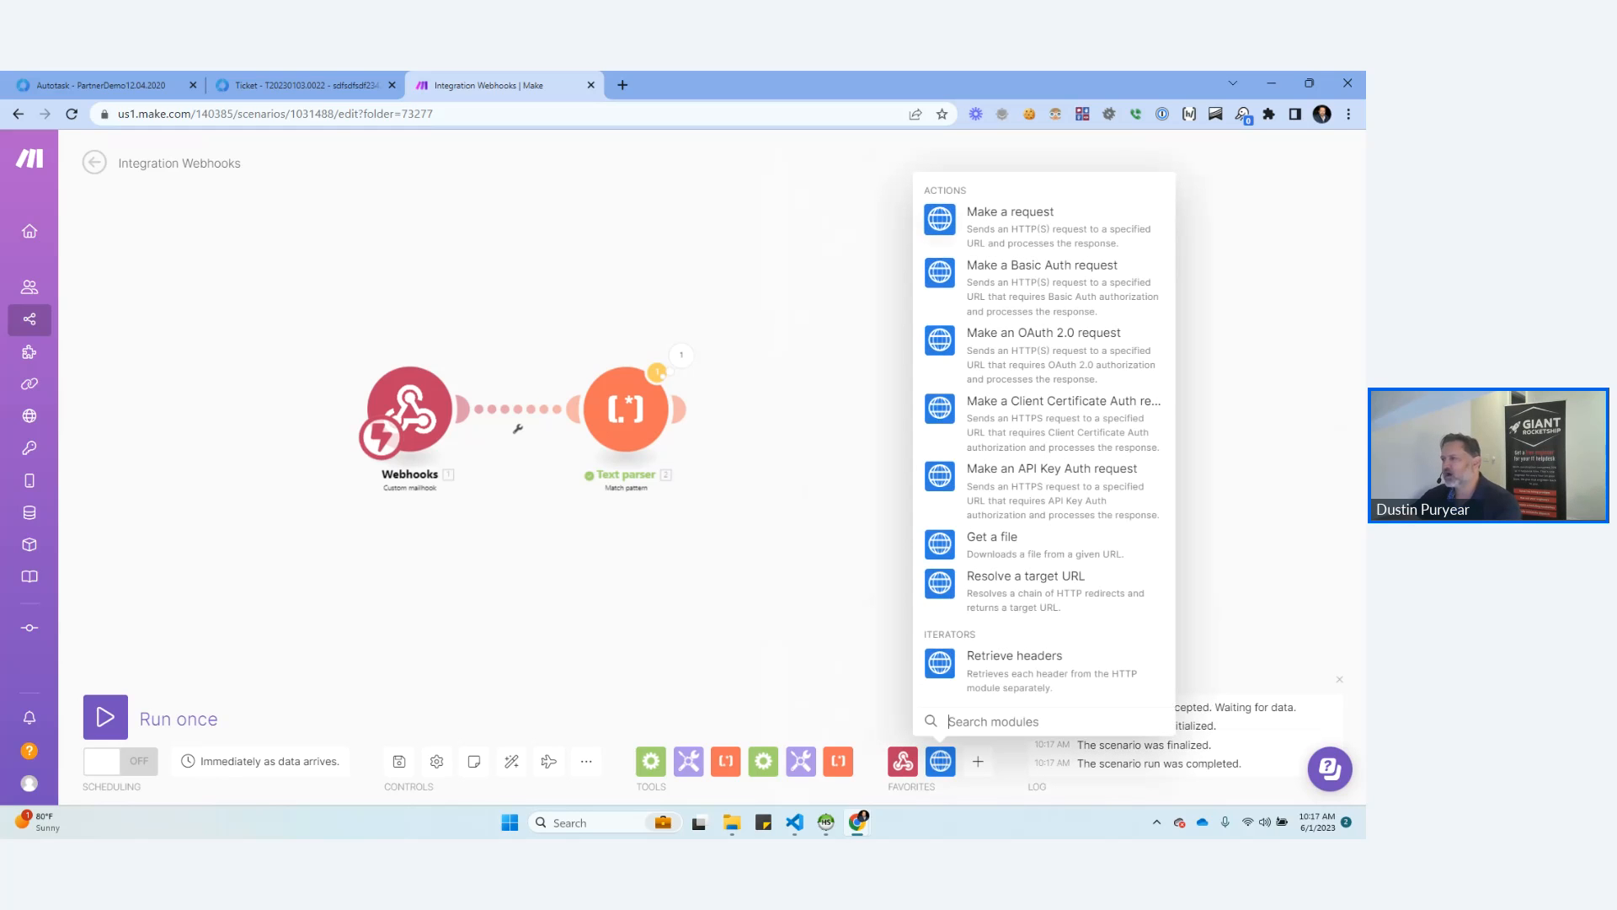
pyautogui.click(990, 227)
pyautogui.click(918, 300)
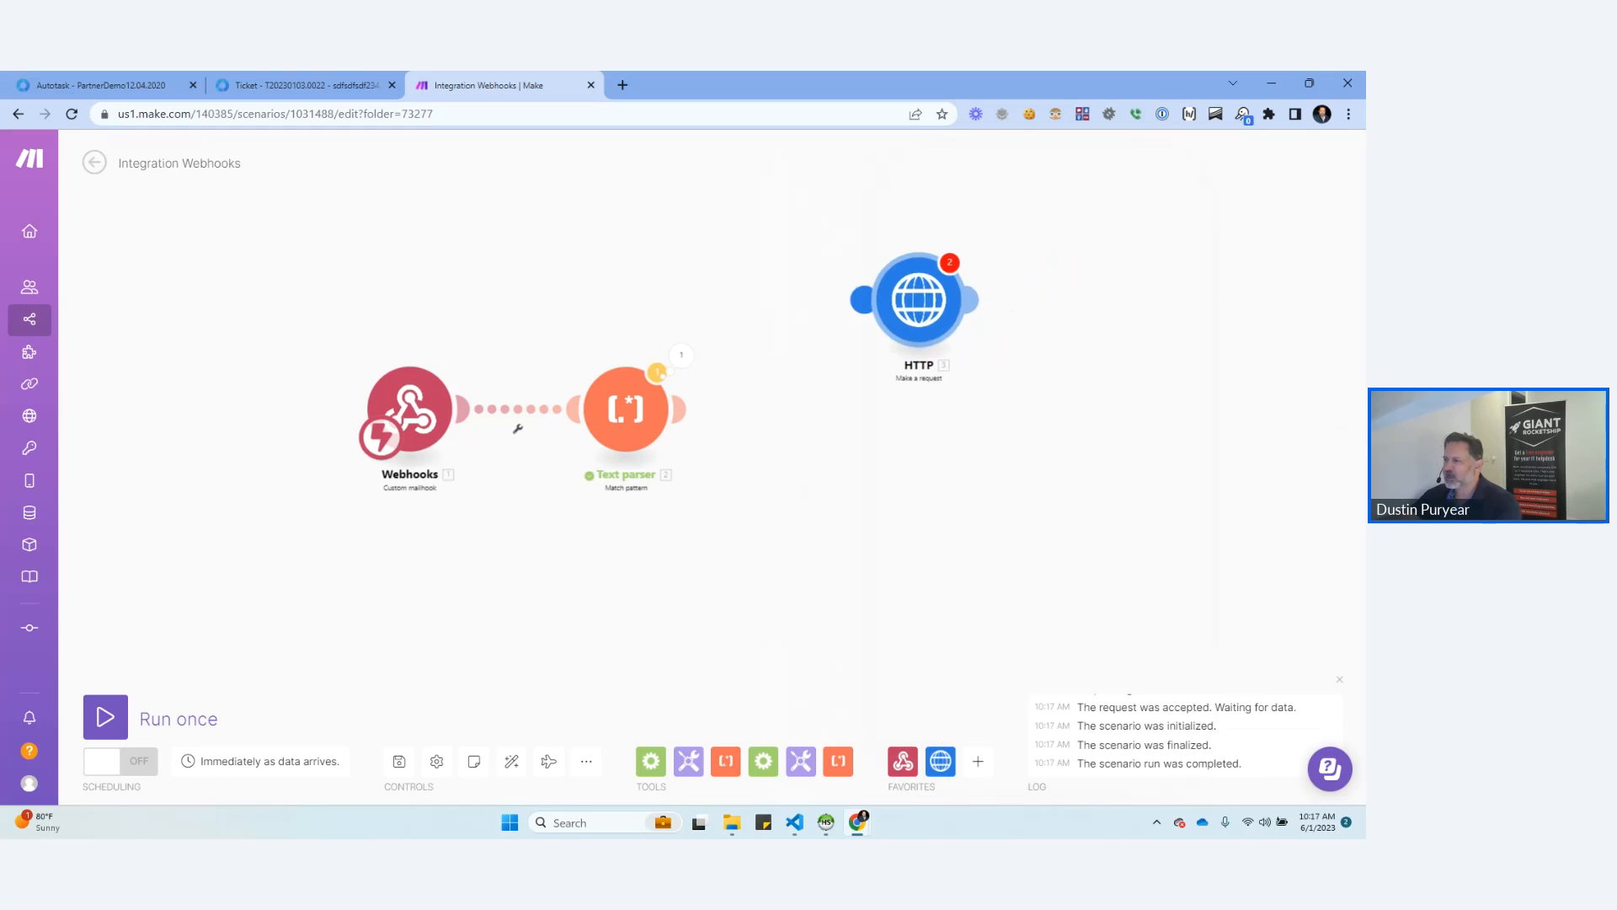
pyautogui.moveTo(861, 301); pyautogui.dragTo(673, 392)
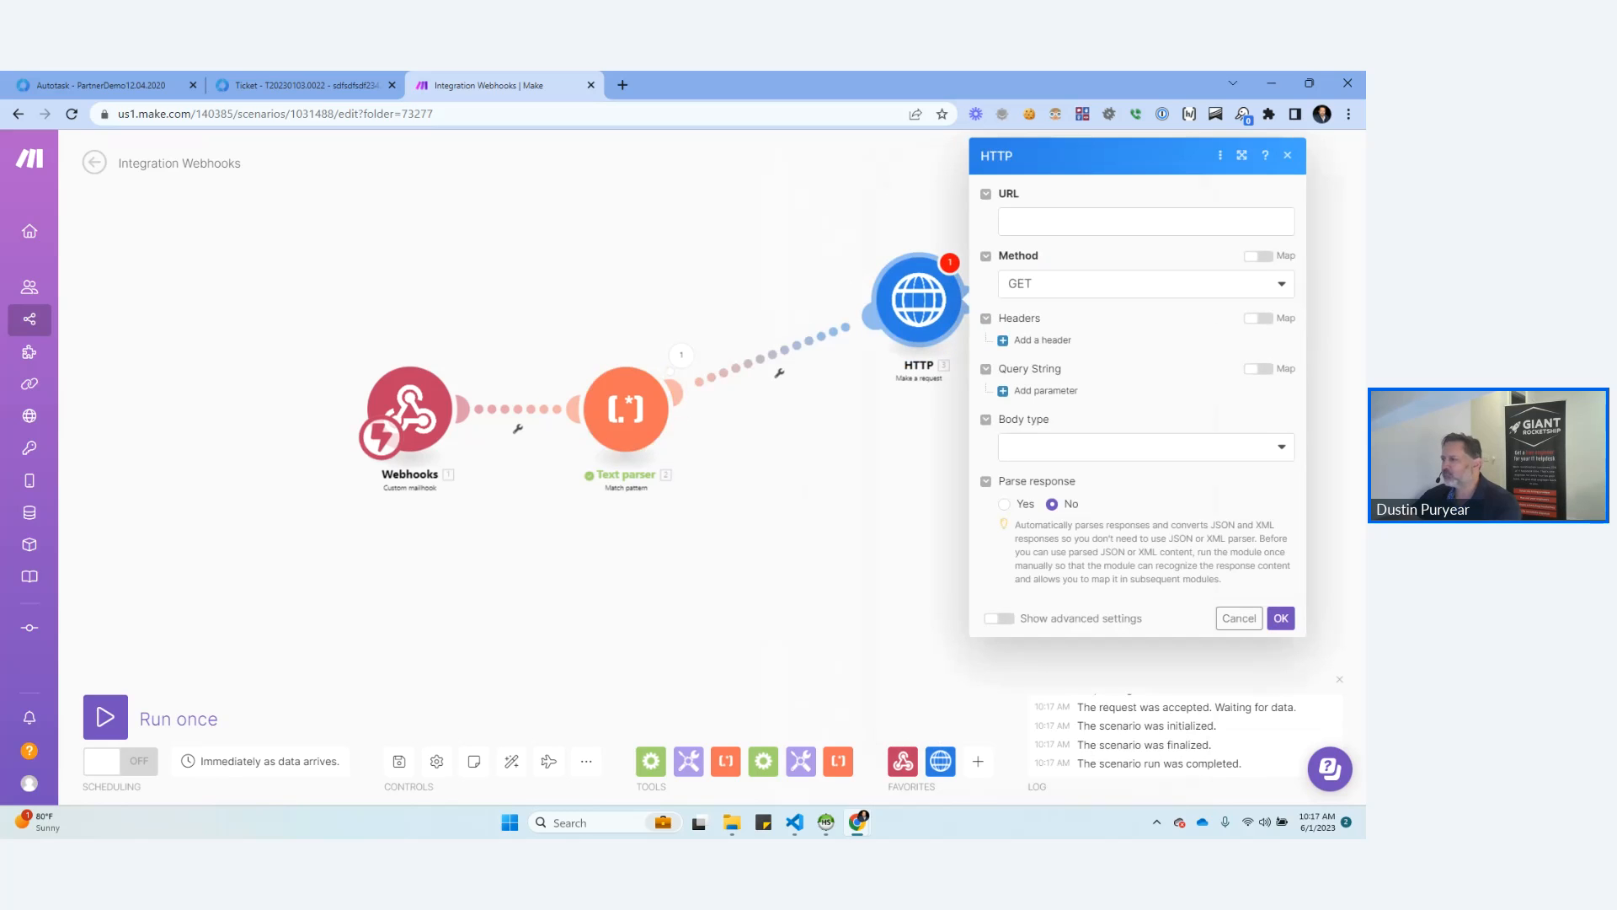
pyautogui.click(1145, 221)
pyautogui.write('https:')
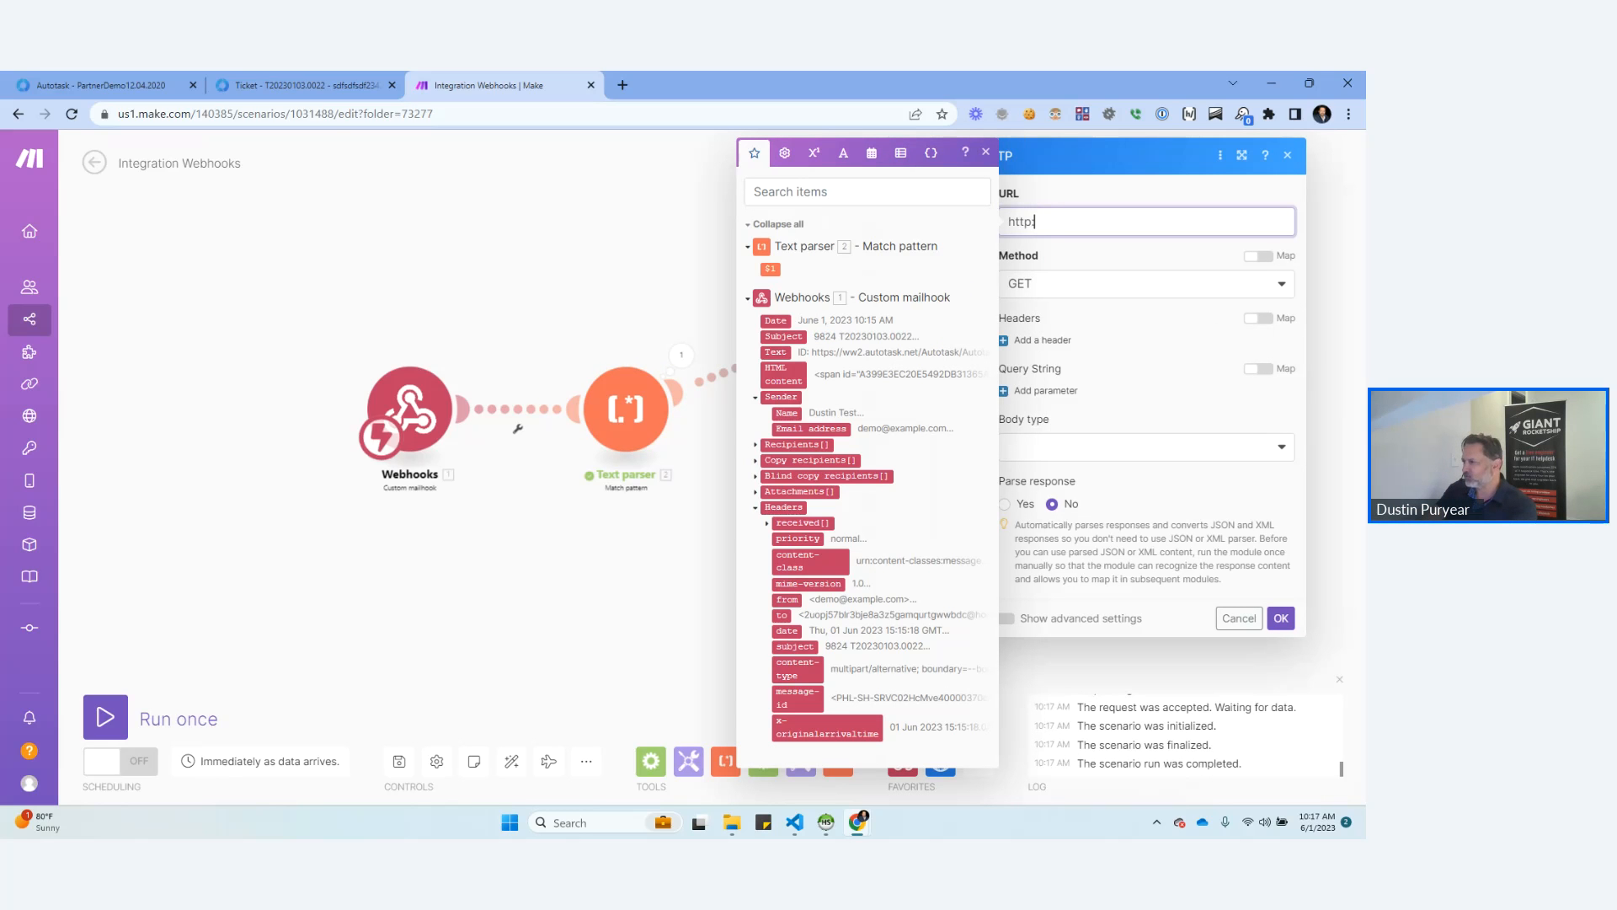
pyautogui.write('//')
pyautogui.press('BackSpace')
pyautogui.press('BackSpace')
pyautogui.press('BackSpace')
pyautogui.write('s')
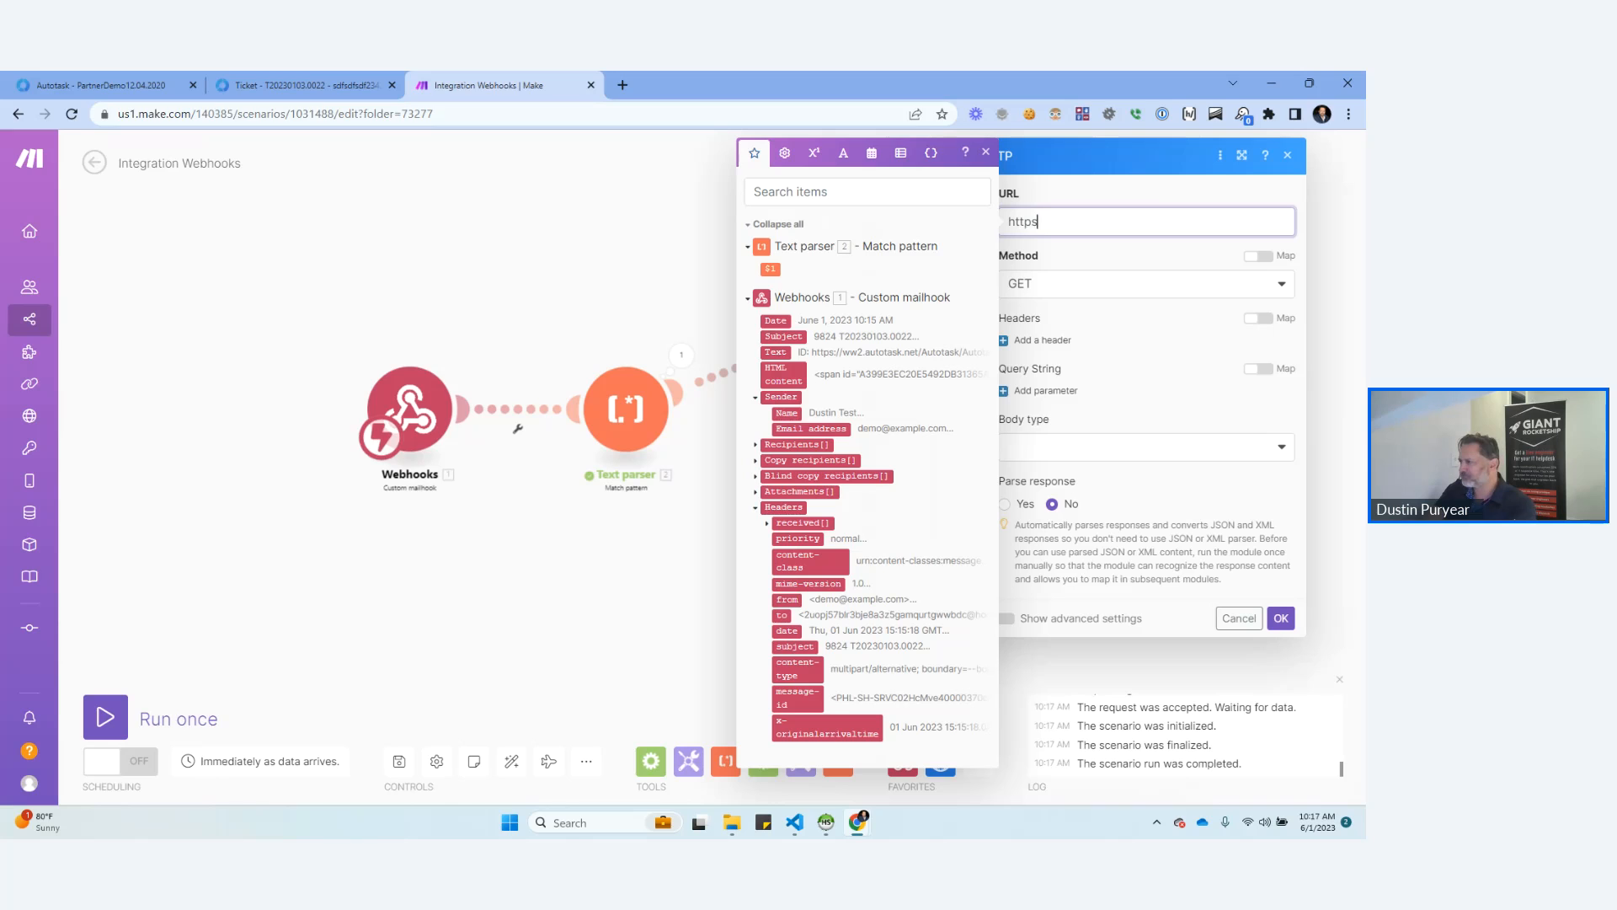
pyautogui.write('://azure.hooks/hooks/32423424')
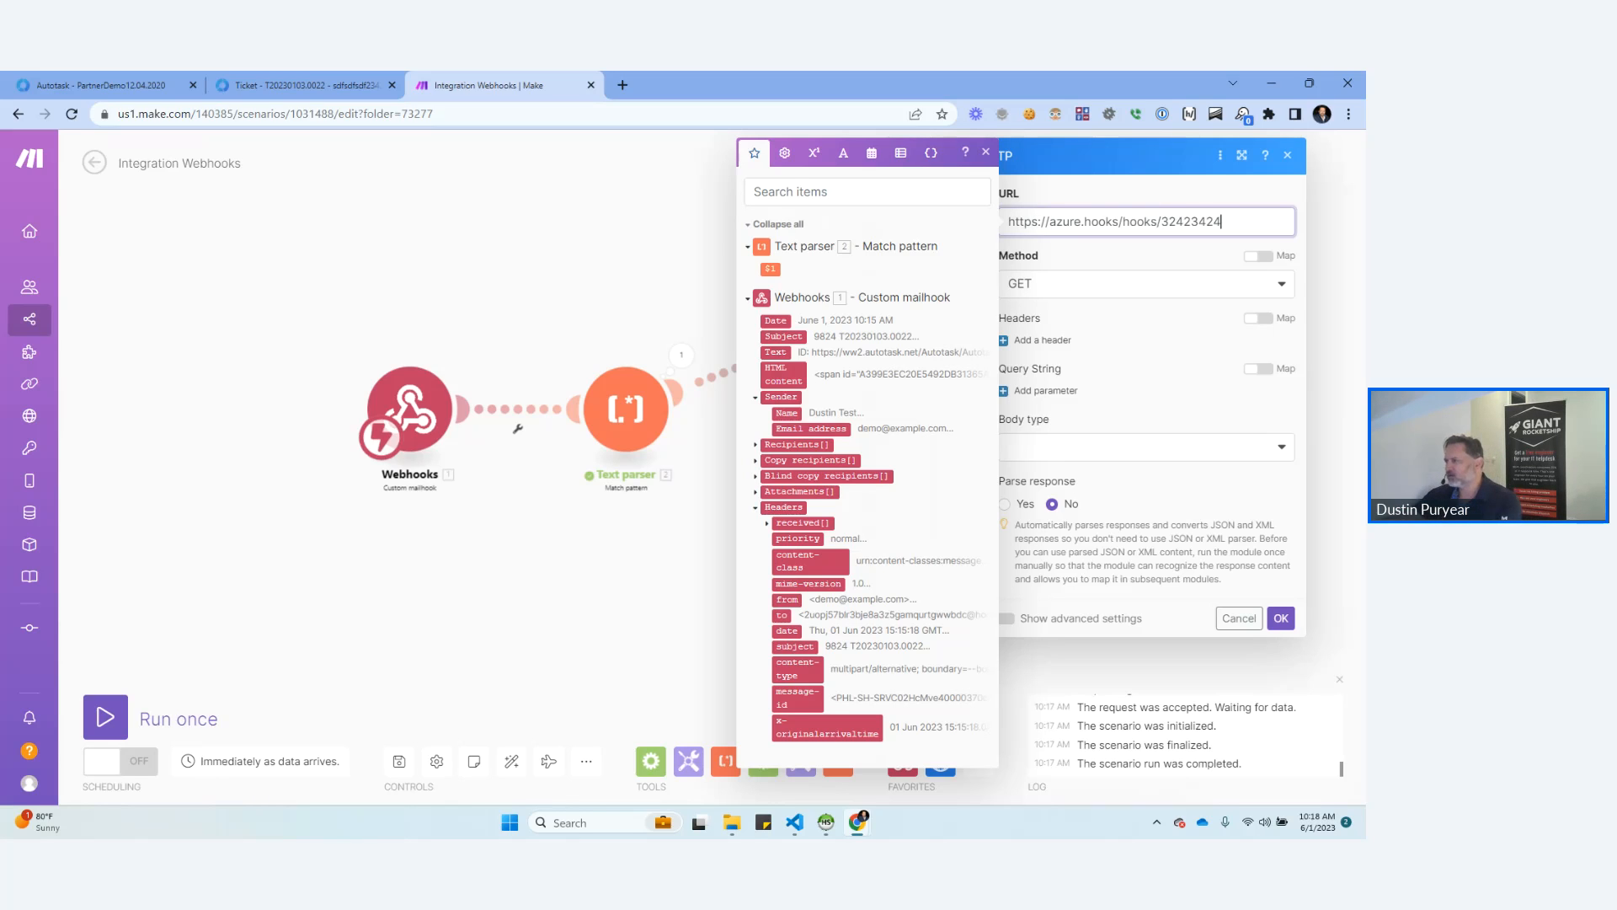
pyautogui.press('Tab')
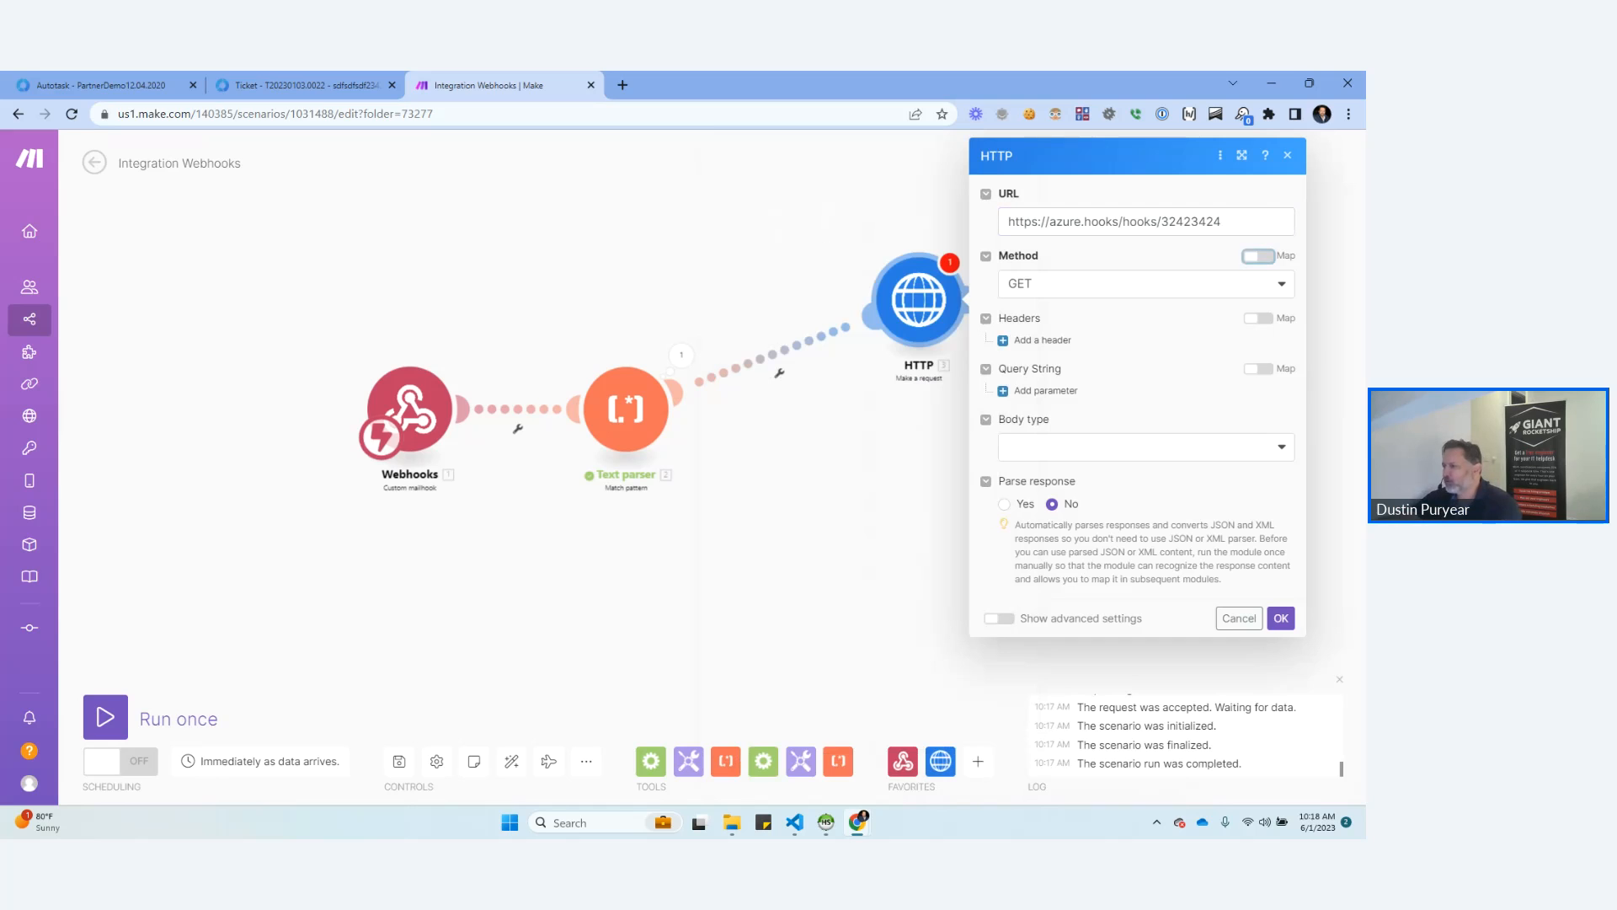
# Give the HTTP request a Raw body with content type Text (text/plain) and the mailhook's Text as request content, and save the module.
pyautogui.click(1145, 447)
pyautogui.click(1053, 499)
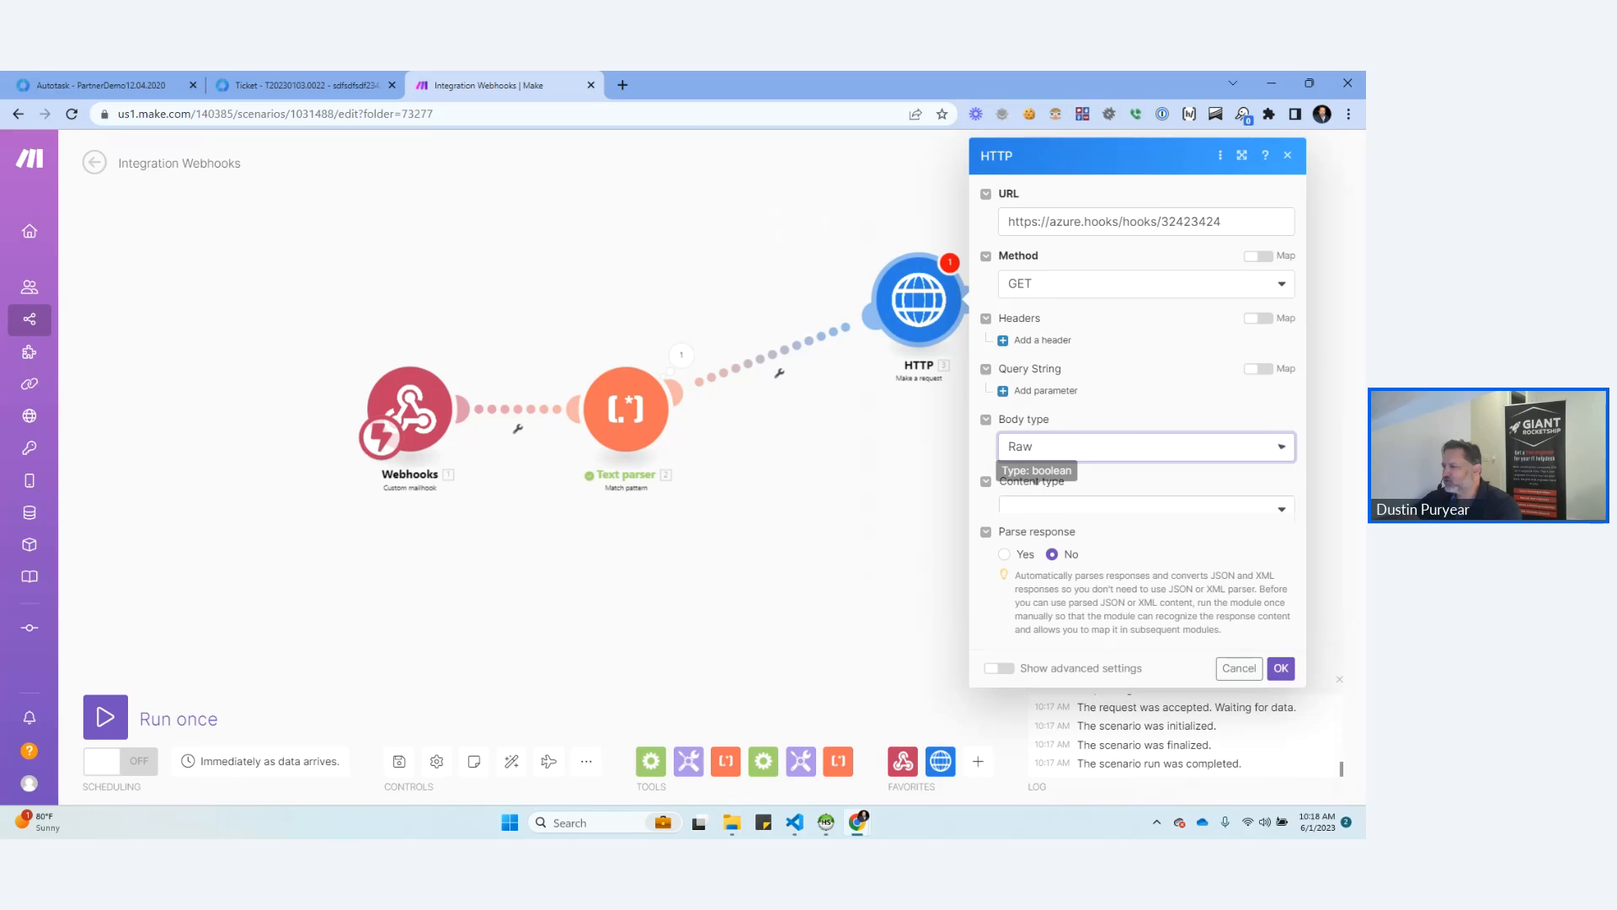
pyautogui.click(1146, 509)
pyautogui.click(1053, 561)
pyautogui.click(1146, 591)
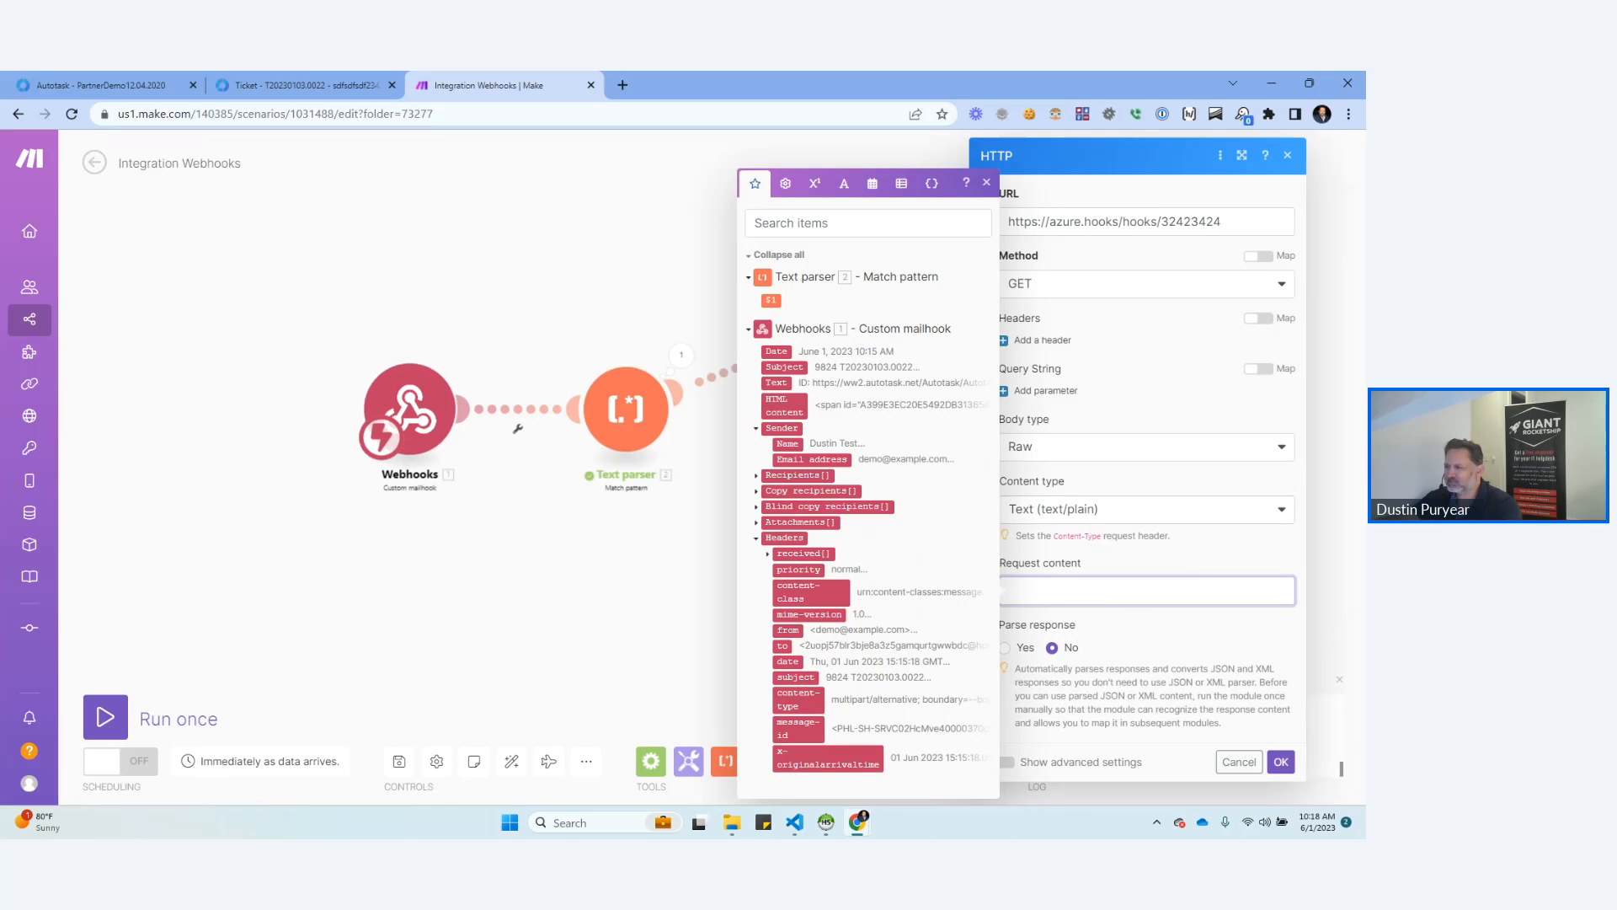
pyautogui.click(775, 384)
pyautogui.click(1281, 761)
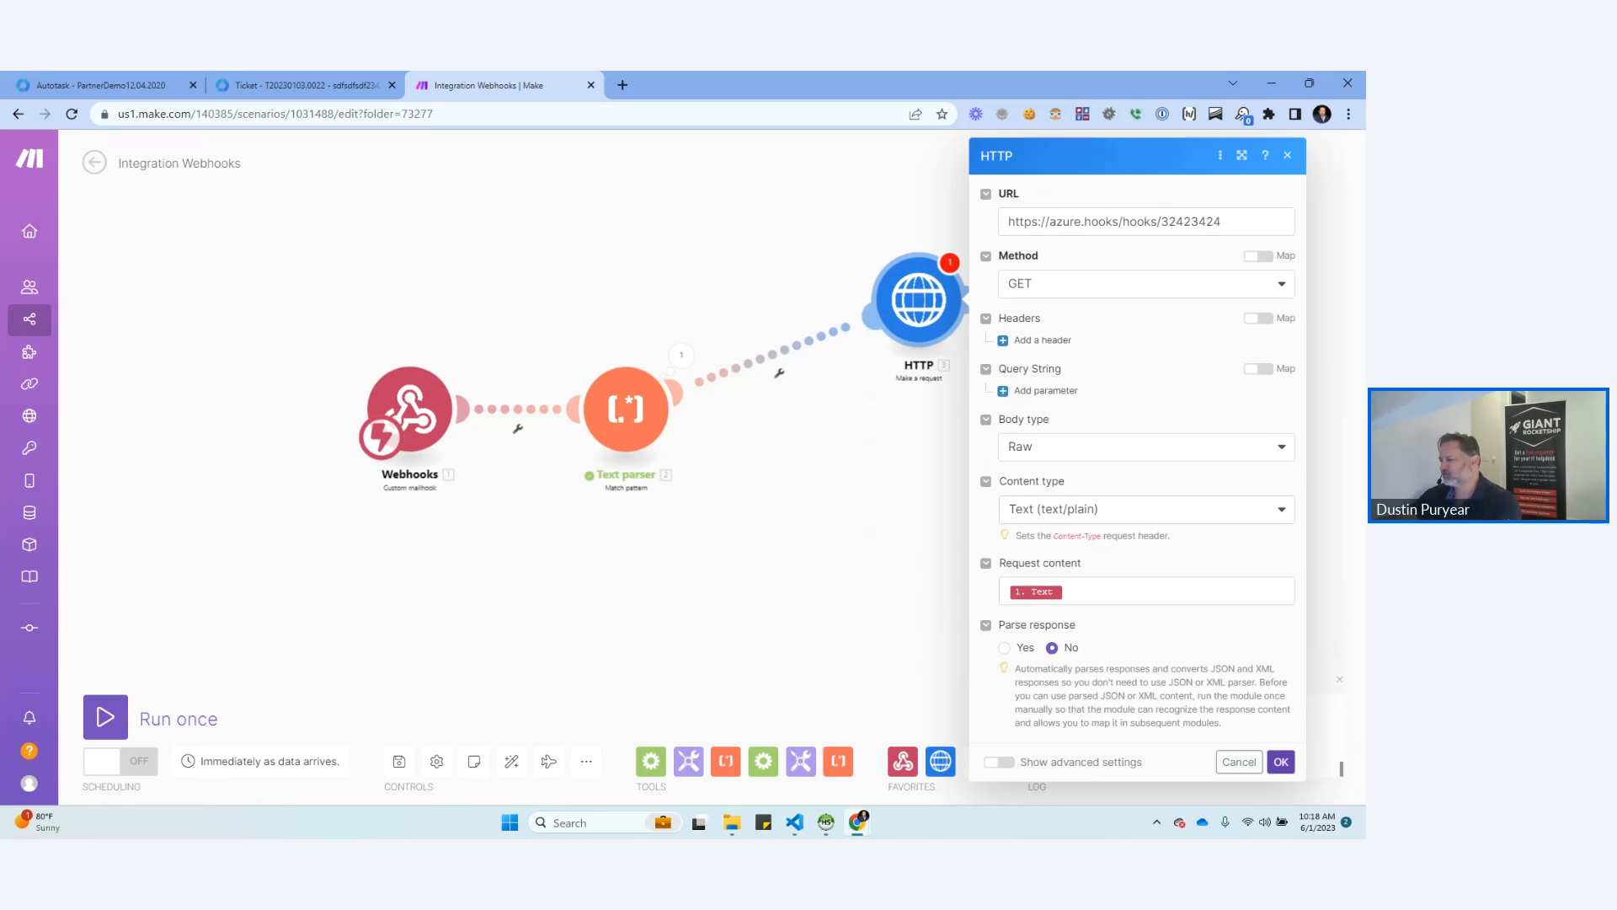
pyautogui.click(1281, 761)
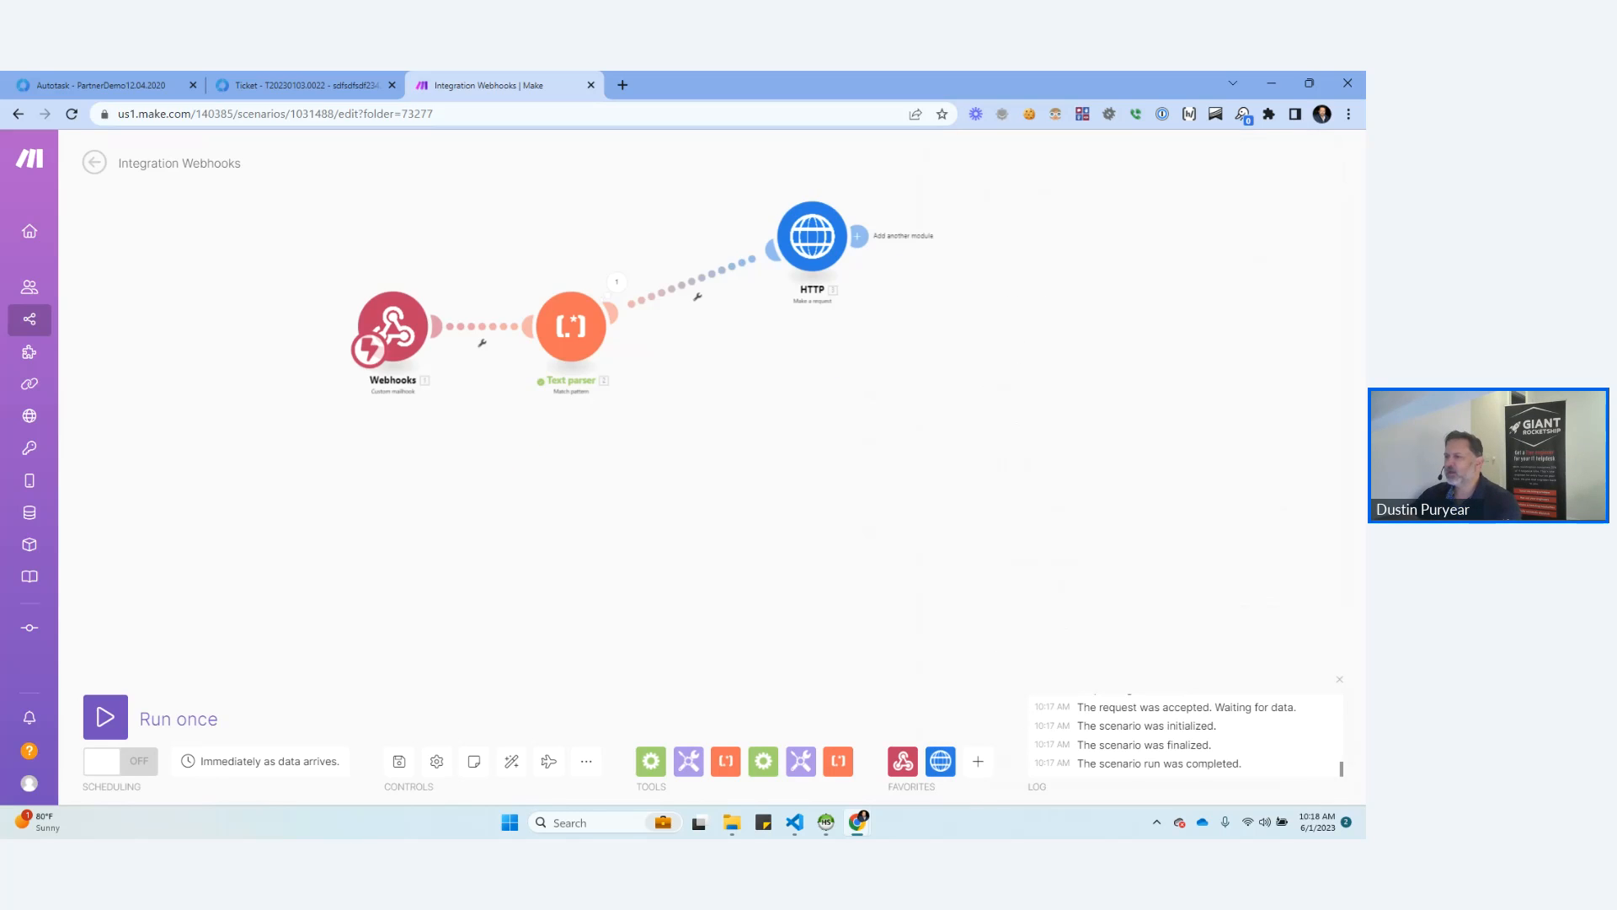
# Rename the HTTP module as Azure Webhook for New User.
pyautogui.rightClick(816, 238)
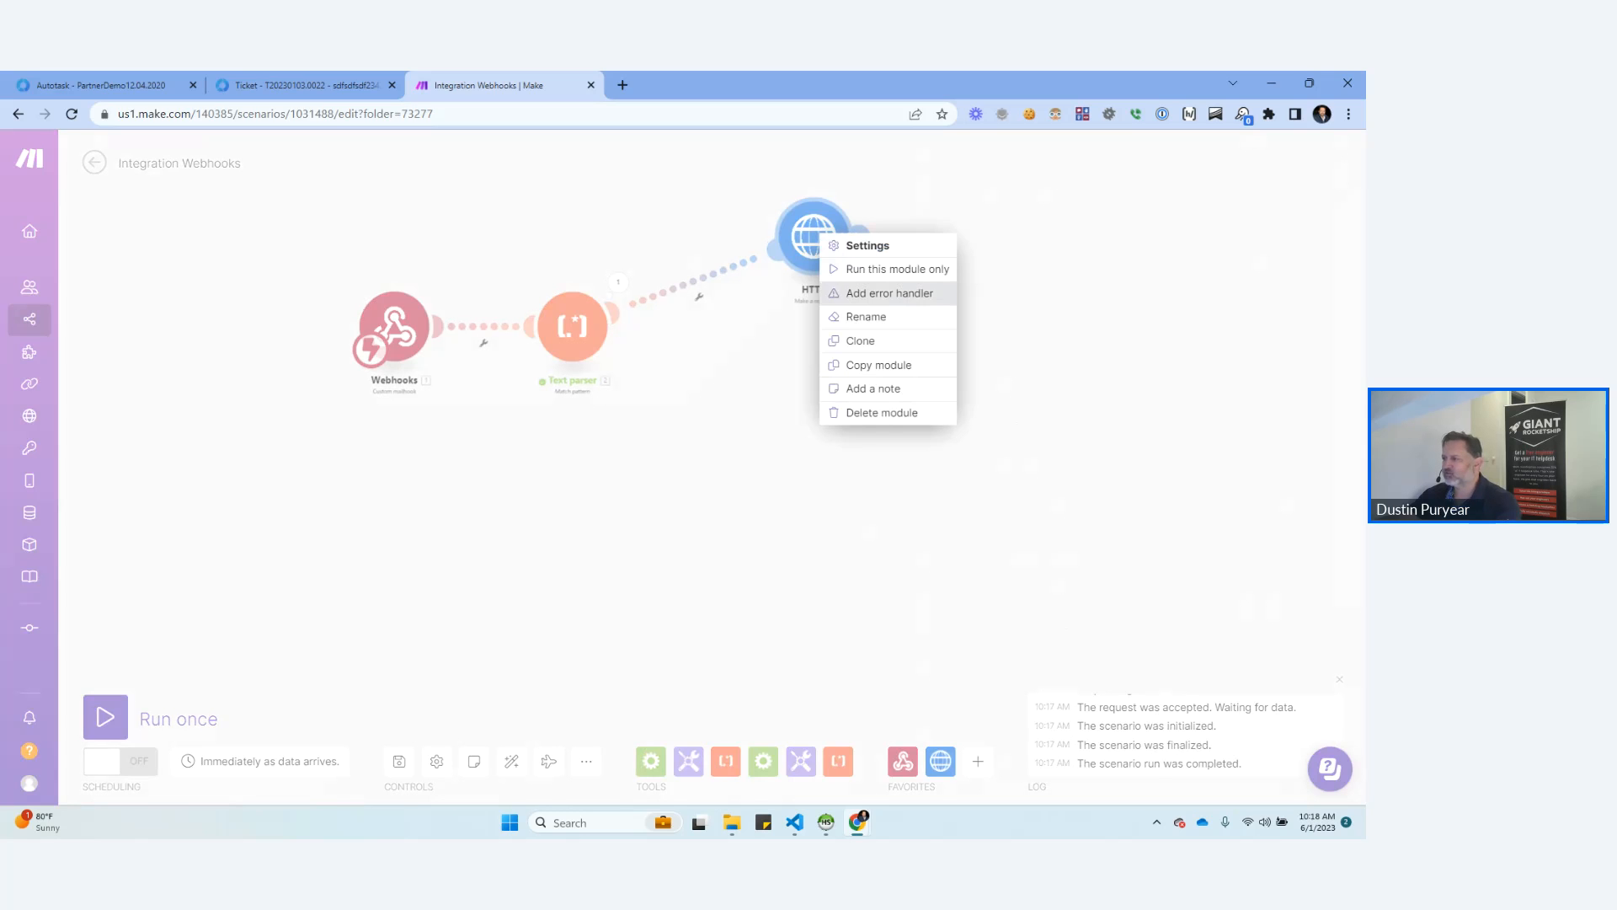
pyautogui.click(867, 314)
pyautogui.write('Azure Webh')
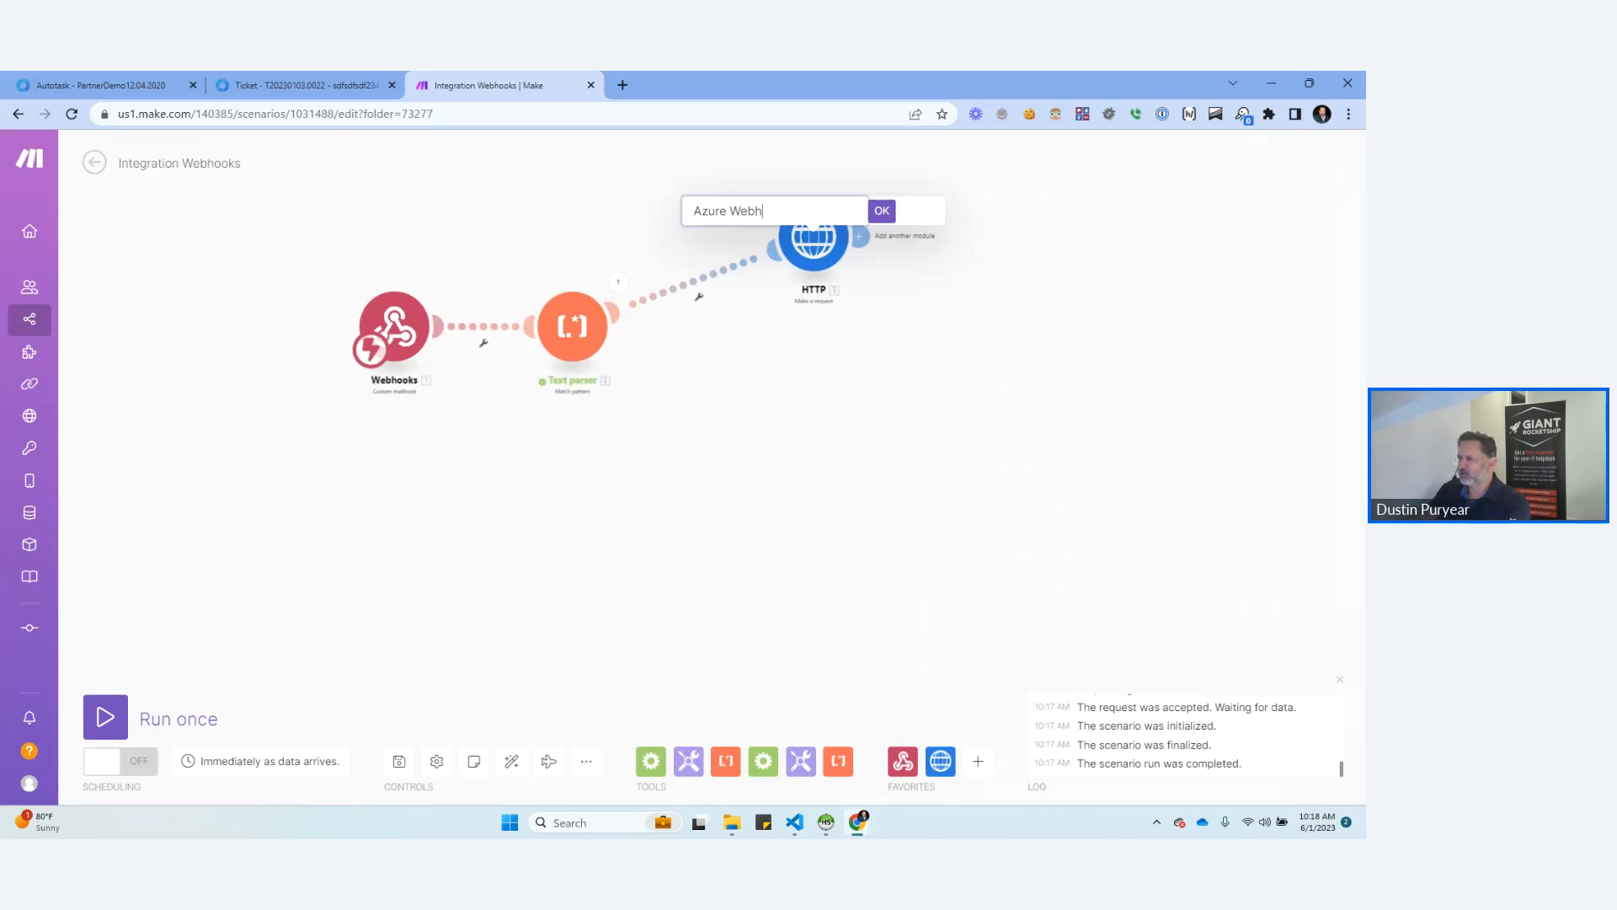
pyautogui.write('ook for new User')
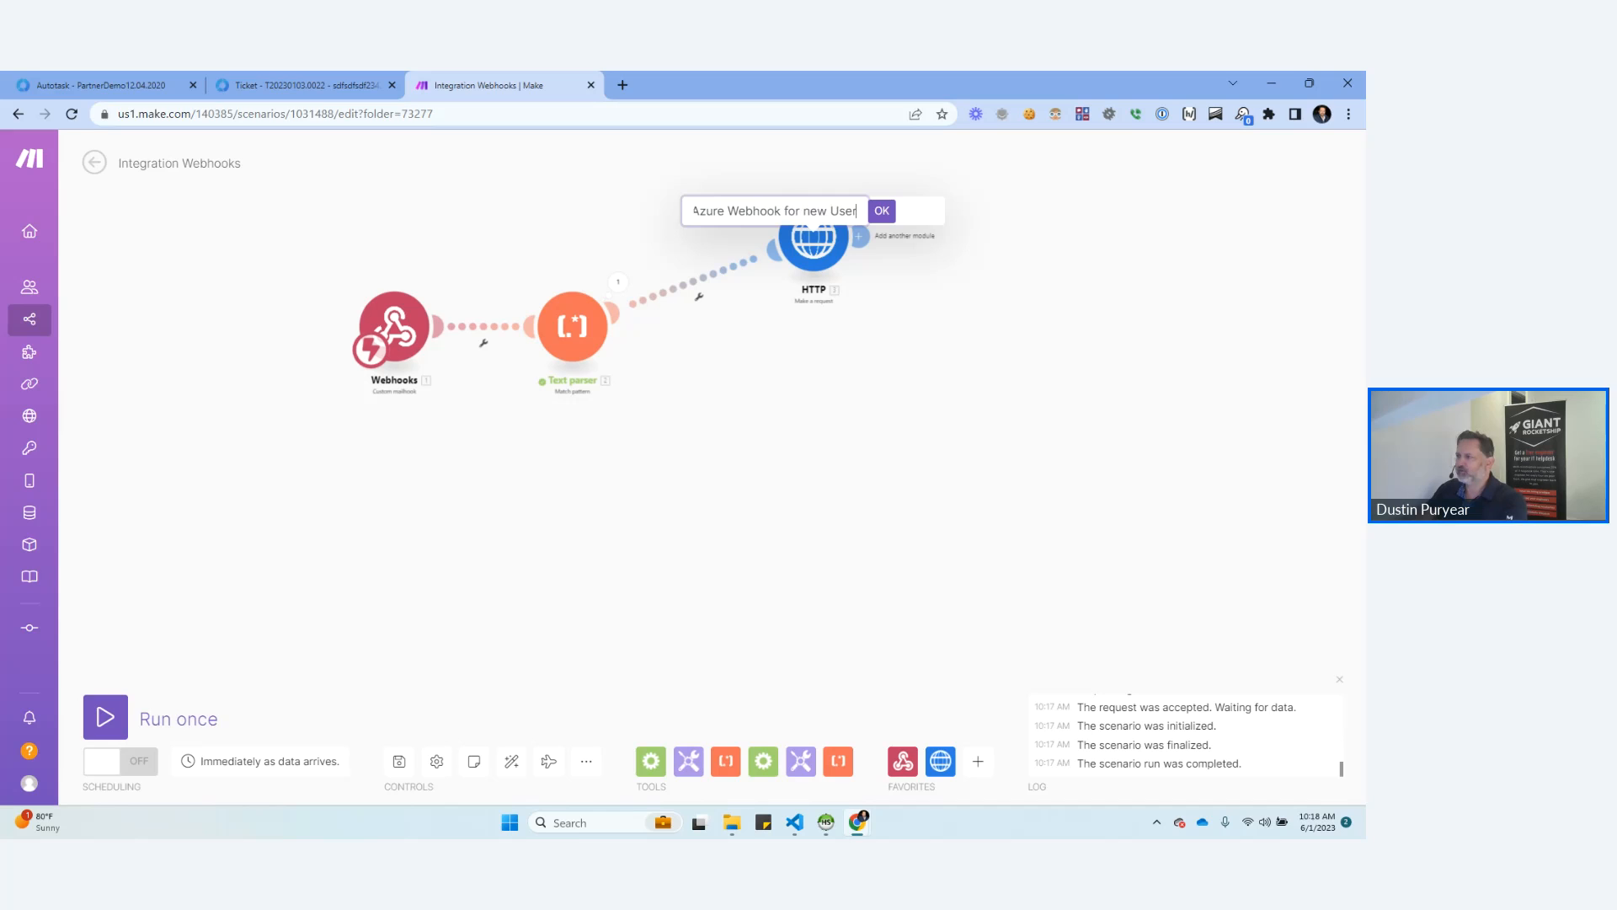
pyautogui.hotkey('ctrl', 'BackSpace')
pyautogui.hotkey('ctrl', 'BackSpace')
pyautogui.write('New User')
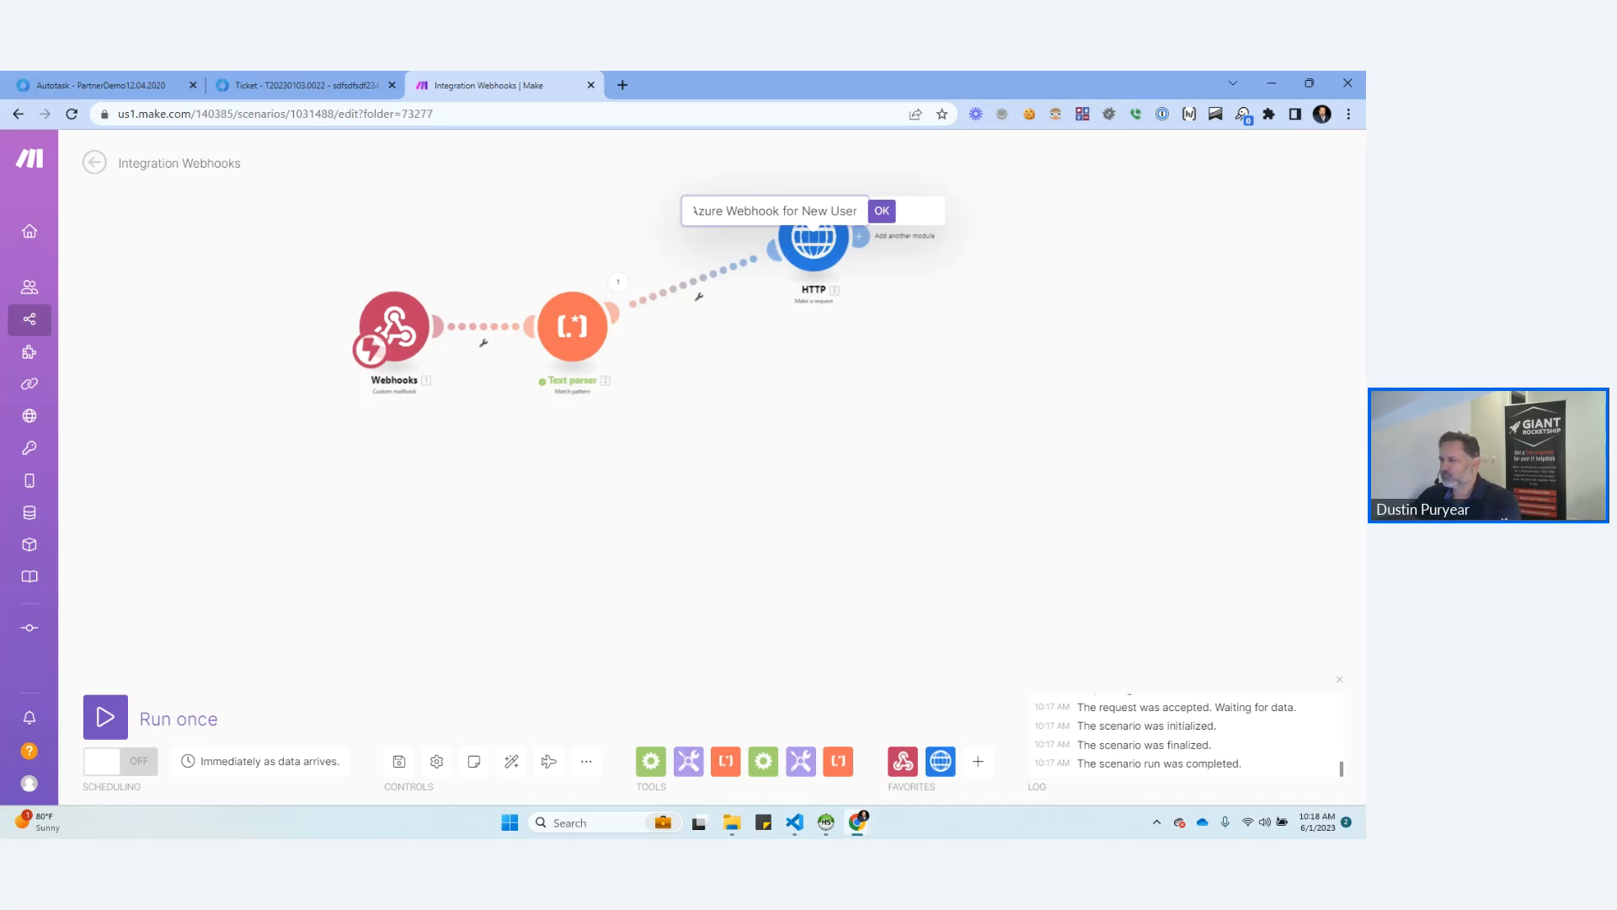
pyautogui.press('Return')
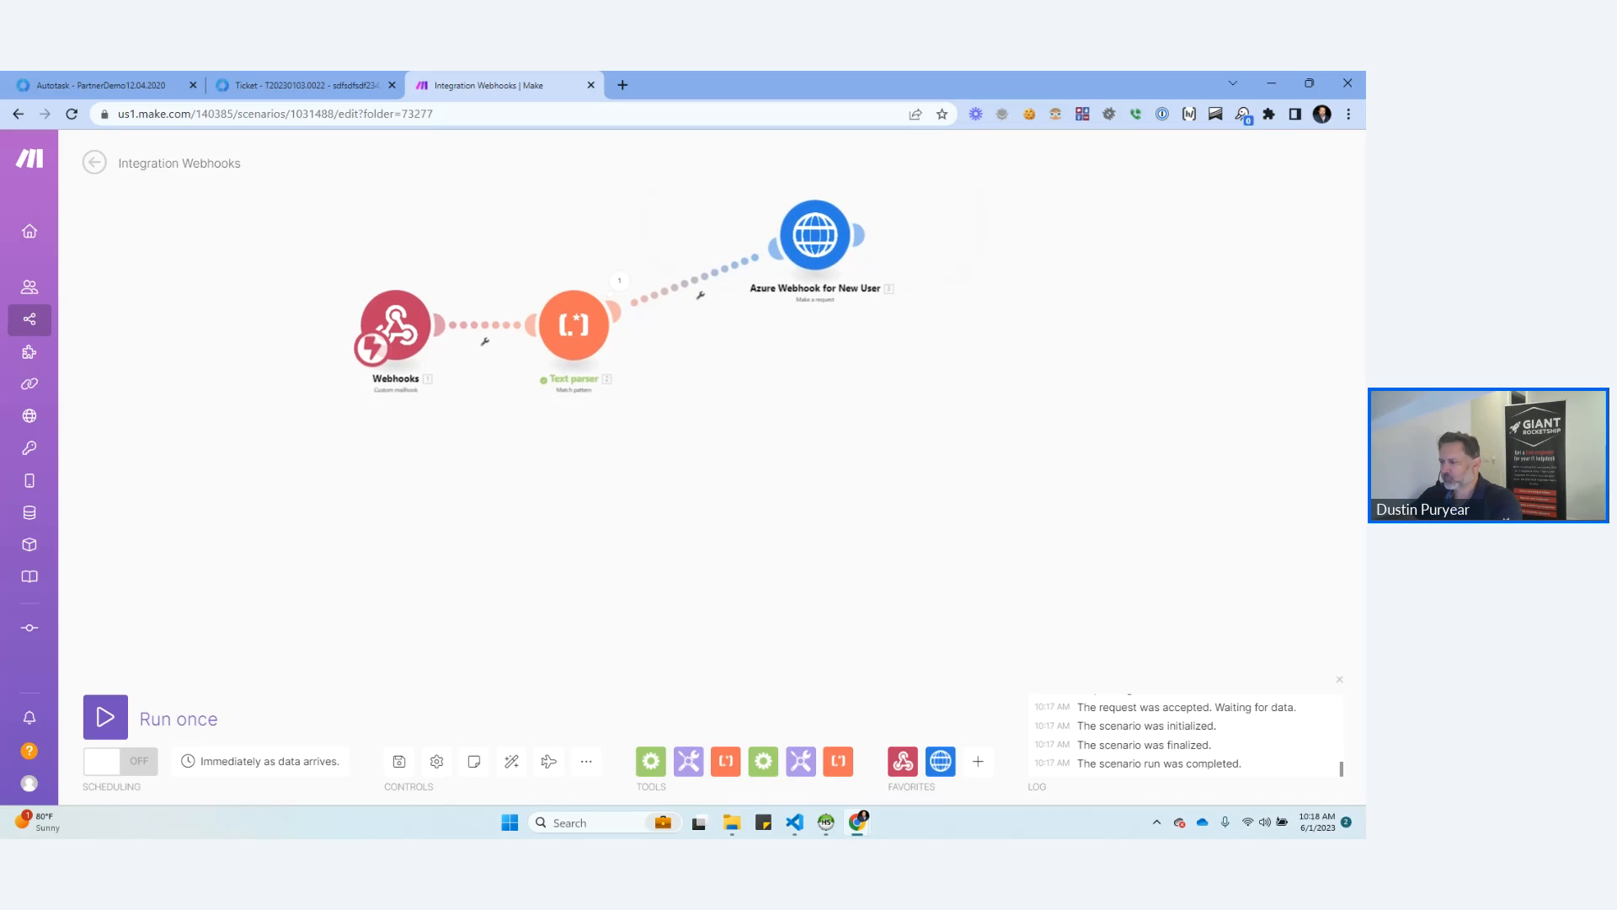
# Browse the apps available for the scenario and search them for mail and for wordpress.
pyautogui.click(978, 761)
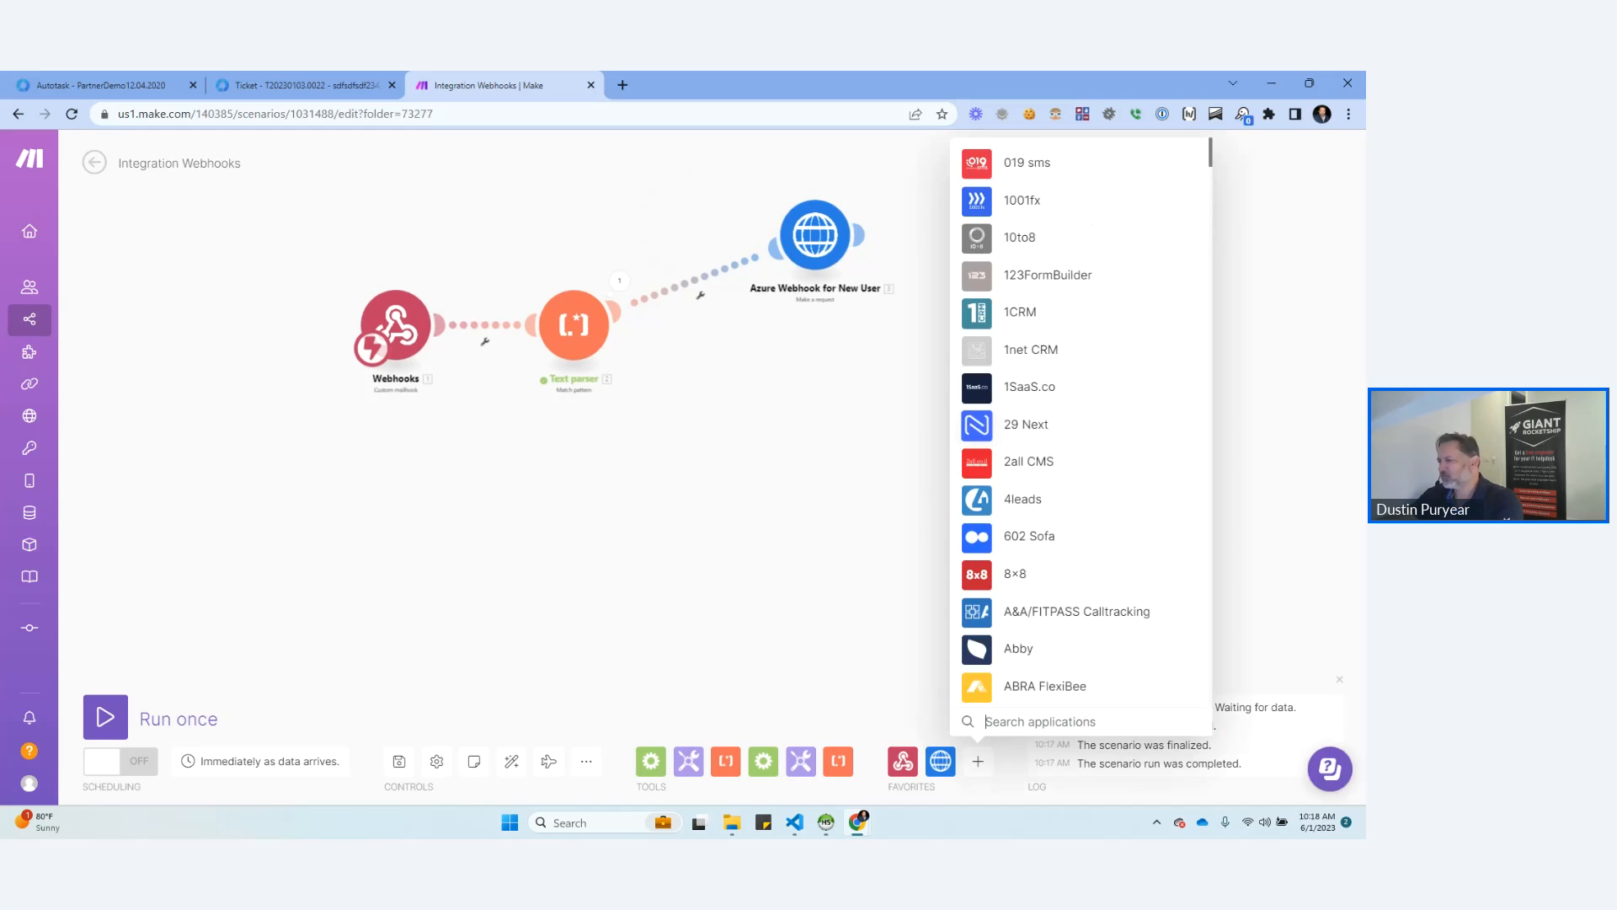
pyautogui.scroll(-5, 1078, 421)
pyautogui.scroll(-20, 1082, 421)
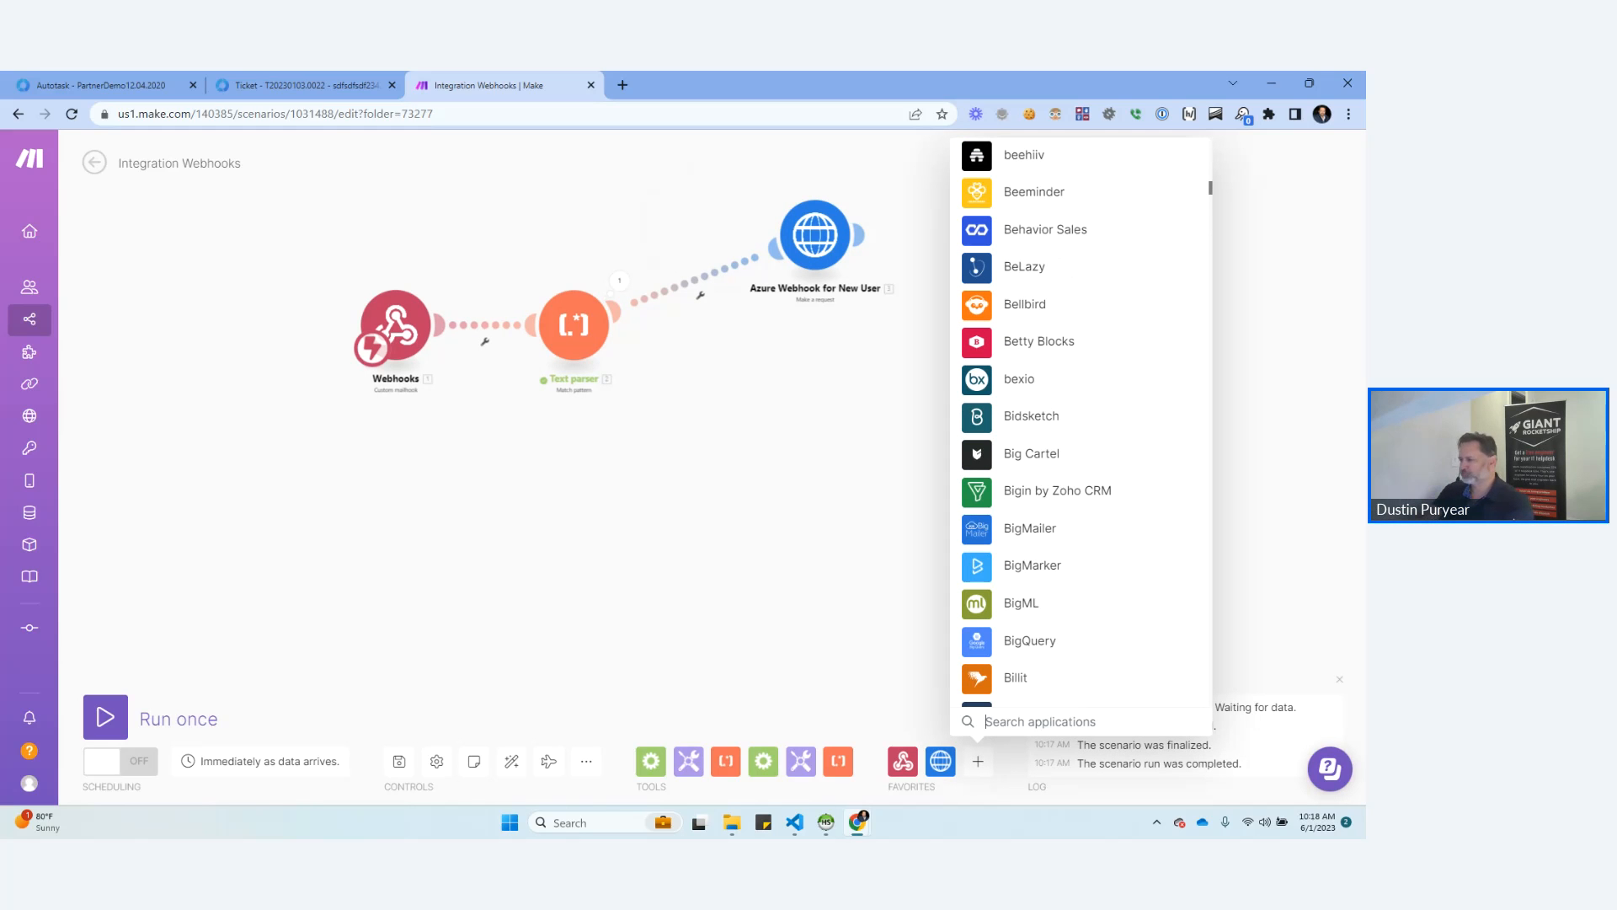
pyautogui.write('mail')
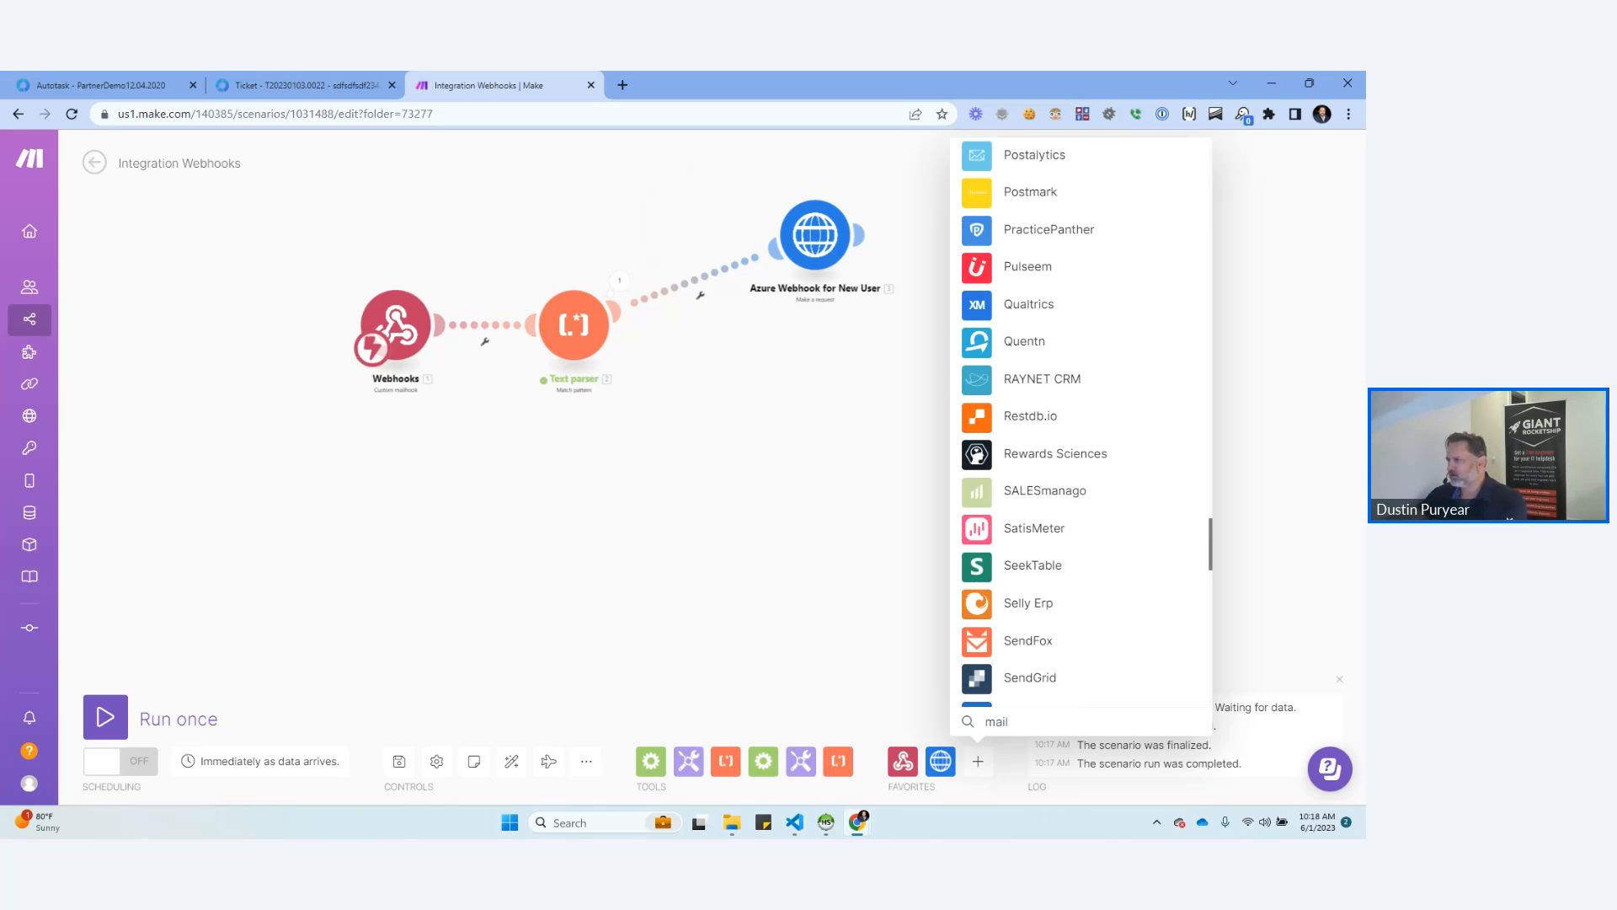
pyautogui.press('BackSpace')
pyautogui.press('BackSpace')
pyautogui.press('BackSpace')
pyautogui.press('BackSpace')
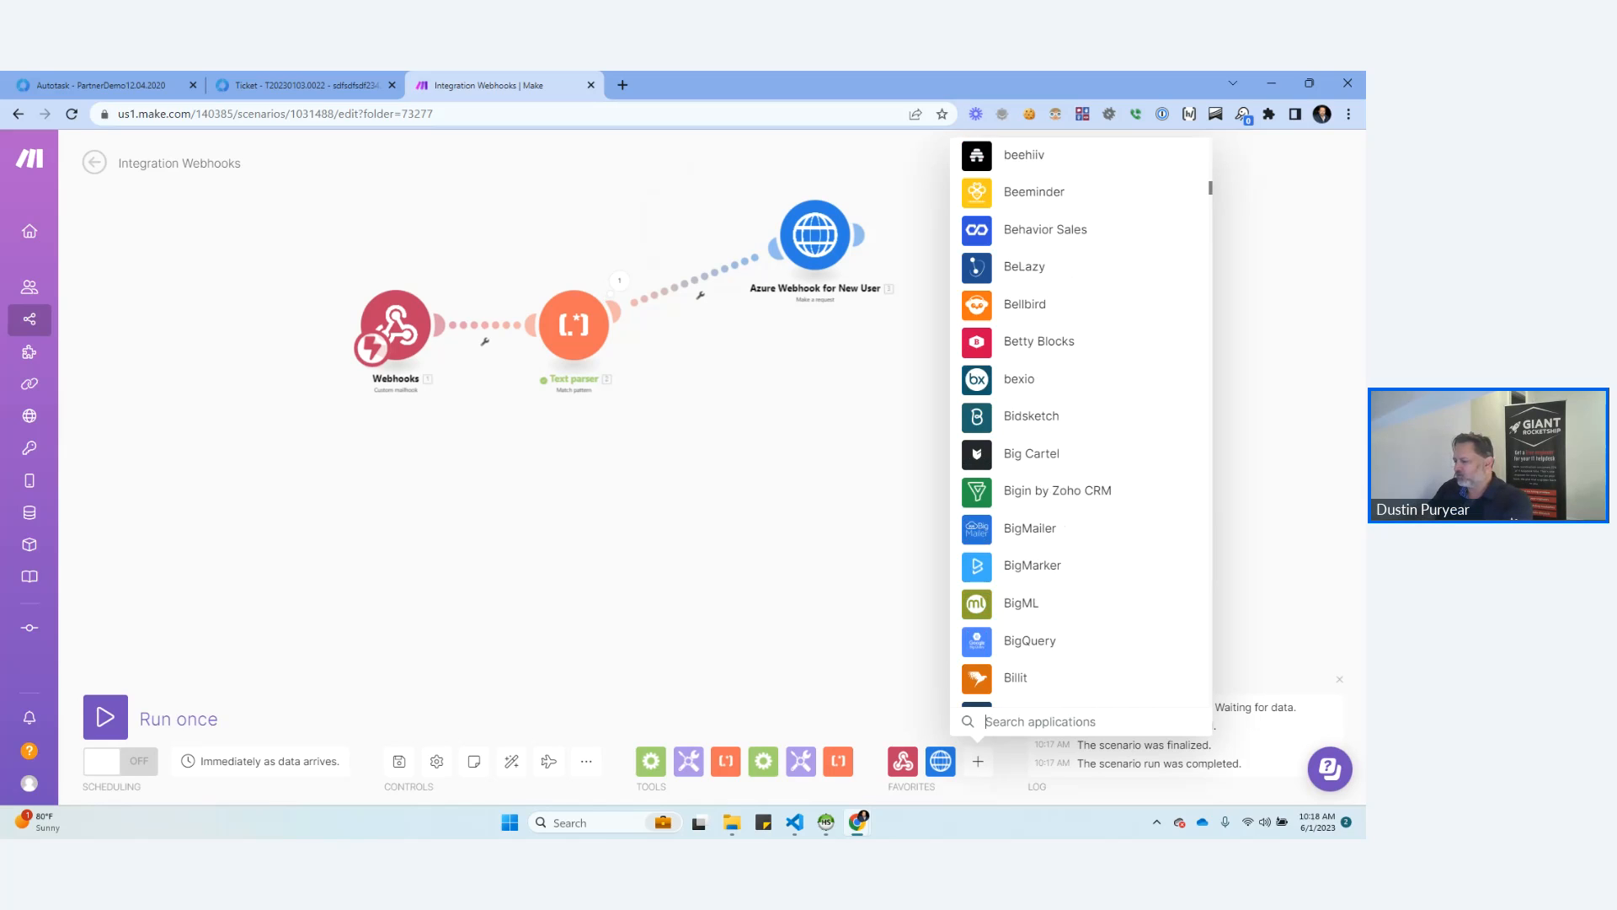
pyautogui.write('wordpress')
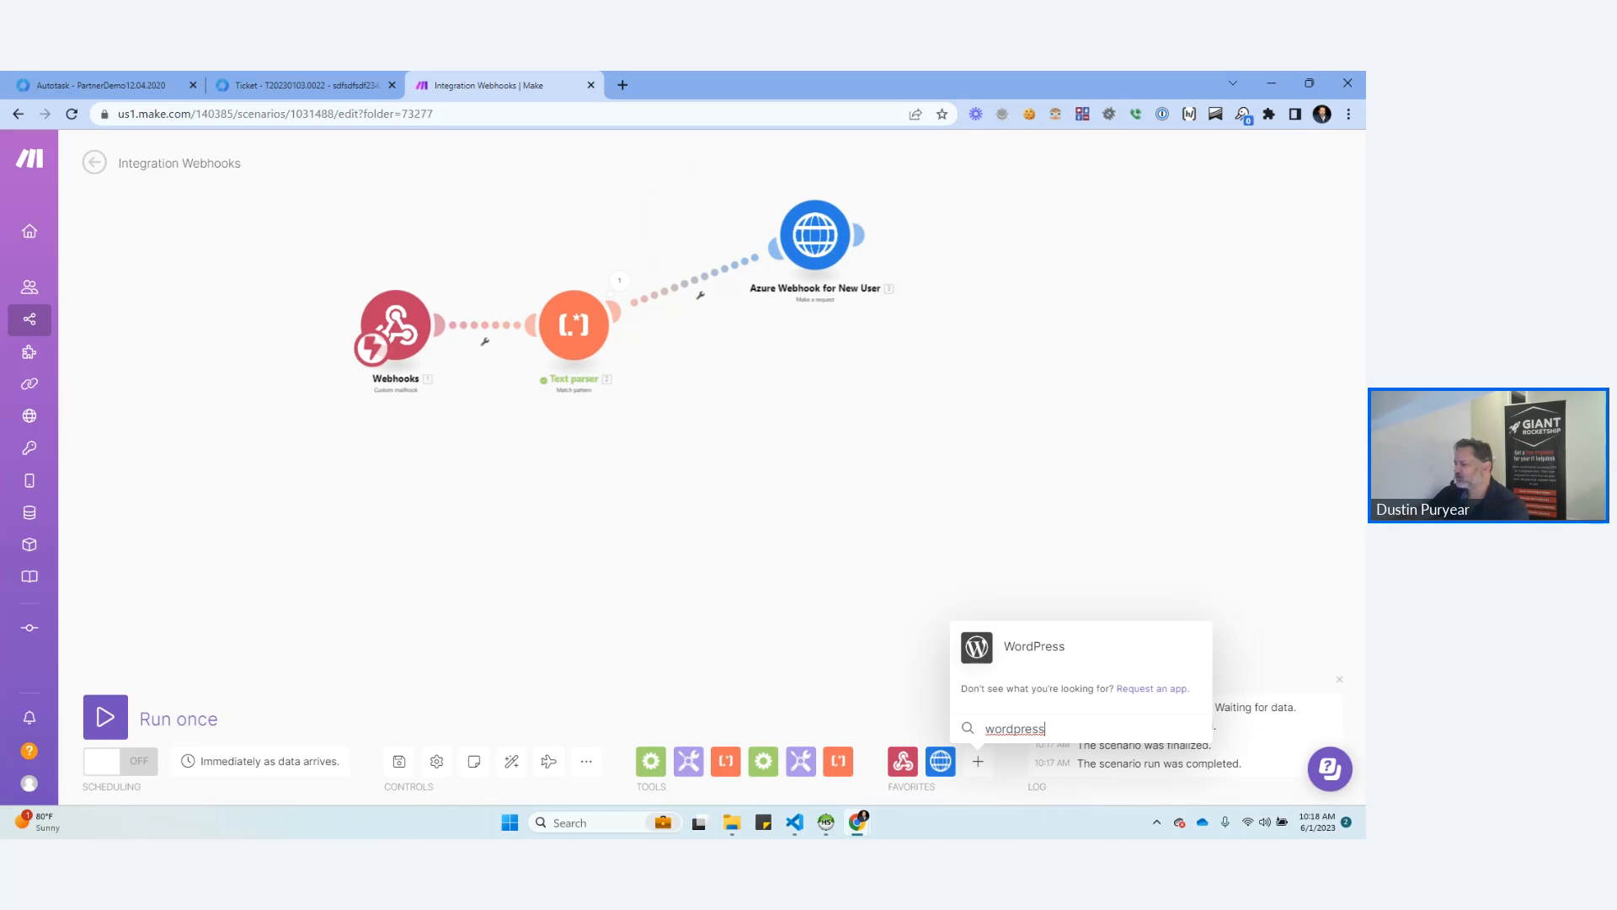
# Find the Mailgun app, add a Mailgun module, and attach it after the Text parser through a Router alongside the Azure webhook.
pyautogui.hotkey('ctrl', 'a')
pyautogui.write('mailgun')
pyautogui.press('Return')
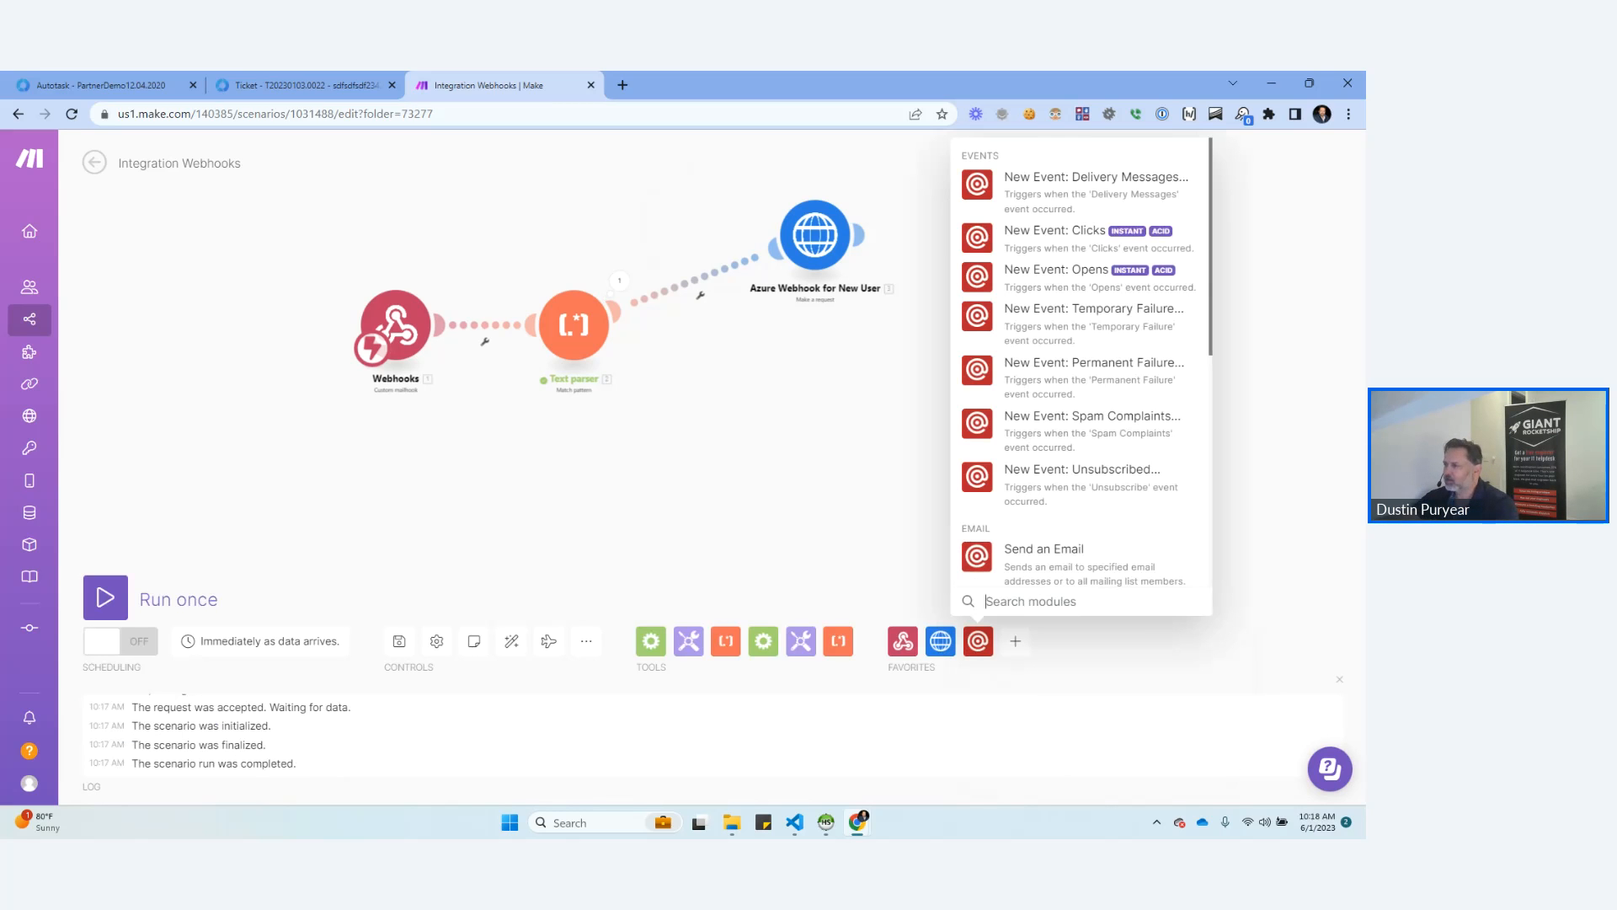
pyautogui.scroll(-1, 1022, 541)
pyautogui.click(1021, 544)
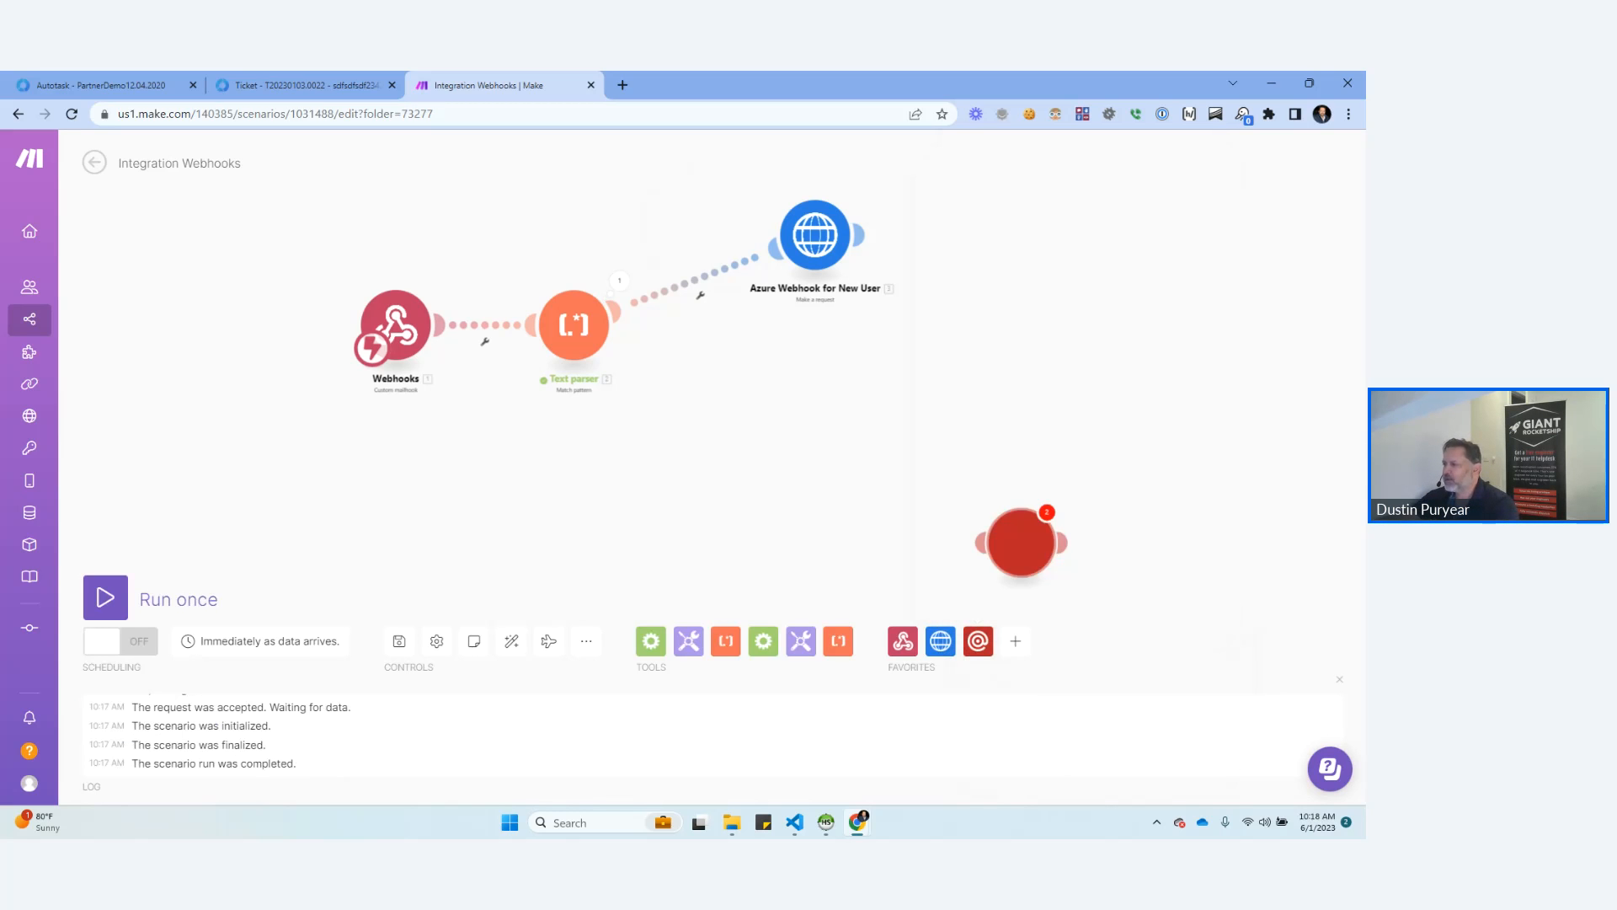
pyautogui.moveTo(1022, 542); pyautogui.dragTo(905, 457)
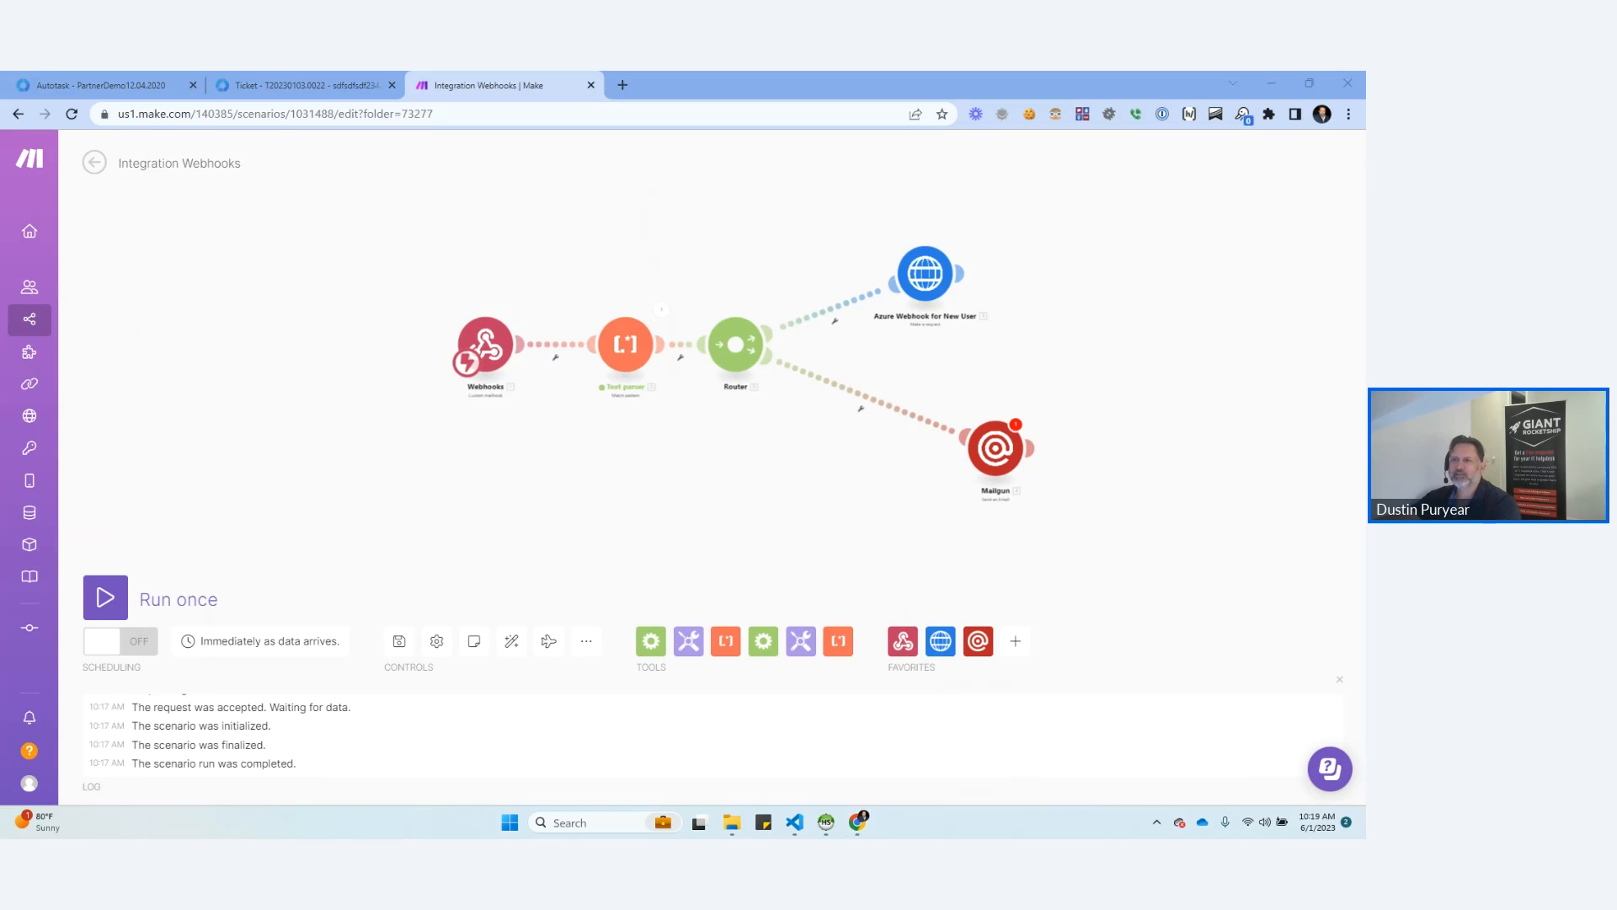
pyautogui.click(103, 85)
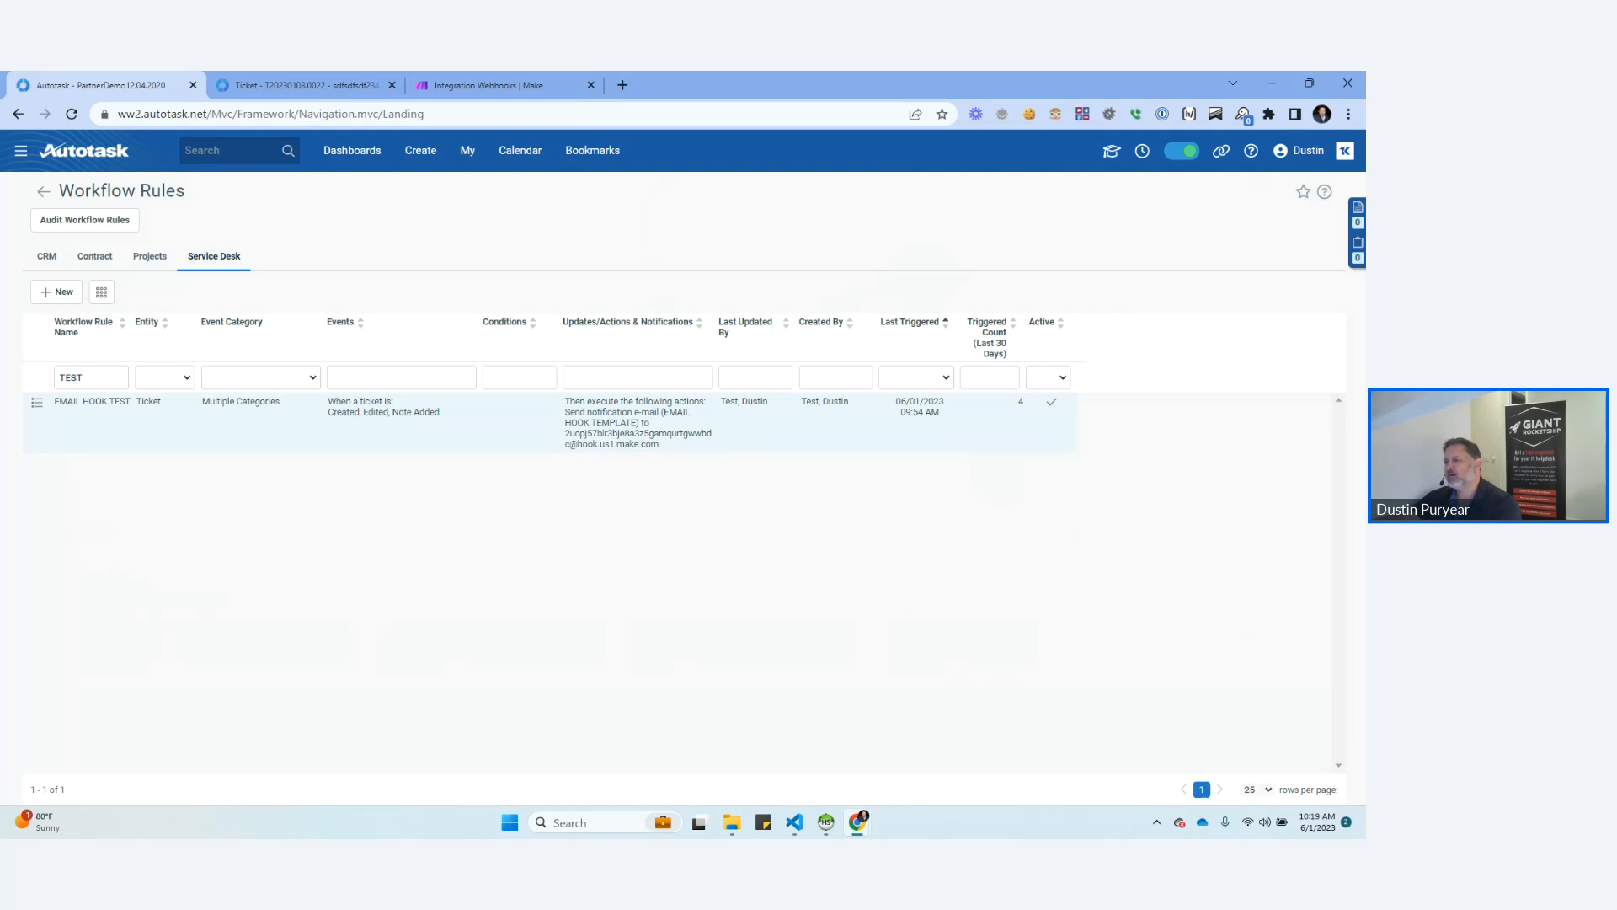
pyautogui.click(497, 85)
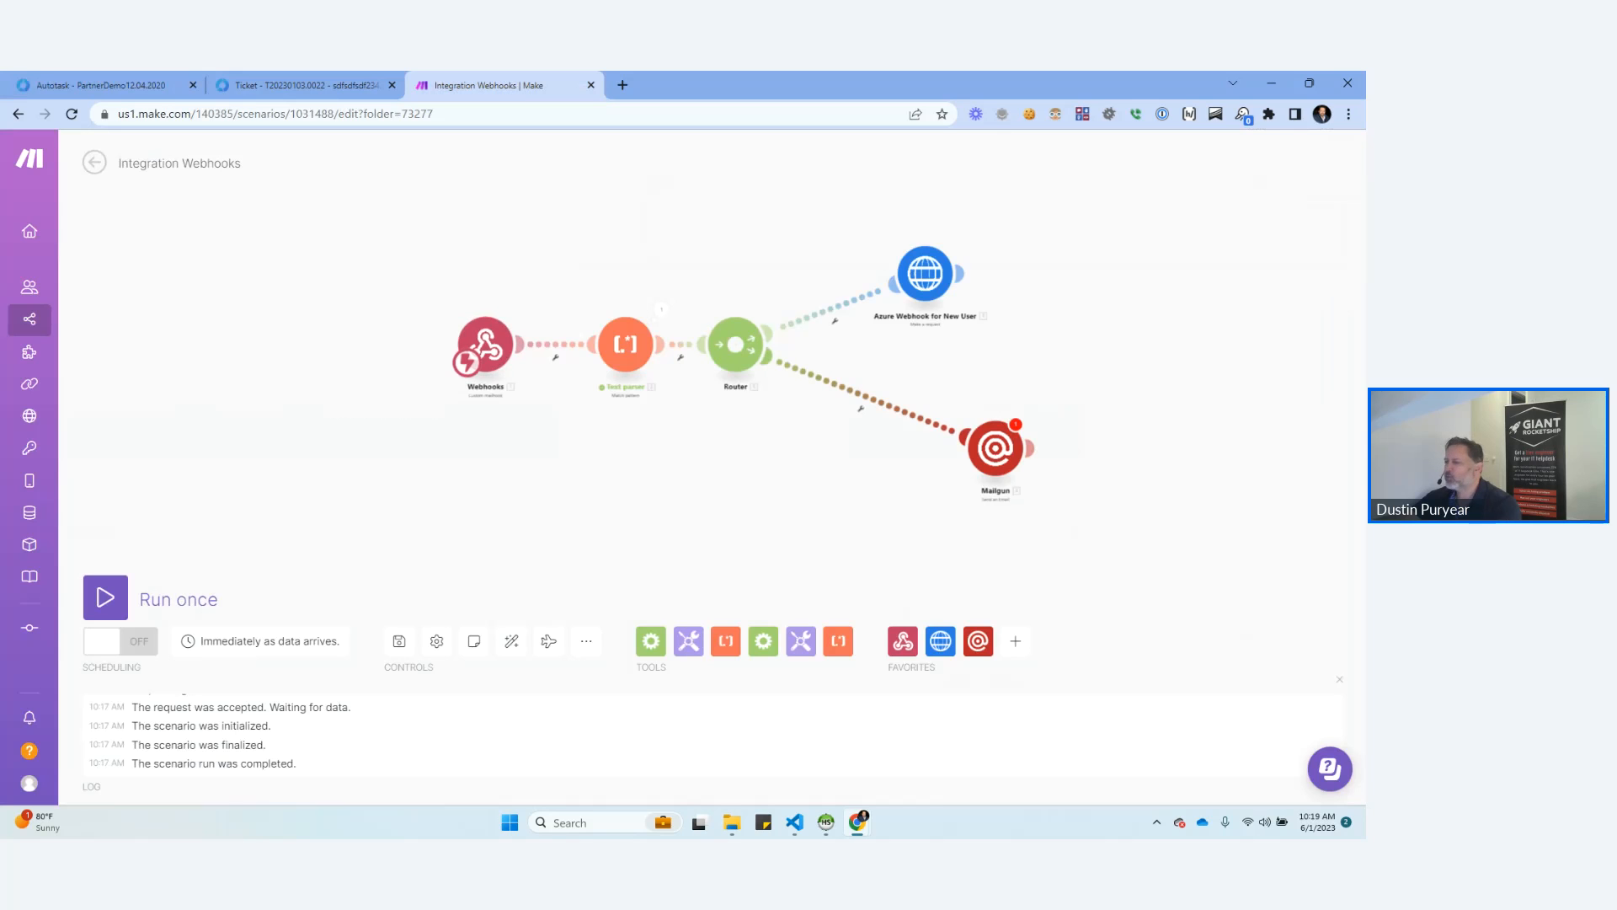
pyautogui.scroll(-3, 758, 471)
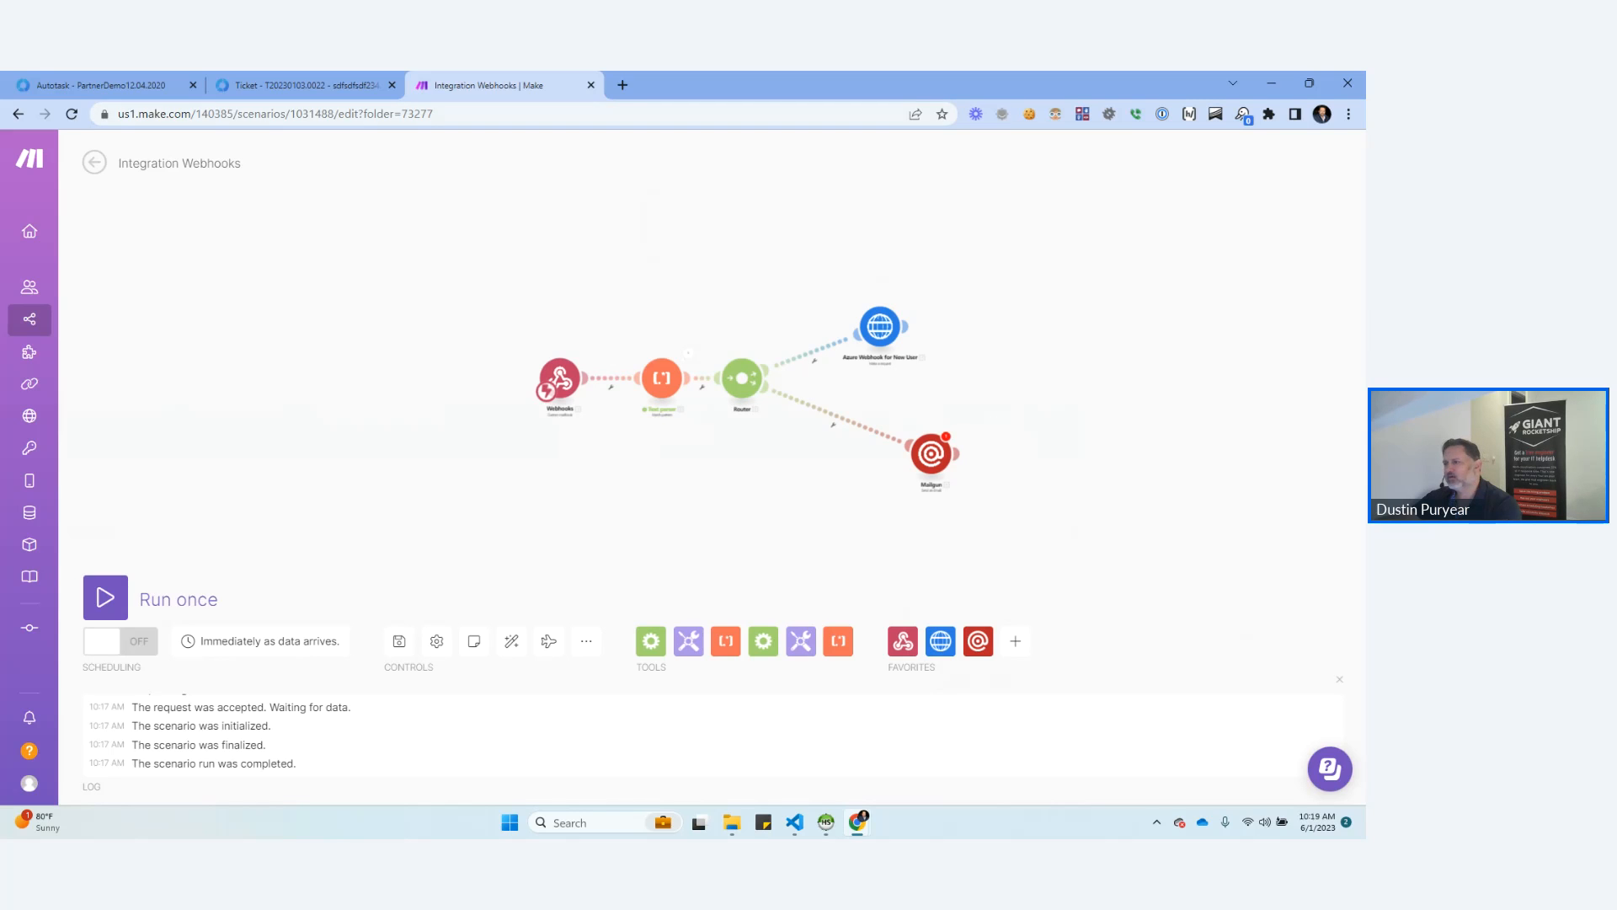
pyautogui.moveTo(758, 471); pyautogui.dragTo(721, 443)
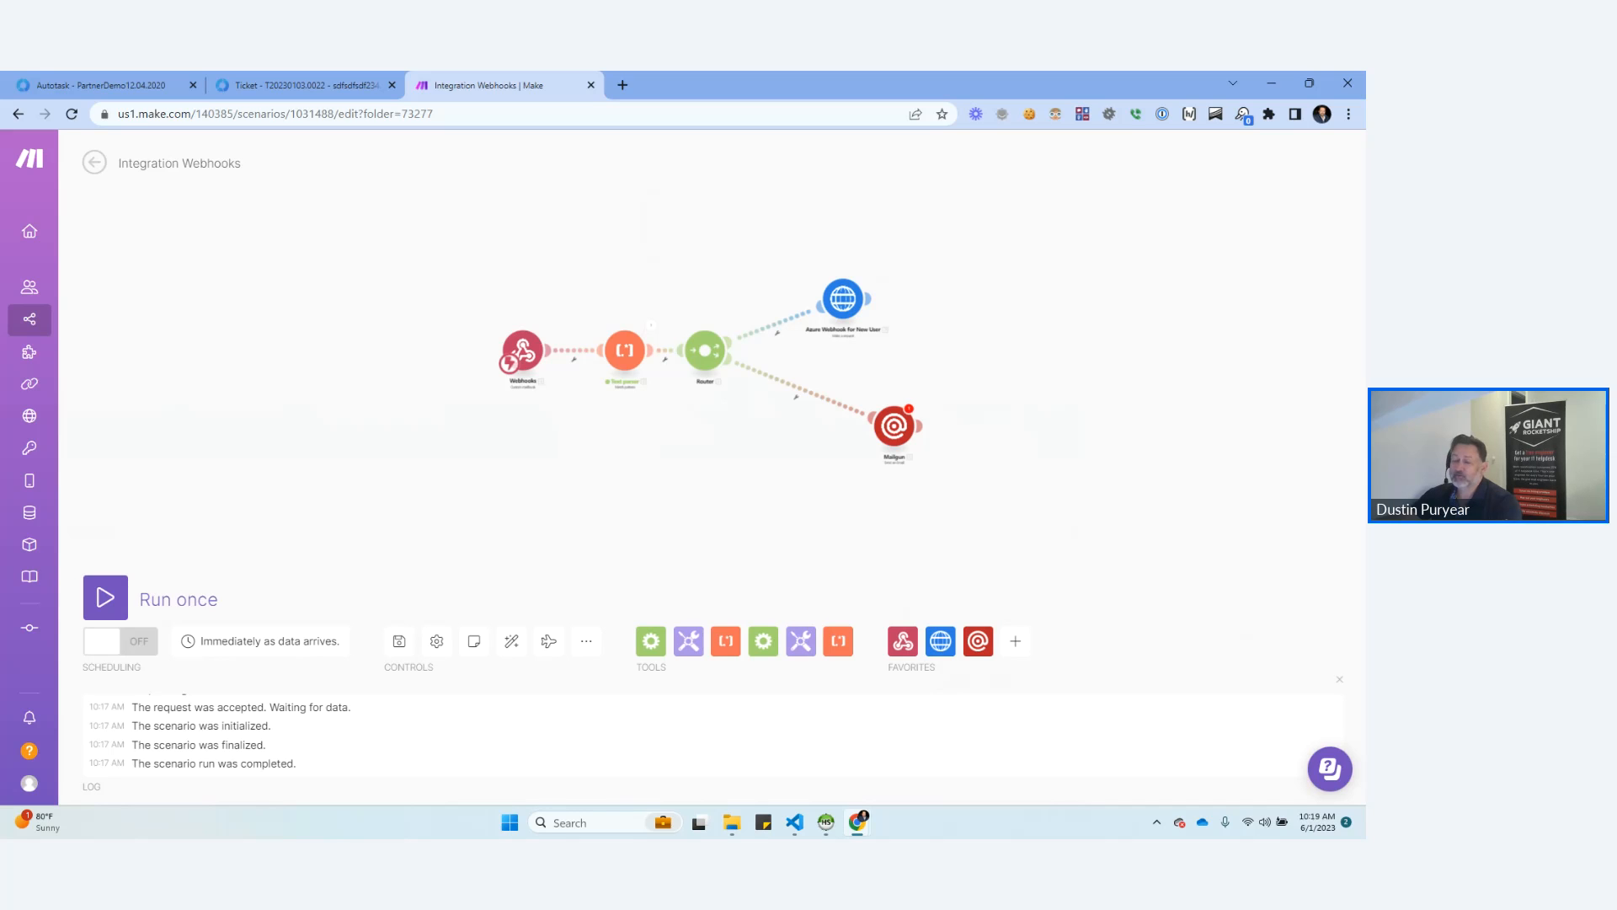
pyautogui.moveTo(712, 288); pyautogui.dragTo(808, 309)
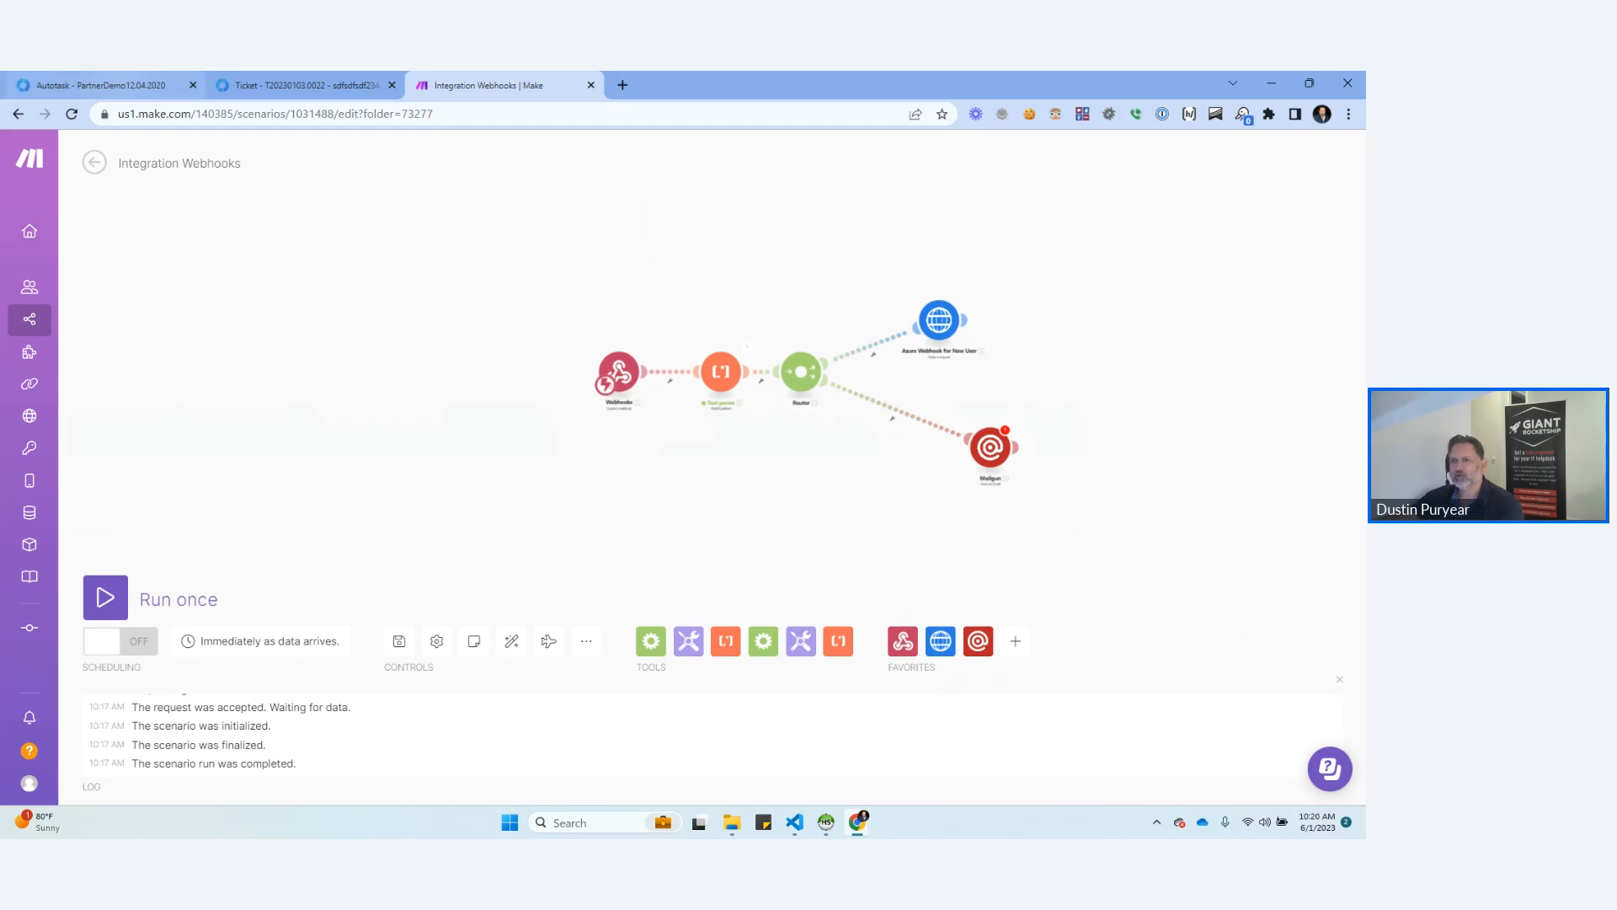
# Switch to Autotask, open the dashboards, and look over the appointments and next activities on the Rocketship WorkBoard.
pyautogui.click(101, 85)
pyautogui.click(352, 150)
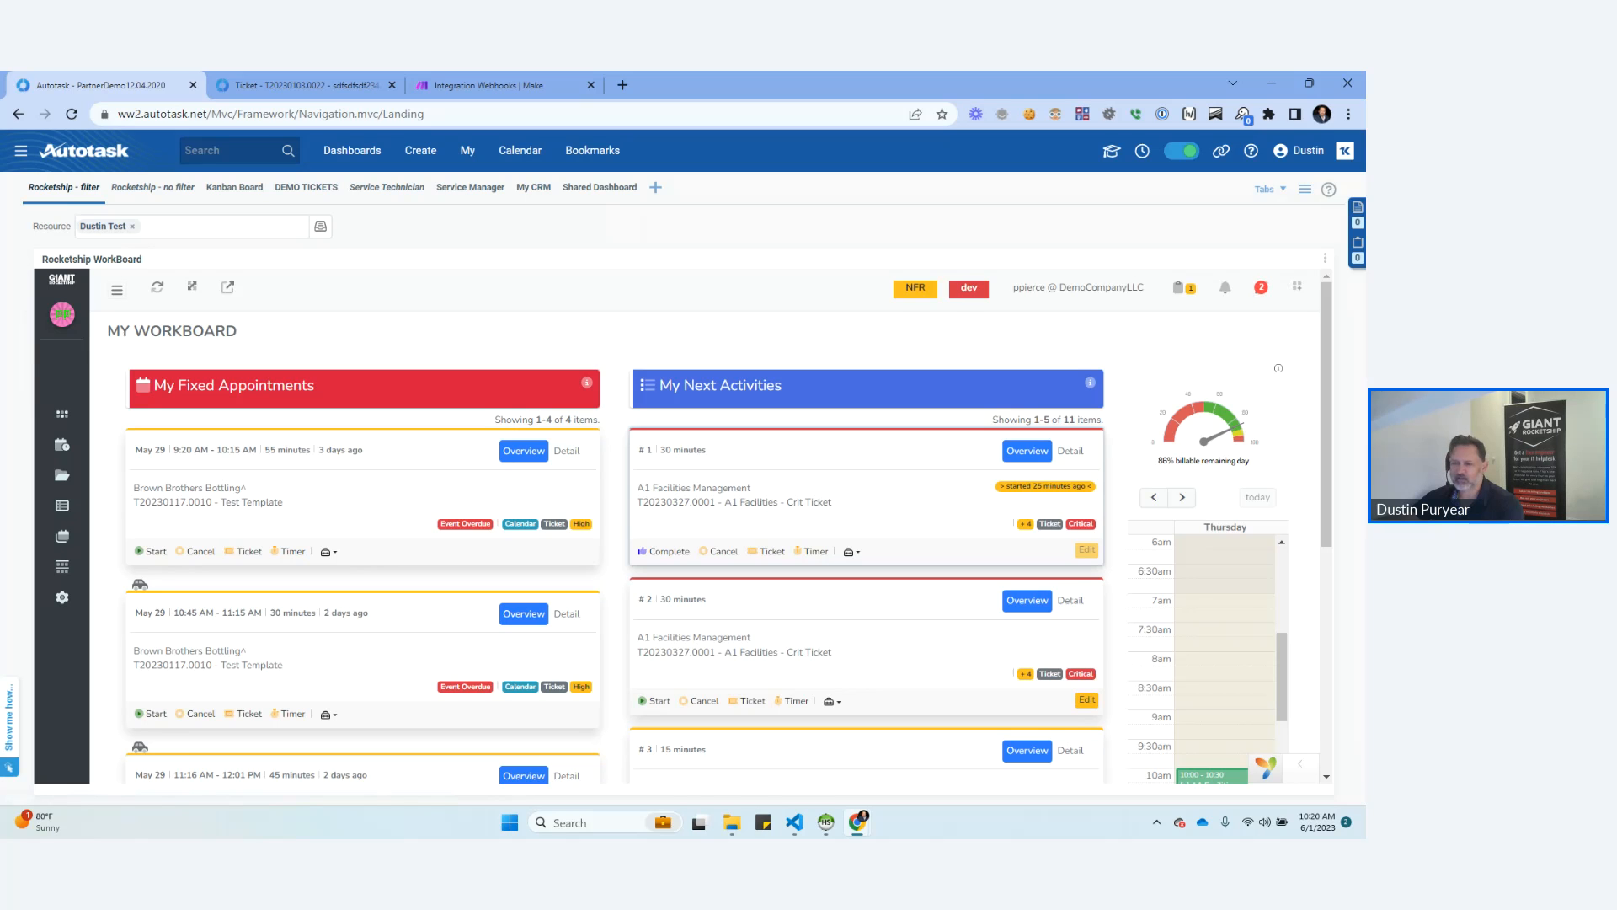
pyautogui.scroll(-5, 726, 526)
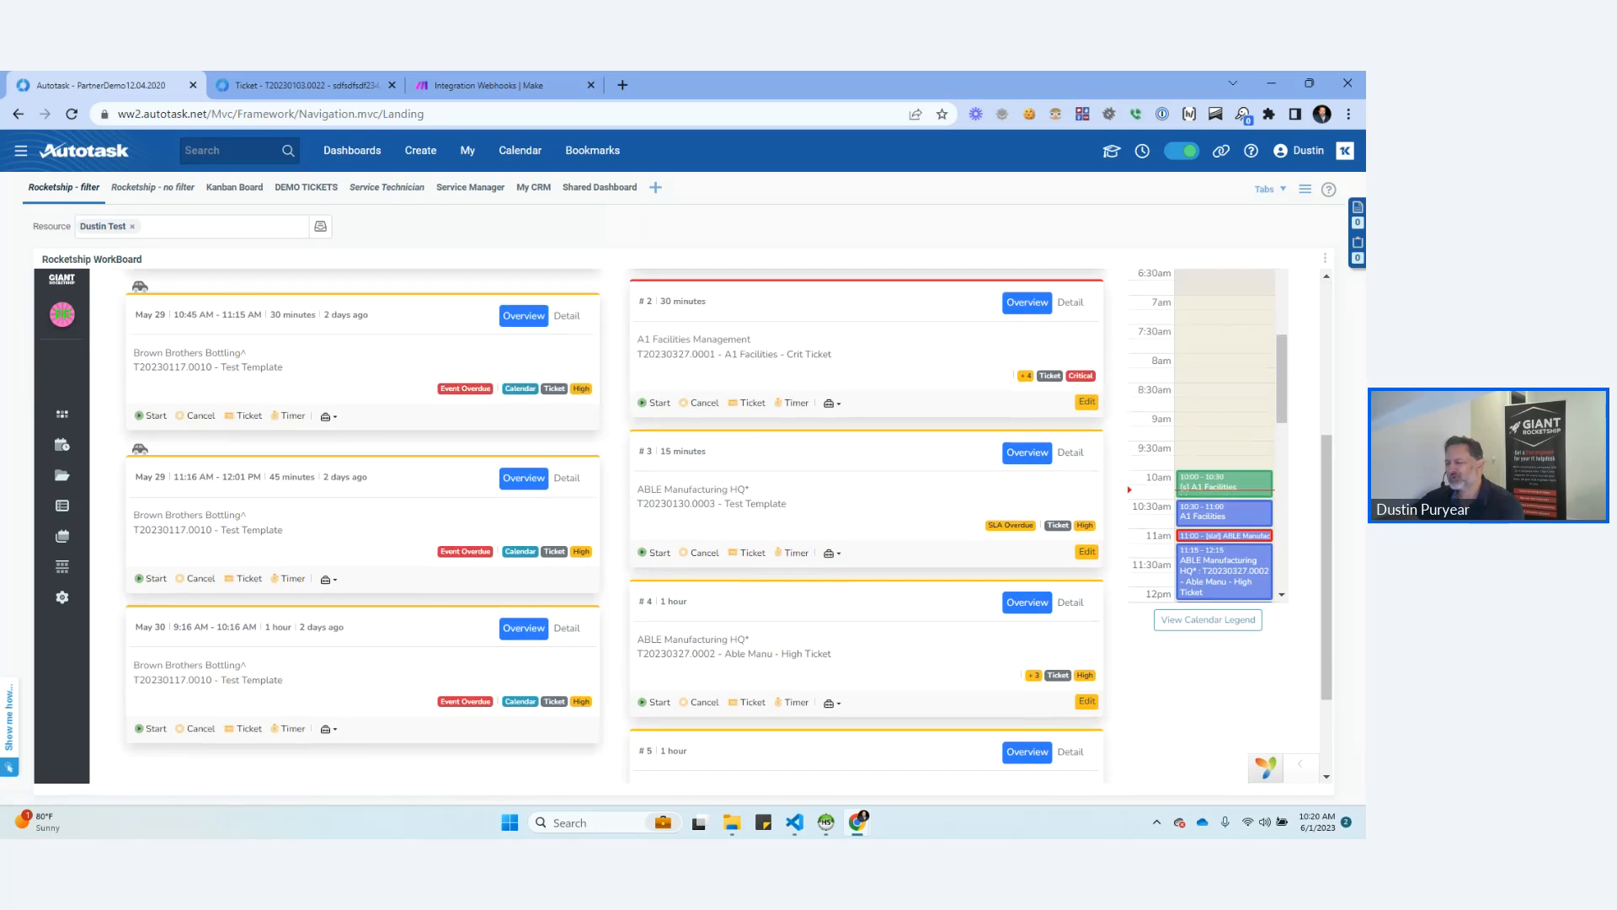
pyautogui.scroll(5, 726, 526)
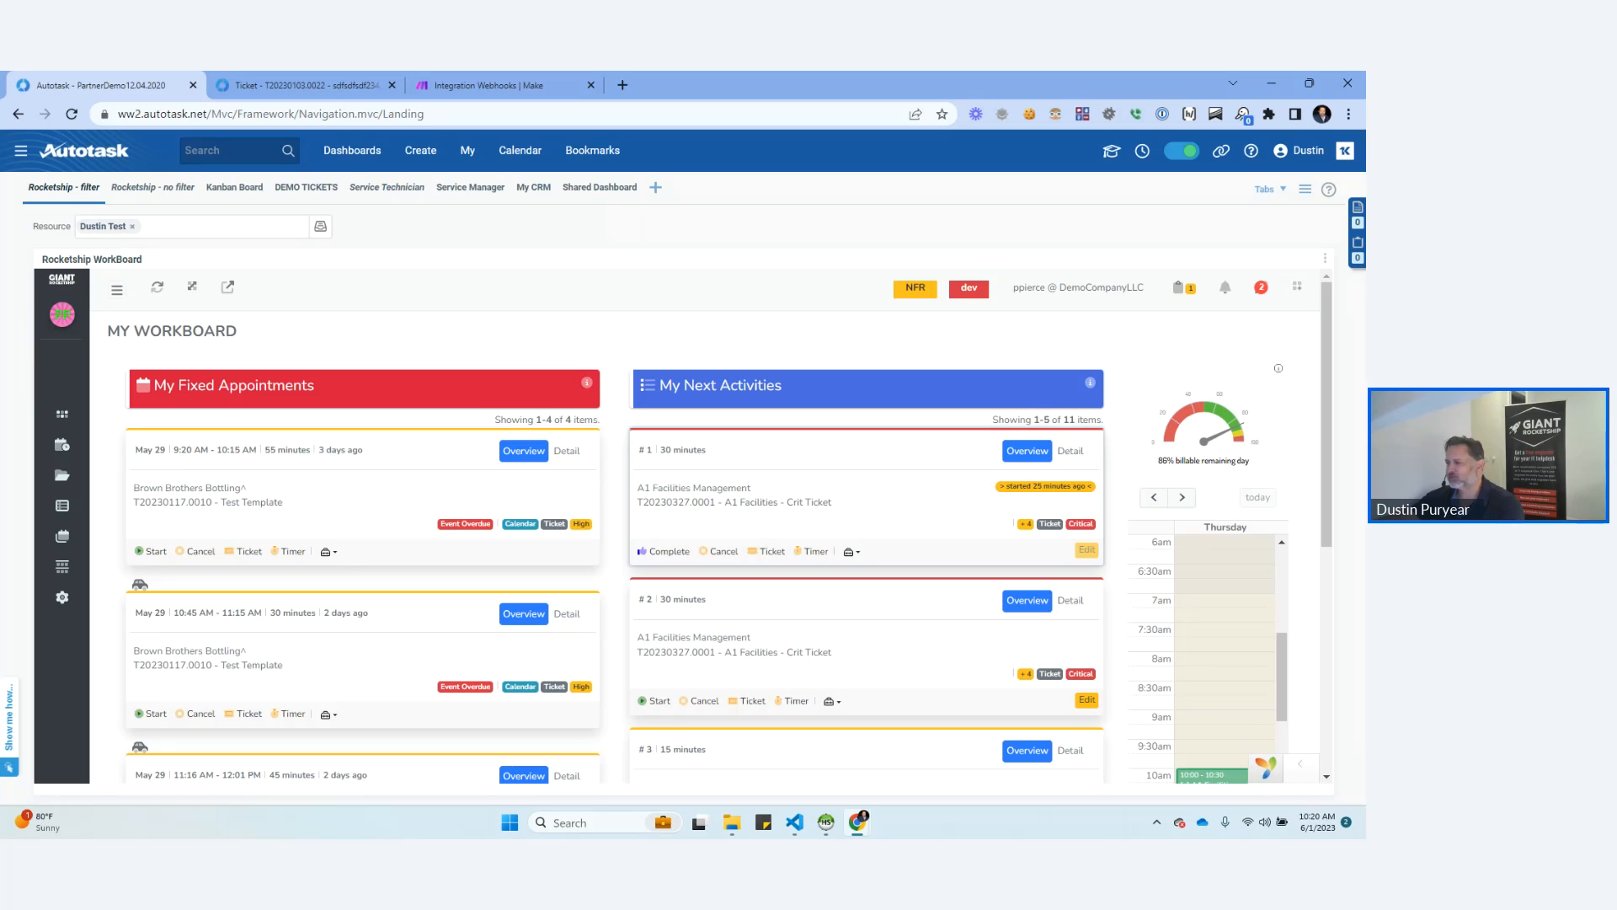